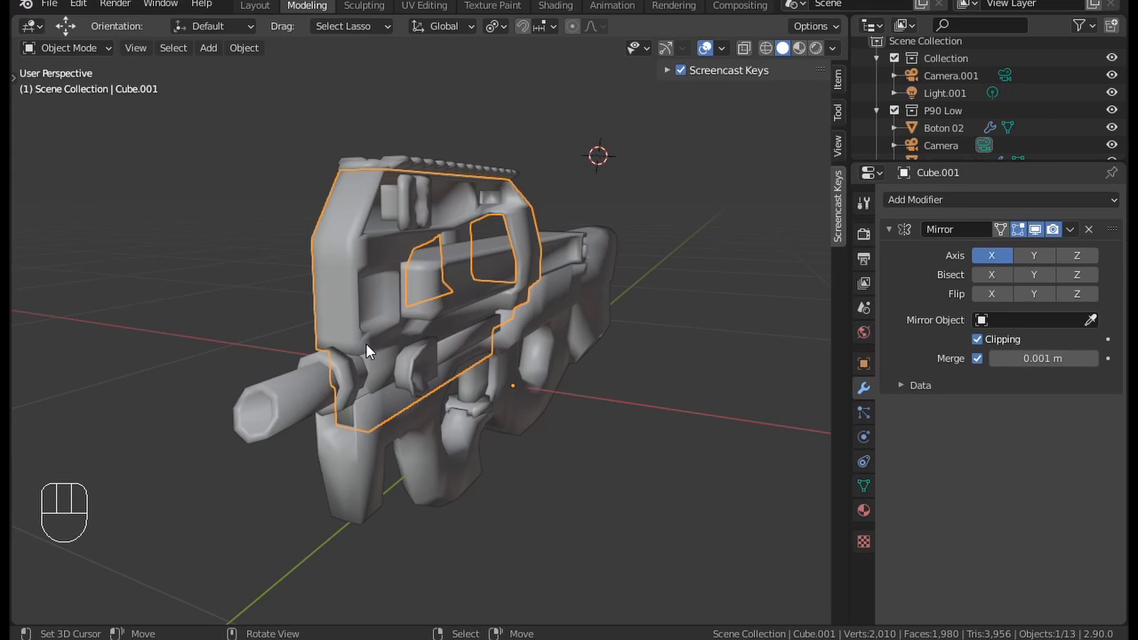
Step: Examine the low-poly P90 model from the front, both sides and the stock end
middle_click_drag(366, 344, 397, 334)
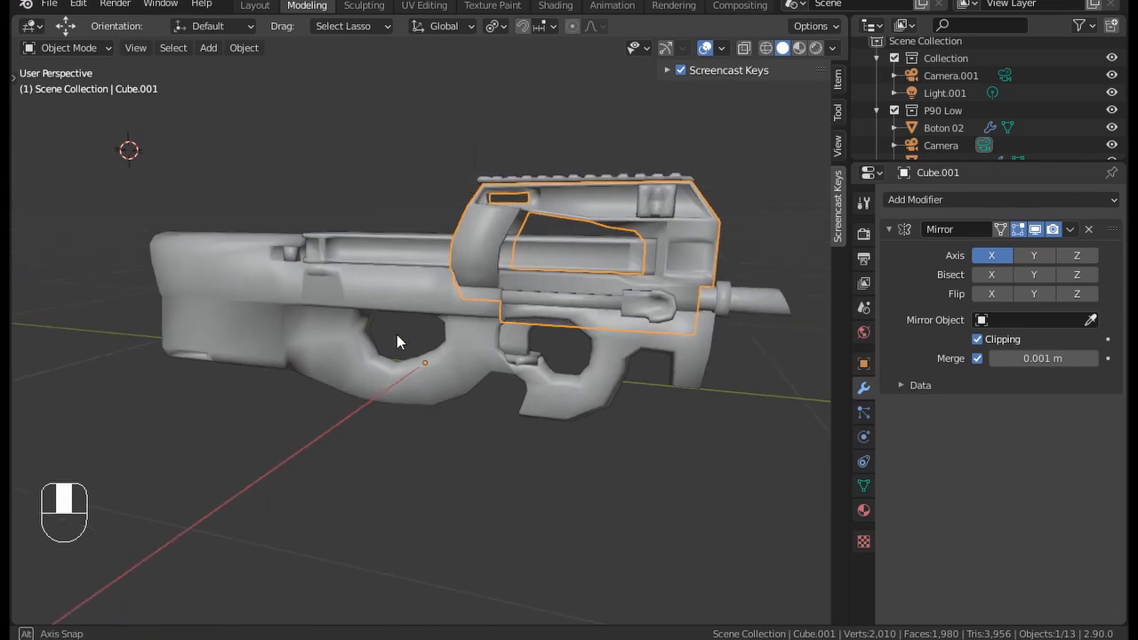
scroll(145, 290, "up", 3)
middle_click_drag(241, 244, 26, 288)
middle_click_drag(330, 276, 363, 300)
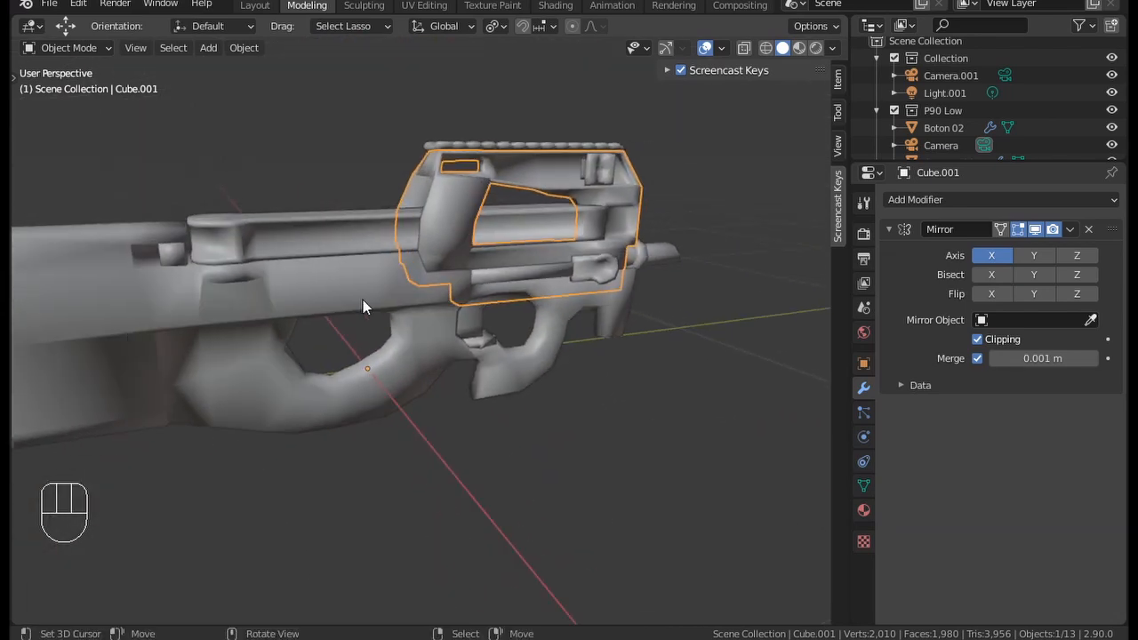
left_click_drag(166, 325, 170, 325)
middle_click_drag(170, 325, 326, 293)
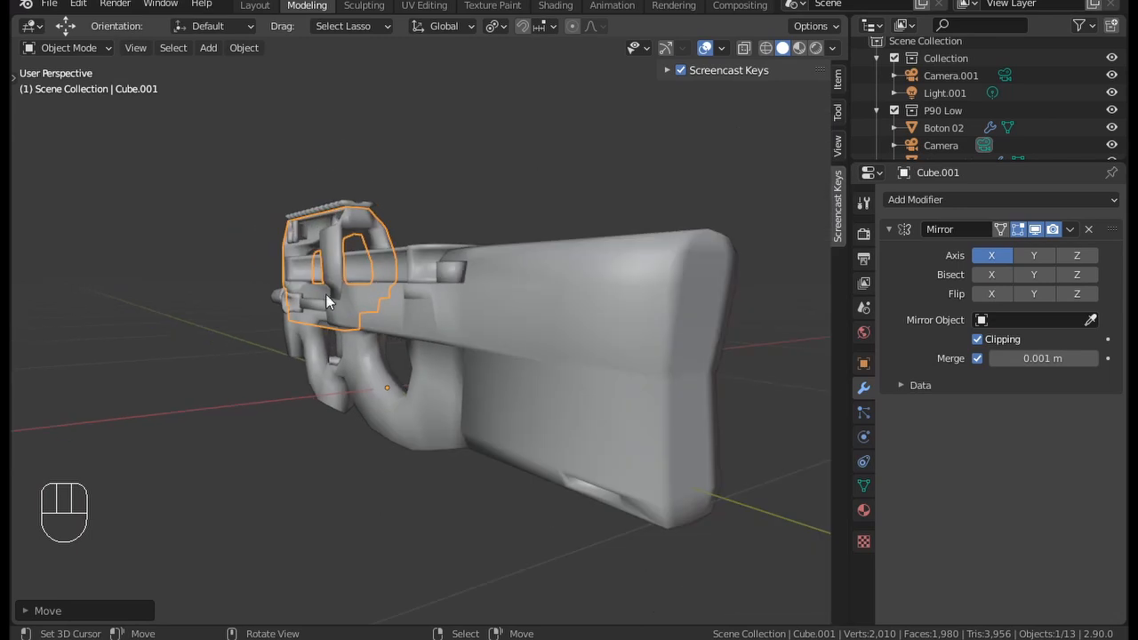
middle_click_drag(450, 337, 470, 365)
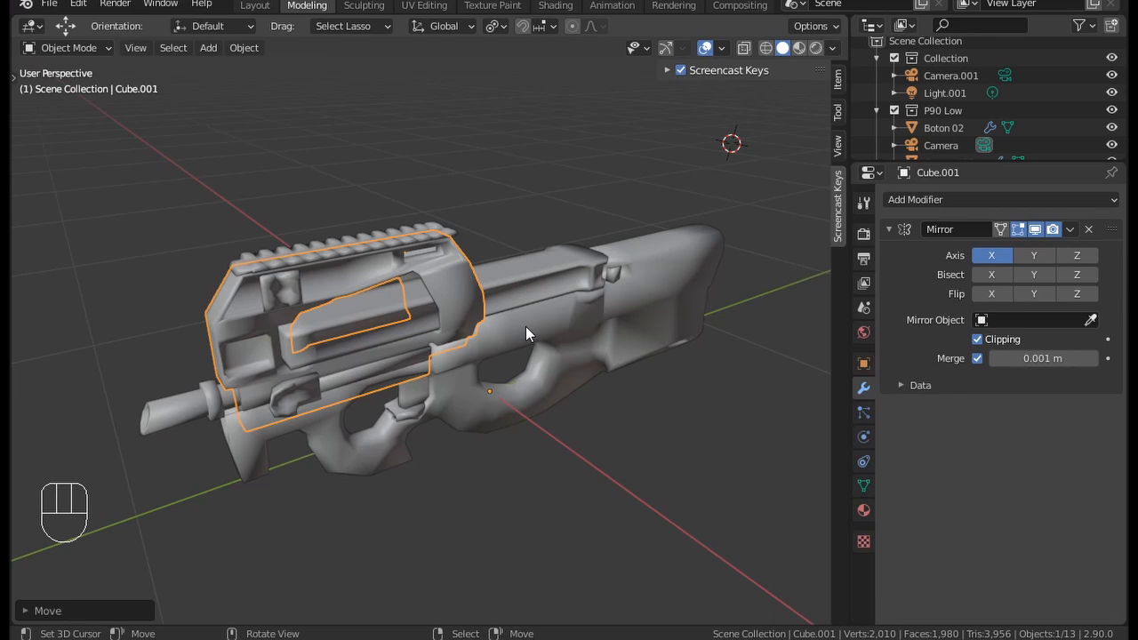
middle_click_drag(478, 351, 501, 339)
scroll(543, 266, "up", 3)
middle_click_drag(543, 266, 726, 165)
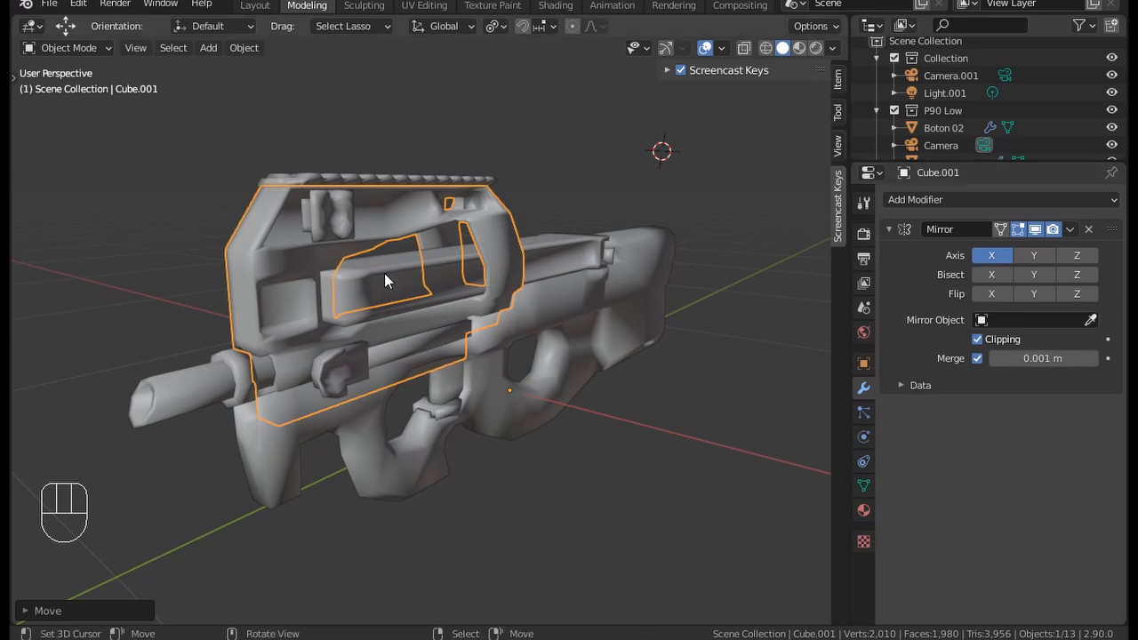
Step: Apply the Mirror modifiers of the small sight block Cube.002 and the upper frame Cube.001
left_click(293, 247)
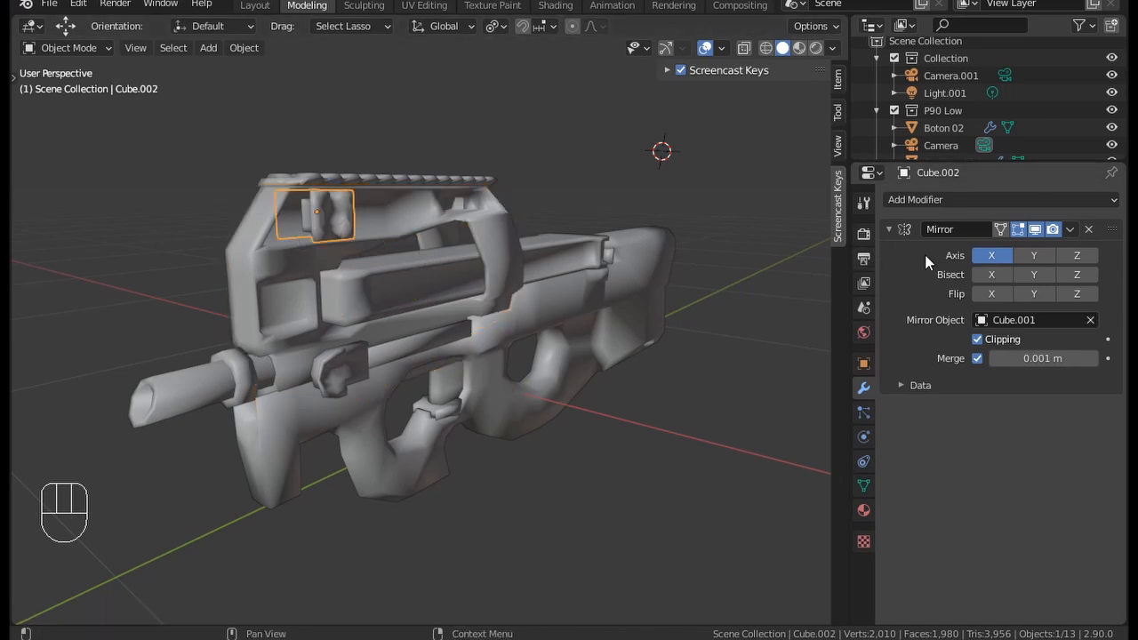
key("ctrl+a")
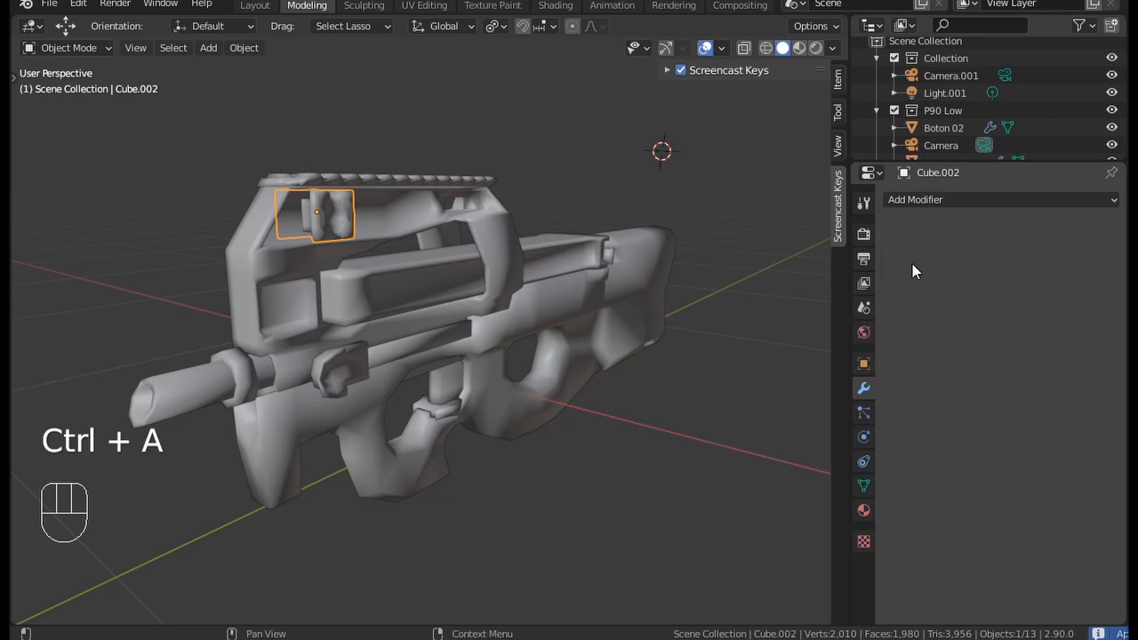
middle_click_drag(492, 343, 361, 317)
right_click(498, 298)
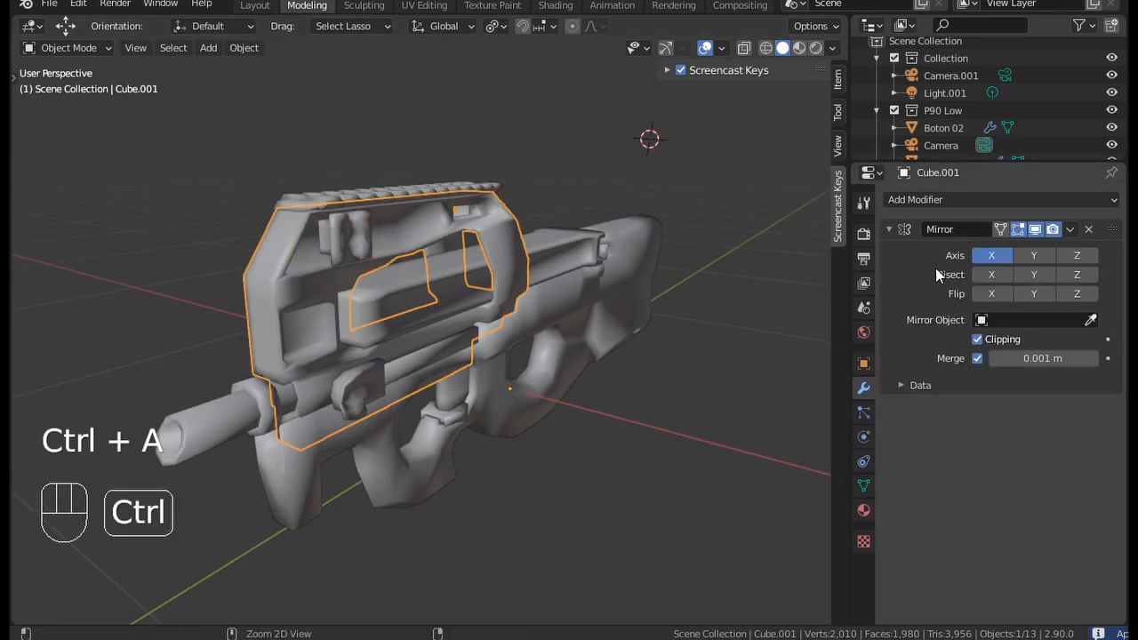
key("ctrl+a")
Step: Apply the Mirror modifiers of the magazine Cuerpo P90.001 and the main body Cuerpo P90
middle_click_drag(667, 321, 596, 306)
right_click(531, 263)
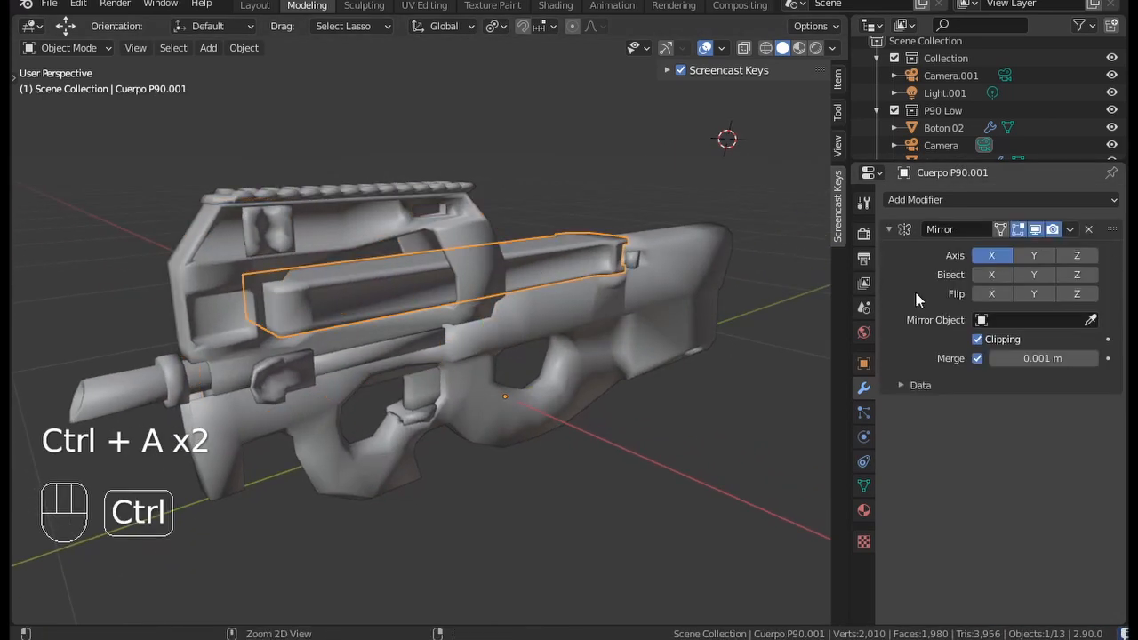
key("ctrl+a")
right_click(669, 258)
key("ctrl+a")
Step: Apply the Mirror modifiers of the selector below the trigger and the charging handle part Cube
middle_click_drag(589, 360, 438, 398)
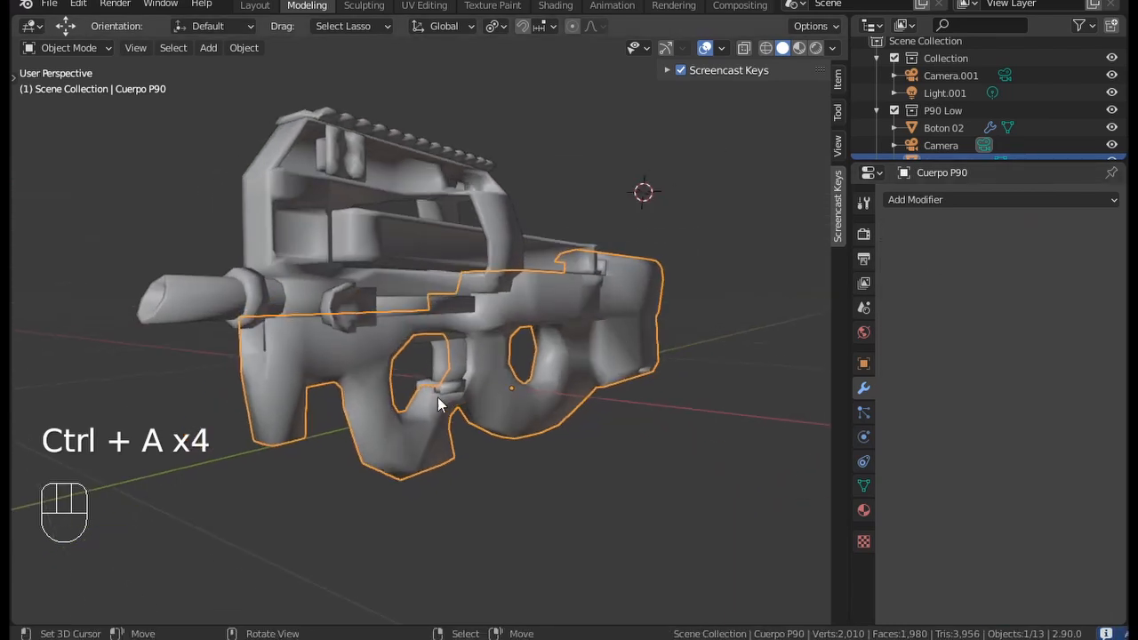
left_click(445, 386)
key("ctrl+a")
right_click(451, 347)
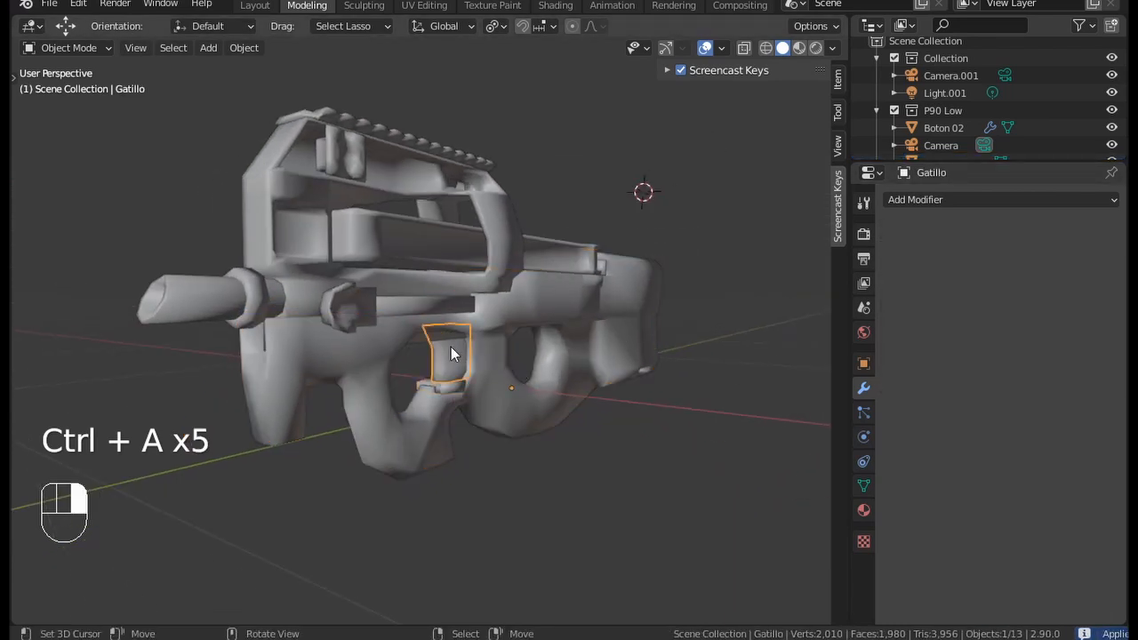
right_click(342, 323)
key("ctrl+a")
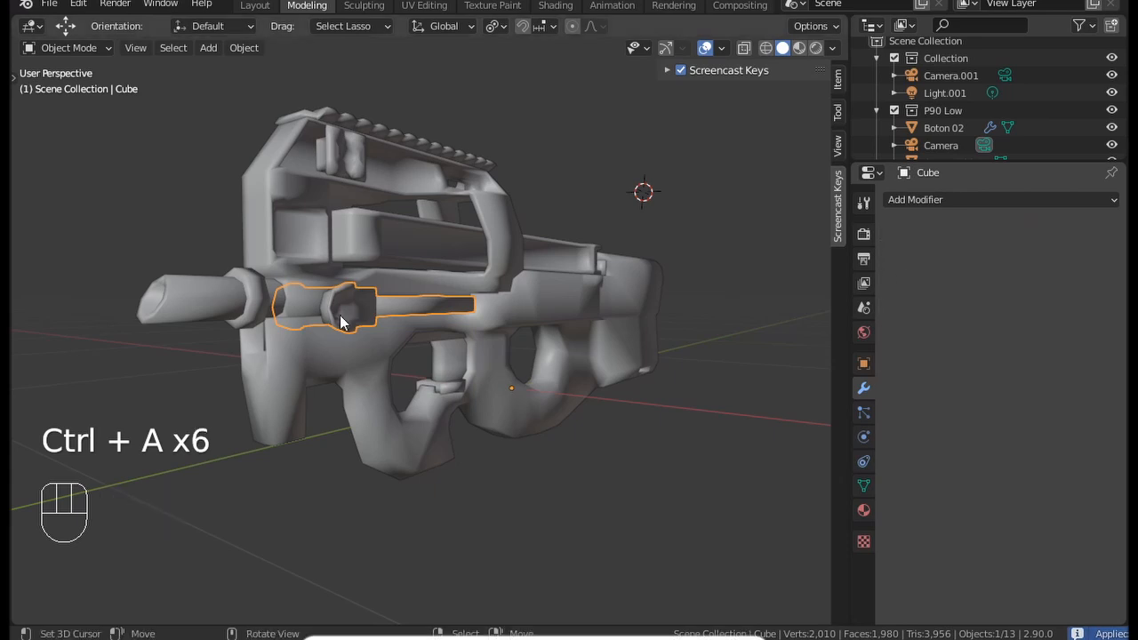
Step: Go through the other gun parts for leftover modifiers and apply the Mirror modifier of the top rail
right_click(222, 309)
right_click(297, 297)
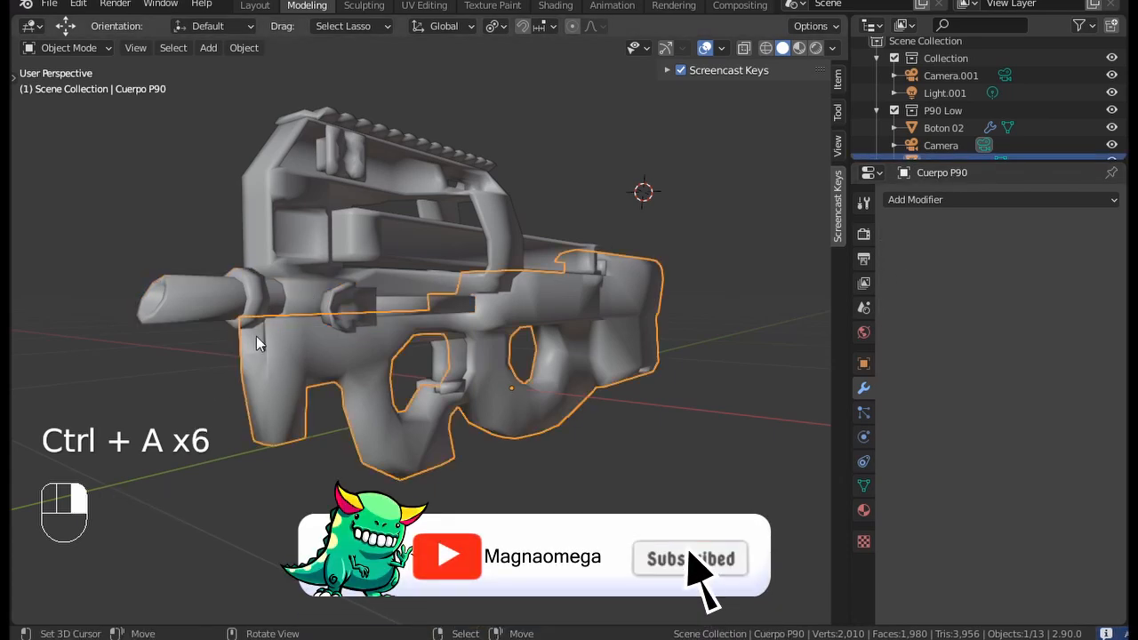
middle_click_drag(256, 334, 381, 352)
right_click(443, 302)
right_click(380, 337)
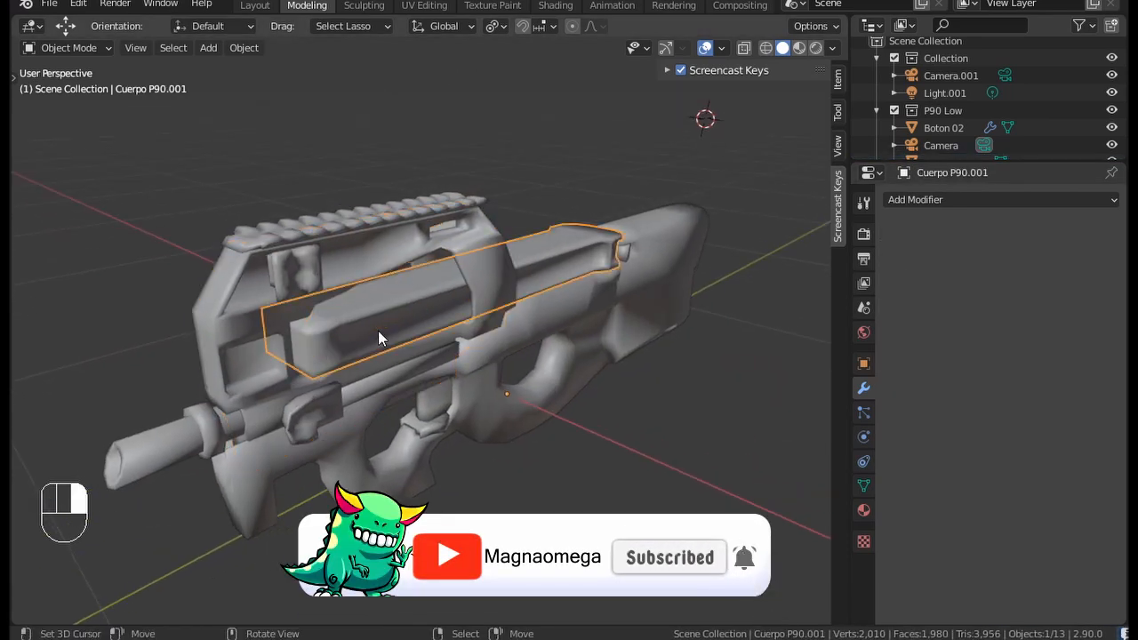
right_click(307, 265)
right_click(478, 229)
right_click(486, 196)
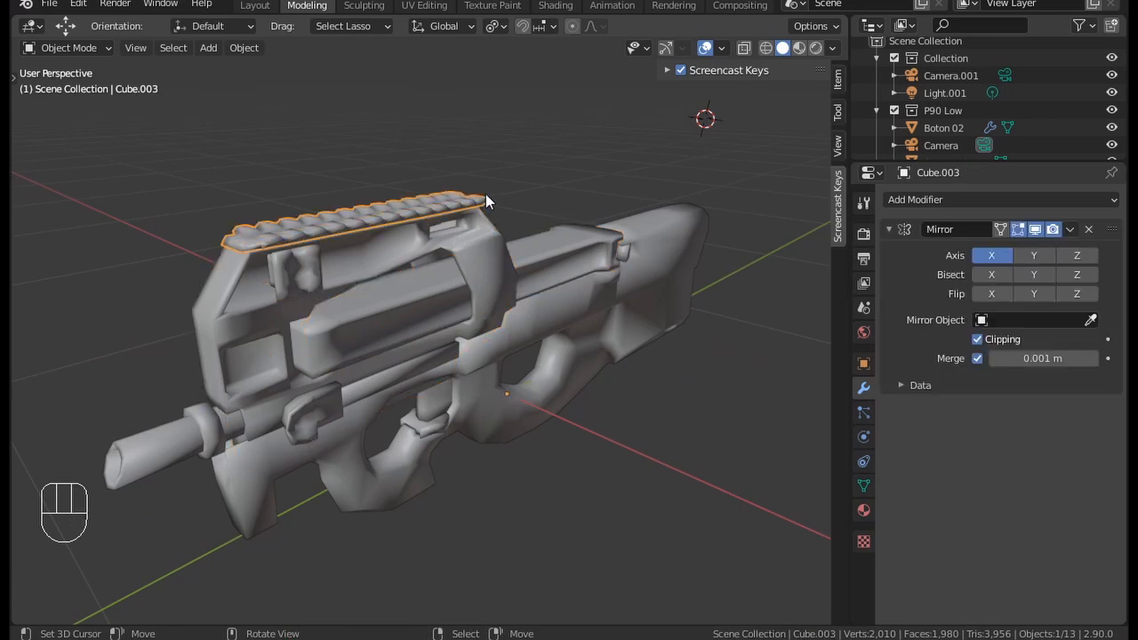
key("ctrl+a")
Step: Apply the Mirror modifier of the small button Boton 02 near the stock
right_click(606, 264)
right_click(618, 249)
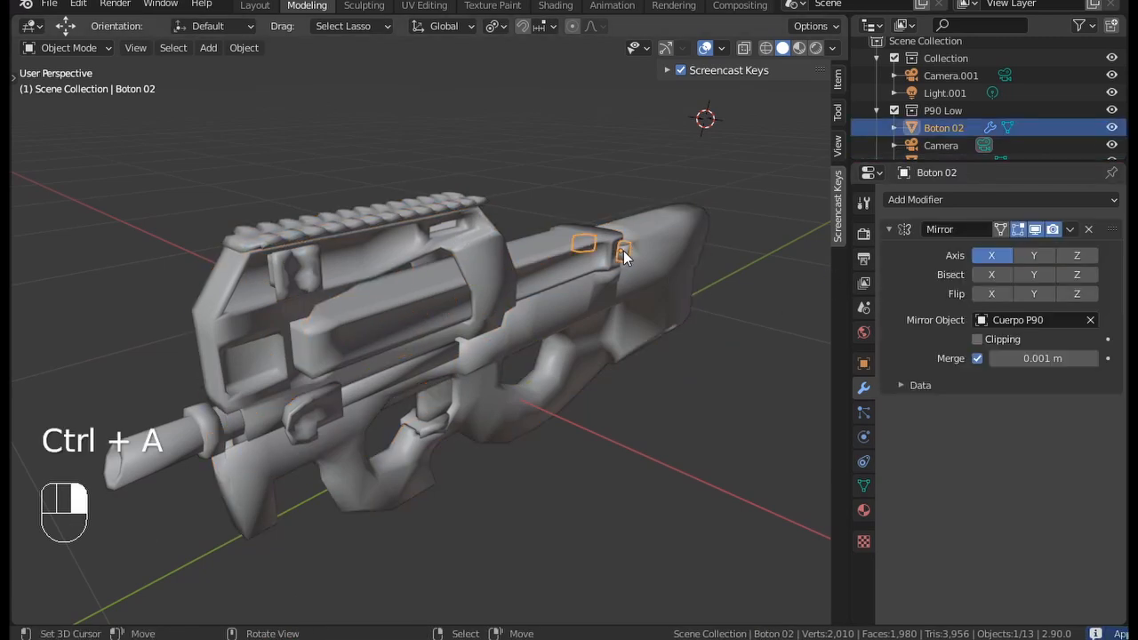
key("ctrl+a")
Step: Select all parts of the gun together and join them into a single object
middle_click_drag(676, 298, 385, 356)
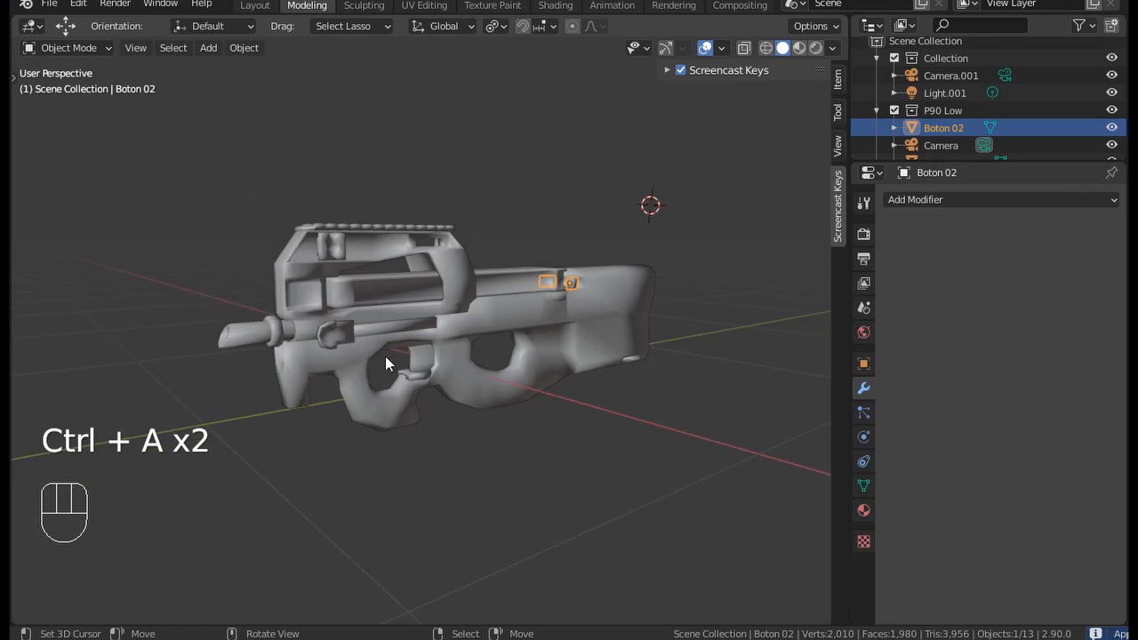
right_click(375, 345)
middle_click_drag(318, 313, 339, 280)
key("b")
left_click_drag(311, 214, 600, 443)
middle_click_drag(600, 437, 426, 382)
key("g")
right_click(476, 358)
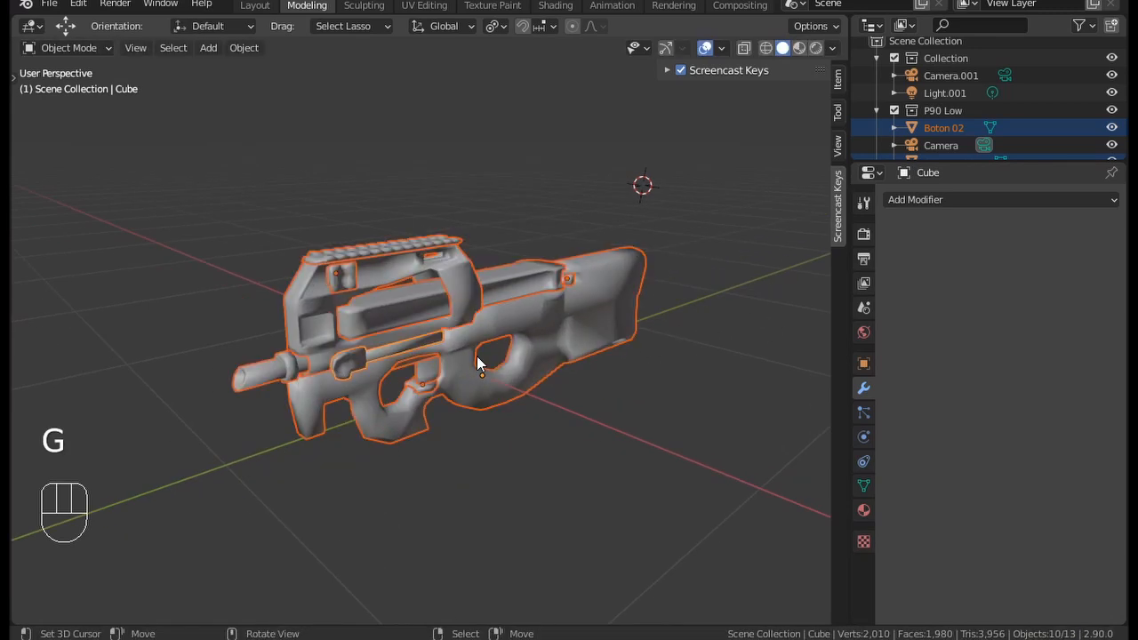
key("ctrl+j")
Step: Check the joined mesh by selecting all its faces in Edit Mode and test-moving the object in Object Mode
key("Tab")
key("a")
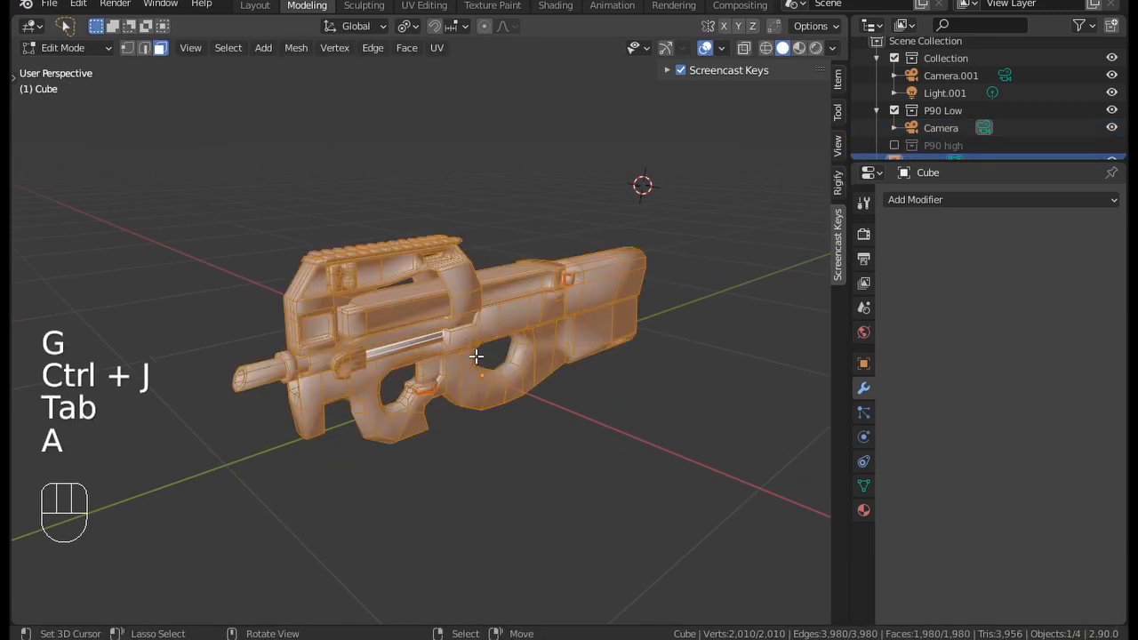
key("Tab")
middle_click_drag(476, 357, 476, 384)
key("g")
right_click(418, 342)
Step: Select the linked faces of the lower body in Edit Mode, and test-move the whole gun in Object Mode
key("Tab")
left_click(476, 384)
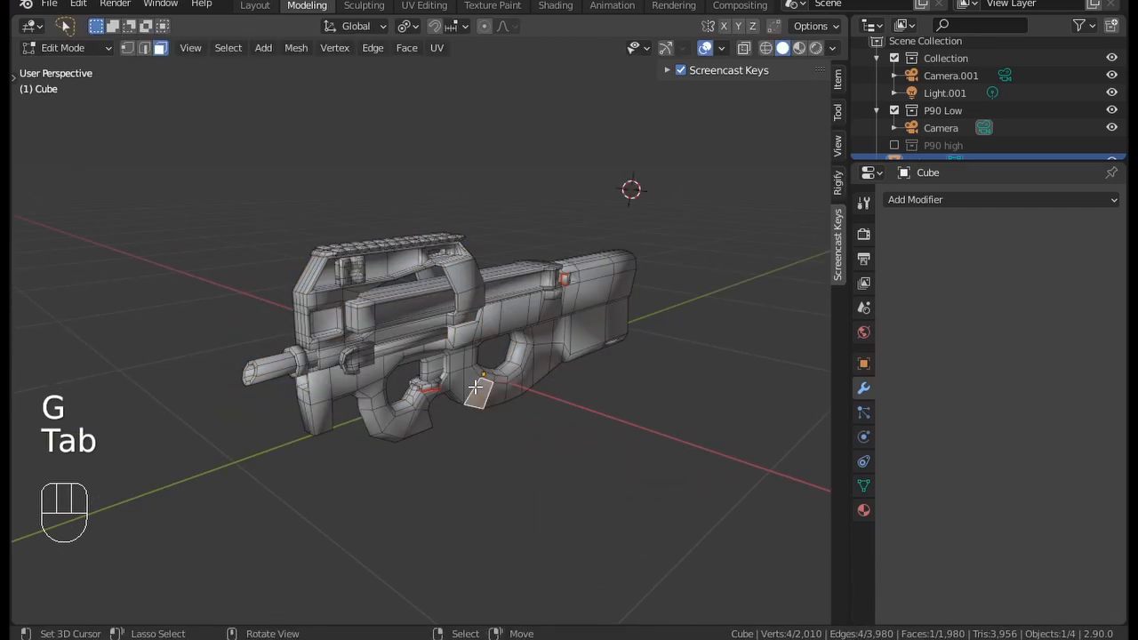
key("l")
key("Tab")
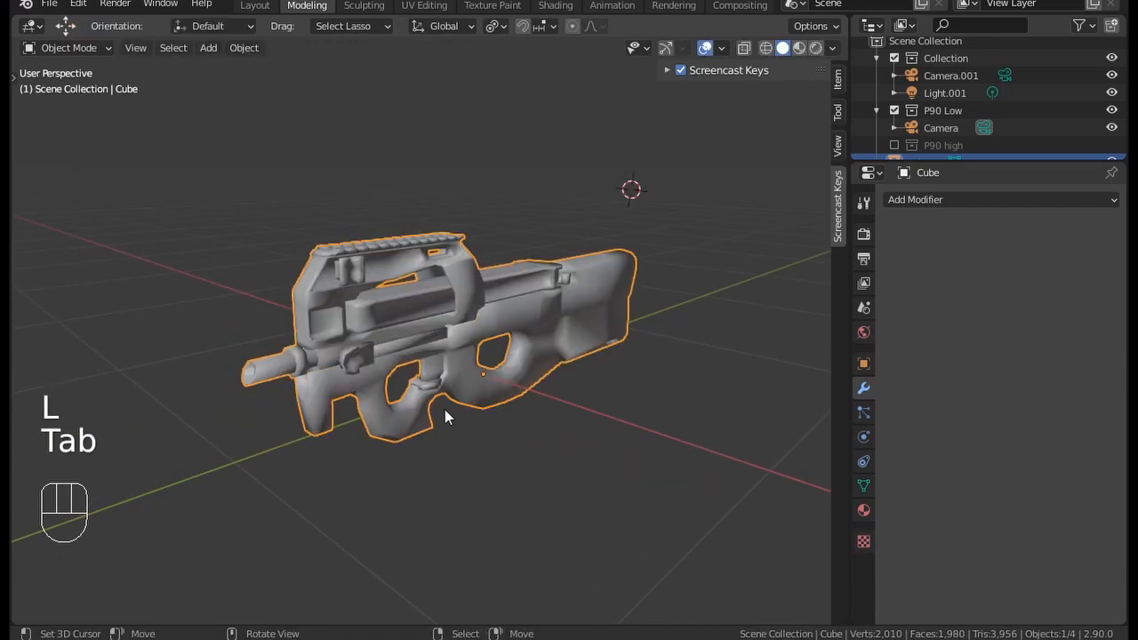
middle_click_drag(445, 407, 348, 402)
key("g")
left_click(382, 422)
key("g")
right_click(531, 389)
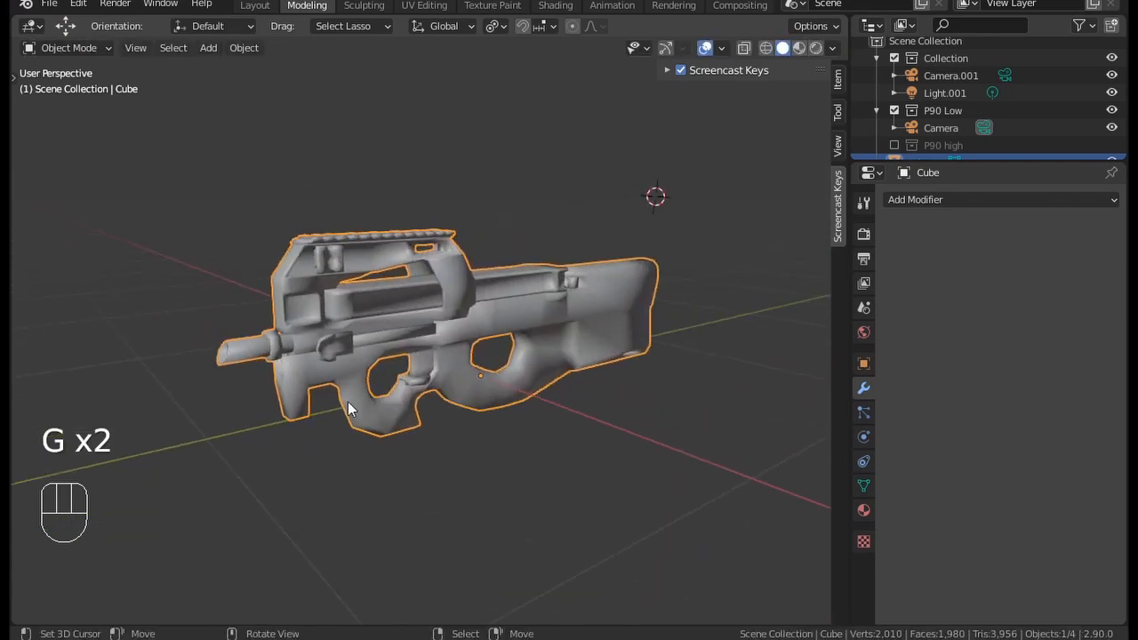
Step: Try hiding the lower body's linked faces in Edit Mode, undo the hiding and cancel a test move
key("Tab")
left_click(460, 387)
key("a")
key("a")
key("a")
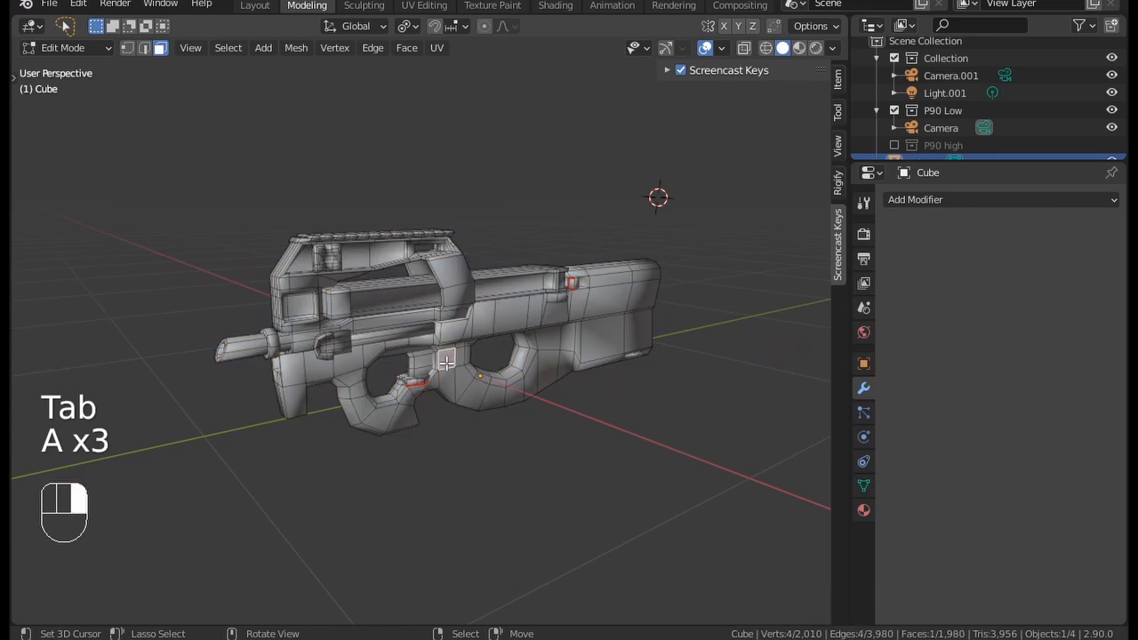
key("l")
key("h")
key("ctrl+z")
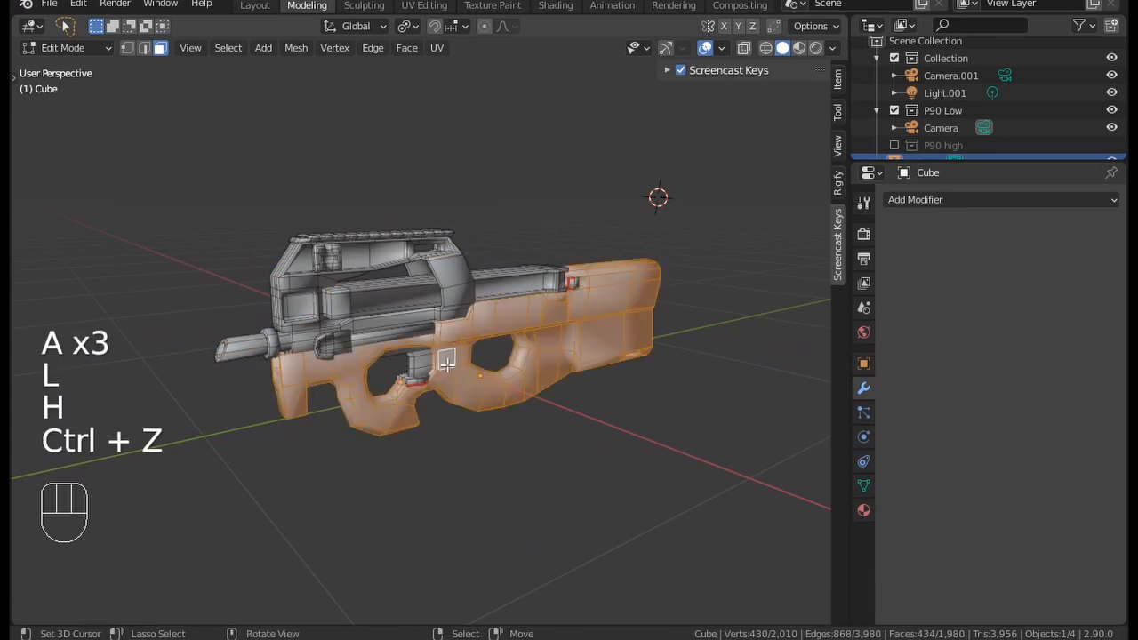
key("g")
right_click(437, 442)
Step: Deselect everything and examine the joined gun's mesh from several angles
middle_click_drag(436, 442, 448, 304)
scroll(445, 357, "up", 1)
scroll(477, 319, "up", 1)
middle_click_drag(448, 304, 447, 316, "ctrl")
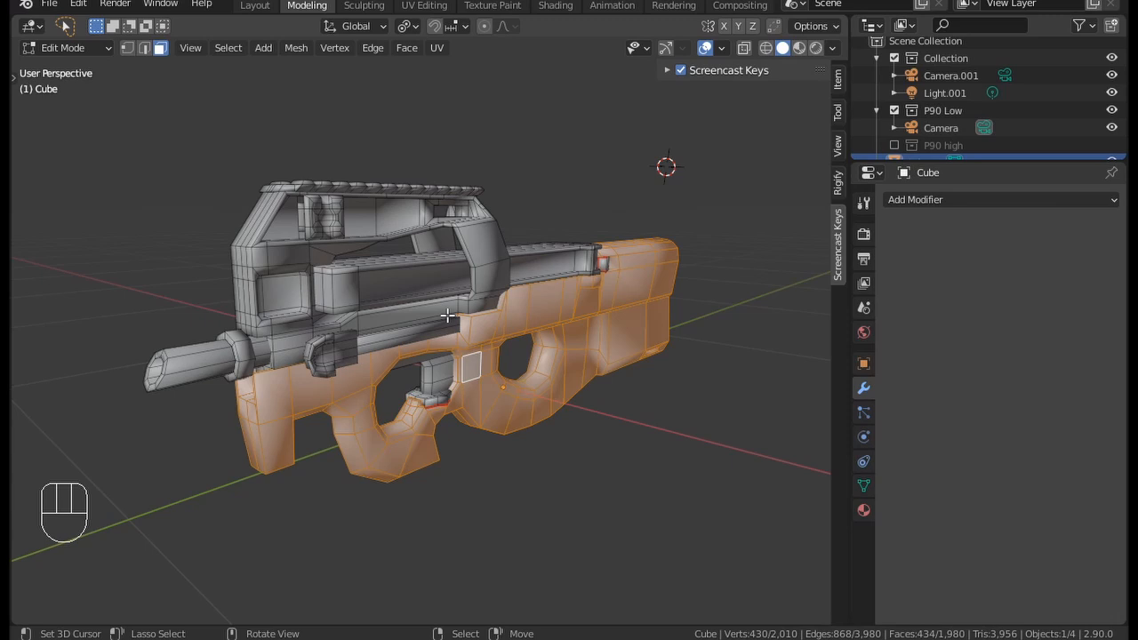
key("a")
middle_click_drag(496, 370, 321, 275)
key("a")
key("a")
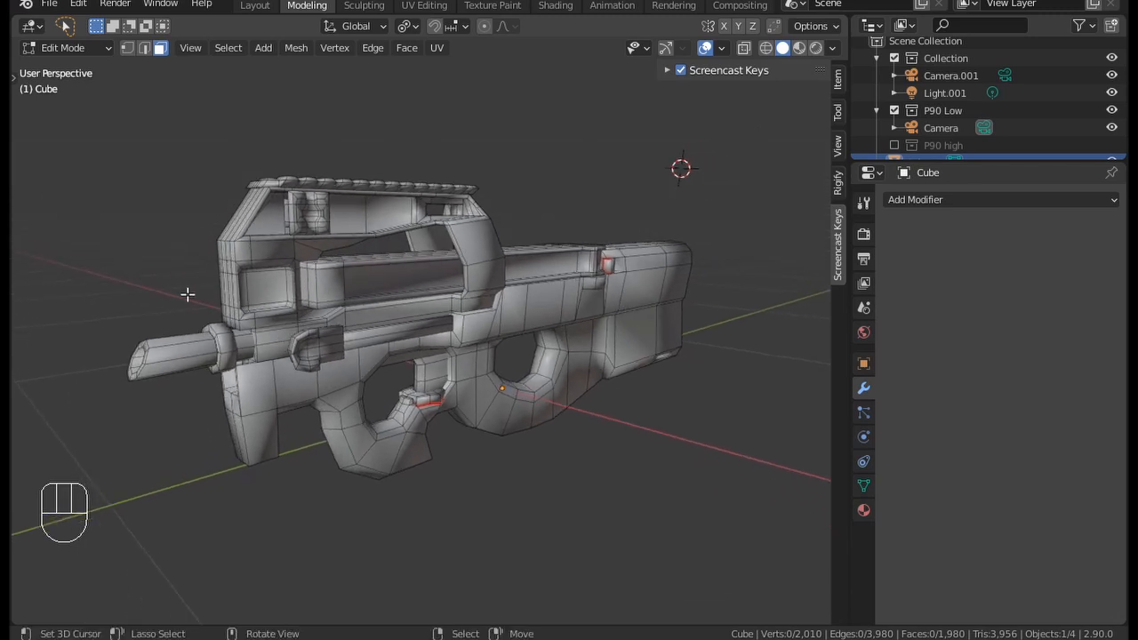
middle_click(346, 363)
middle_click_drag(429, 350, 323, 332)
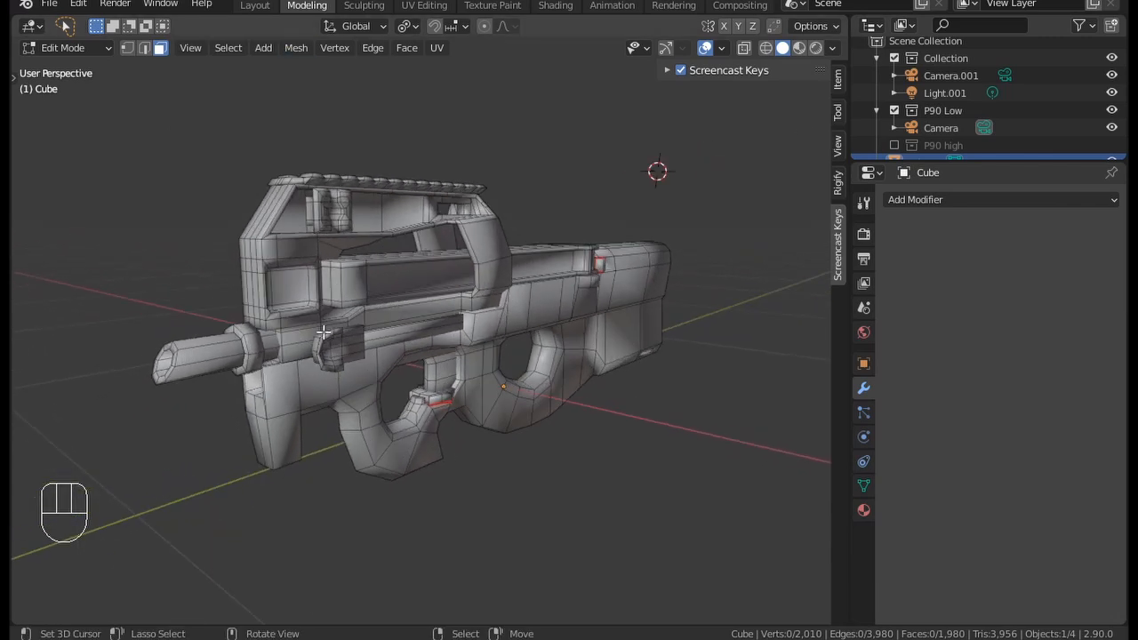
middle_click(287, 231)
middle_click(322, 313)
middle_click_drag(322, 313, 177, 255)
middle_click_drag(334, 321, 546, 309)
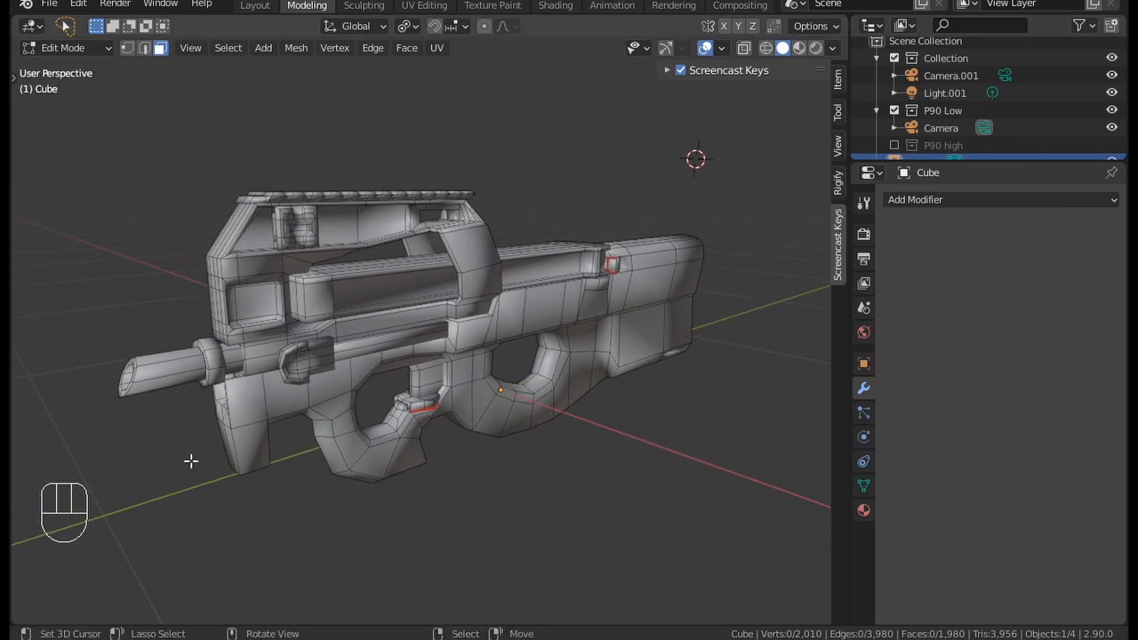
middle_click_drag(190, 460, 363, 287)
Step: Select all faces of the joined gun mesh and return to Object Mode
key("a")
middle_click_drag(551, 205, 48, 317)
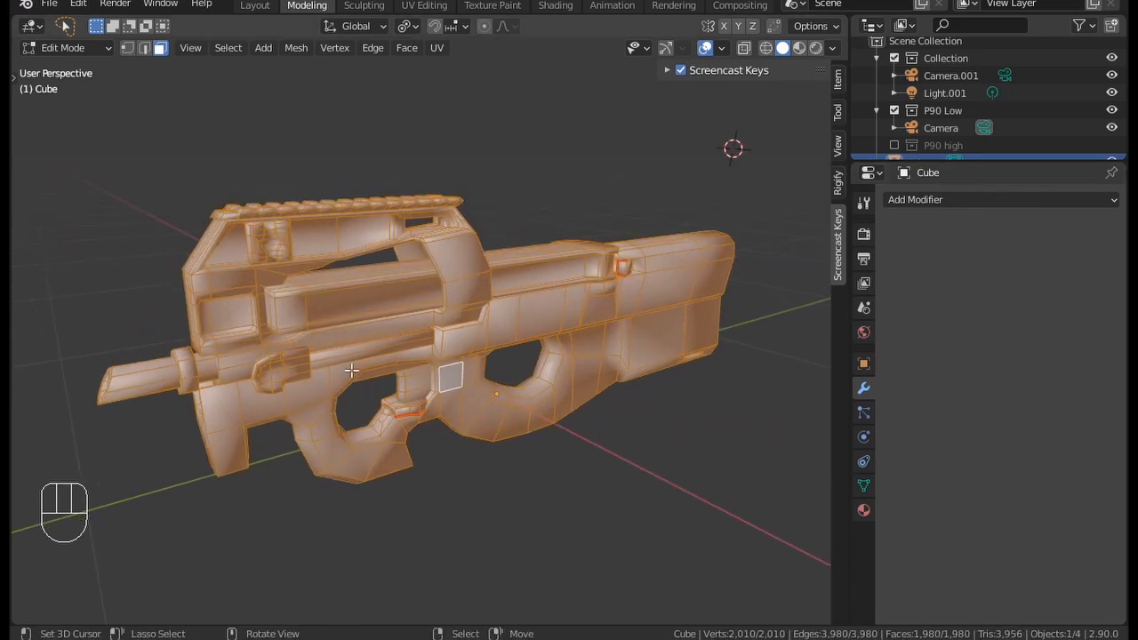
middle_click_drag(322, 367, 435, 360)
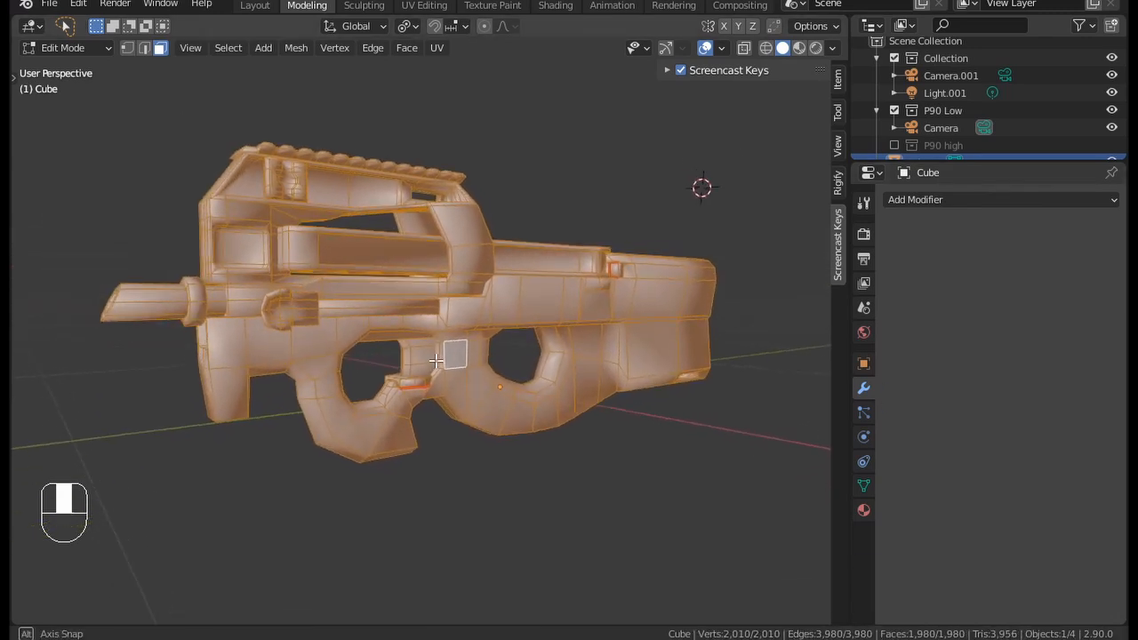
key("Tab")
middle_click_drag(454, 305, 737, 330)
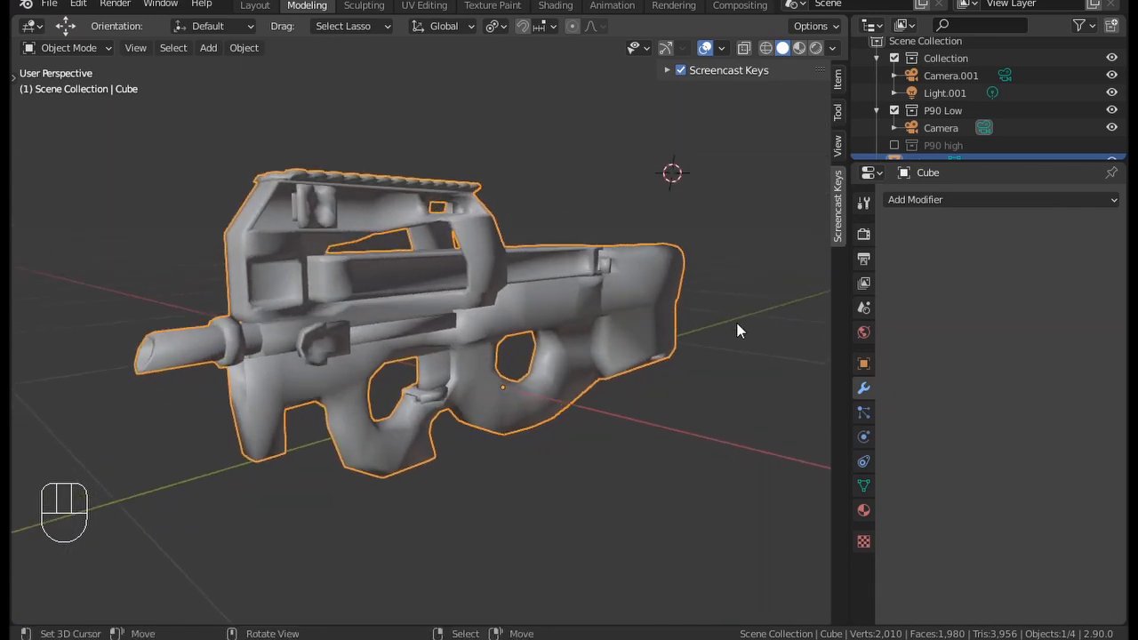
middle_click_drag(468, 356, 447, 199)
middle_click_drag(496, 325, 478, 303)
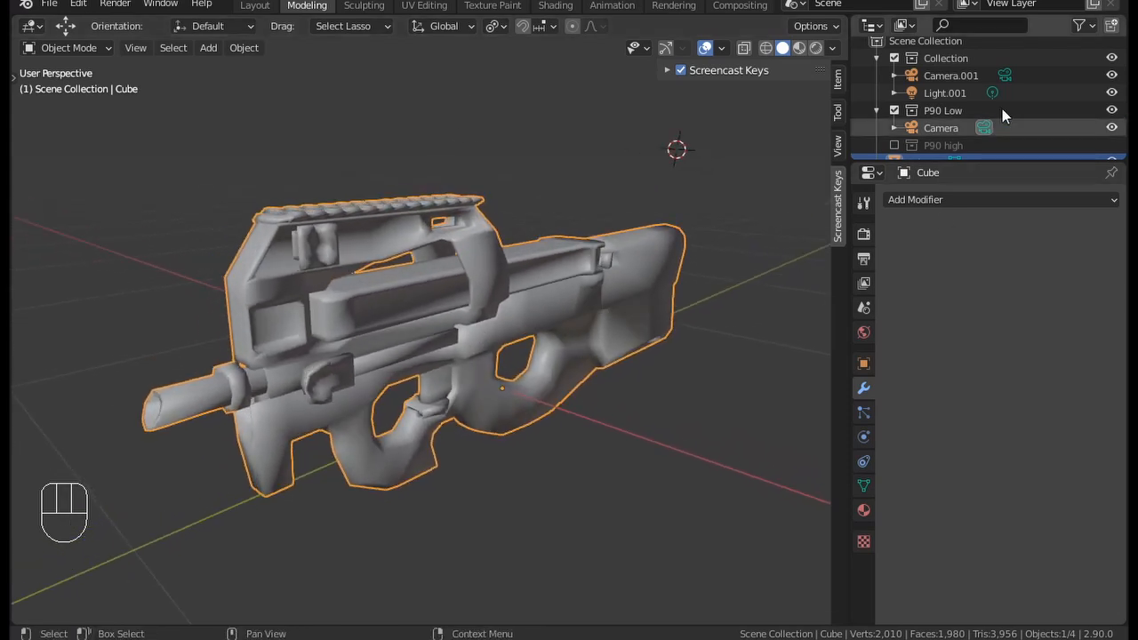
Step: Enlarge the Outliner area, change it to a UV Editor and show the gun's UVs in Edit Mode
left_click_drag(907, 161, 907, 270)
left_click(872, 25)
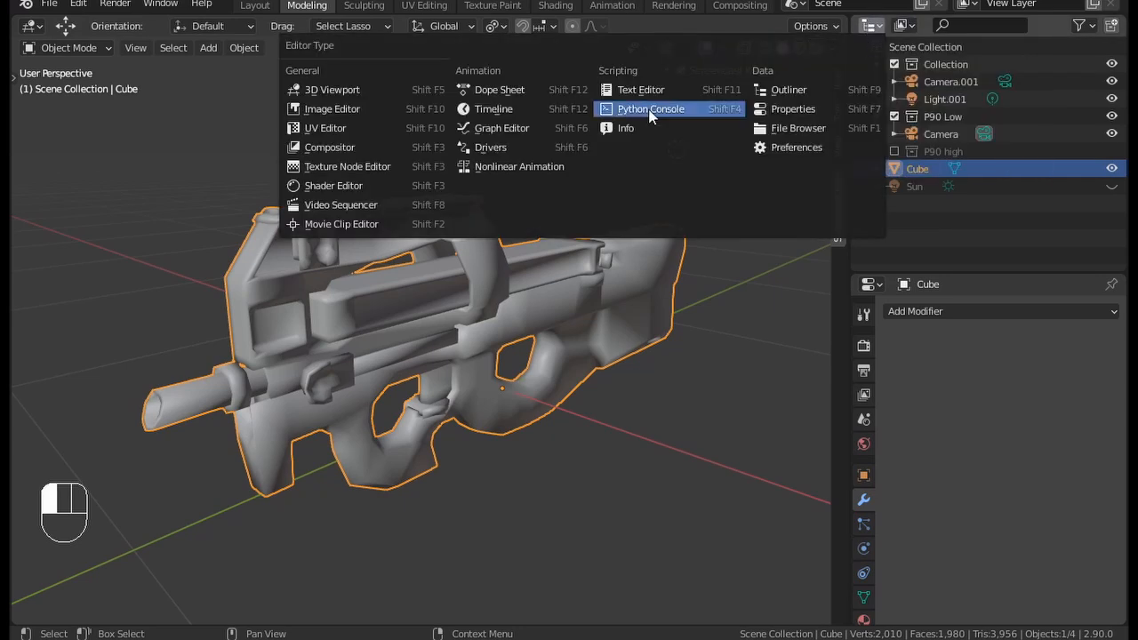
left_click(326, 128)
scroll(996, 172, "down", 4)
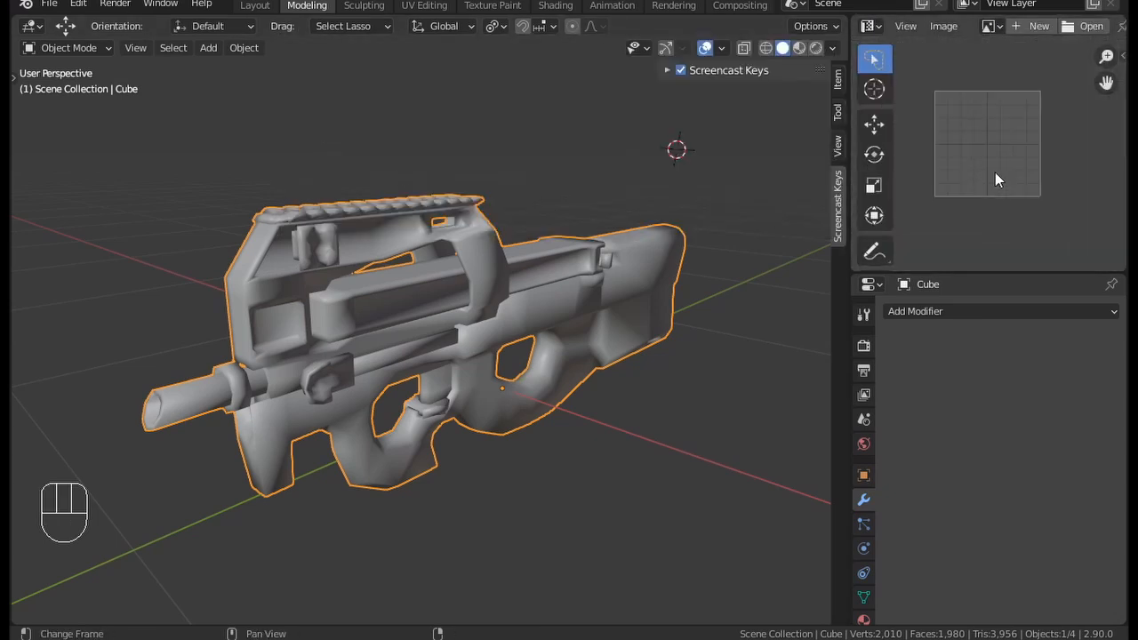
key("Tab")
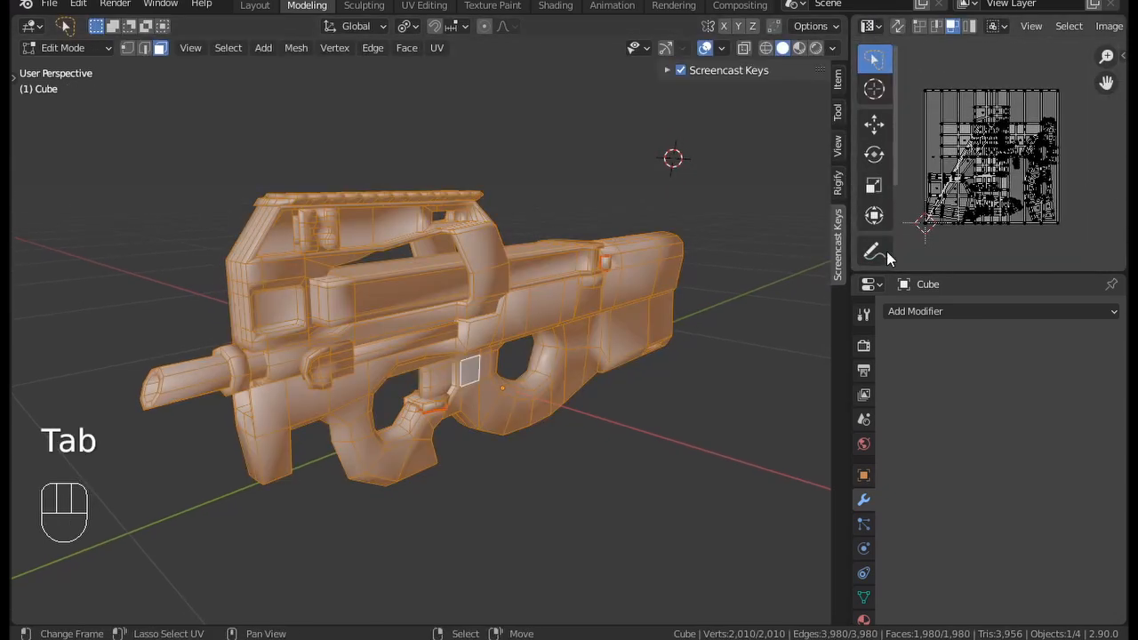
Step: Enlarge the UV Editor area in width and height and zoom in on the gun's UV layout
left_click_drag(833, 254, 515, 258)
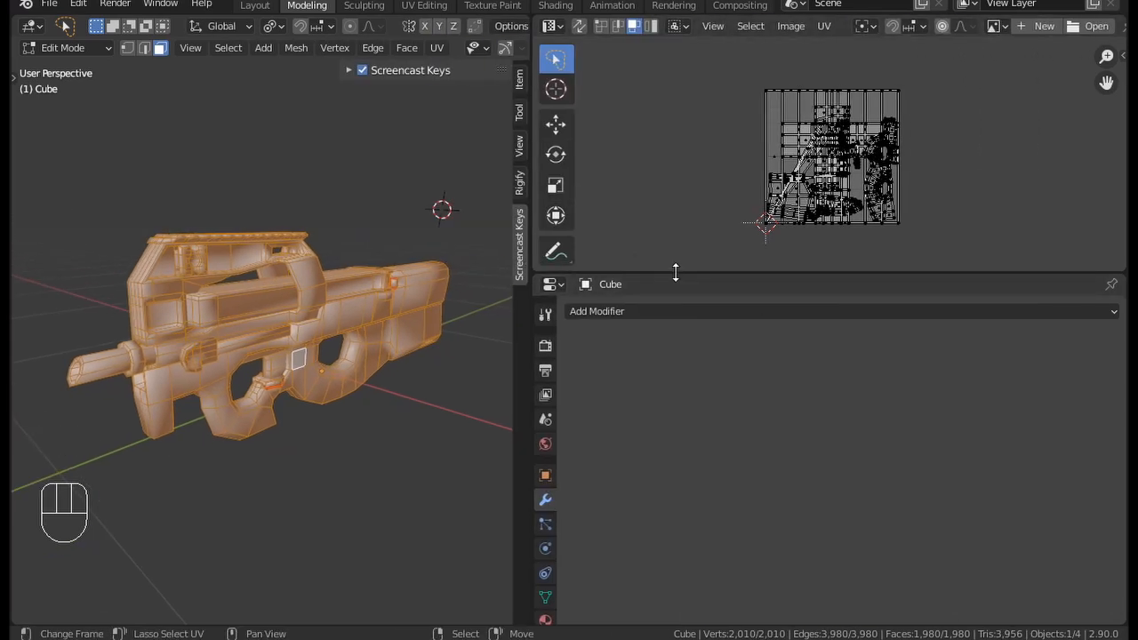
left_click_drag(676, 274, 676, 461)
scroll(717, 405, "up", 7)
scroll(717, 406, "down", 4)
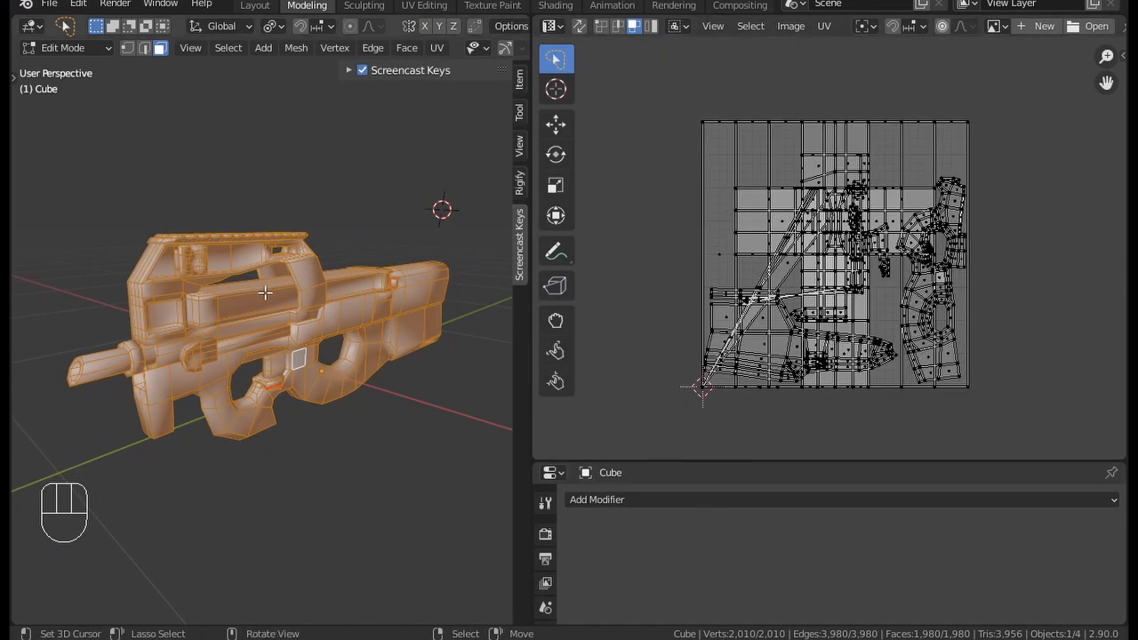
Step: Compare the displayed UVs with a single face of the gun's upper side, nothing, and all faces selected
key("a")
key("a")
key("a")
key("a")
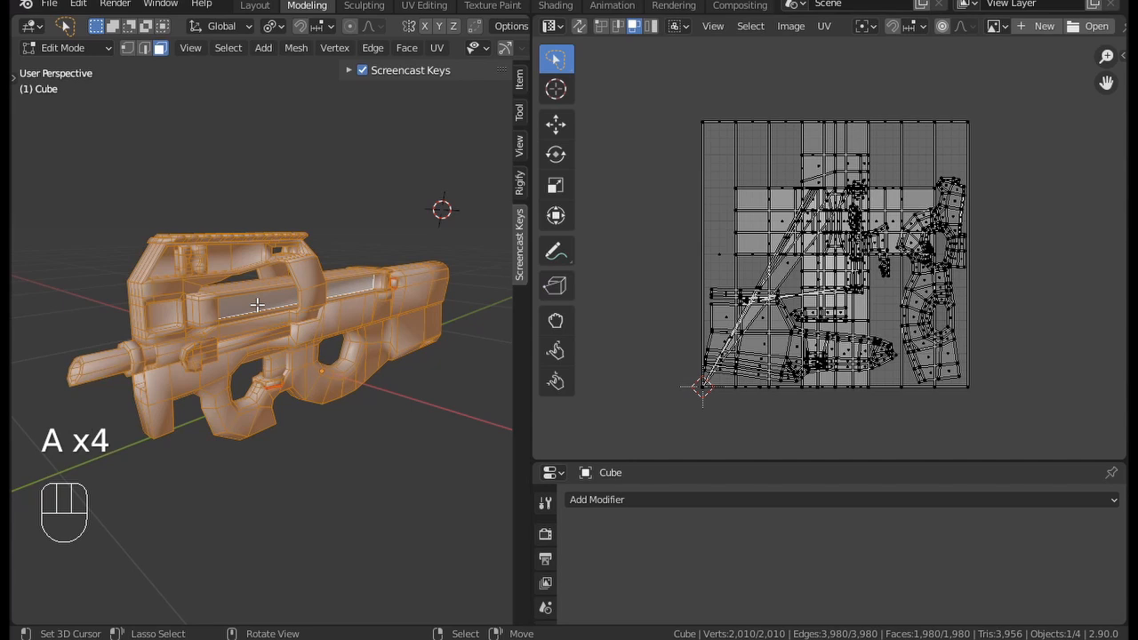
left_click(257, 305)
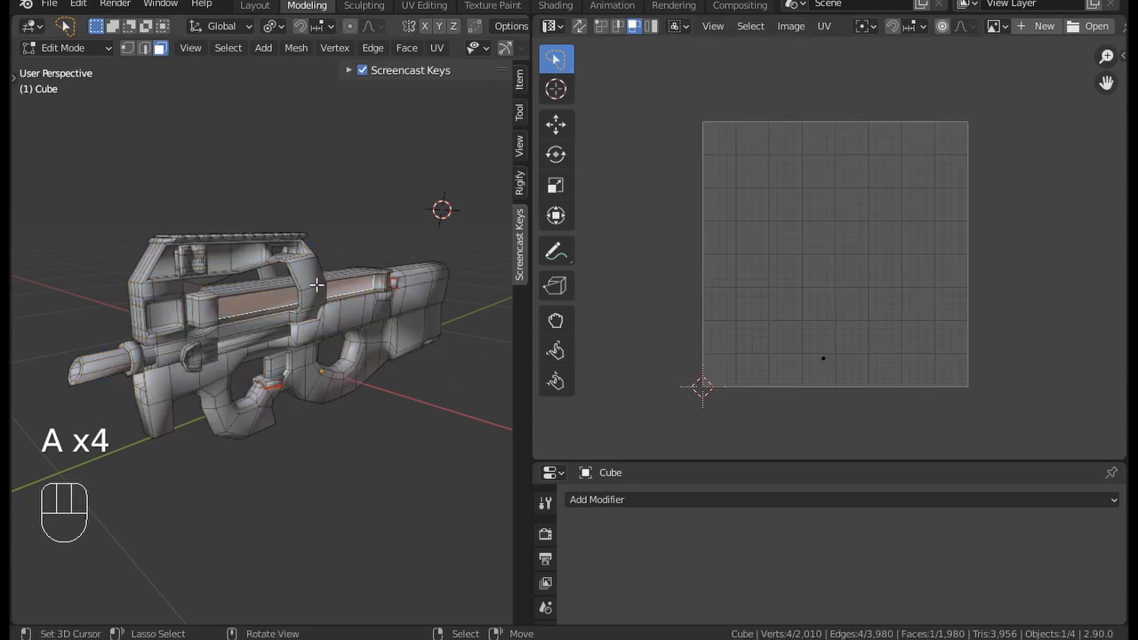
key("a")
key("a")
key("a")
key("a")
key("a")
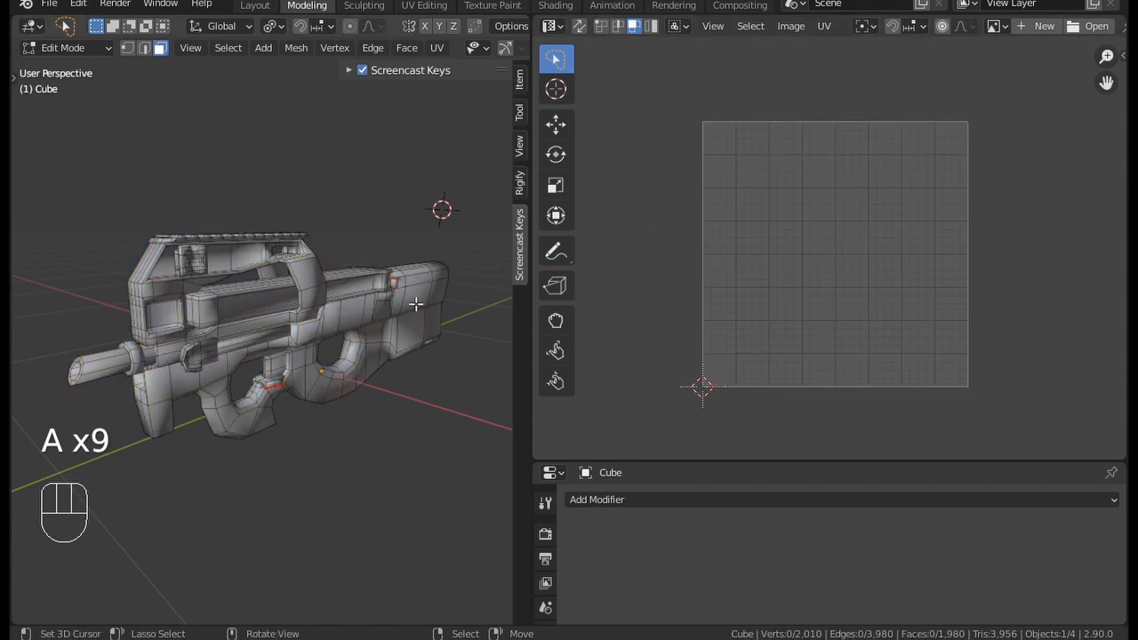
key("a")
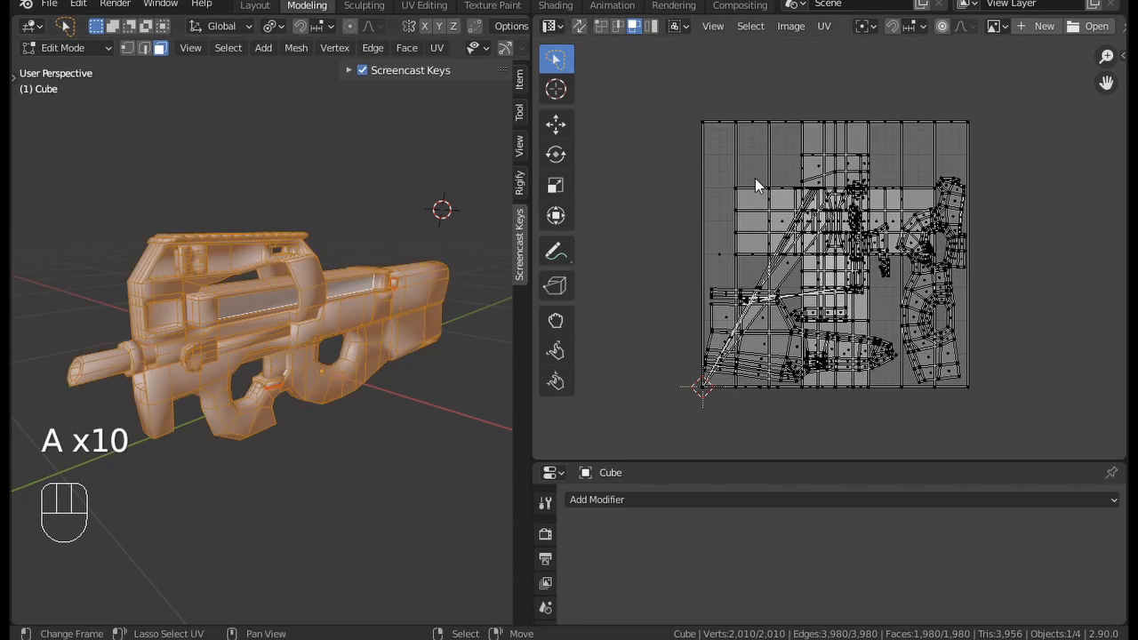
Step: Annotate the UV Editor with a handwritten "2D" and the 3D viewport with a handwritten "3D"
middle_click_drag(756, 180, 762, 188)
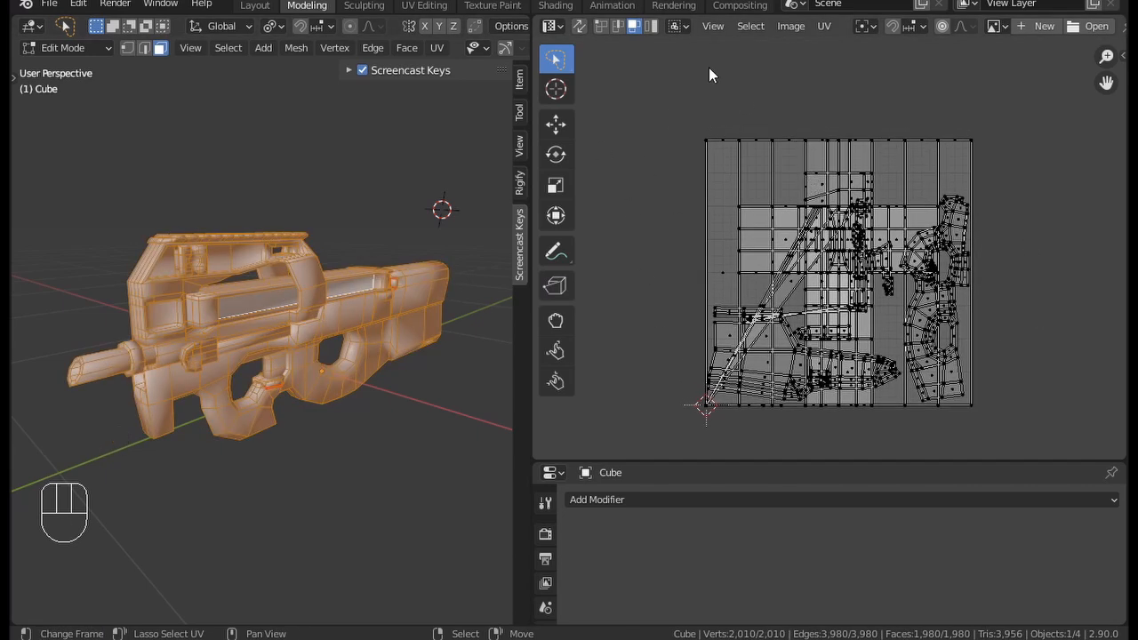
key("d")
mouse_move(660, 62)
left_mouse_down()
mouse_move(655, 86)
mouse_move(676, 87)
mouse_move(678, 60)
mouse_move(695, 57)
mouse_move(658, 88)
left_mouse_up()
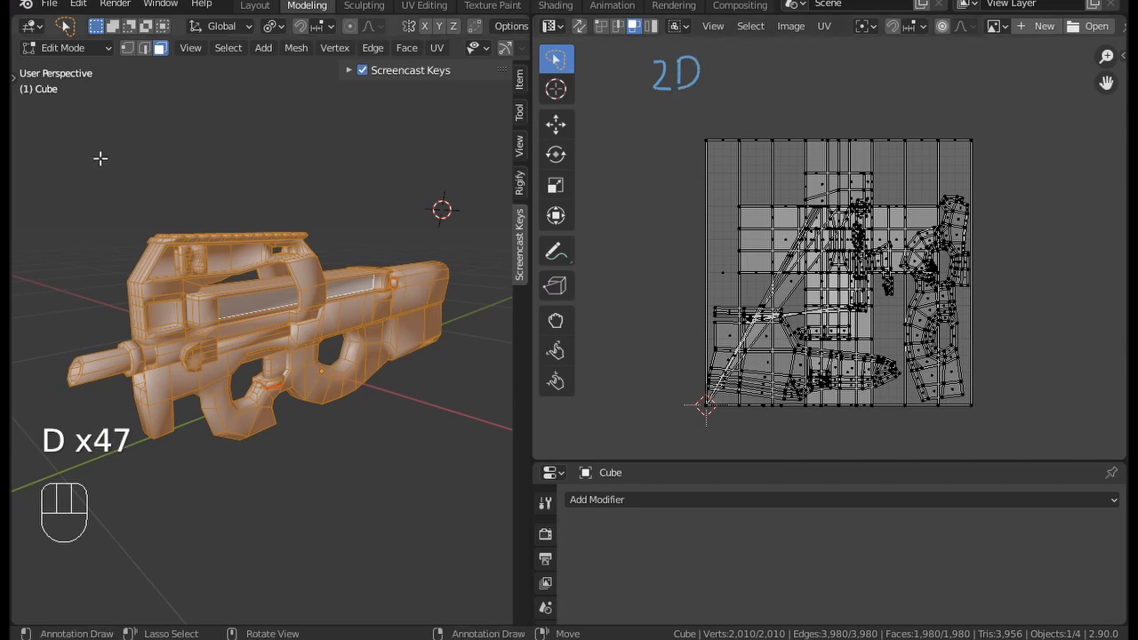
mouse_move(87, 140)
left_mouse_down()
mouse_move(114, 151)
mouse_move(94, 183)
left_mouse_up()
mouse_move(134, 127)
left_mouse_down()
mouse_move(133, 184)
mouse_move(190, 139)
mouse_move(135, 185)
left_mouse_up()
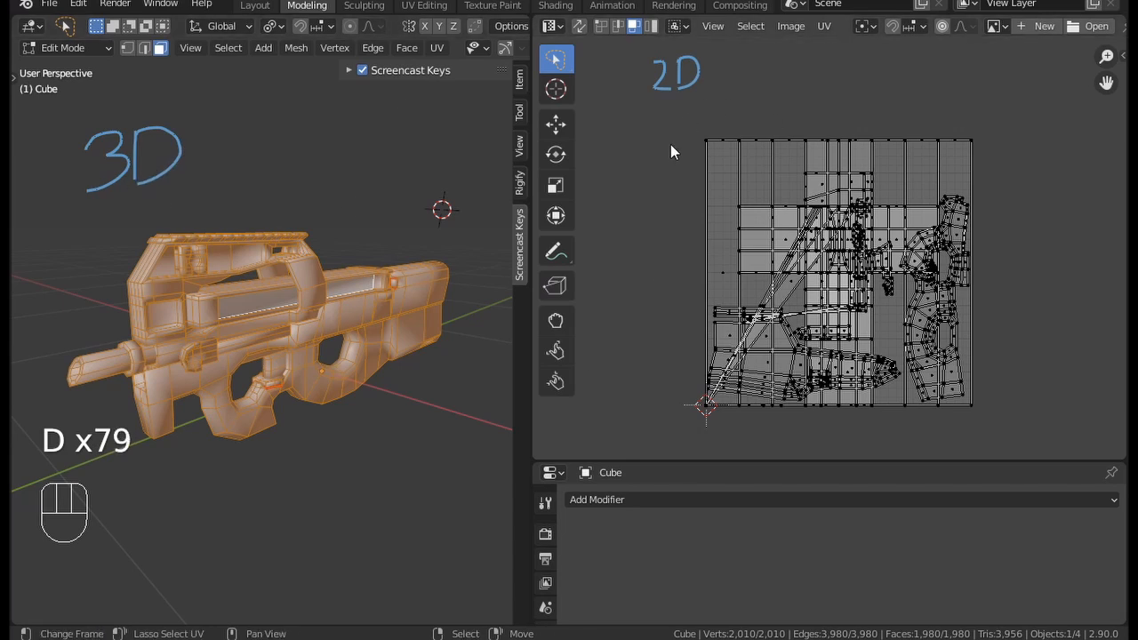
Step: Examine the gun beside its UV layout and select one face of the front frame to check its UVs
scroll(819, 118, "up", 3)
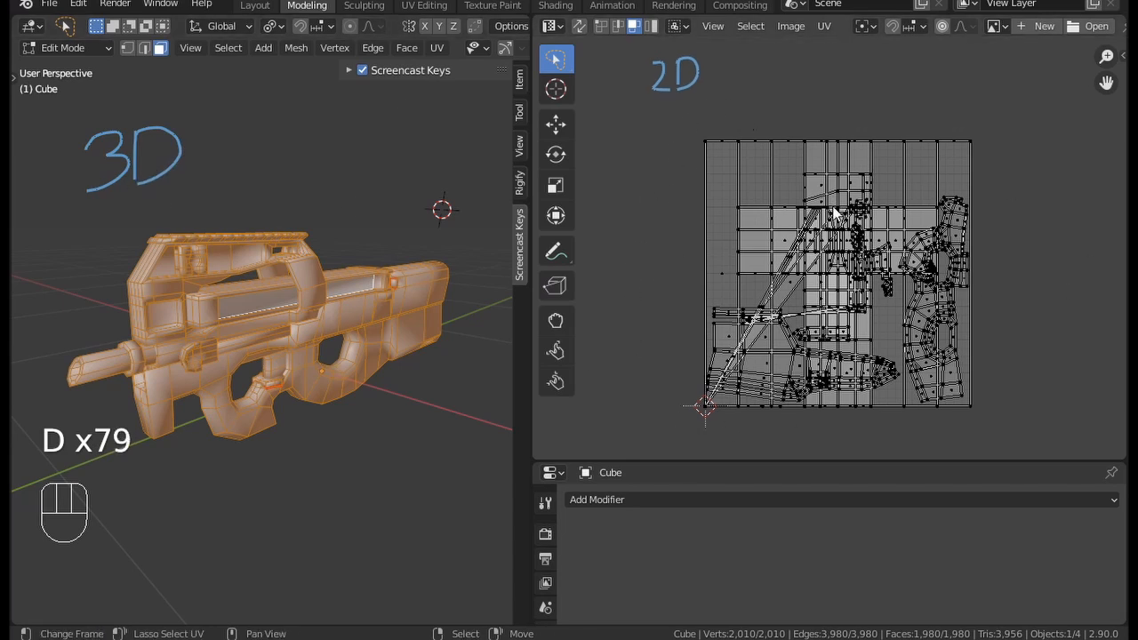
scroll(815, 125, "down", 3)
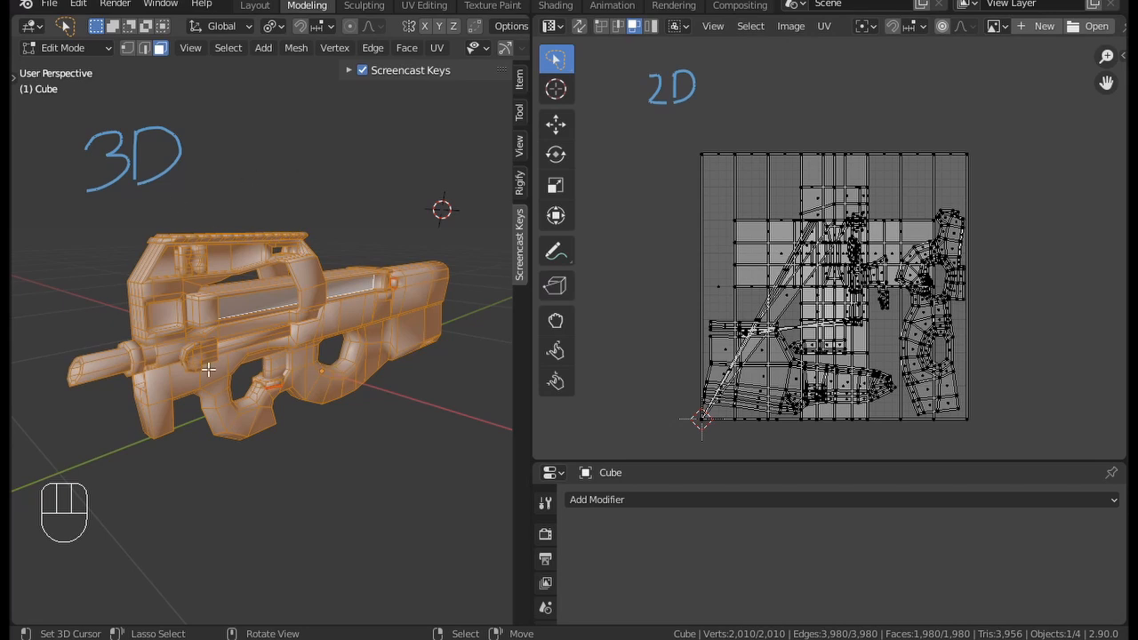
mouse_move(189, 362)
middle_mouse_down()
mouse_move(226, 390)
mouse_move(234, 298)
middle_mouse_up()
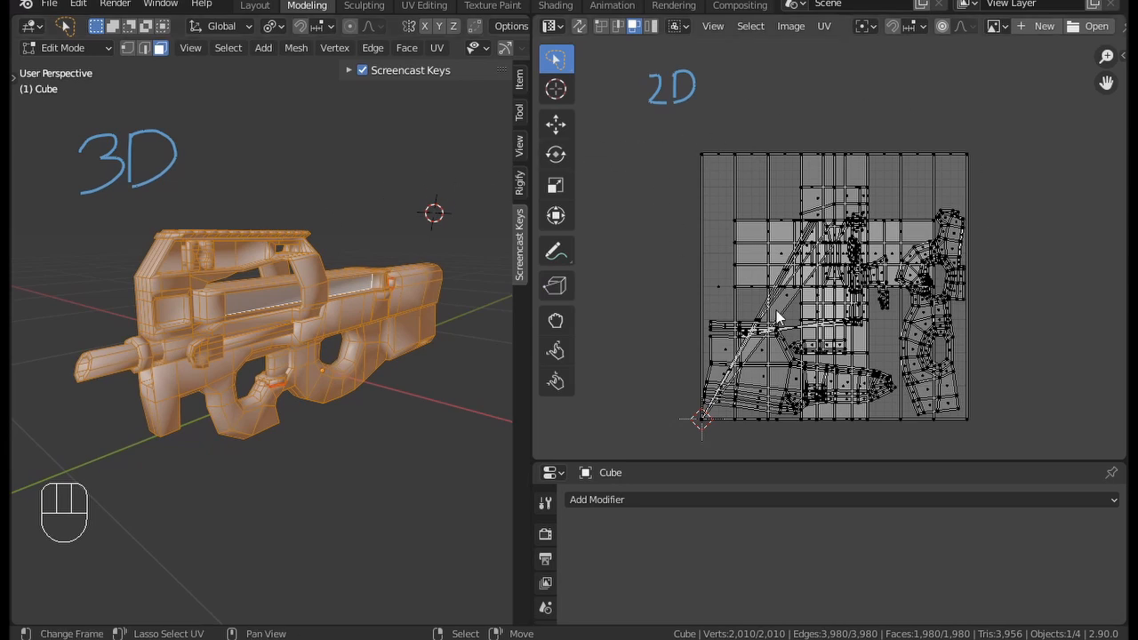
middle_click_drag(778, 318, 779, 309)
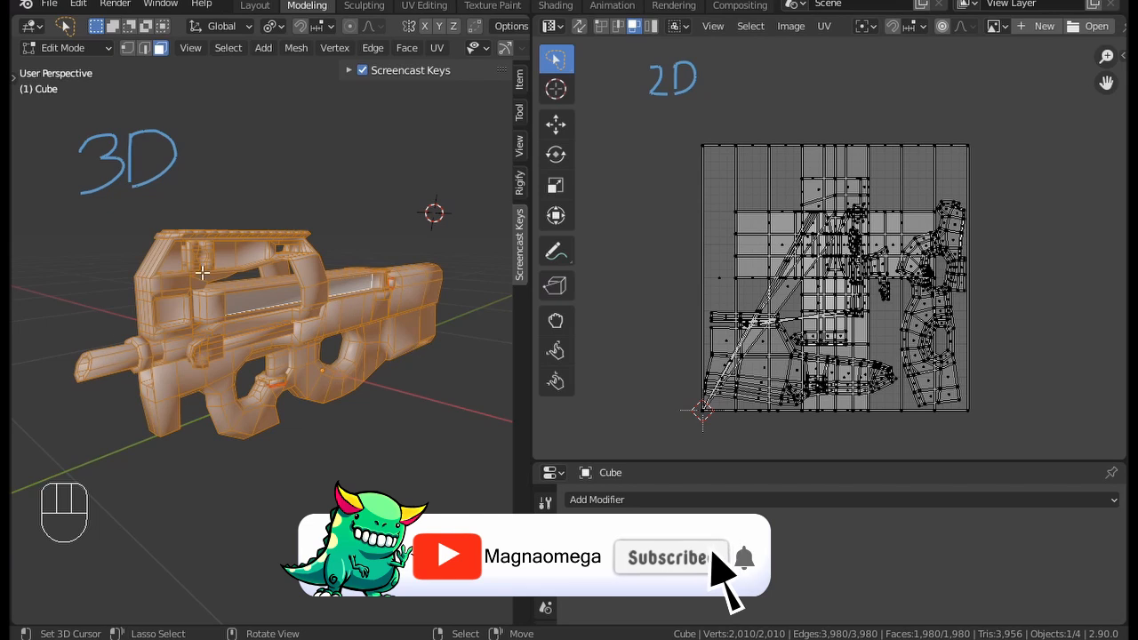
scroll(818, 182, "up", 1)
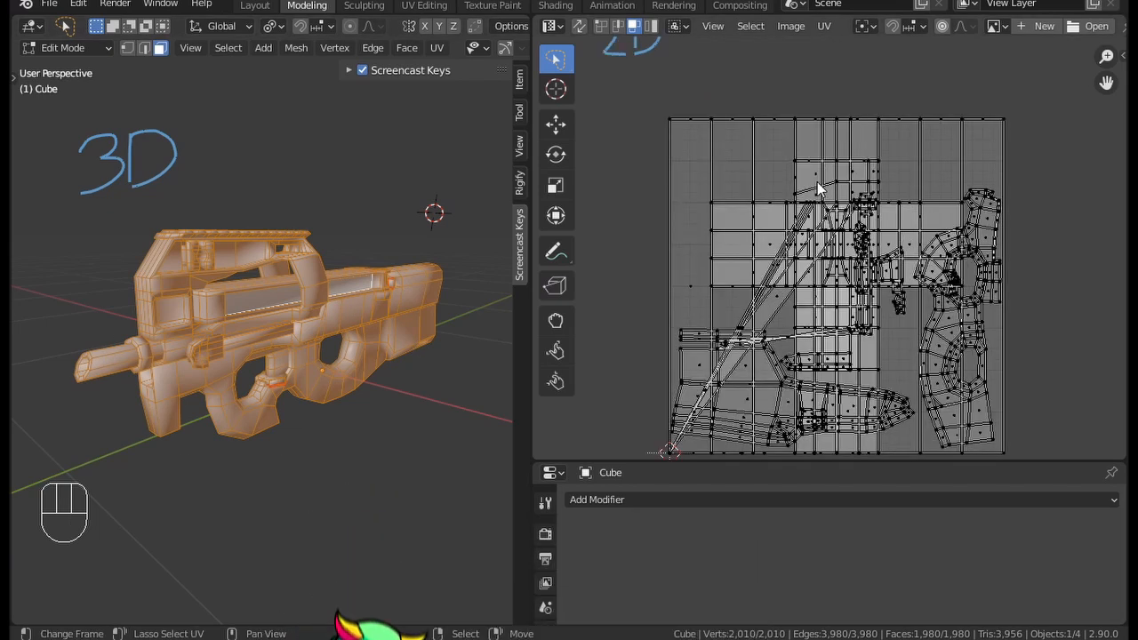
middle_click_drag(787, 238, 789, 198)
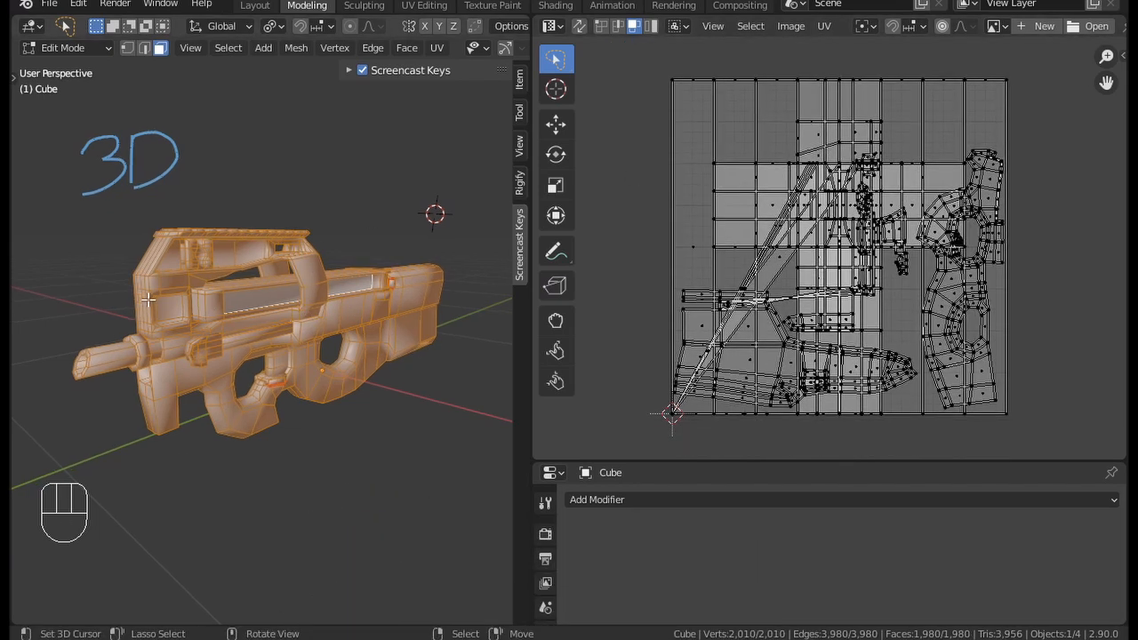
mouse_move(208, 309)
middle_mouse_down()
mouse_move(309, 314)
mouse_move(239, 325)
middle_mouse_up()
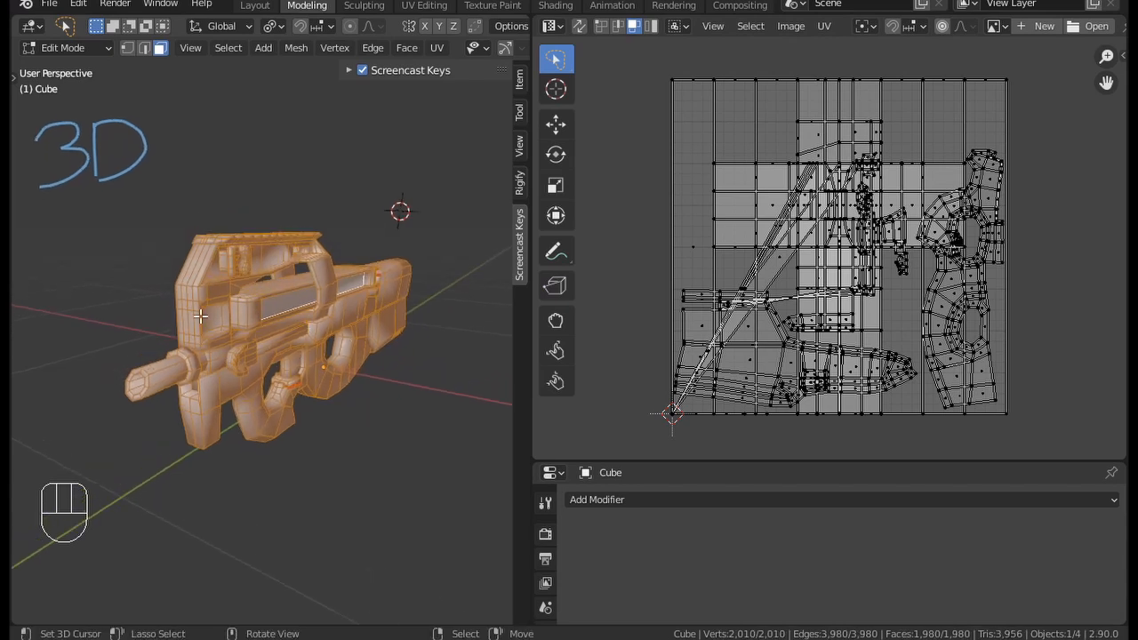
left_click(200, 310)
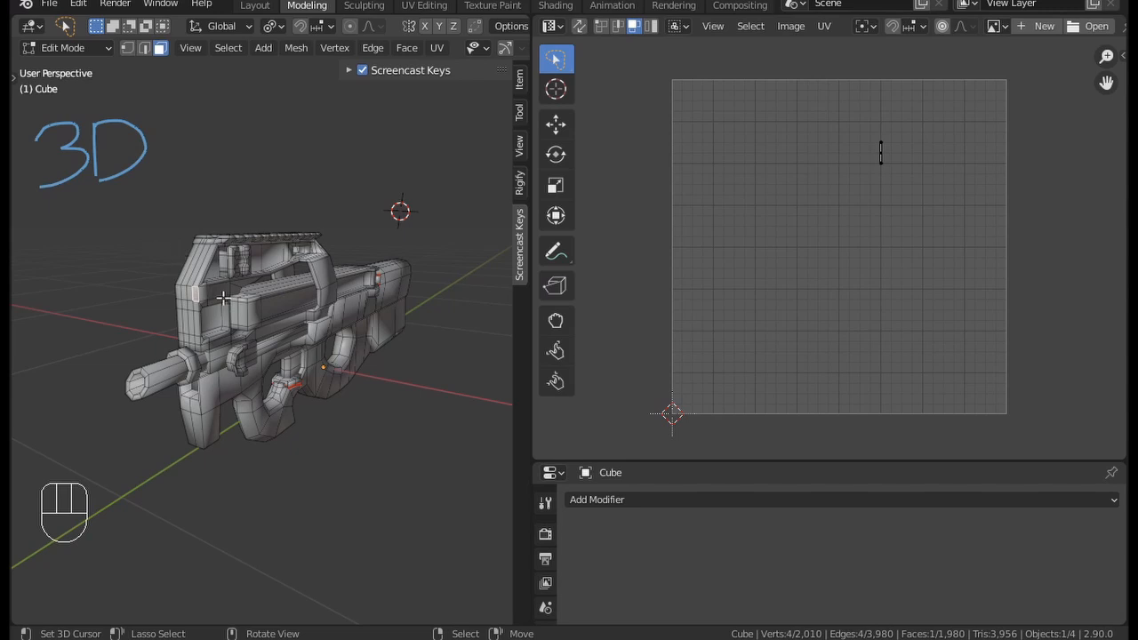
Step: In edge select mode, isolate the small block beneath the top rail by selecting its linked mesh, inverting the selection and hiding the rest
middle_click_drag(198, 480, 198, 478)
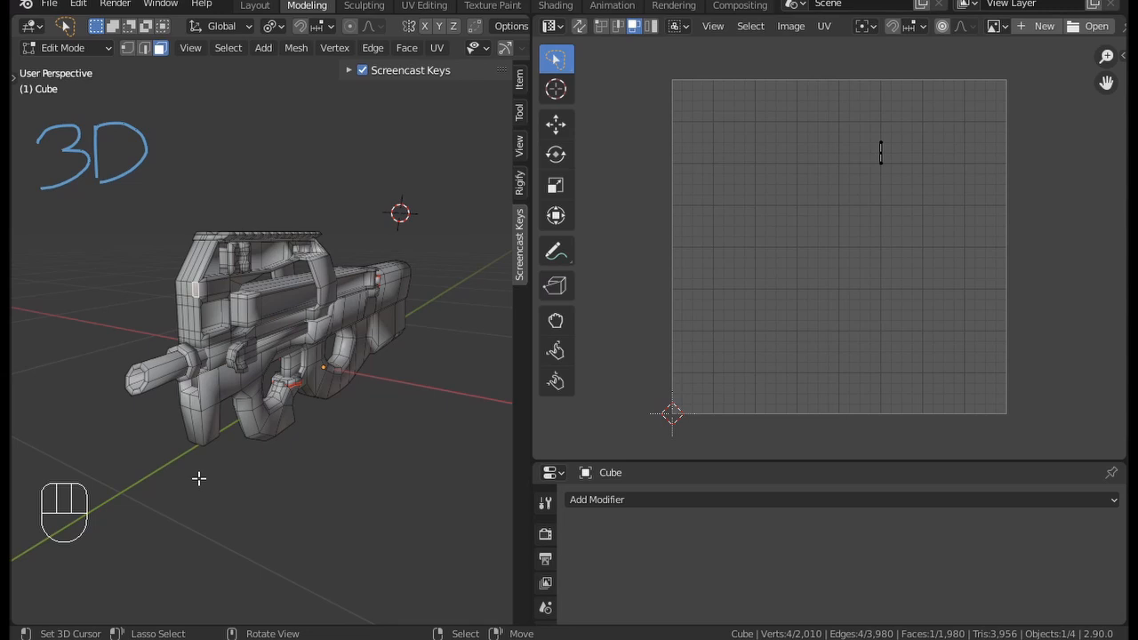
scroll(148, 241, "up", 3)
key("2")
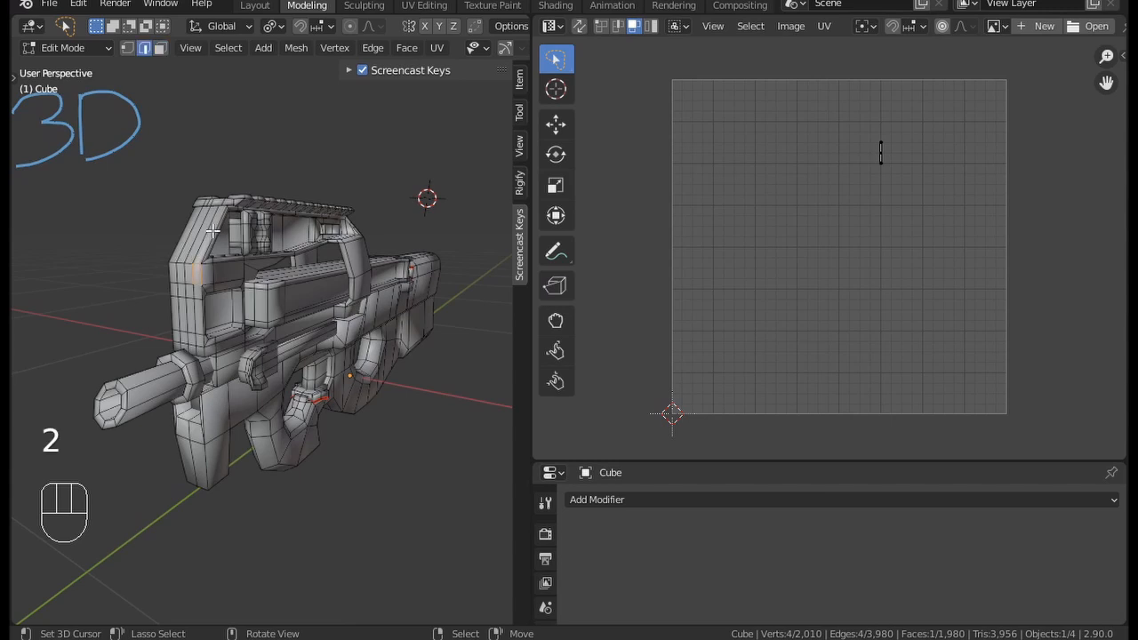
middle_click_drag(212, 231, 158, 307)
key("l")
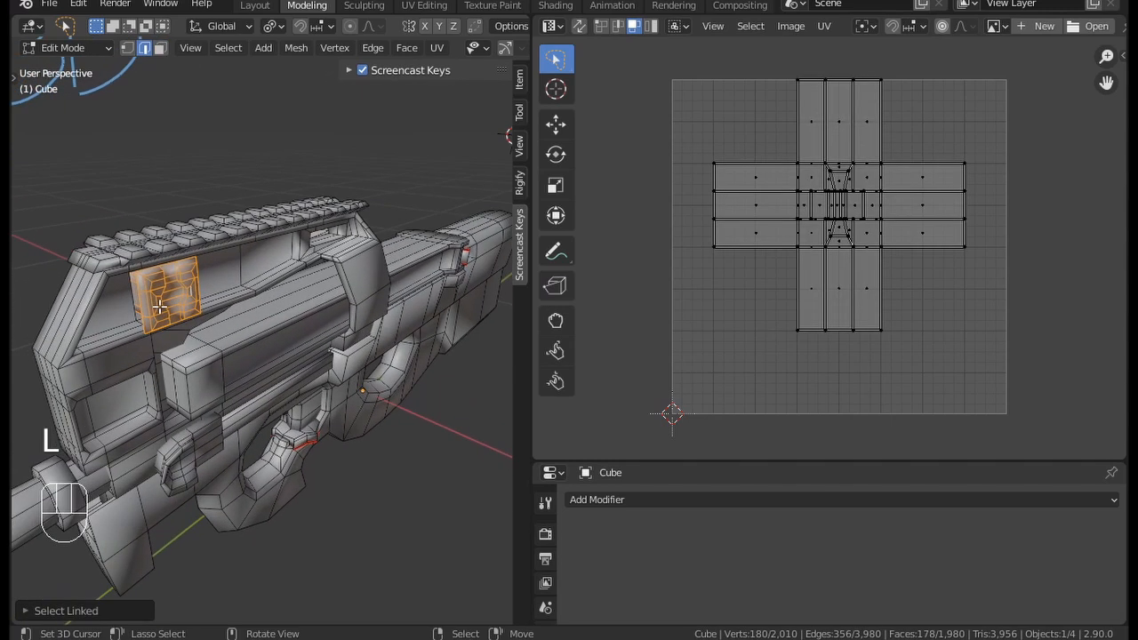
key("ctrl+i")
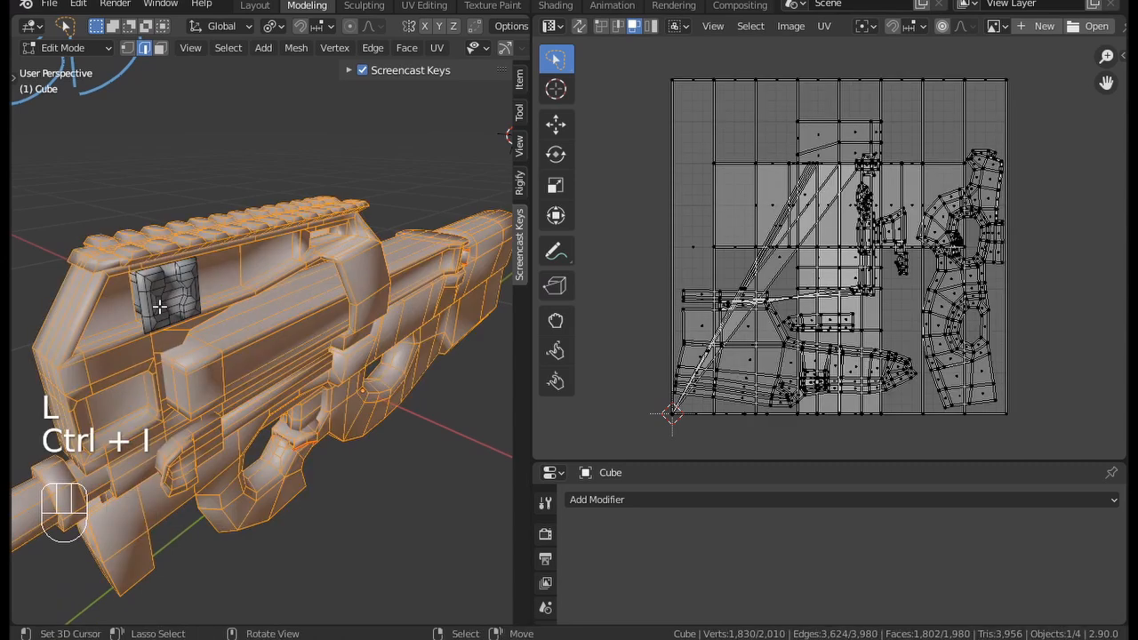
key("h")
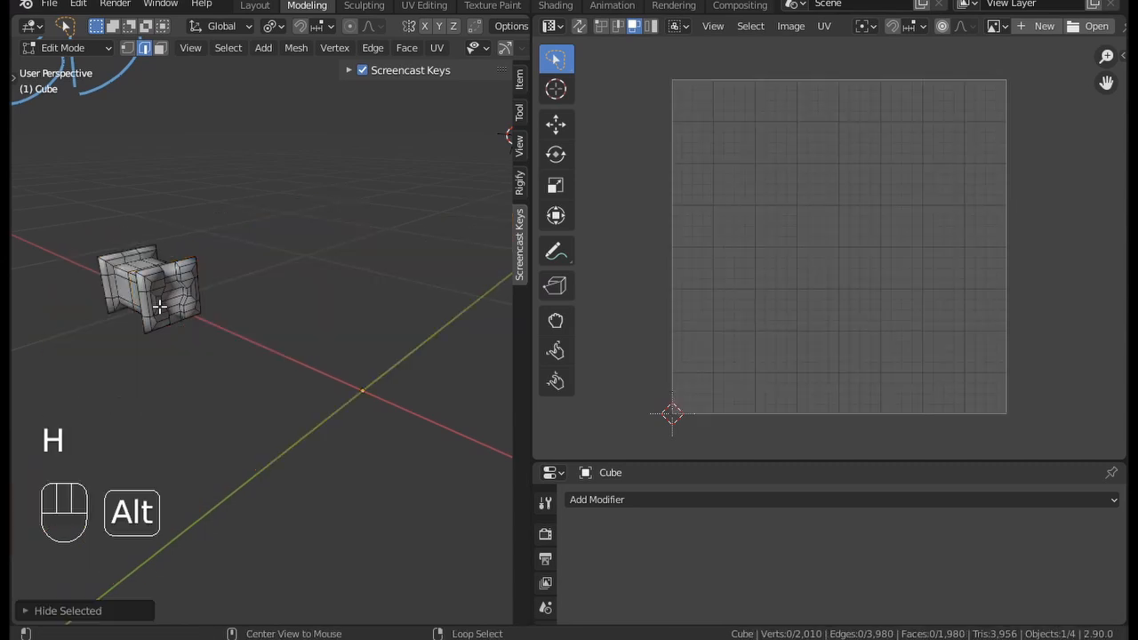
key("alt+h")
key("h")
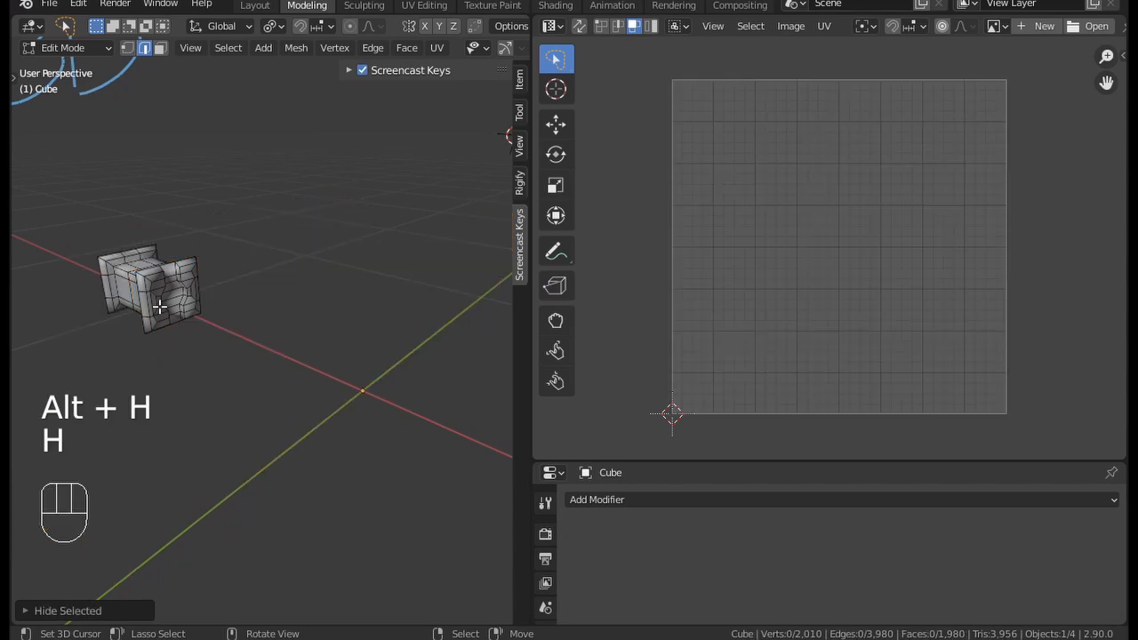
Step: Inspect the isolated block's middle edge loop, then select all its geometry and examine its existing UV layout
middle_click_drag(165, 236, 261, 279, "shift")
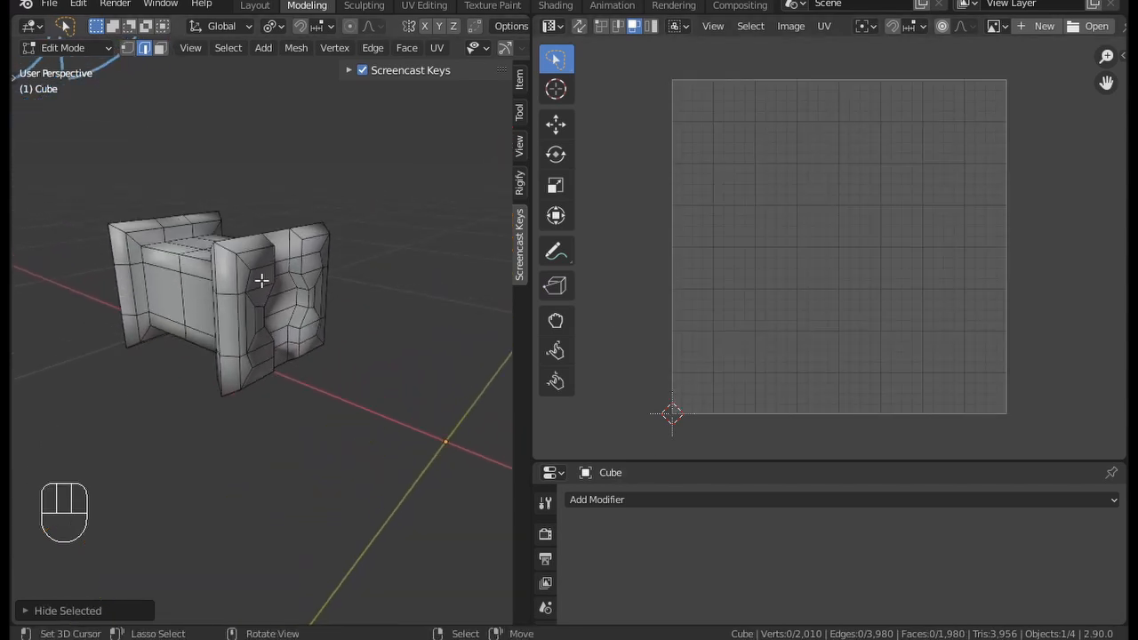
middle_click_drag(167, 281, 276, 294)
right_click(277, 335)
right_click(276, 335, "alt")
key("a")
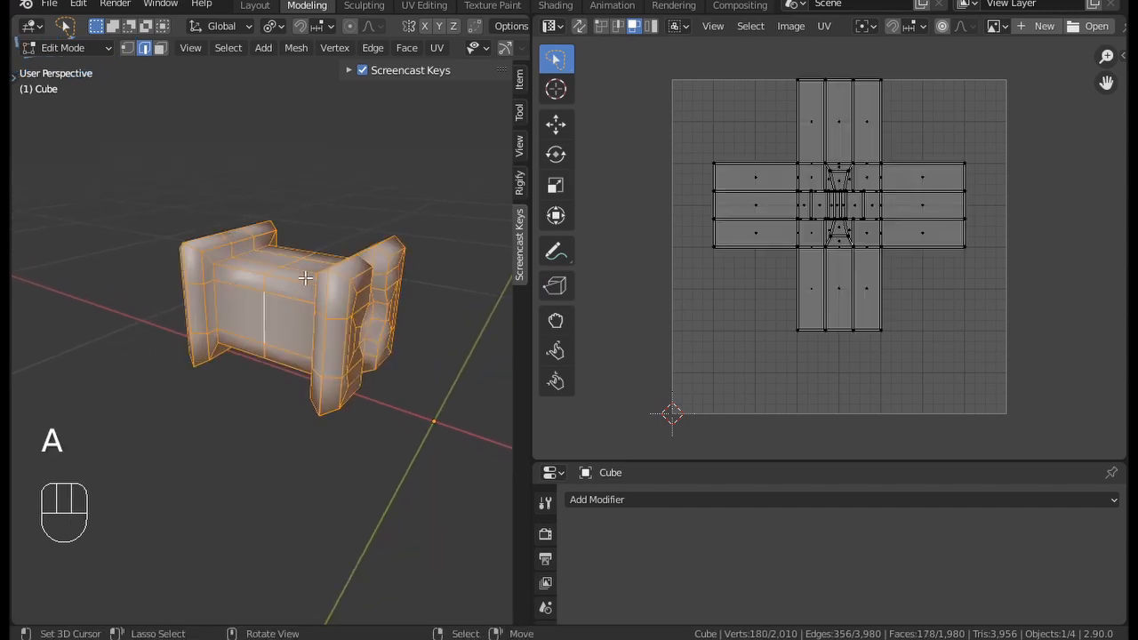
middle_click_drag(841, 244, 825, 278)
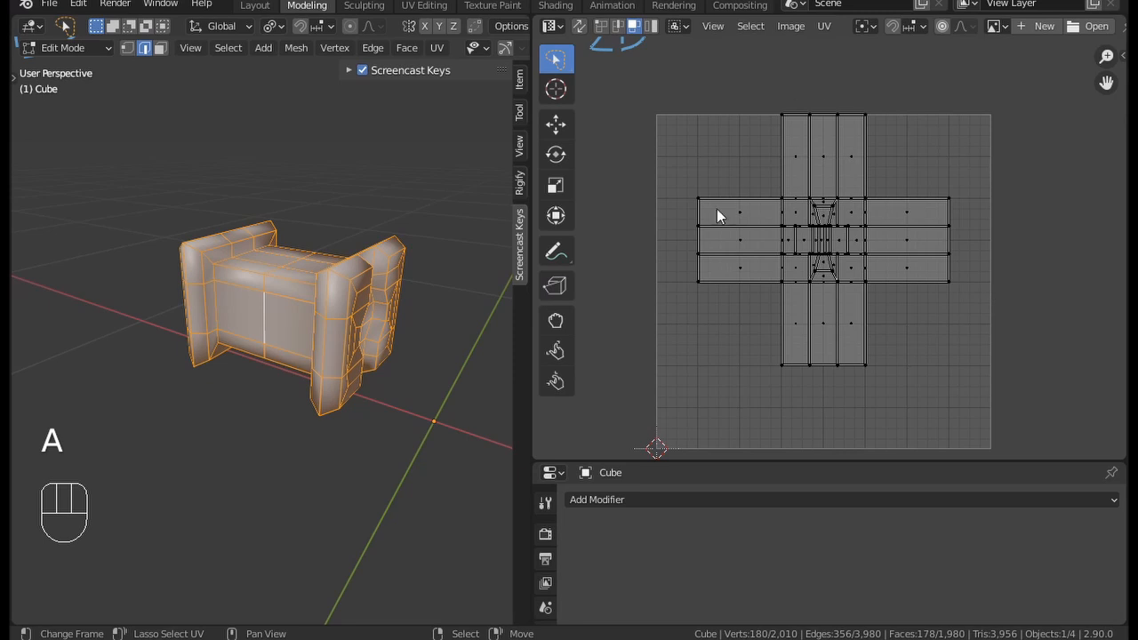
middle_click_drag(332, 306, 330, 310)
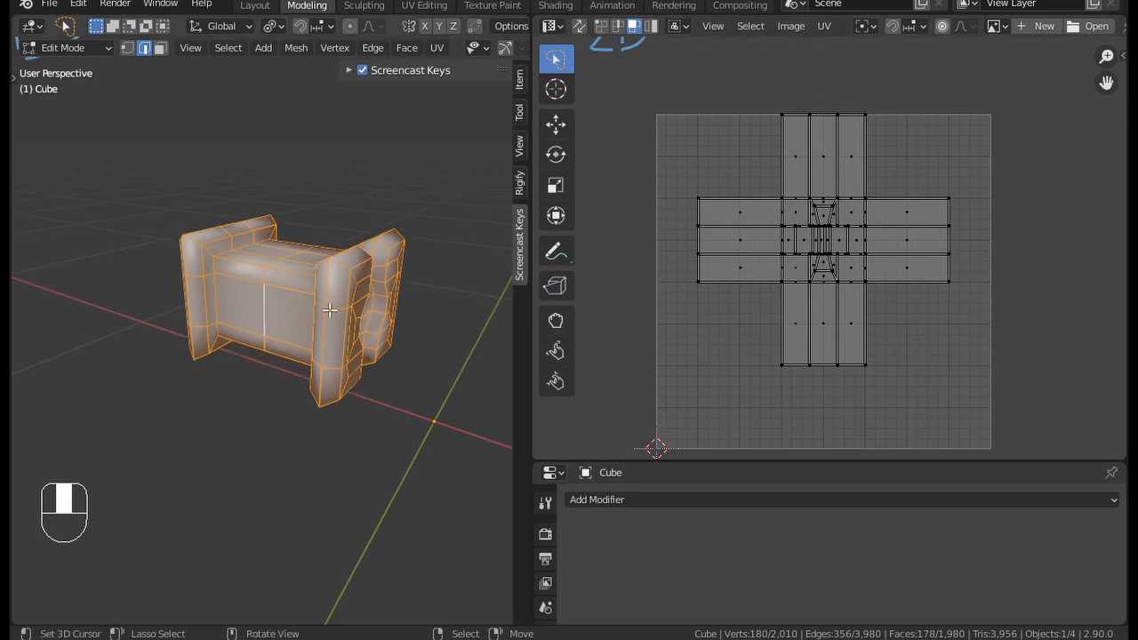
Step: Select the edge loop around the middle of the isolated block and mark it as a seam
right_click(259, 298)
right_click(258, 298, "alt")
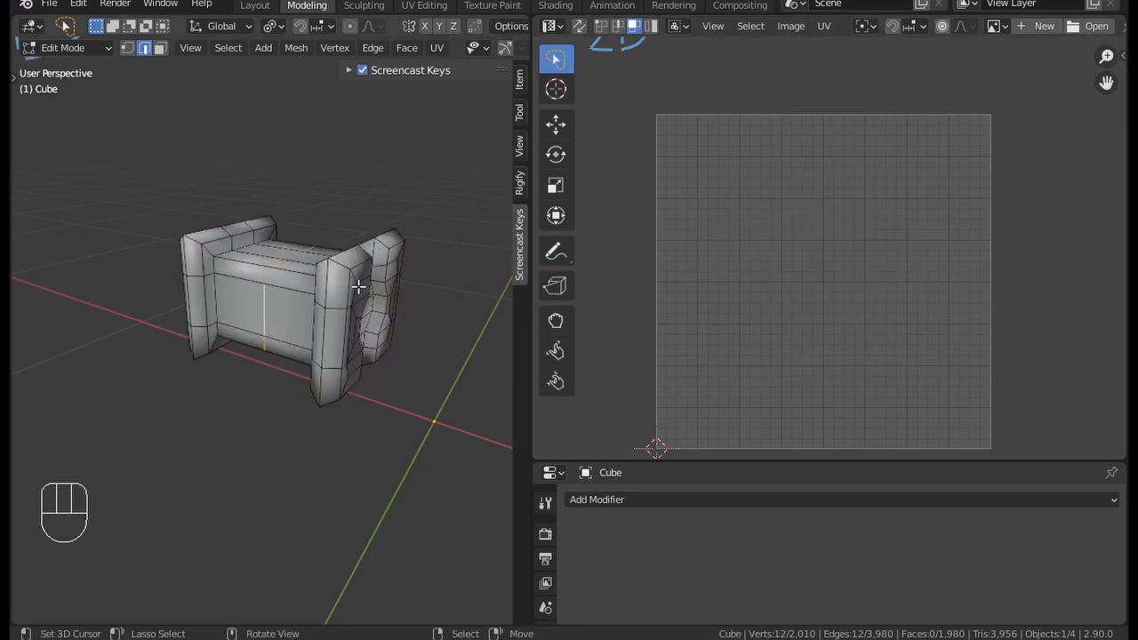
key("ctrl+e")
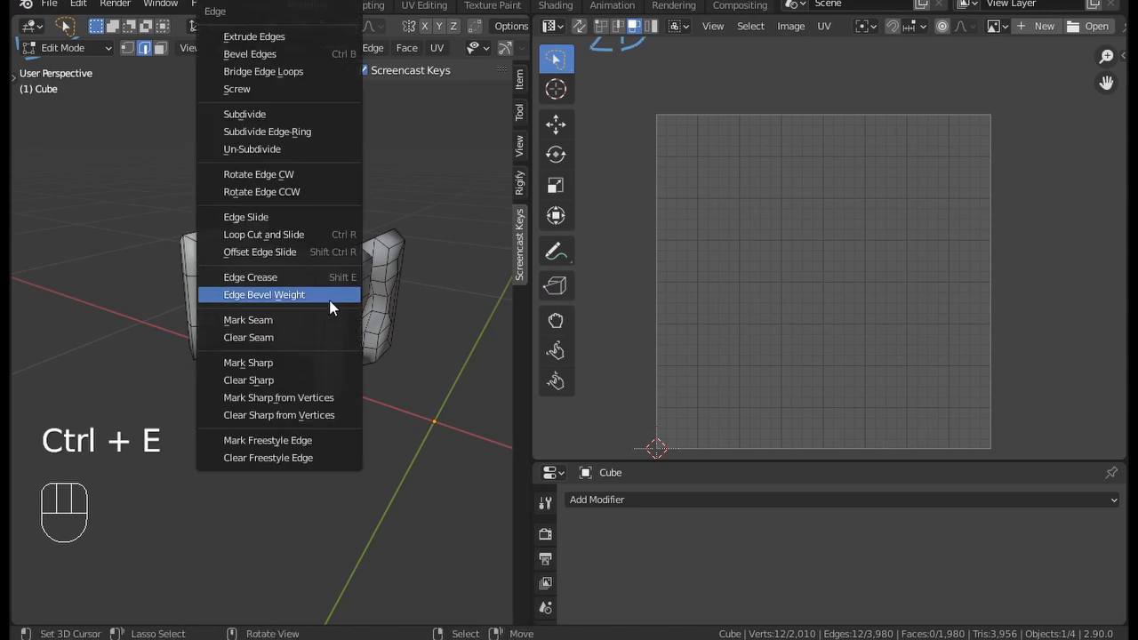
left_click(257, 322)
Step: Select all of the isolated block's geometry and unwrap it along the marked seam
key("a")
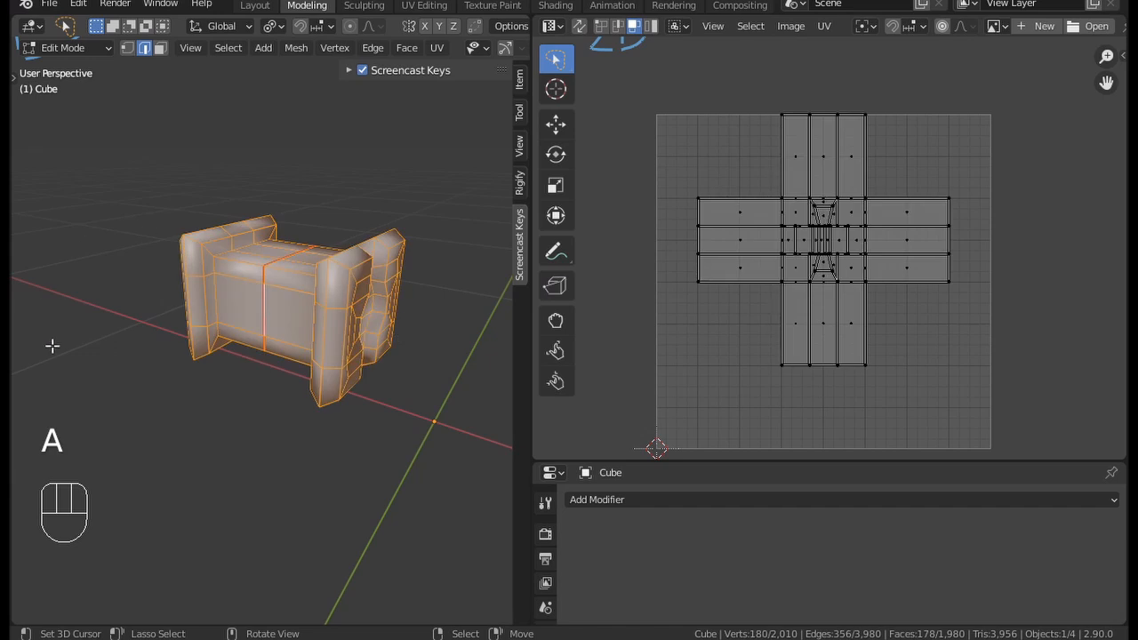
middle_click_drag(270, 328, 204, 400)
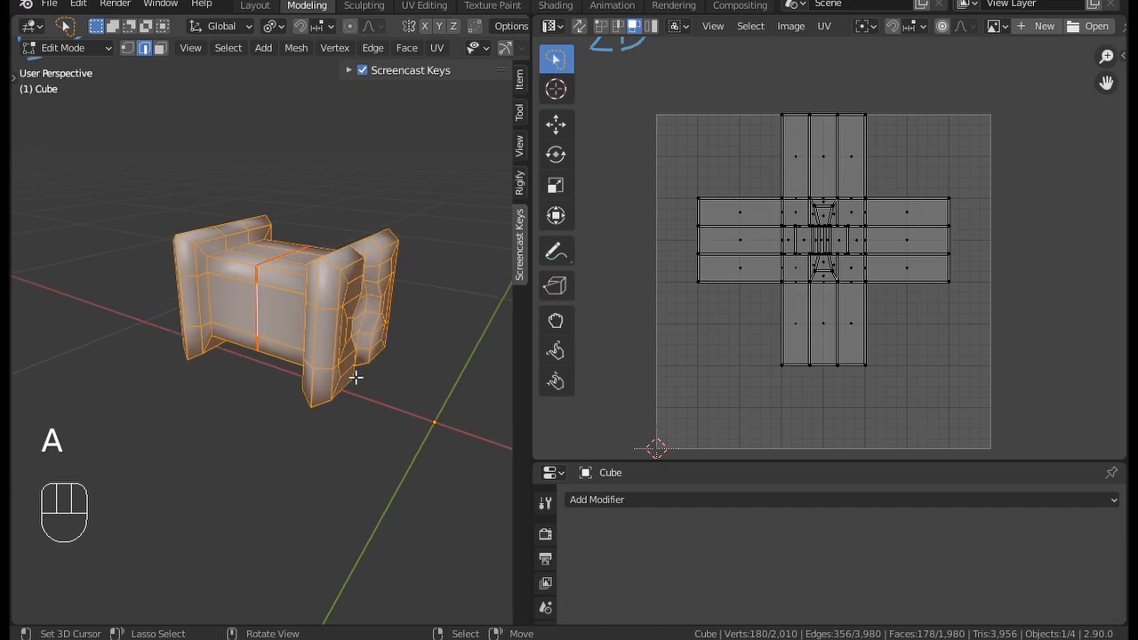
key("u")
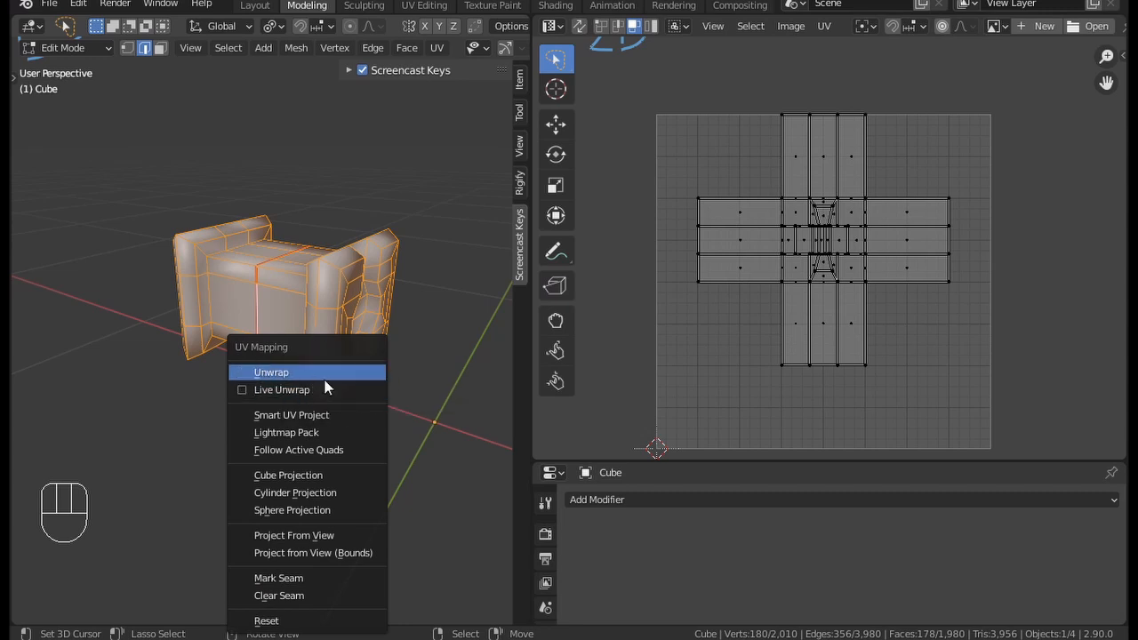
left_click(271, 374)
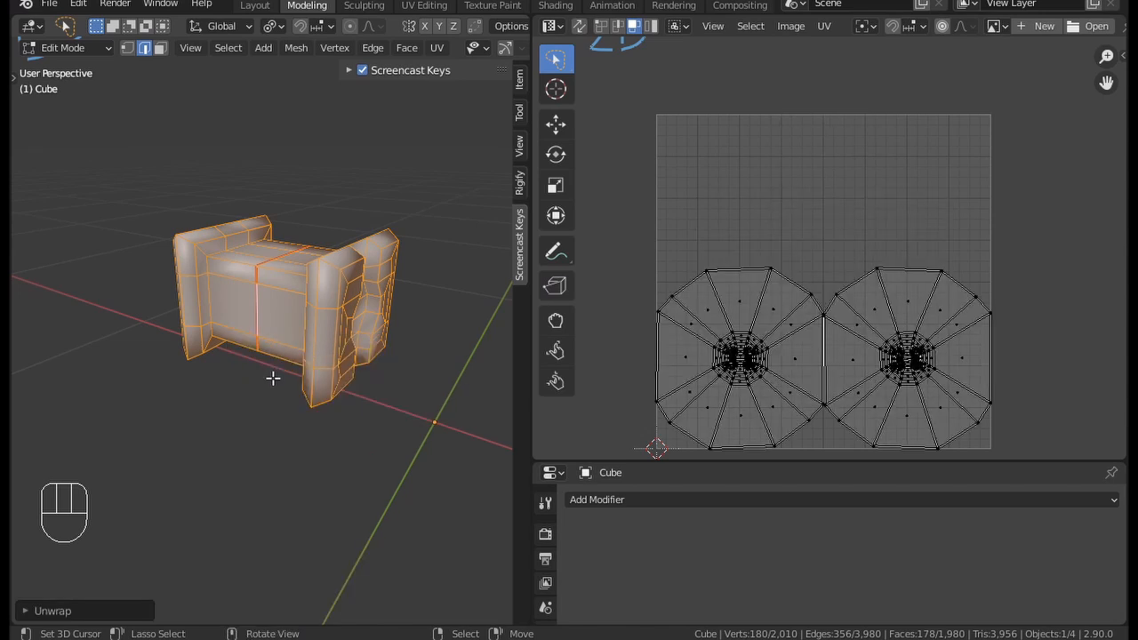
Step: Select the left UV island and try hiding it, then undo the hiding
middle_click_drag(857, 326, 864, 279)
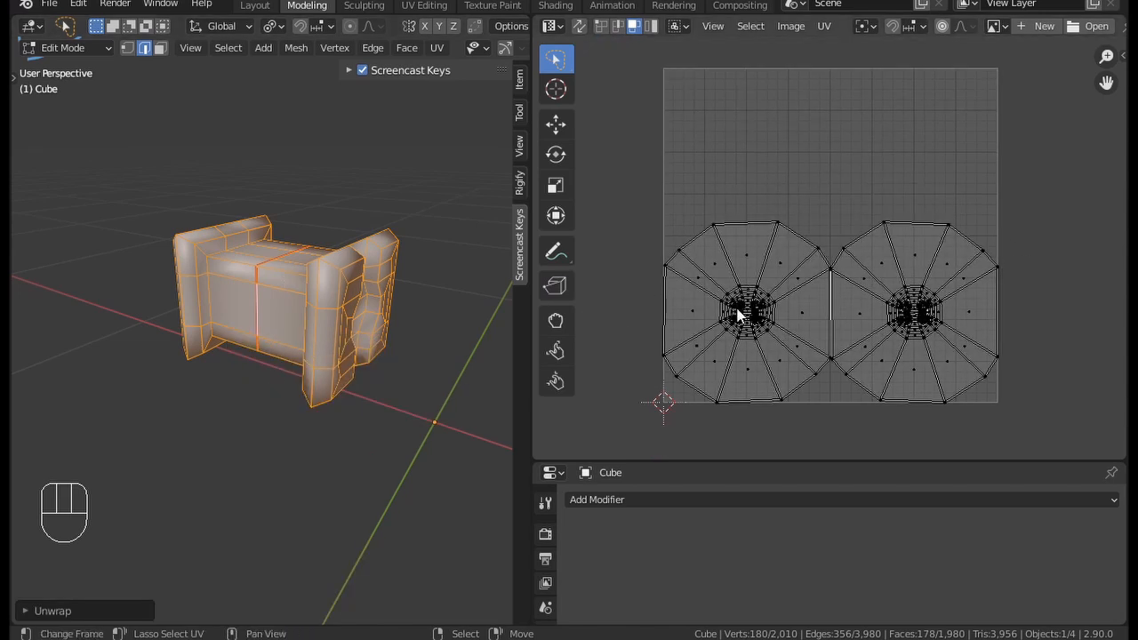
key("l")
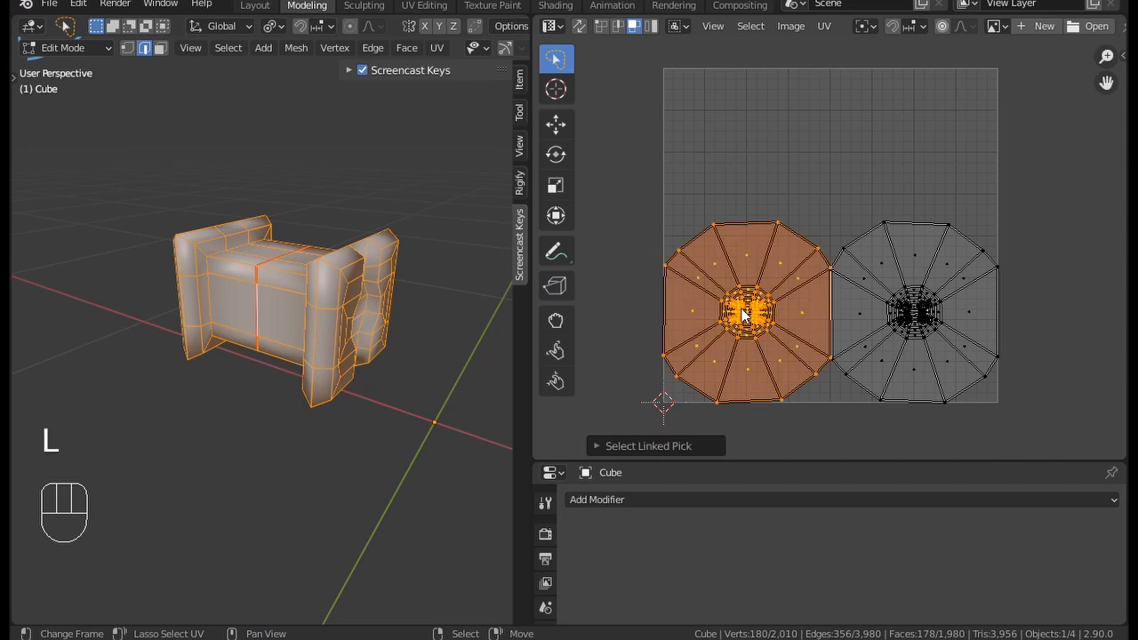
key("h")
key("ctrl+z")
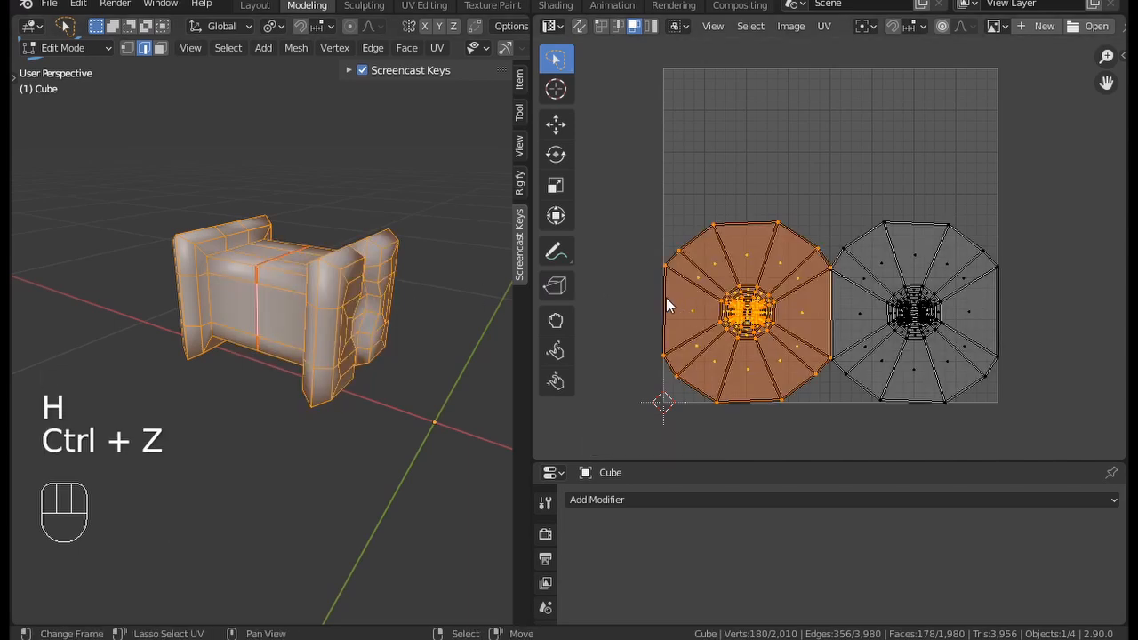
Step: In face select mode, hide the left UV island to check which half of the block it covers, then reveal it again
key("3")
middle_click_drag(800, 311, 843, 299)
key("h")
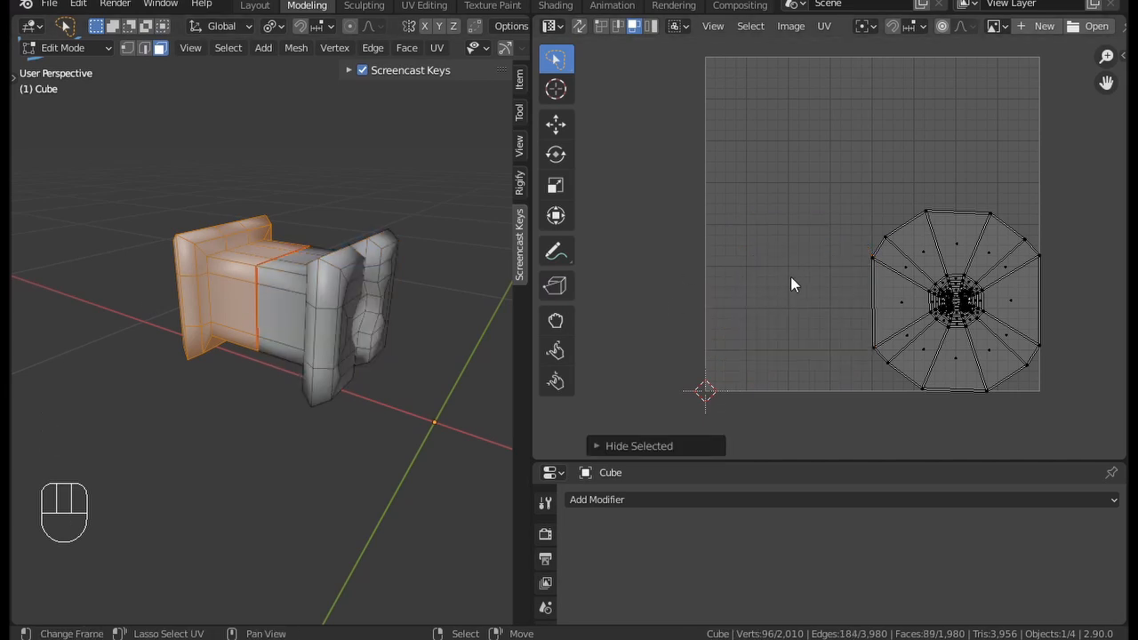
key("alt+h")
Step: Reselect the left UV island and try moving it within the UV layout, then cancel the move
left_click(788, 297)
key("l")
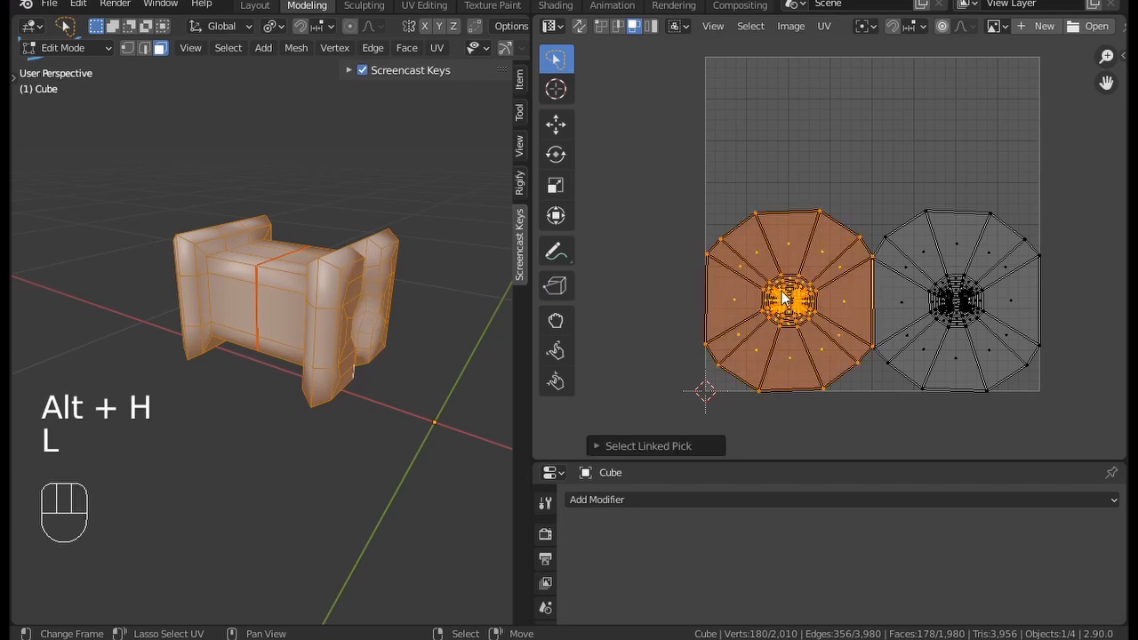
key("x")
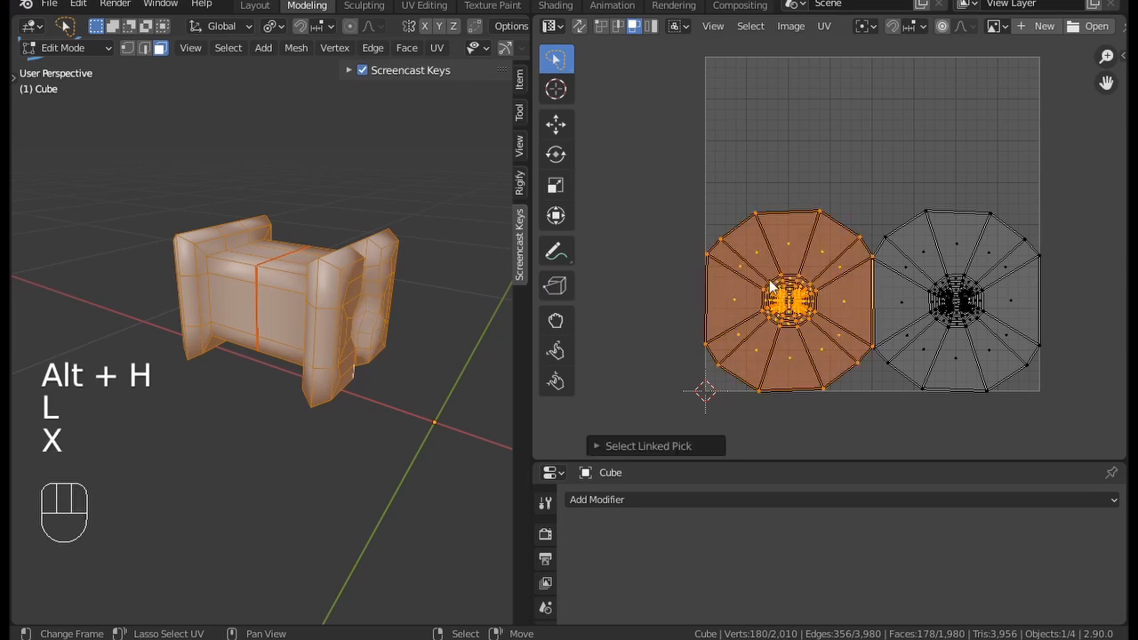
middle_click_drag(806, 262, 796, 300)
key("g")
right_click(814, 246)
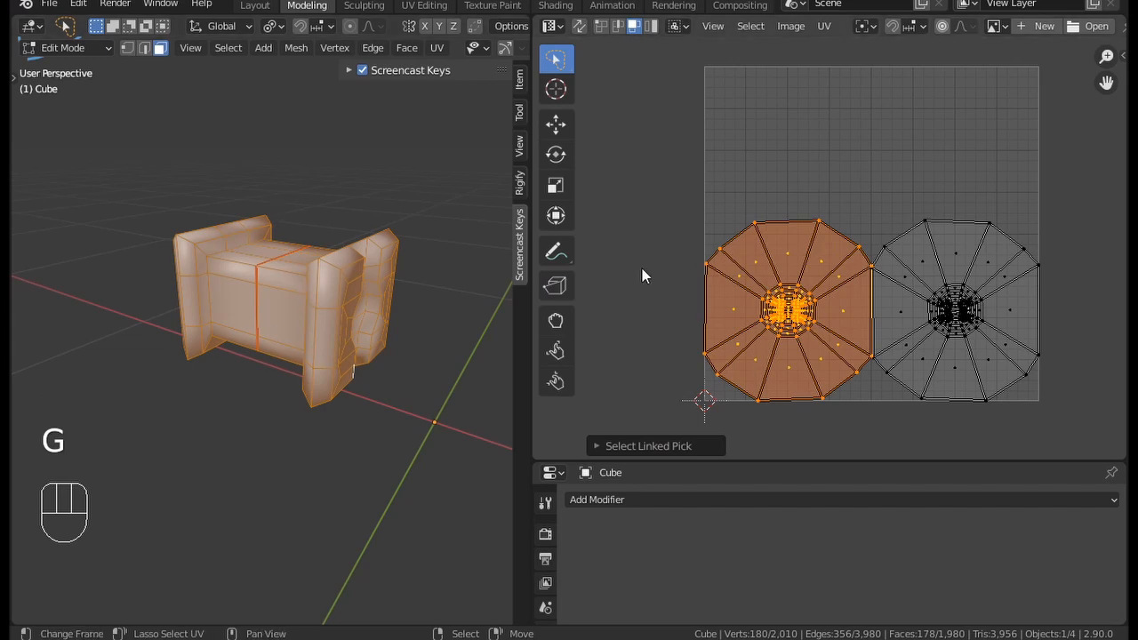
Step: Compare the block's seam and flanges with the dense centre and stretched outer faces of the left UV island
middle_click_drag(323, 308, 183, 244)
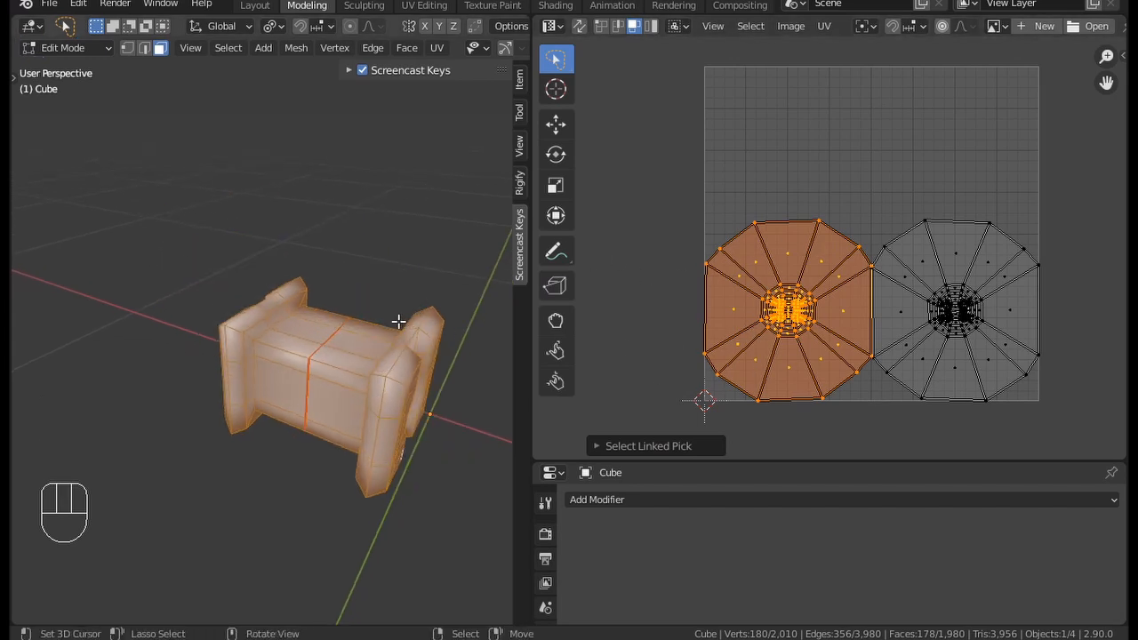
middle_click_drag(398, 321, 216, 234)
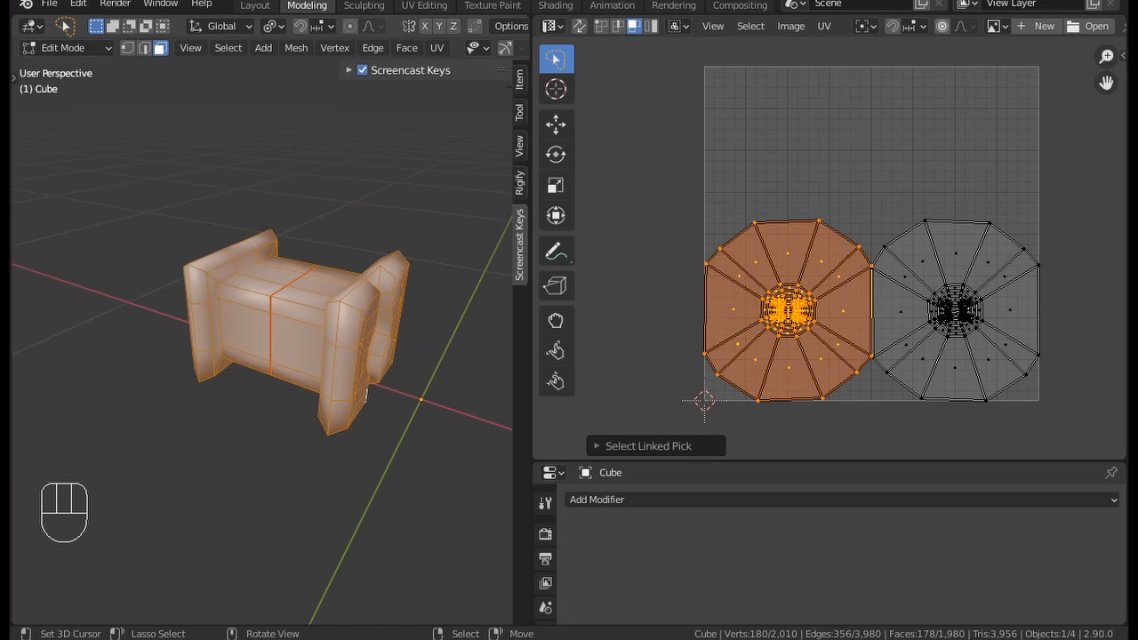
middle_click_drag(1017, 300, 997, 281)
middle_click_drag(490, 368, 302, 427)
scroll(780, 319, "up", 5)
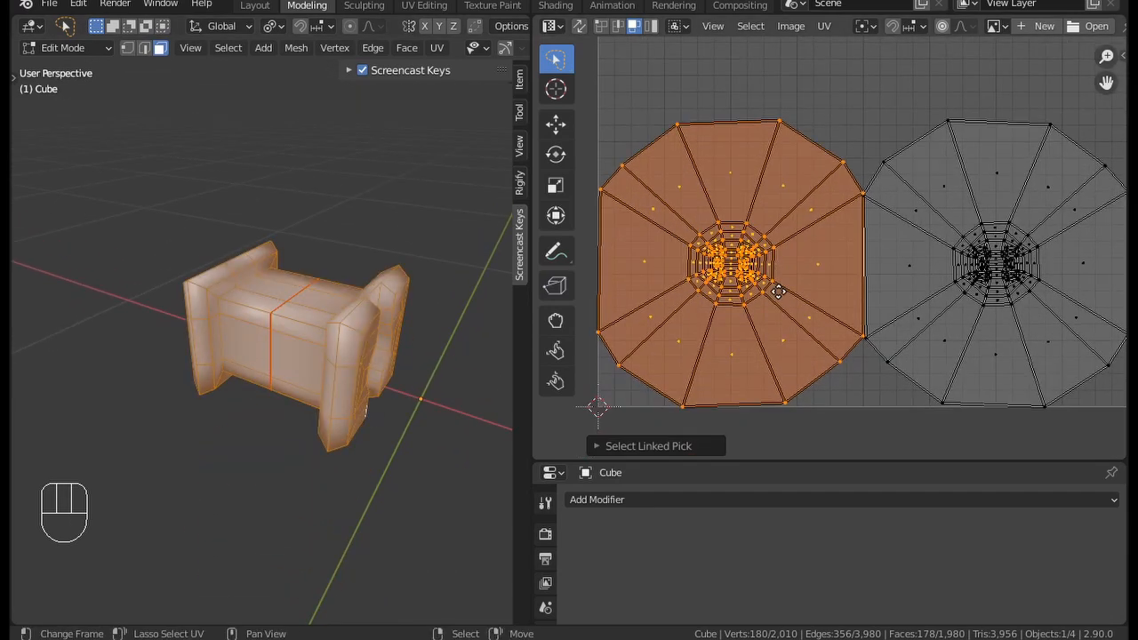
middle_click_drag(687, 225, 845, 265)
scroll(840, 263, "down", 1)
scroll(767, 264, "up", 5)
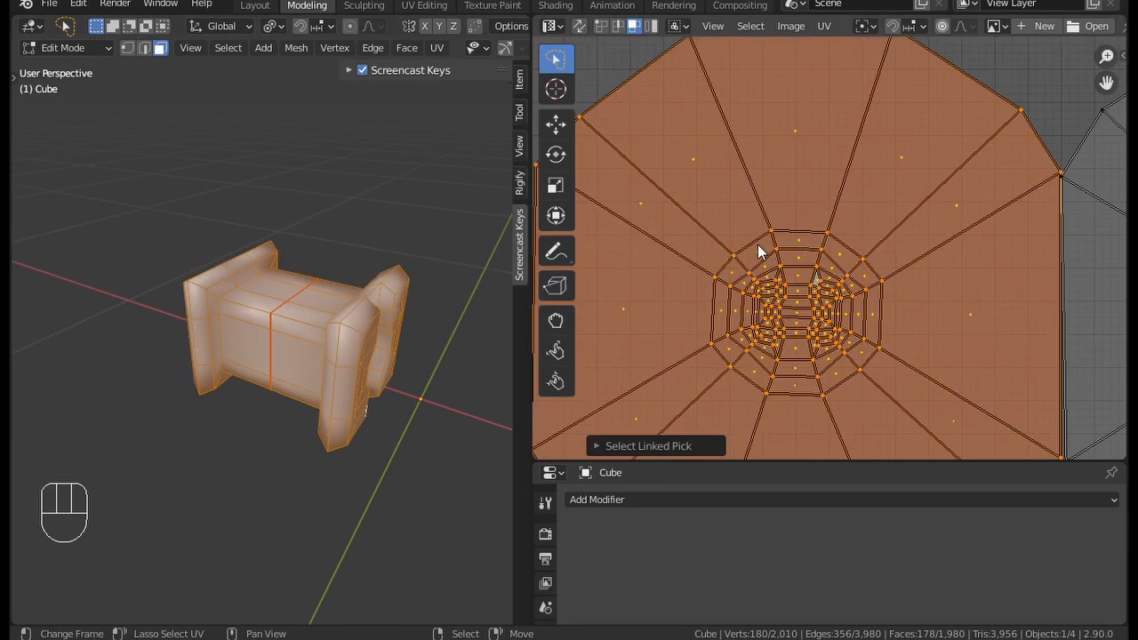
scroll(861, 287, "down", 2)
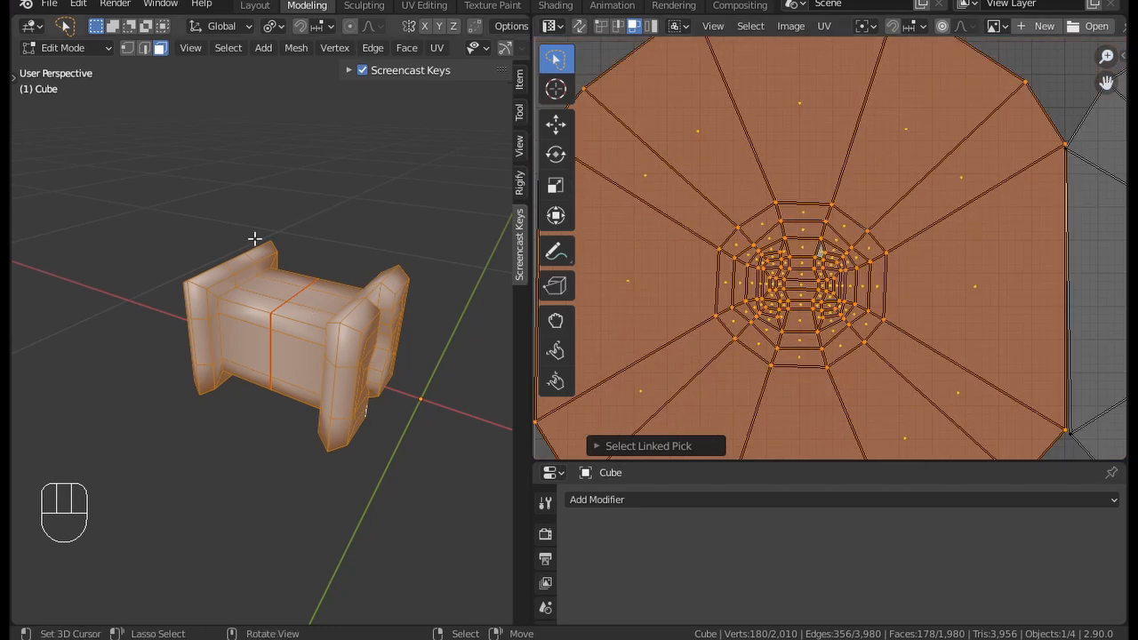
scroll(801, 267, "down", 2)
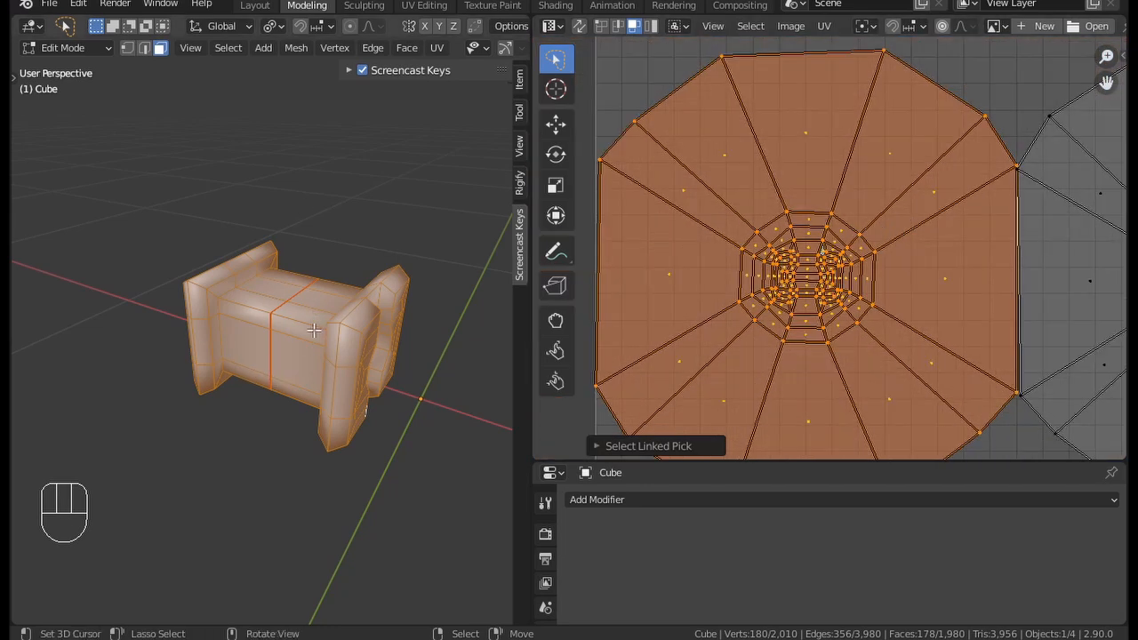
middle_click_drag(310, 341, 229, 351)
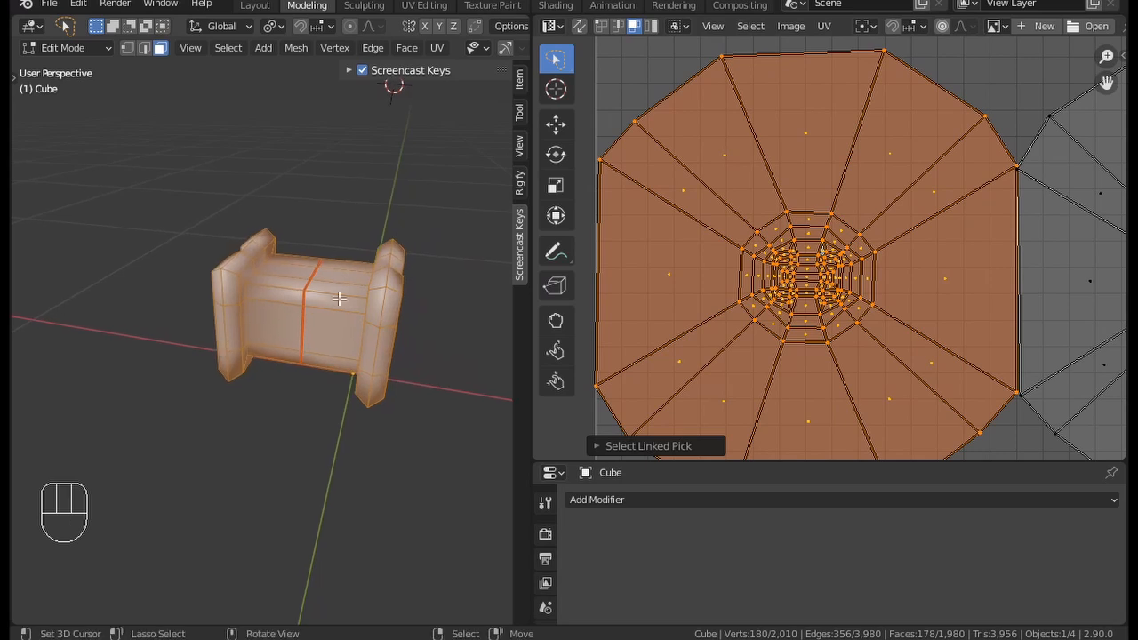
Step: Select the face loop beside the block's seam to locate it in the UV layout, then reselect everything and examine the island's centre
left_click(314, 379)
left_click(317, 366, "alt")
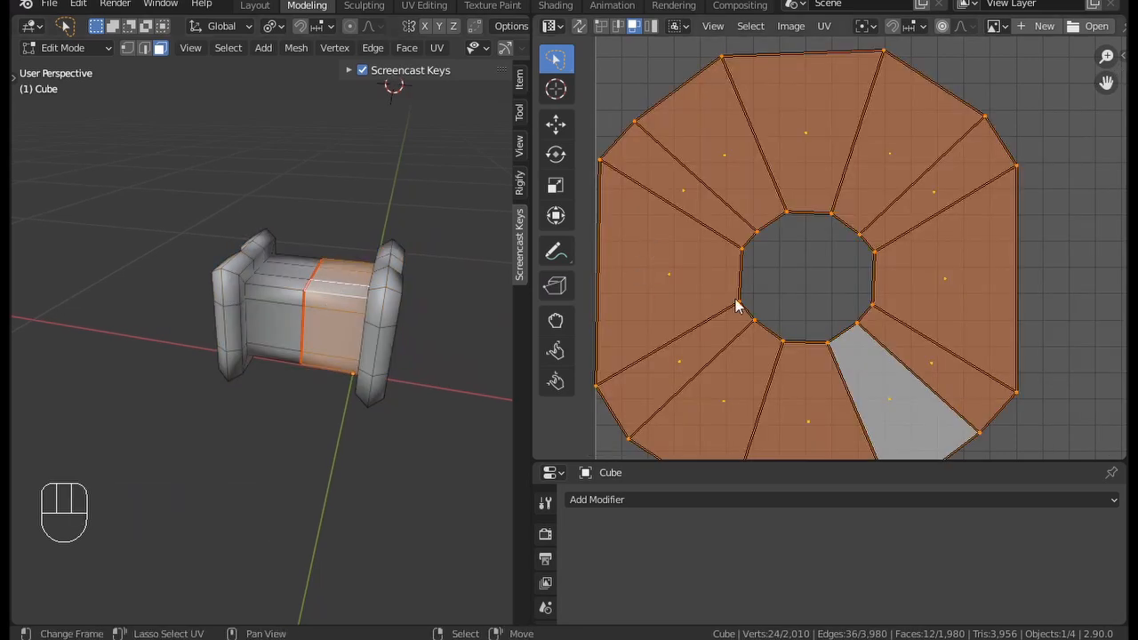
key("a")
middle_click_drag(385, 327, 329, 327)
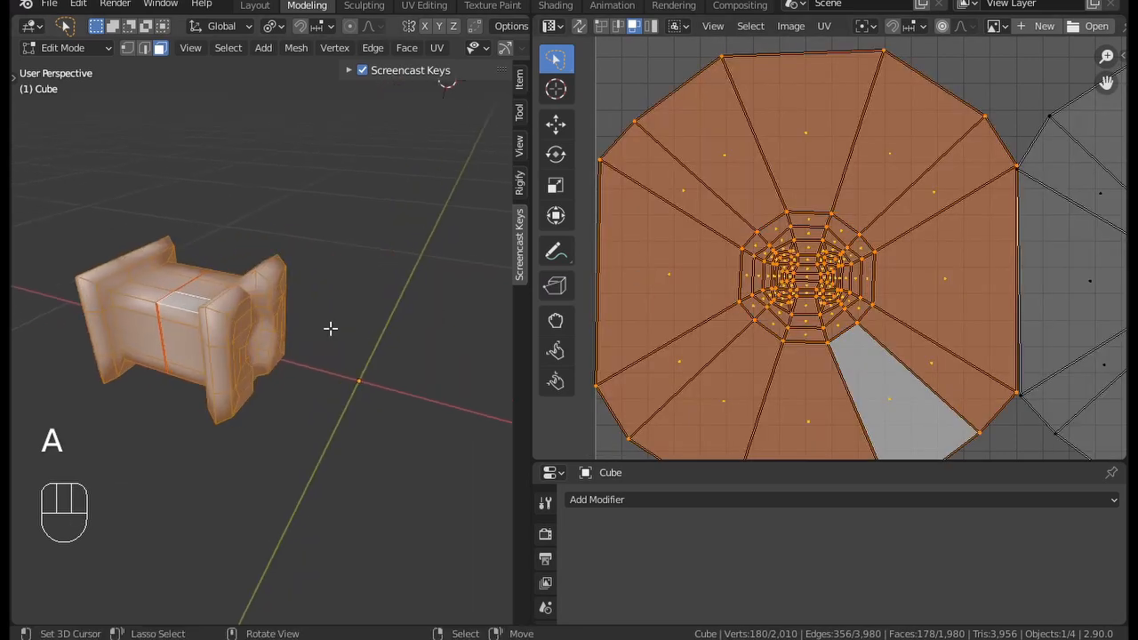
scroll(805, 259, "up", 4)
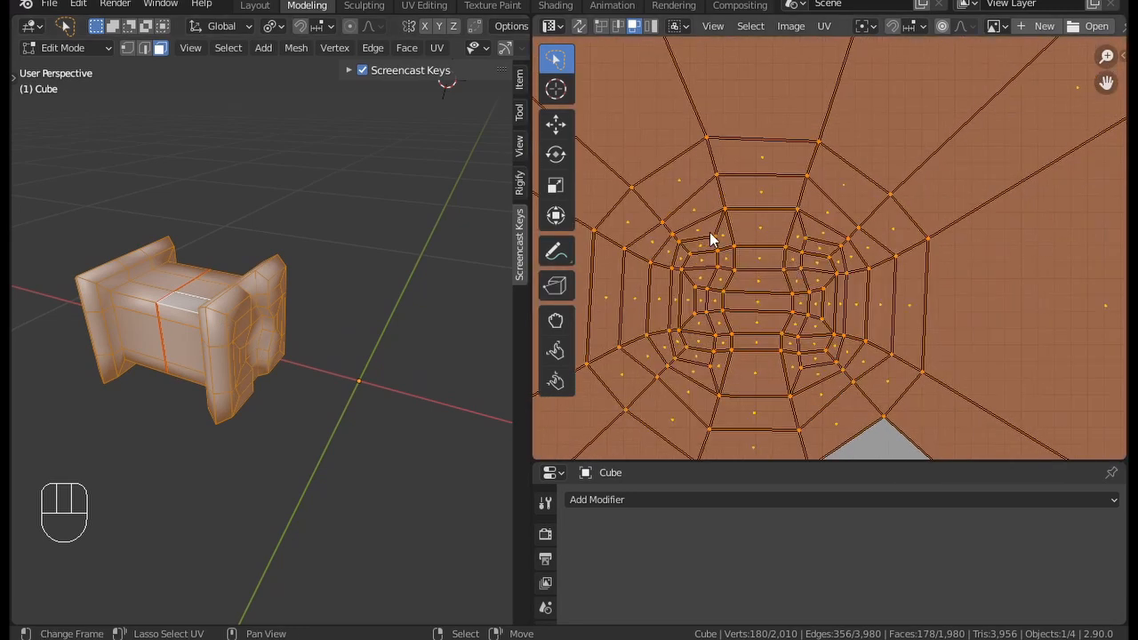
scroll(704, 224, "down", 5)
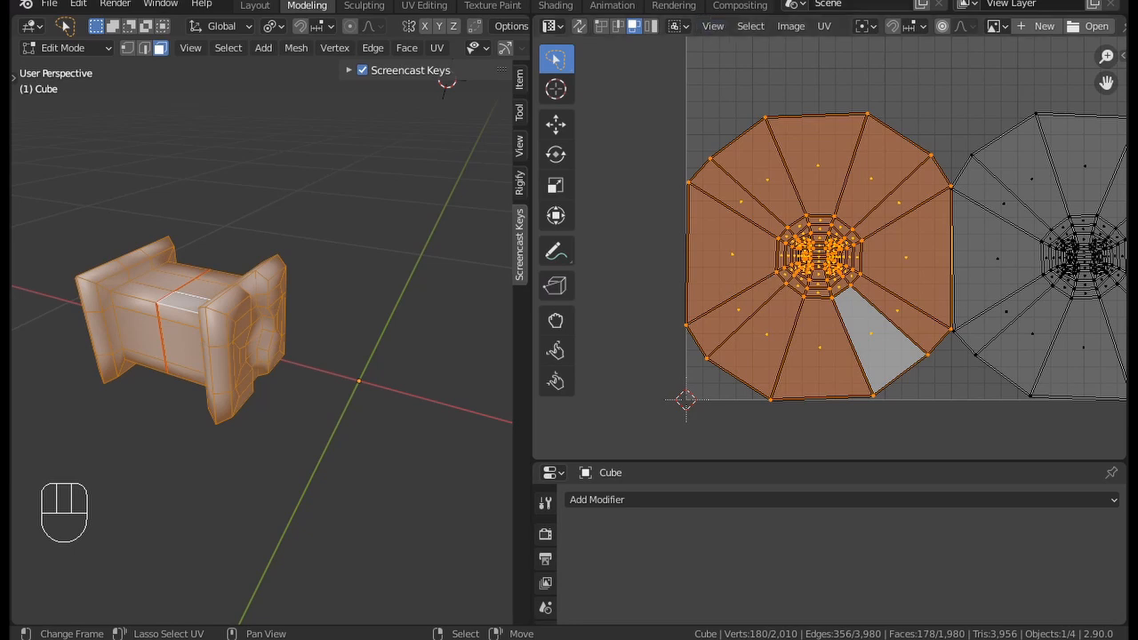
Step: Split the UV Editor horizontally and change the lower area to a Shader Editor
right_click(530, 416)
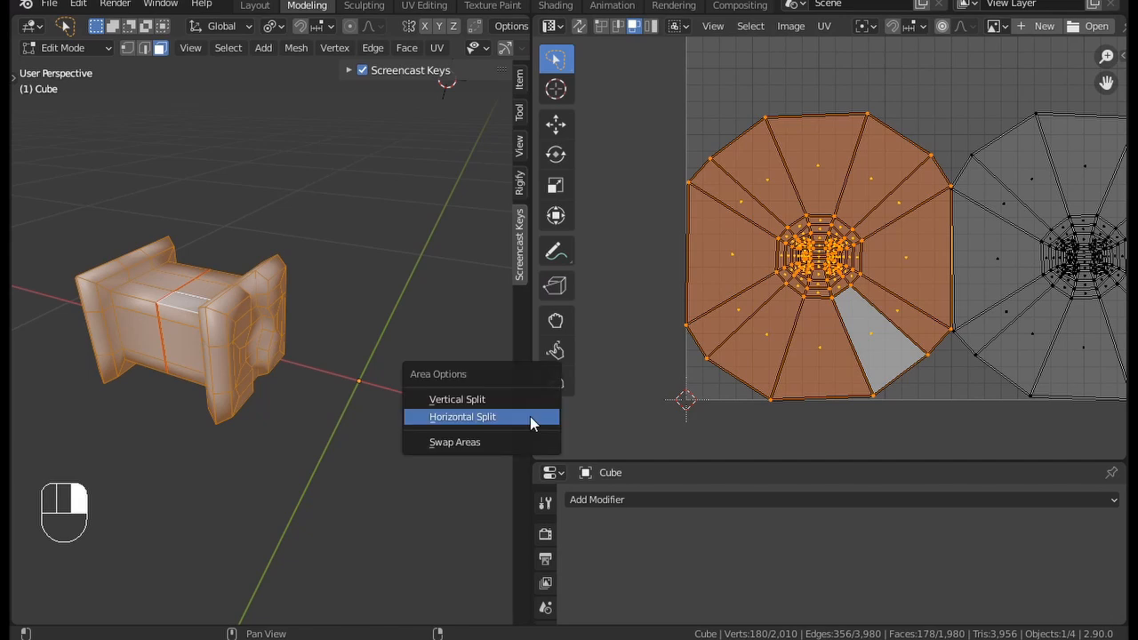
left_click(496, 416)
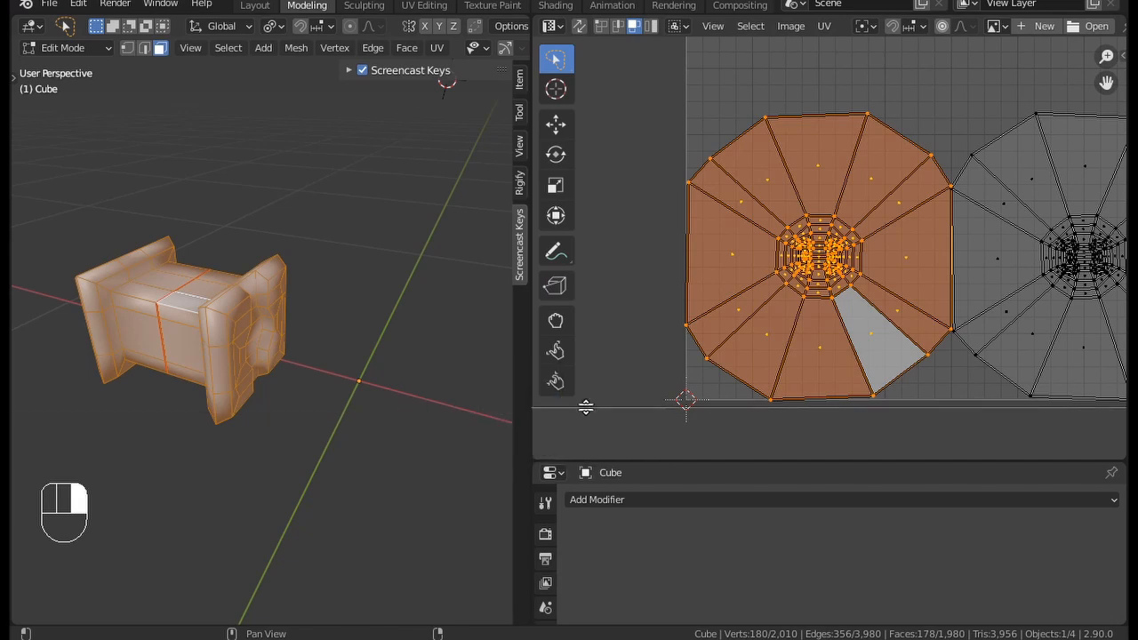
left_click(750, 369)
left_click_drag(659, 364, 569, 196)
left_click(552, 201)
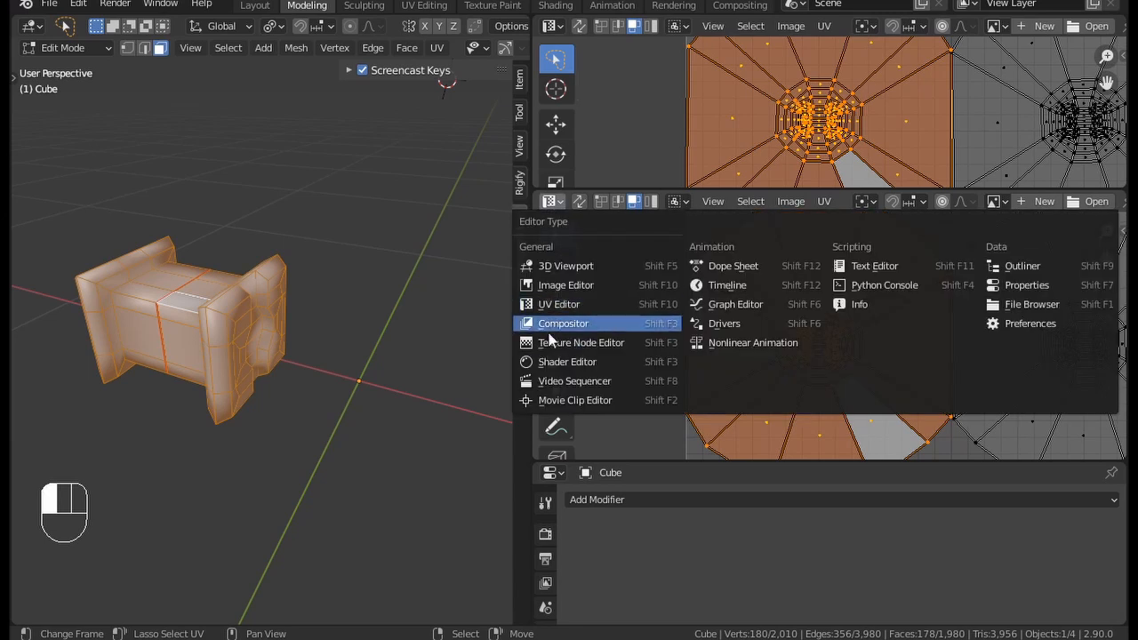
left_click(556, 362)
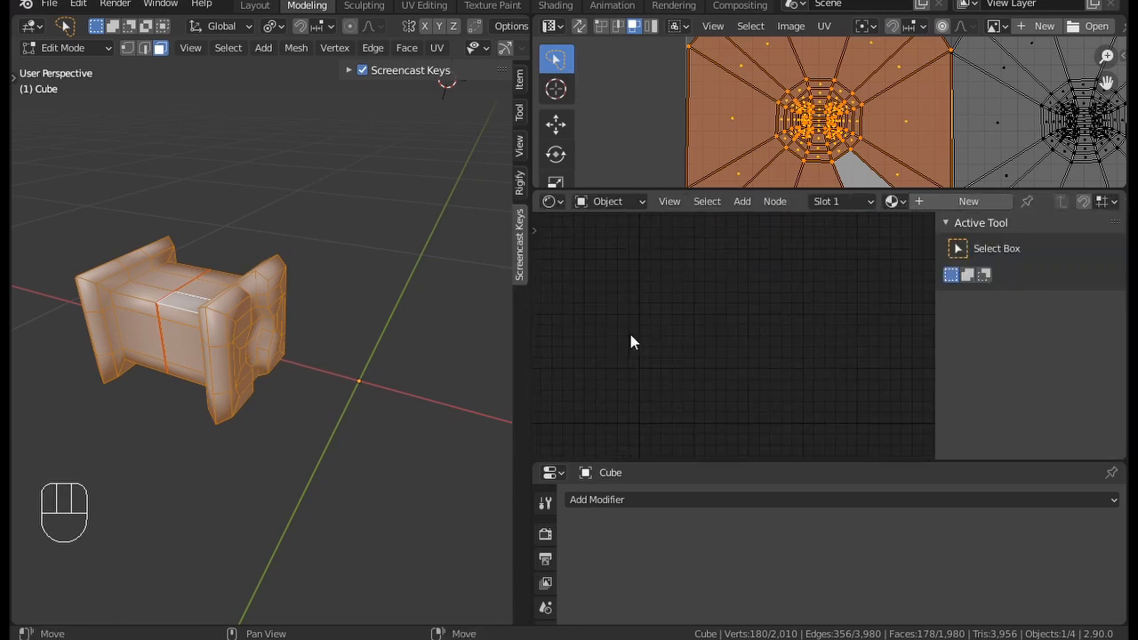
Step: Return to Object Mode and create a new material for the whole P90
key("Tab")
middle_click_drag(213, 333, 211, 322)
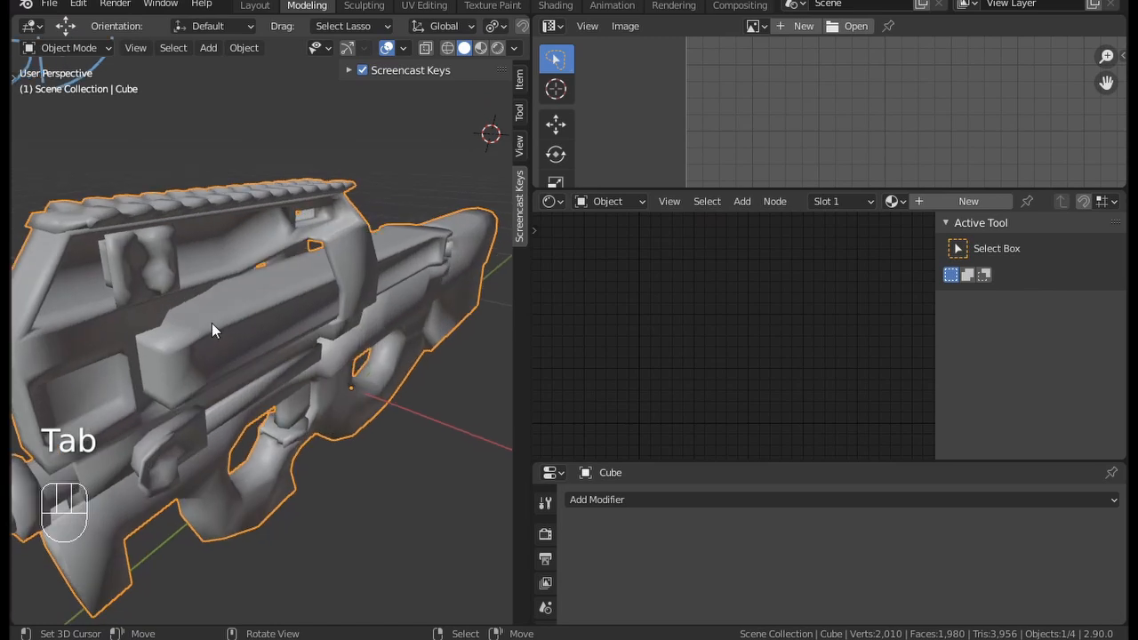
middle_click_drag(297, 326, 339, 286)
scroll(338, 285, "down", 3)
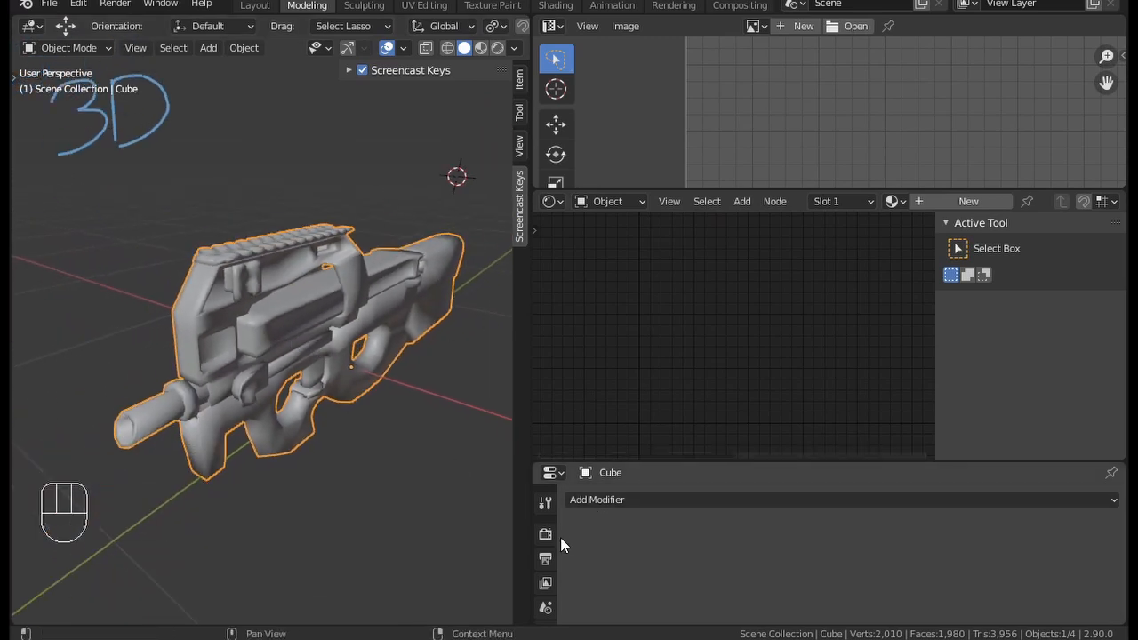
scroll(547, 551, "down", 5)
left_click(545, 603)
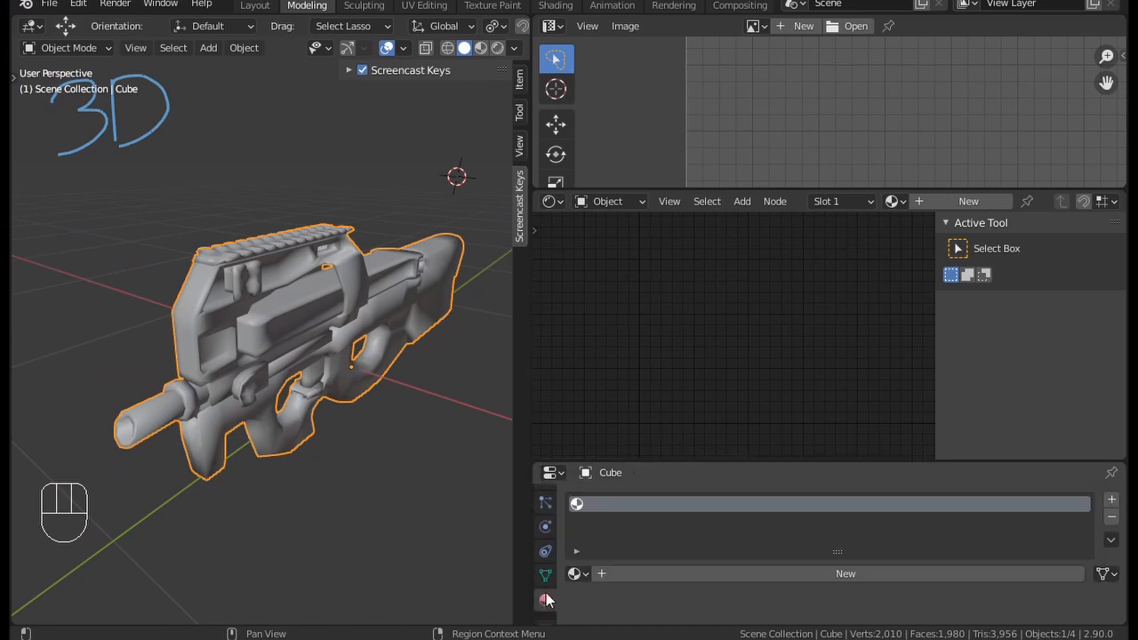
left_click(648, 574)
Step: Enlarge the Shader Editor area downward to fit the whole Principled BSDF node in view
middle_click_drag(599, 423, 606, 378)
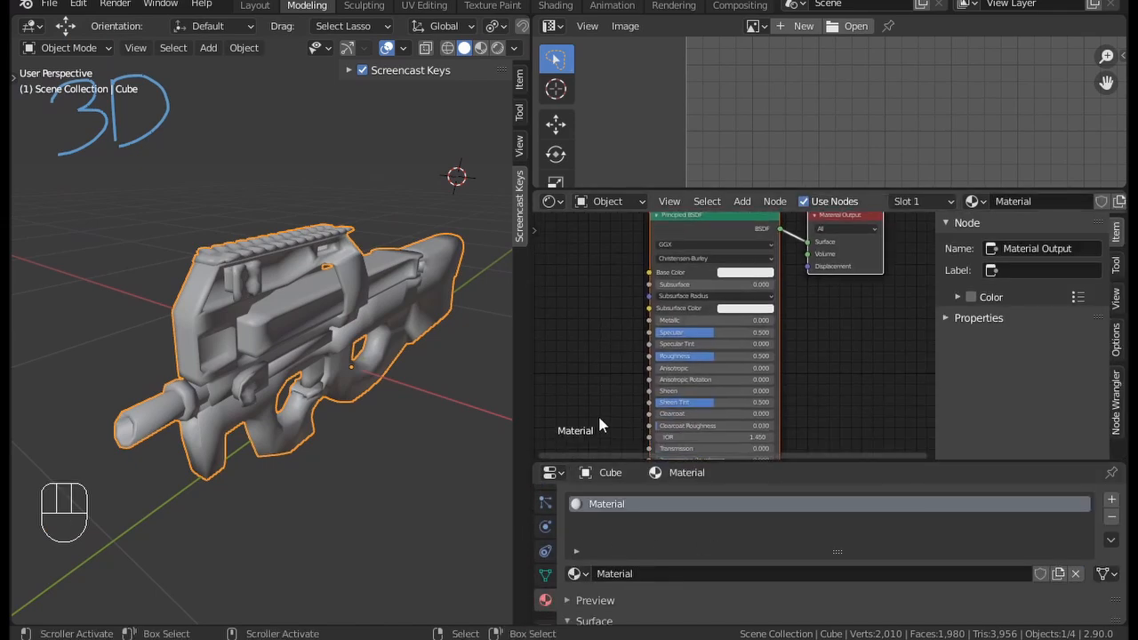
left_click_drag(602, 461, 601, 552)
middle_click_drag(674, 335, 658, 290)
left_click(751, 237)
left_click_drag(752, 237, 744, 233)
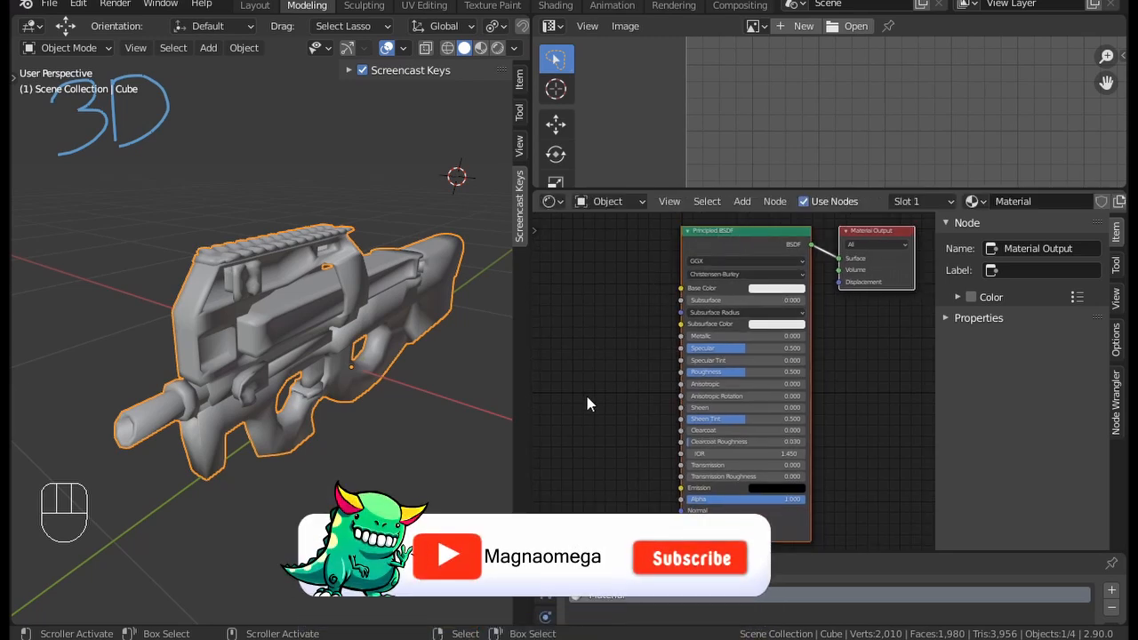
middle_click_drag(337, 360, 332, 335)
middle_click_drag(648, 407, 653, 407)
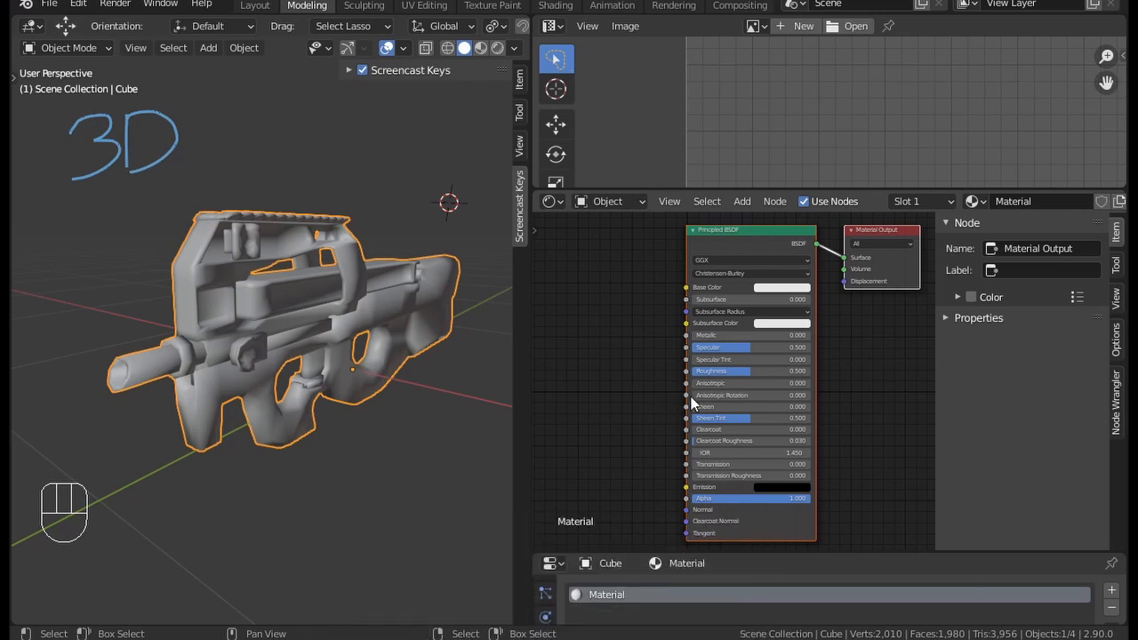
middle_click_drag(702, 382, 739, 388)
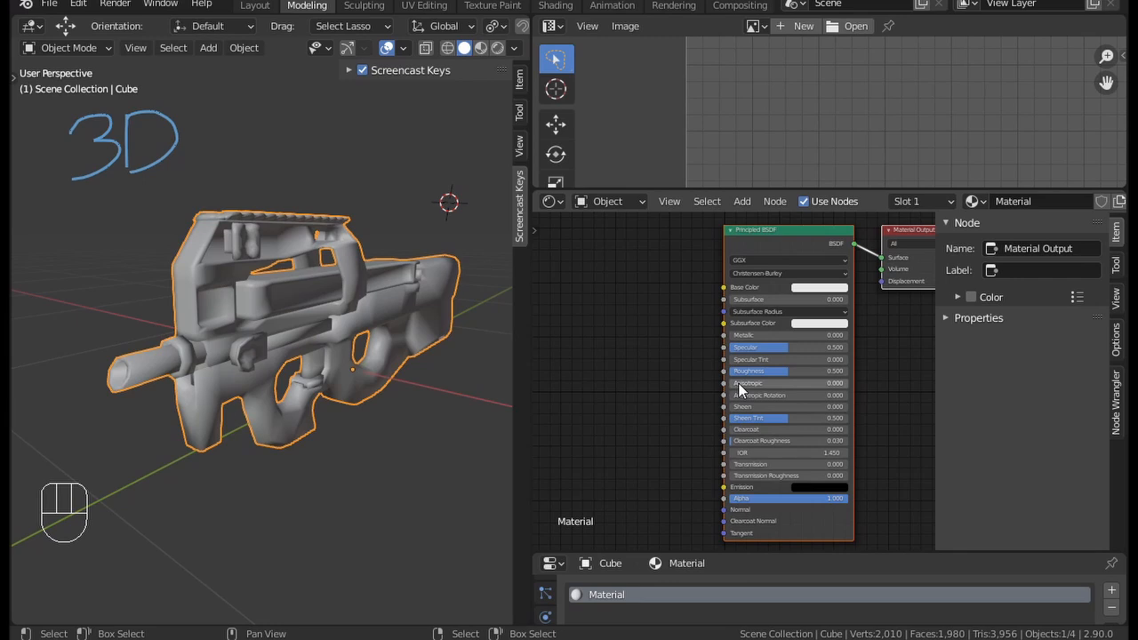
Step: Add a Checker Texture node and connect its Color output to the Base Color of the Principled BSDF
middle_click_drag(602, 326, 653, 337)
key("shift")
key("shift+a")
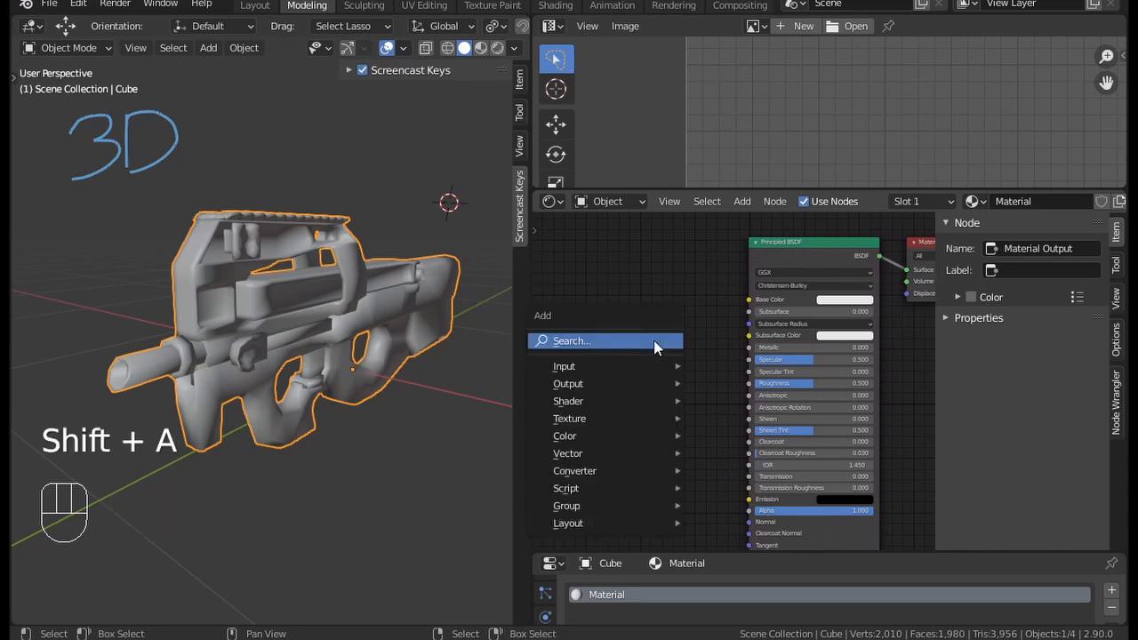
left_click(614, 341)
key("shift+a")
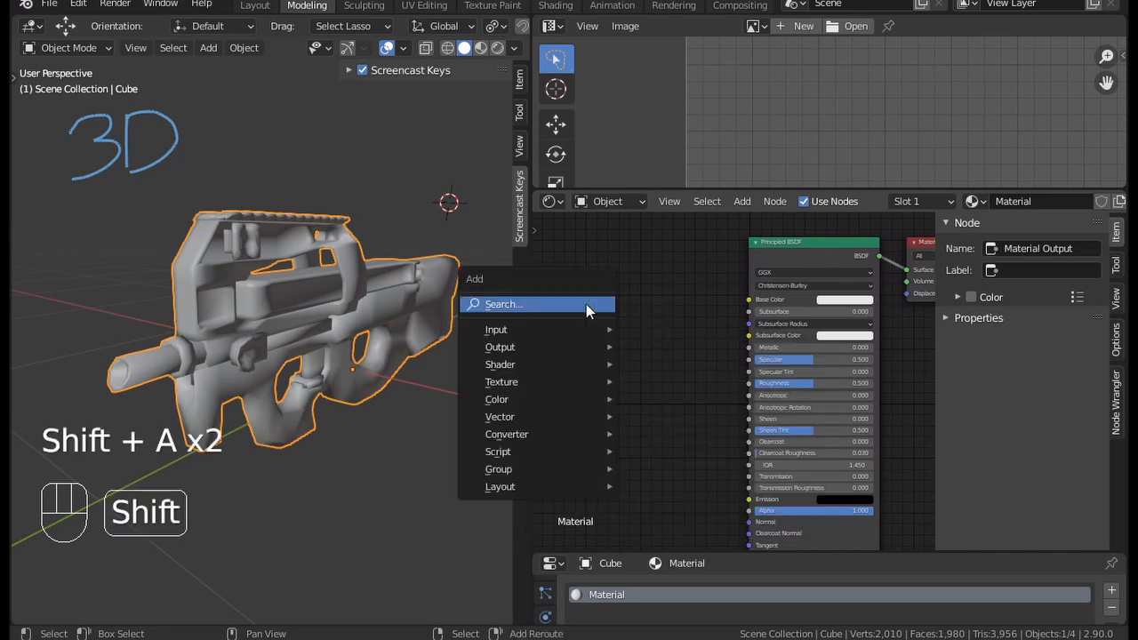
left_click(556, 305)
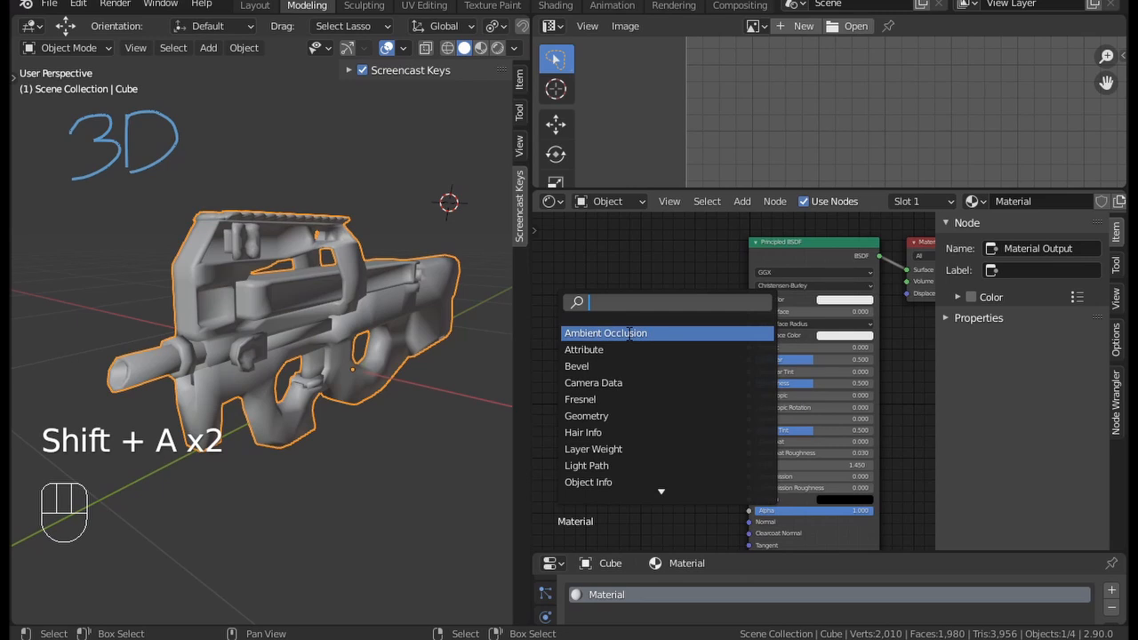
type("ch")
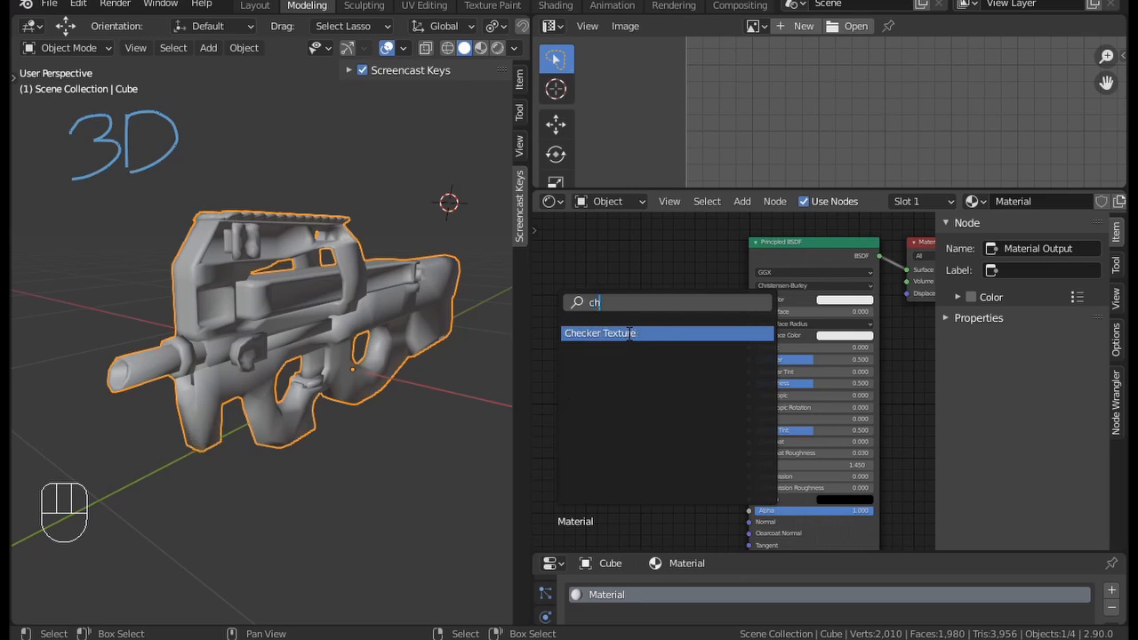
left_click(630, 333)
left_click(700, 310)
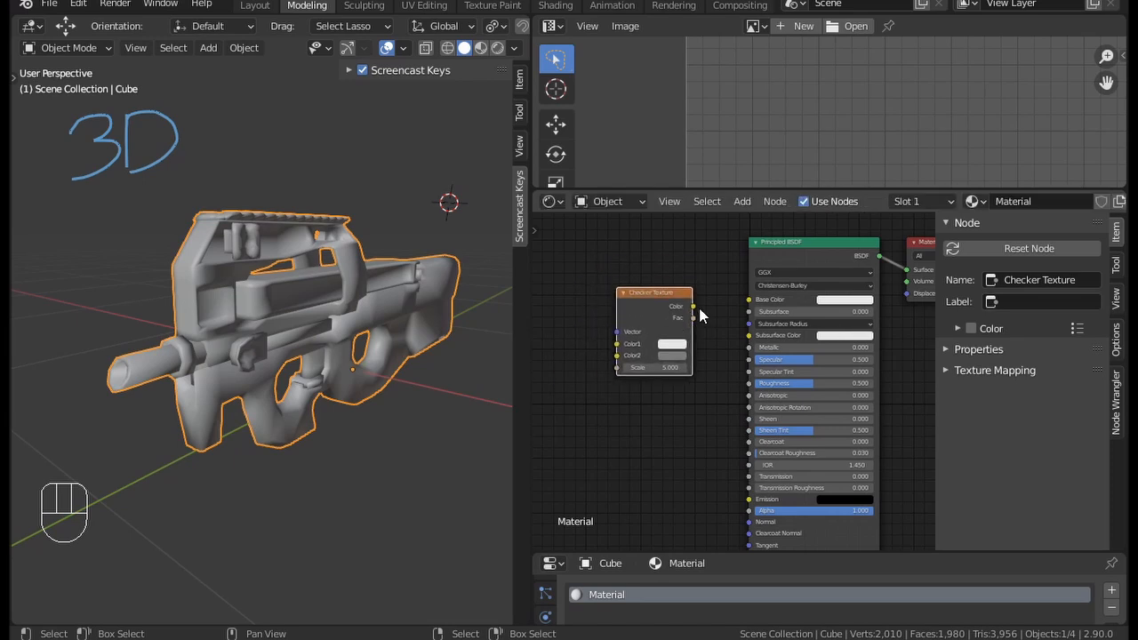
left_click_drag(693, 305, 750, 302)
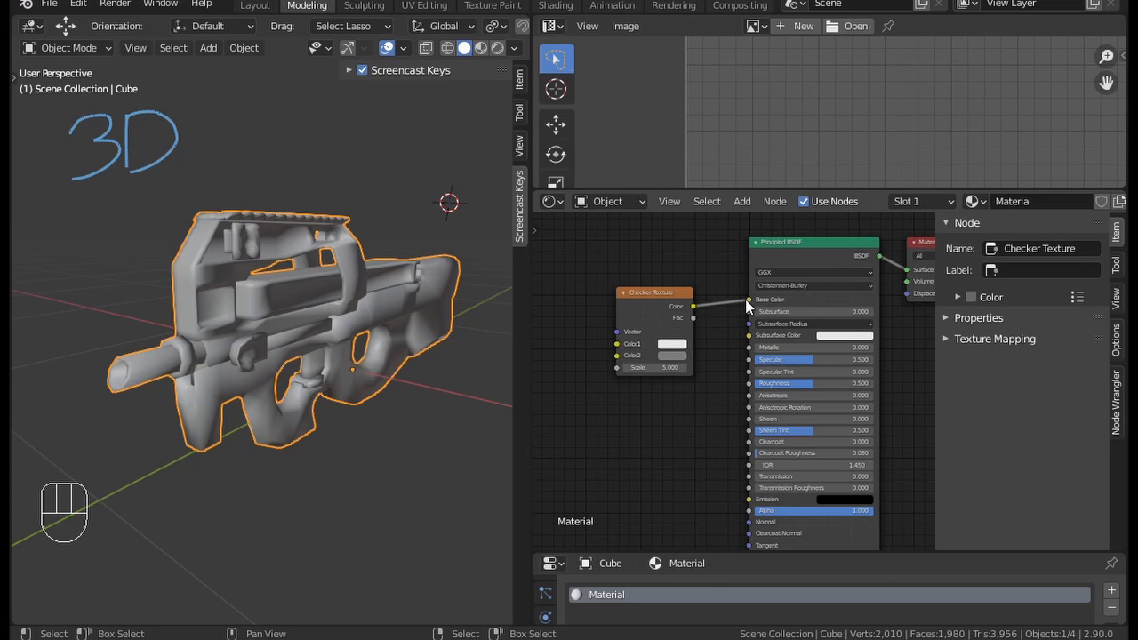
Step: Preview the material on the P90 in Material Preview shading and set the Checker Texture's Color2 to black
left_click_drag(650, 289, 668, 270)
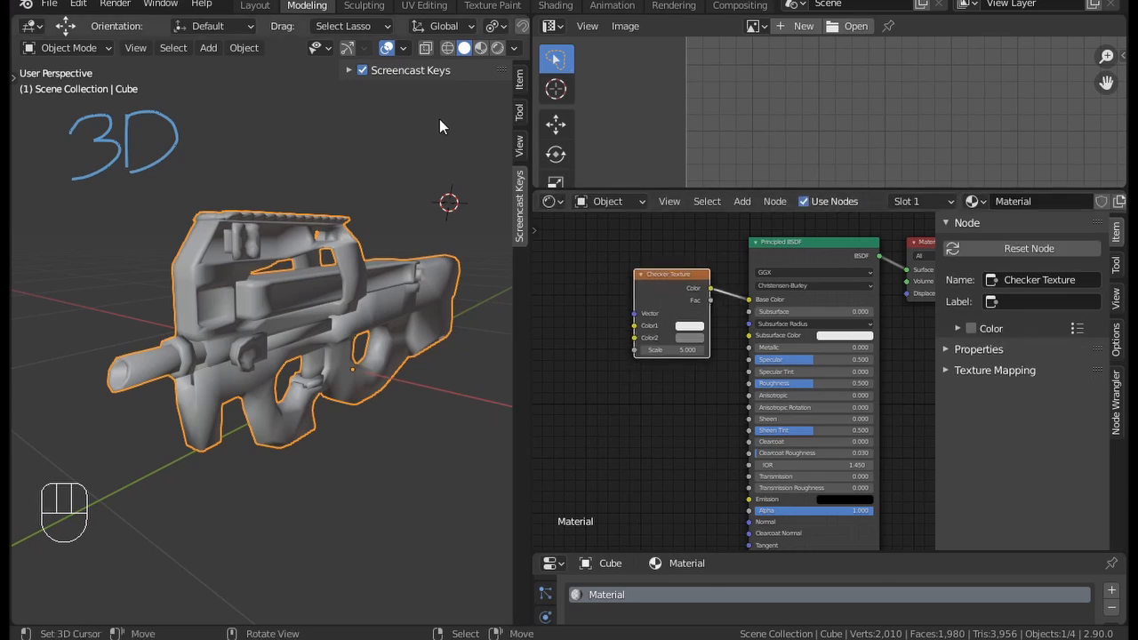
left_click(483, 49)
middle_click_drag(241, 365, 392, 306)
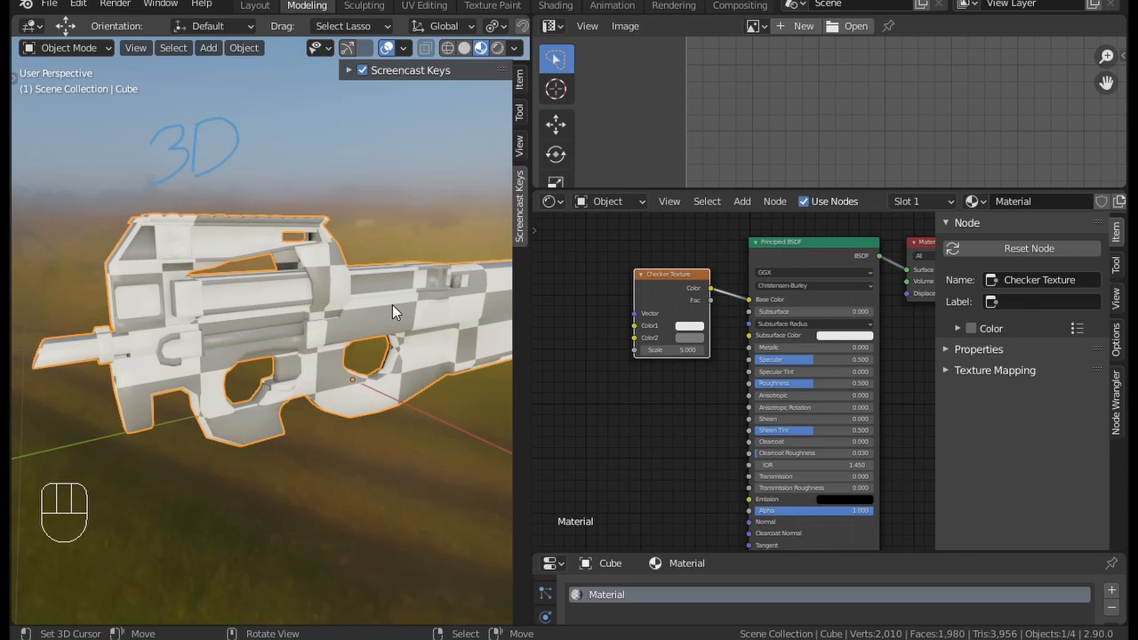
left_click(698, 336)
left_click_drag(771, 240, 770, 277)
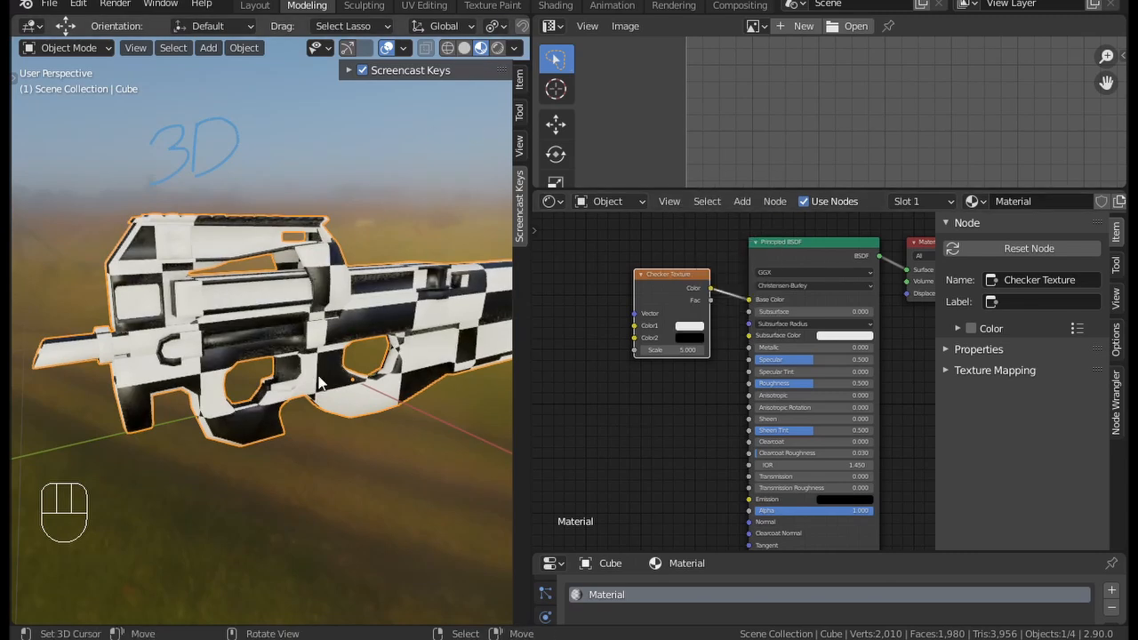
middle_click_drag(180, 354, 184, 334)
middle_click_drag(330, 351, 333, 369)
Step: Add a Texture Coordinate node and place it before the Checker Texture node
middle_click_drag(629, 378, 663, 385)
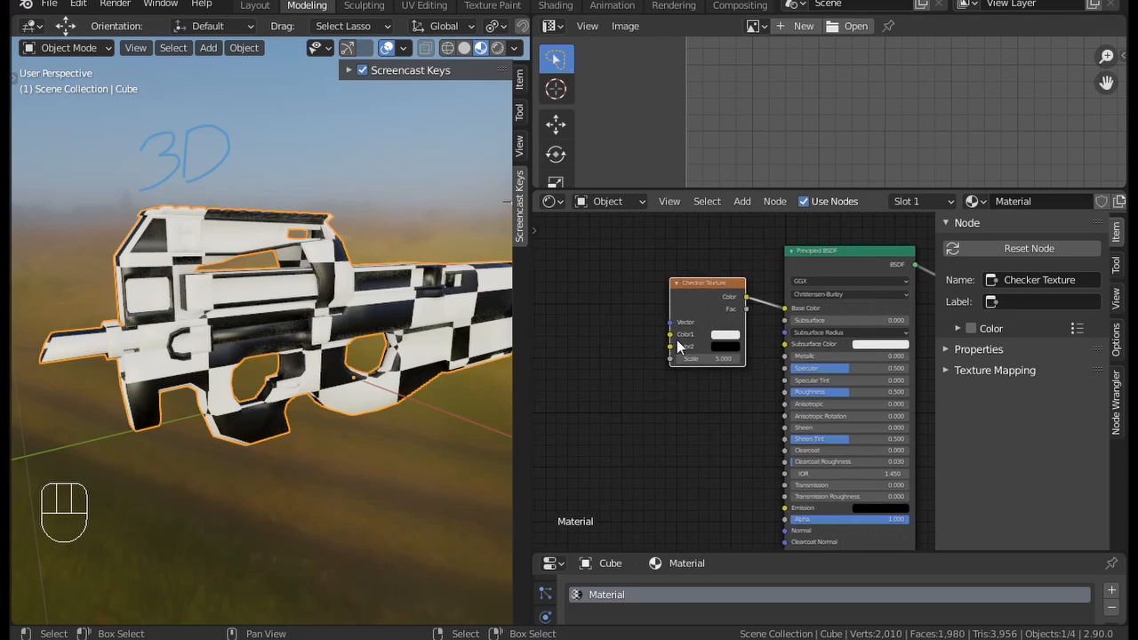
middle_click_drag(593, 361, 627, 361)
middle_click_drag(704, 397, 674, 400)
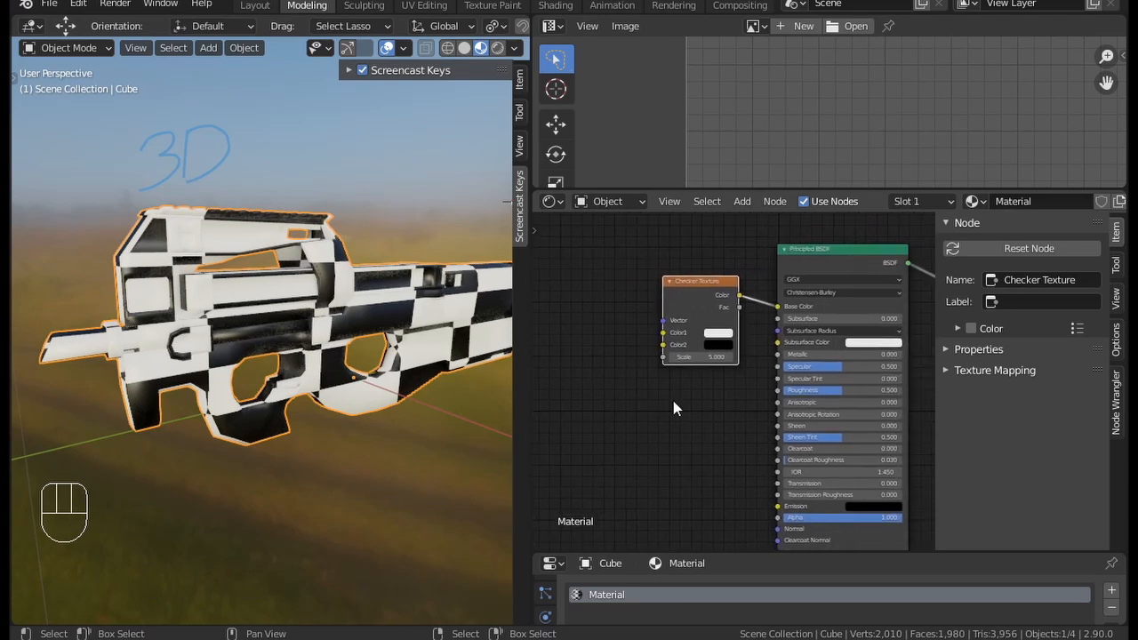
middle_click_drag(363, 331, 236, 260)
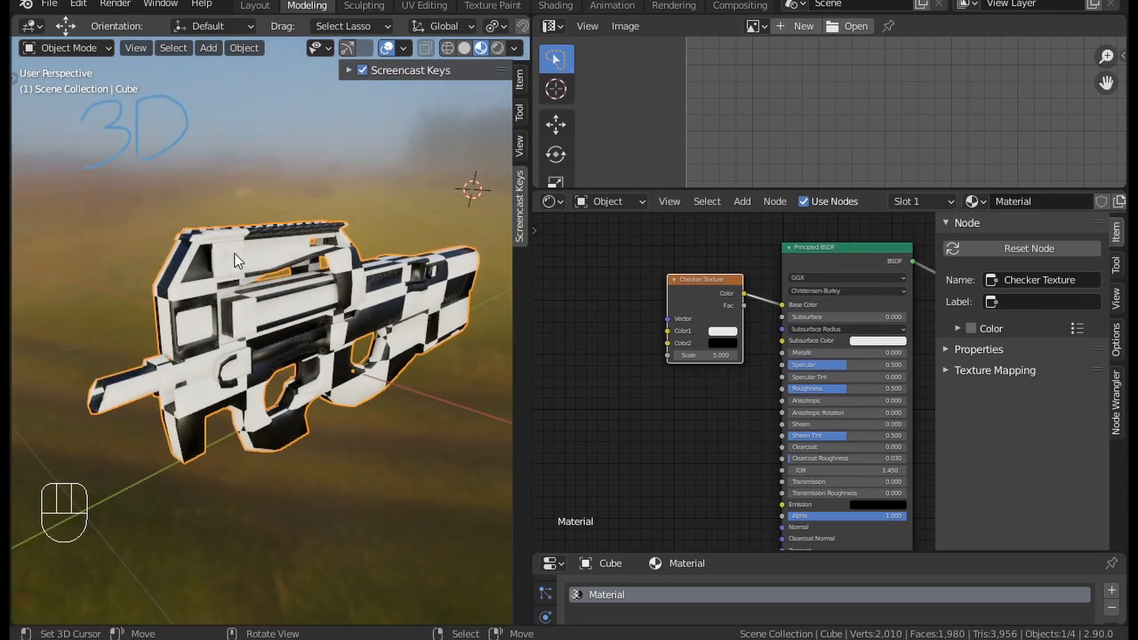
middle_click_drag(627, 308, 651, 349)
key("shift+a")
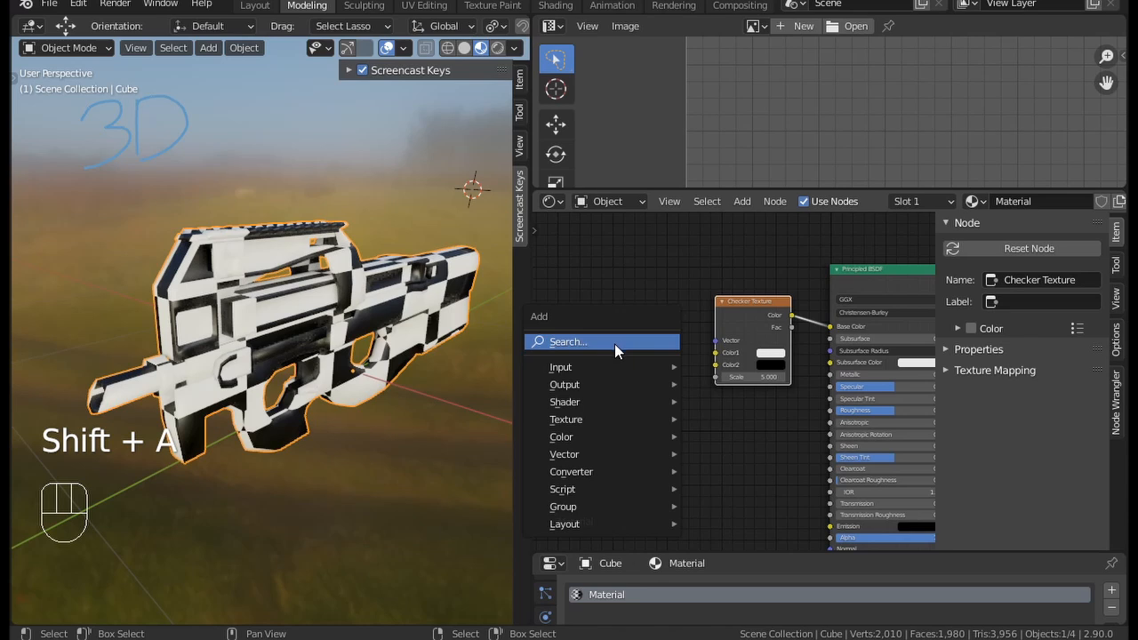
left_click(615, 344)
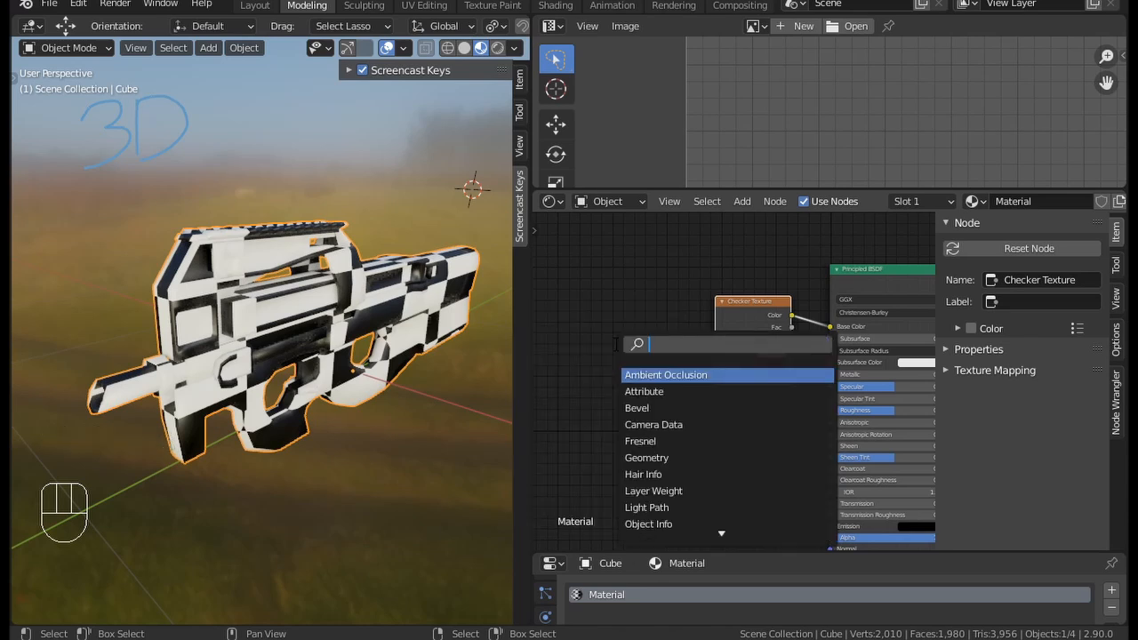
type("texture")
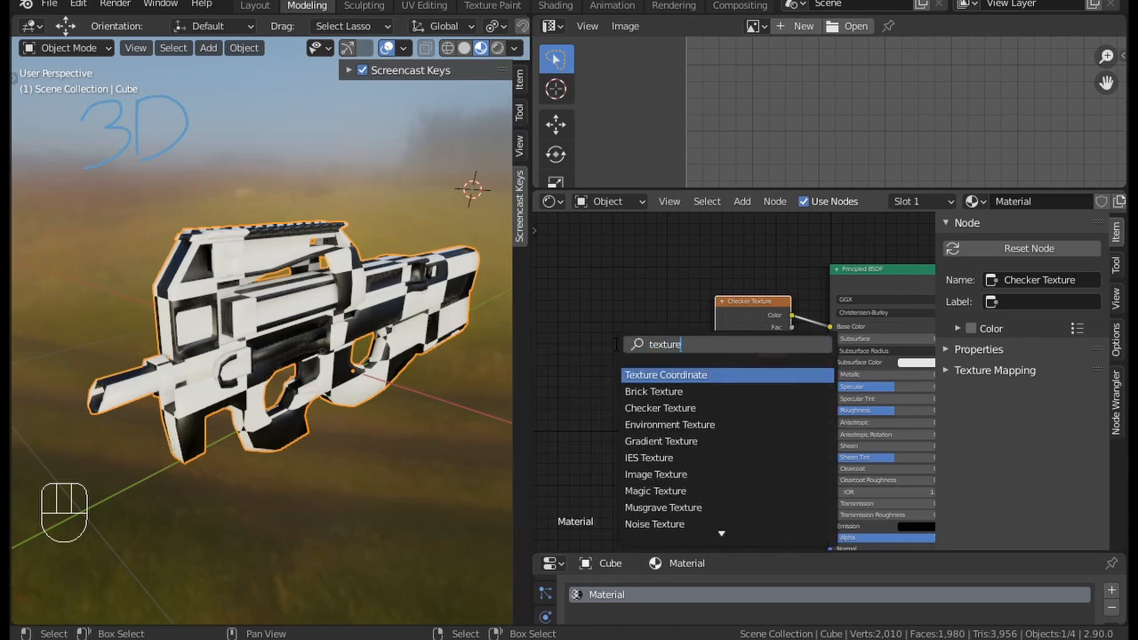
left_click(656, 376)
left_click(613, 336)
Step: Connect the Texture Coordinate's UV output to the Checker Texture's Vector input and set the checker Scale to 23.6
scroll(692, 391, "up", 2)
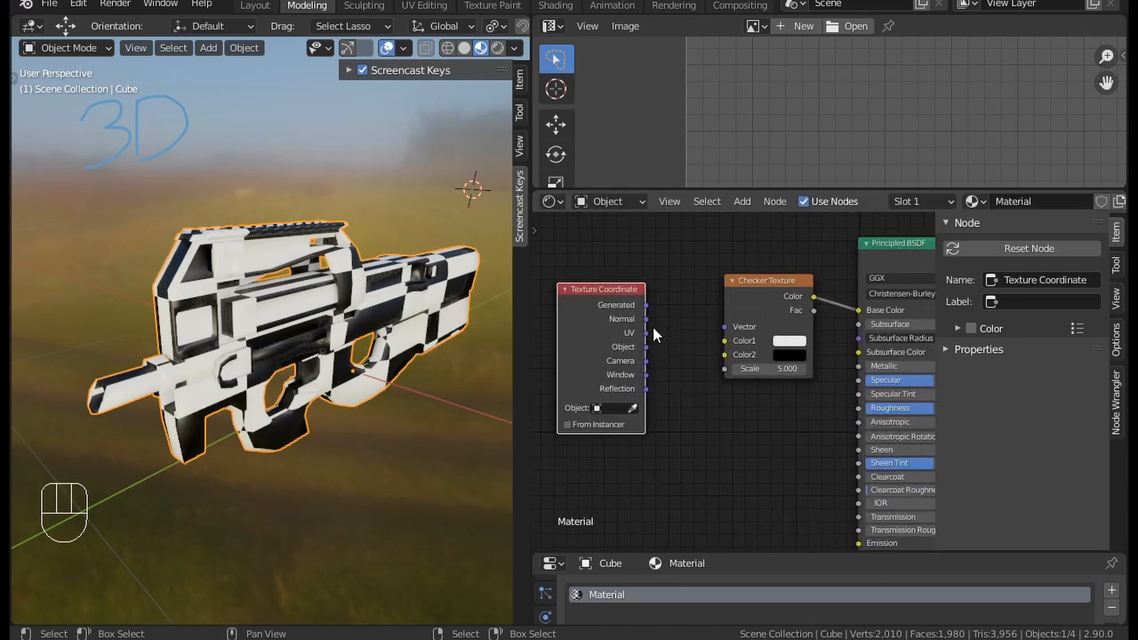
scroll(682, 346, "up", 2)
left_click_drag(597, 272, 615, 273)
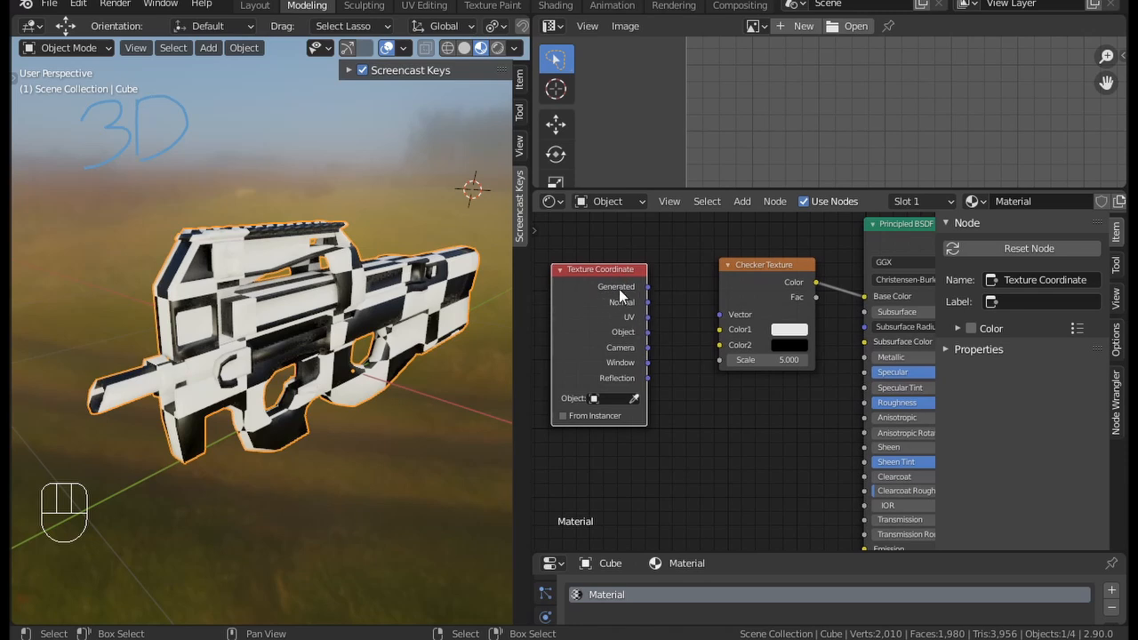
left_click_drag(620, 293, 720, 315)
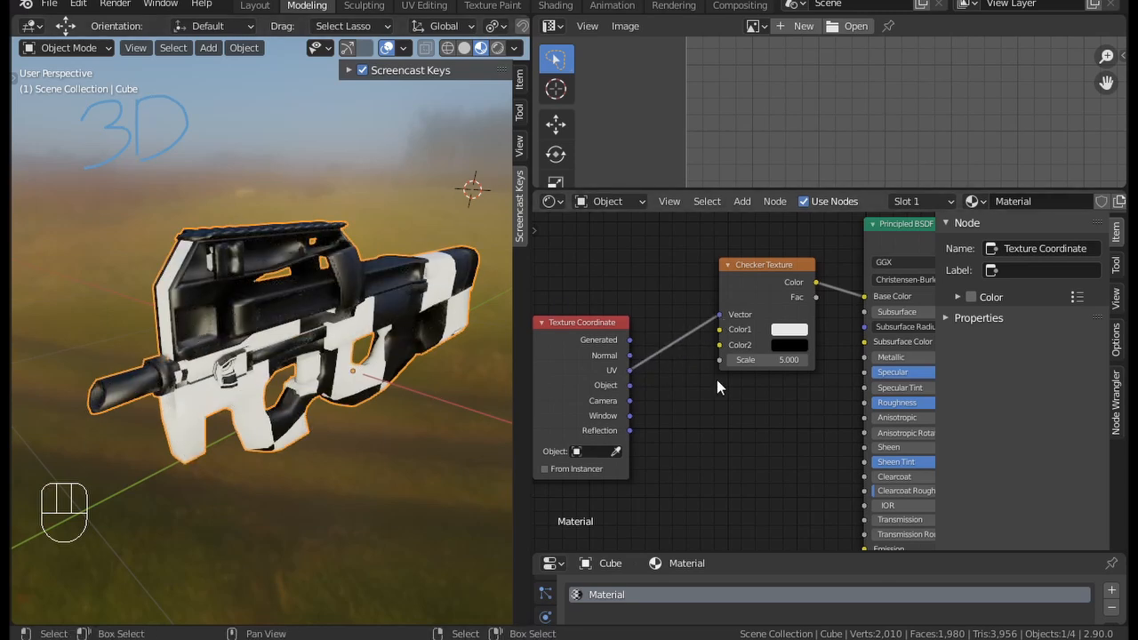
middle_click_drag(745, 361, 676, 364)
left_click_drag(698, 363, 762, 363)
Step: Widen the 3D viewport and examine the checker pattern on the rear stock for stretching
middle_click_drag(275, 295, 199, 338)
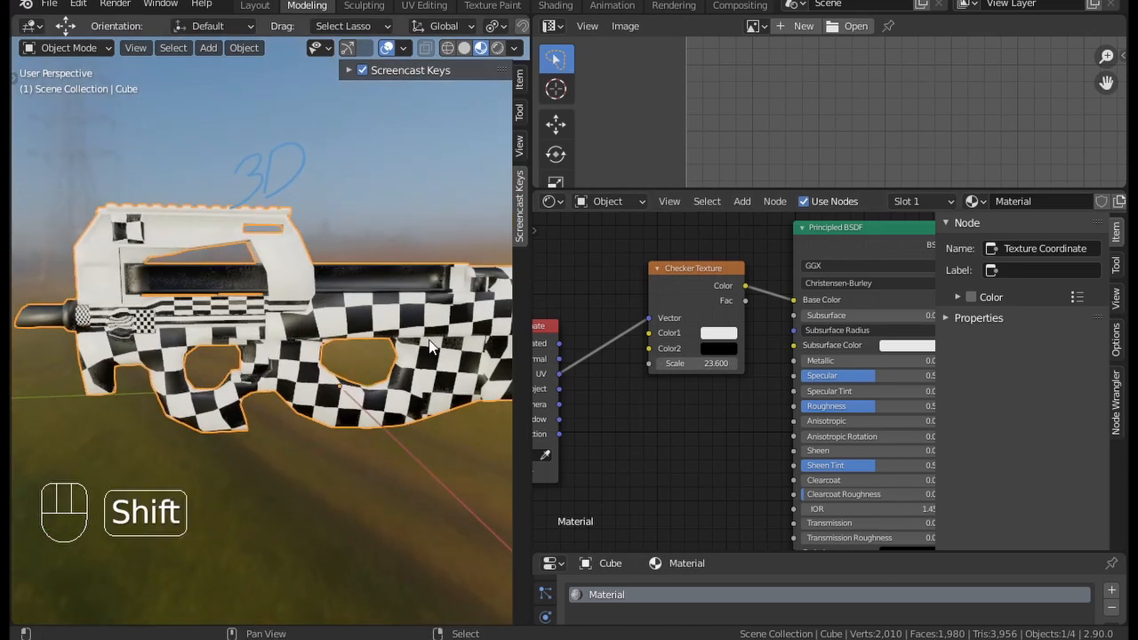
middle_click_drag(347, 356, 209, 358, "shift")
middle_click_drag(209, 358, 395, 418)
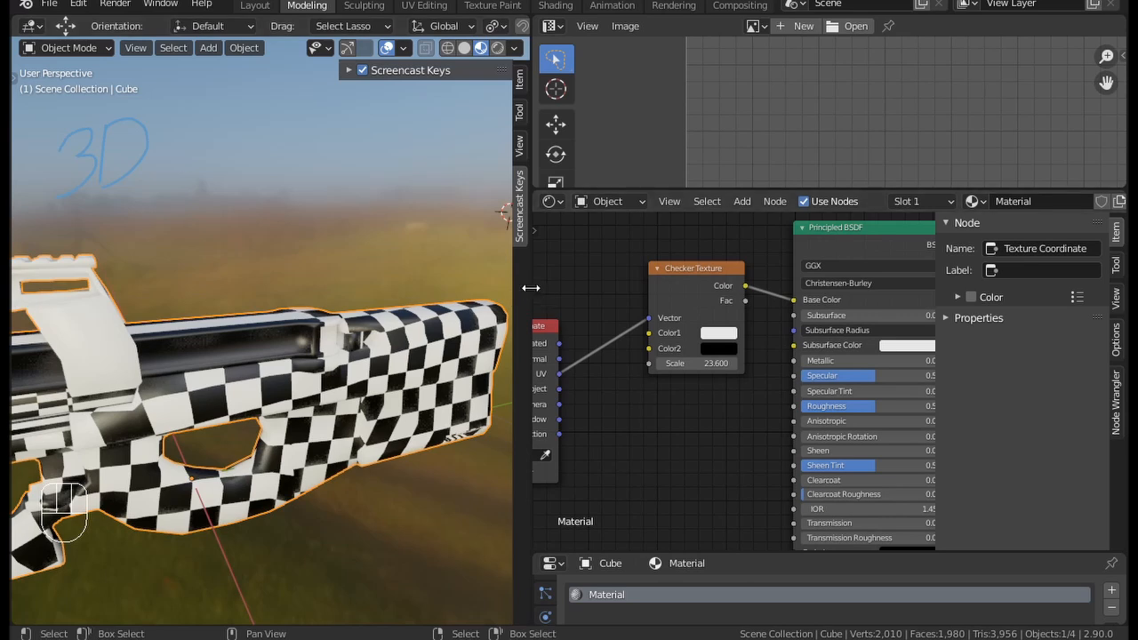
left_click_drag(526, 287, 679, 288)
scroll(423, 373, "up", 4)
middle_click_drag(384, 330, 399, 471, "shift")
middle_click_drag(421, 414, 475, 333)
scroll(419, 339, "up", 4)
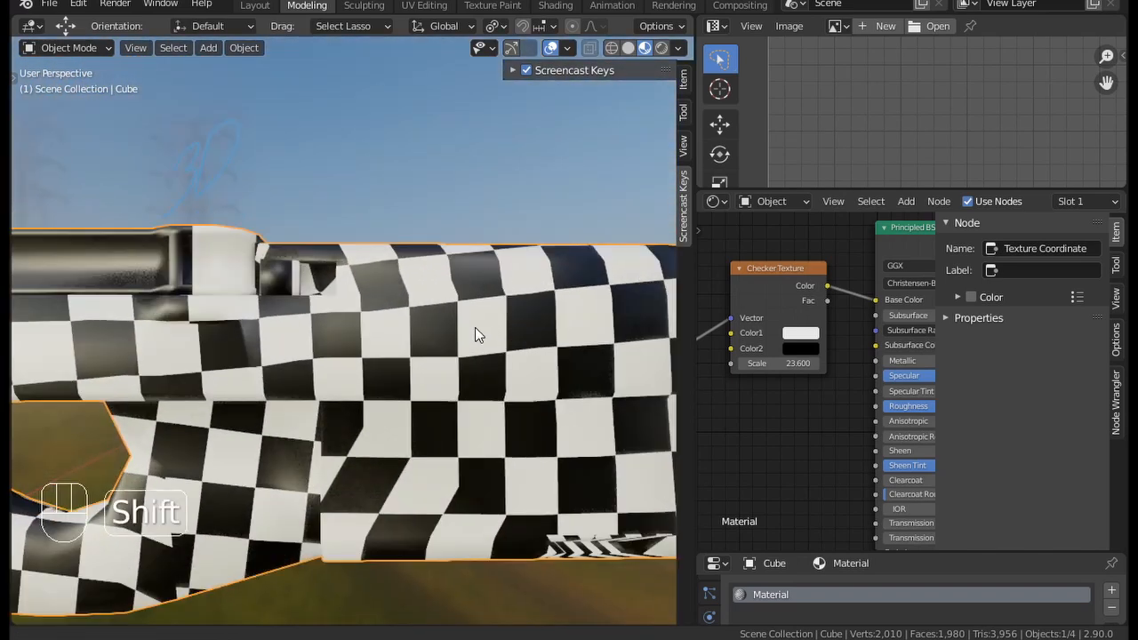
scroll(427, 338, "down", 4)
middle_click_drag(385, 377, 303, 337)
scroll(353, 377, "up", 2)
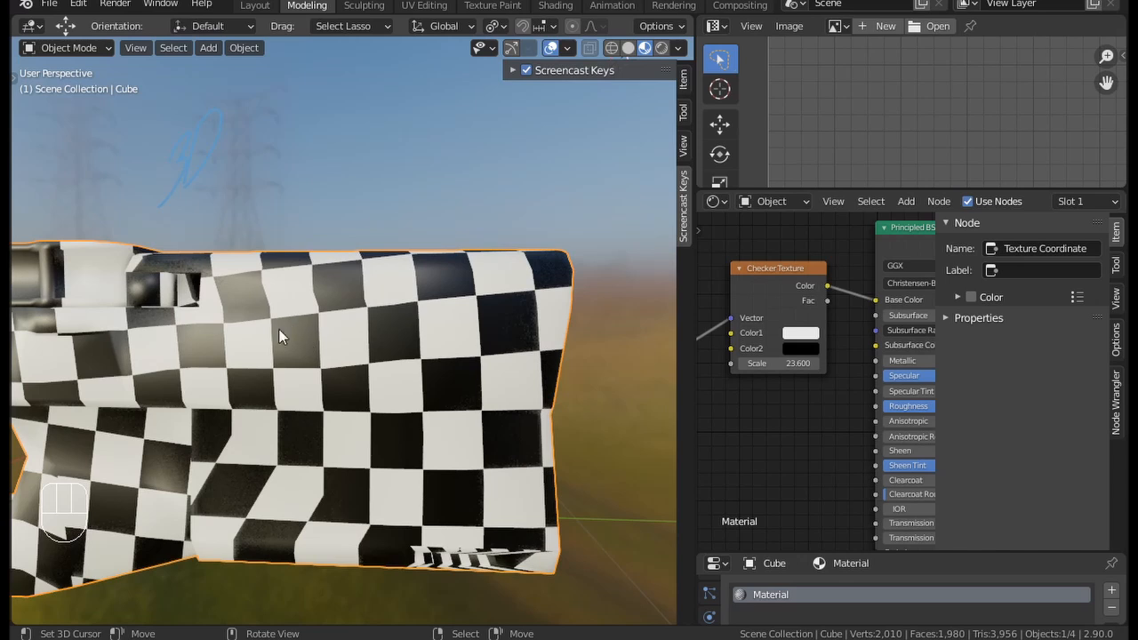
Step: Annotate one checker square on the stock with an outline, an arrow and a "1 px" note, and set the checker Scale to 23.3
key("d")
left_click_drag(273, 318, 274, 334)
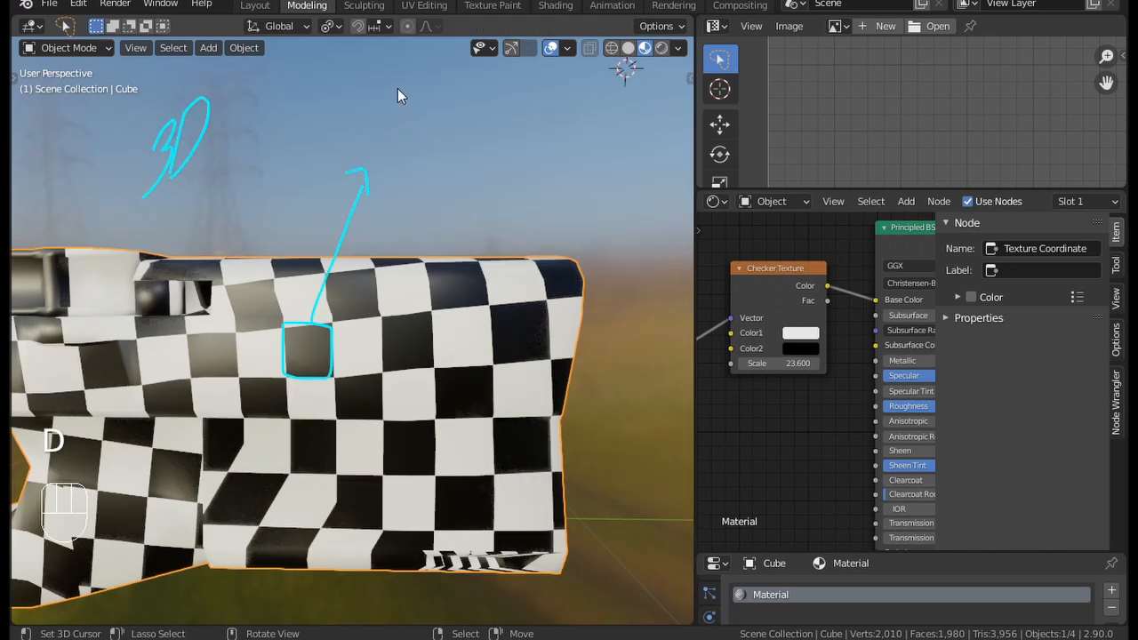
mouse_move(397, 89)
left_mouse_down()
mouse_move(397, 115)
mouse_move(425, 144)
mouse_move(430, 103)
mouse_move(425, 124)
mouse_move(449, 143)
left_mouse_up()
left_click_drag(447, 125, 435, 144)
left_click_drag(385, 91, 397, 88)
mouse_move(806, 364)
left_mouse_down()
mouse_move(764, 365)
mouse_move(943, 364)
mouse_move(811, 364)
left_mouse_up()
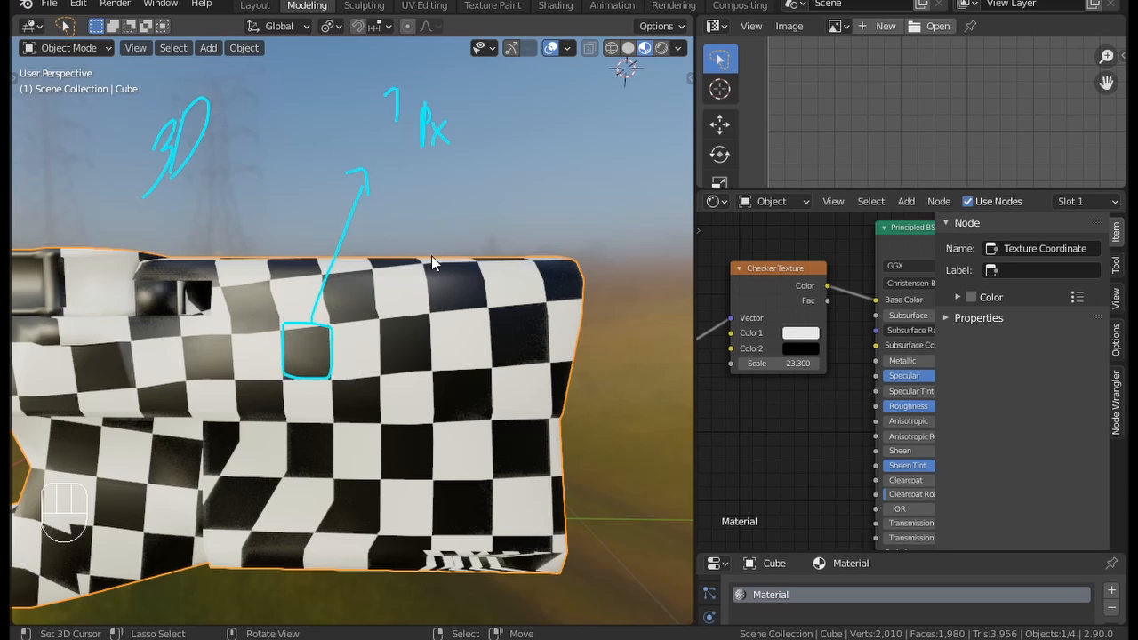
Step: Outline one stretched checker on the lower rear edge of the stock with a freehand annotation
middle_click_drag(236, 340, 399, 312, "shift")
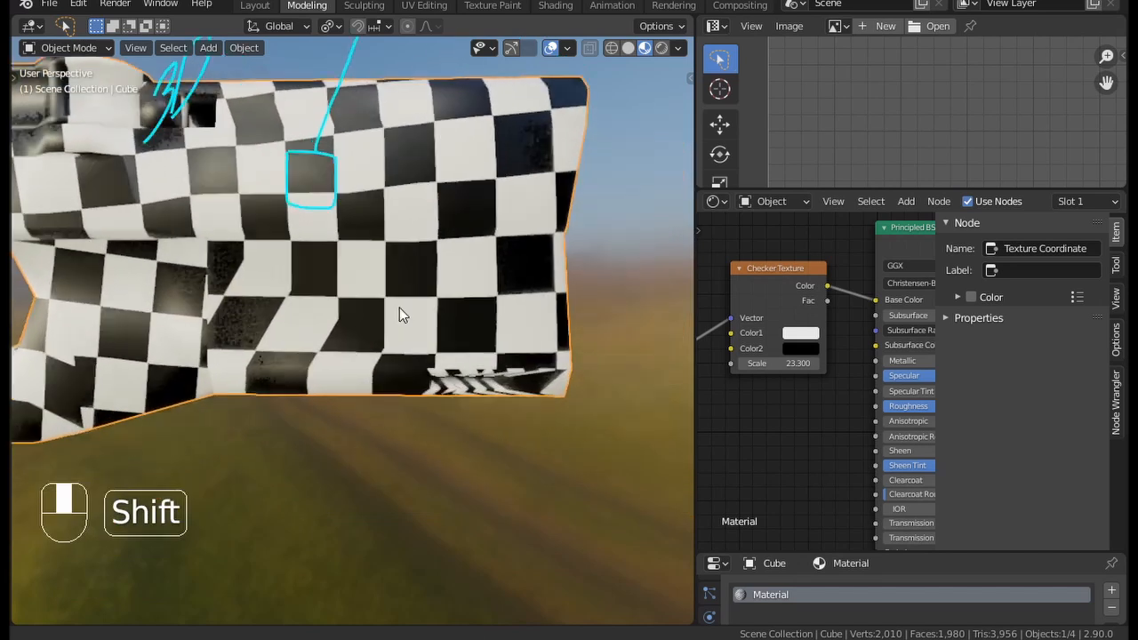
scroll(355, 355, "up", 3)
scroll(355, 355, "up", 3)
mouse_move(303, 338)
middle_mouse_down()
mouse_move(298, 367)
mouse_move(300, 353)
middle_mouse_up()
key("d")
left_click_drag(304, 345, 233, 413)
mouse_move(302, 436)
left_mouse_down()
mouse_move(394, 447)
mouse_move(407, 420)
mouse_move(293, 407)
mouse_move(323, 352)
mouse_move(294, 351)
left_mouse_up()
key("d")
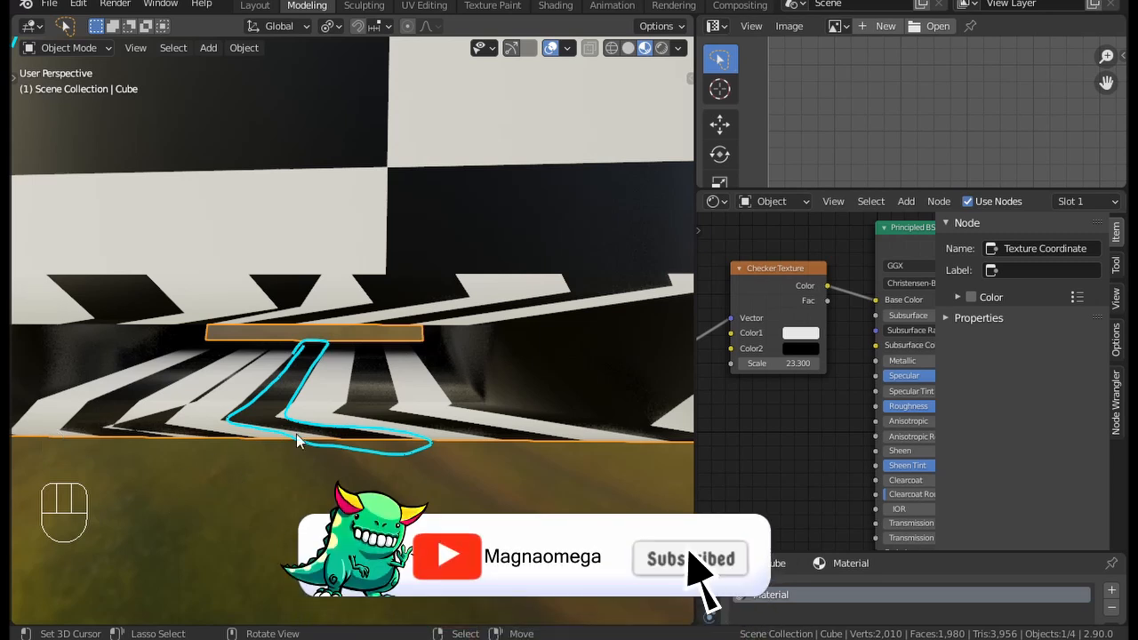
scroll(296, 418, "up", 3)
scroll(295, 418, "down", 5)
scroll(360, 365, "down", 7)
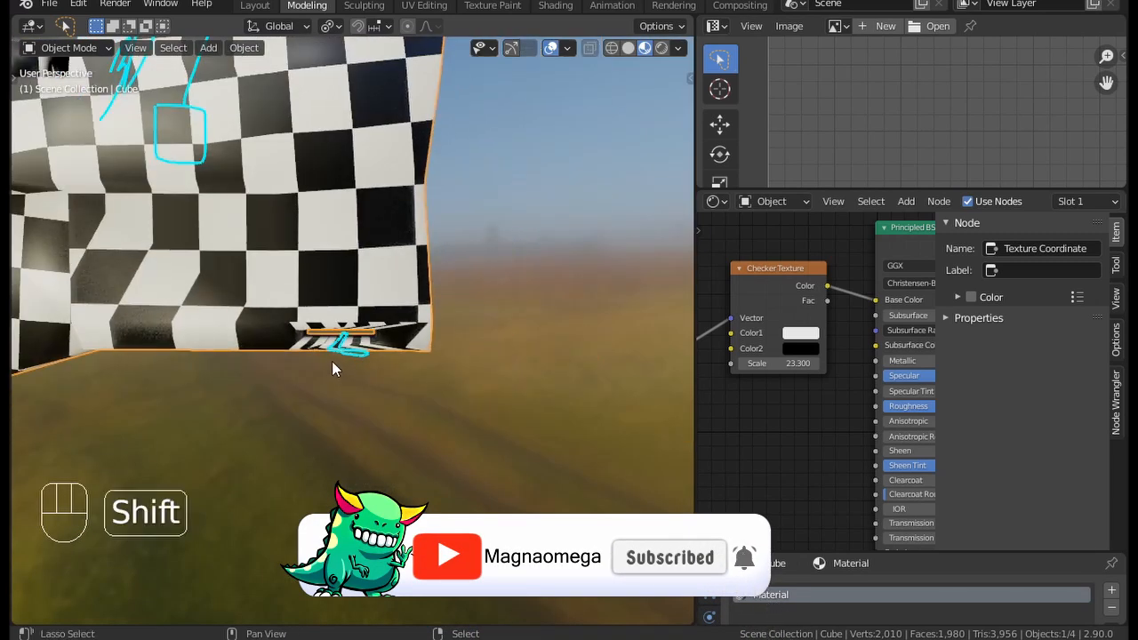
Step: Erase the annotations drawn around the stock, keeping only the "3D" lettering
middle_click_drag(332, 361, 375, 429, "shift")
key("d")
right_click_drag(377, 404, 416, 423)
middle_click_drag(286, 316, 377, 344, "shift")
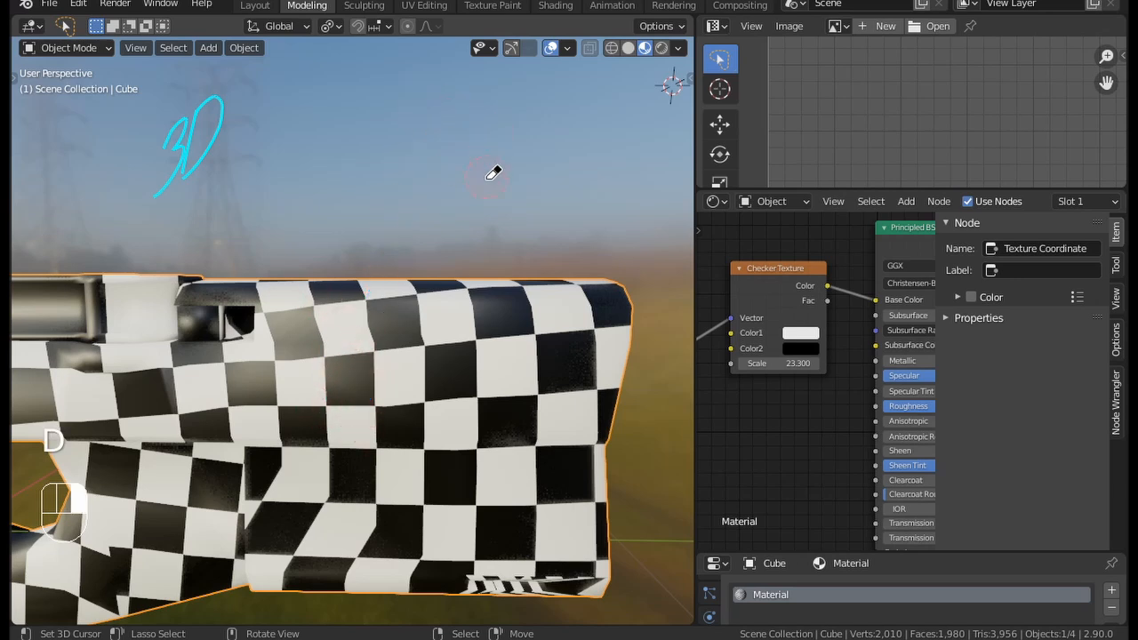
Step: Examine the checker size and distortion on the front grip, side details and upper housing of the P90
middle_click_drag(273, 396, 258, 240, "shift")
middle_click_drag(249, 222, 283, 260, "ctrl")
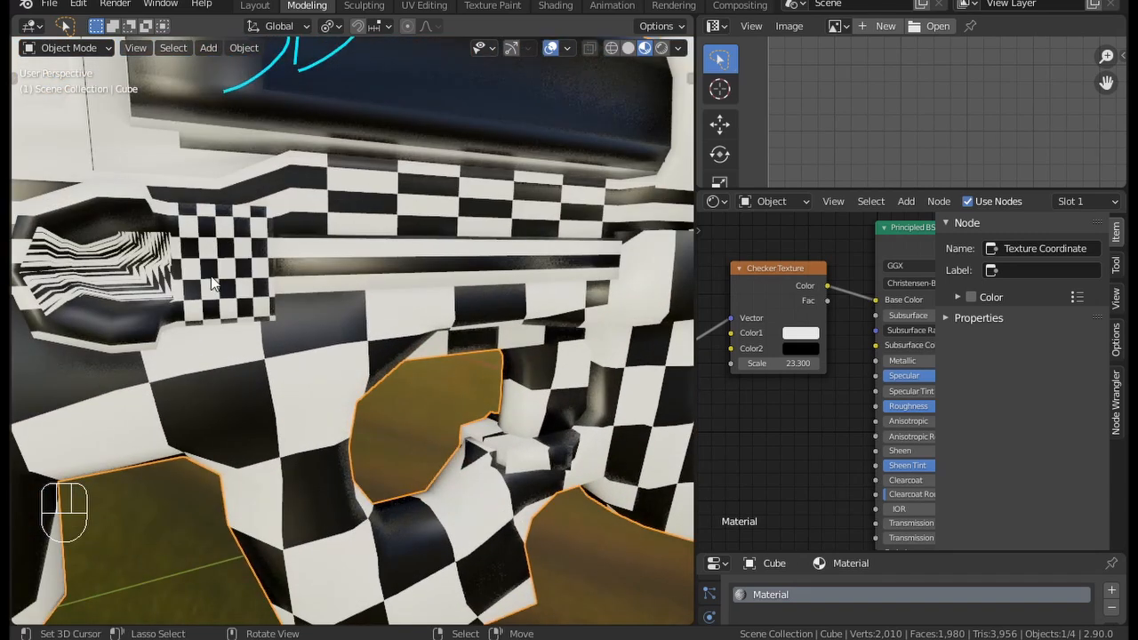
scroll(253, 251, "down", 3)
scroll(214, 303, "down", 1)
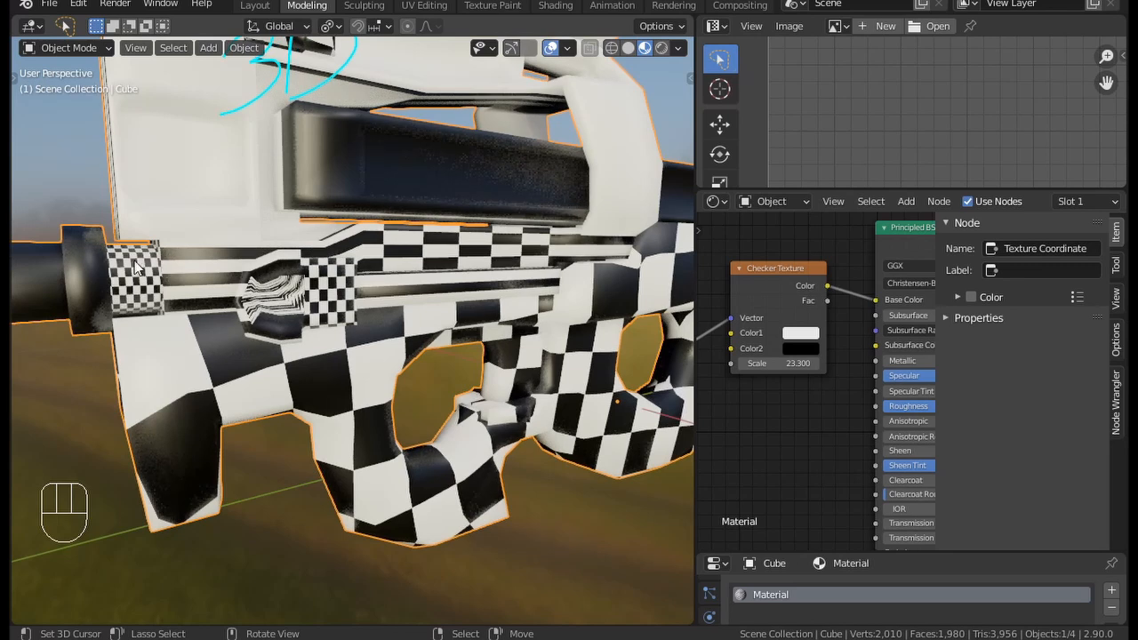
scroll(180, 349, "up", 1)
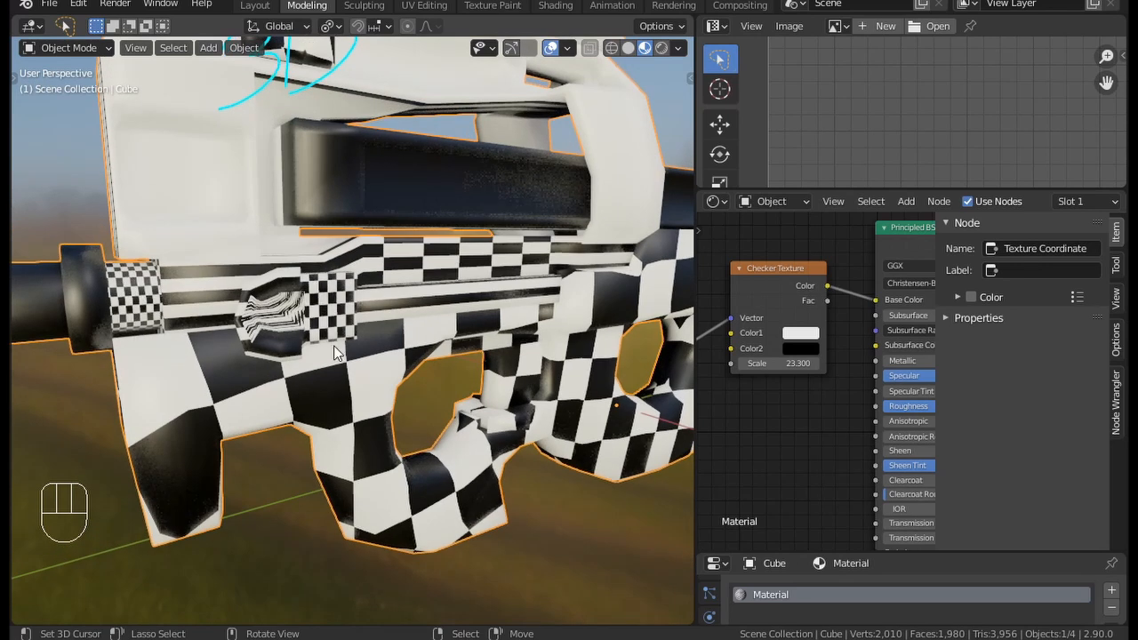
middle_click_drag(334, 352, 298, 463)
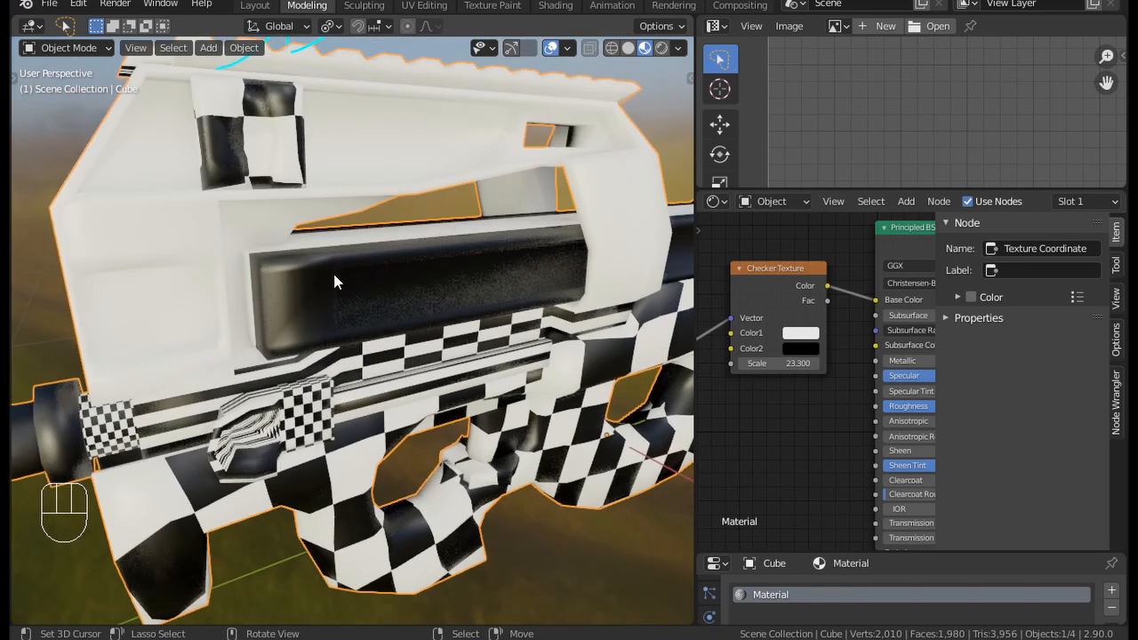
middle_click_drag(335, 275, 322, 418, "ctrl")
middle_click_drag(310, 249, 367, 333)
Step: Enter Edit Mode and enlarge the UV Editor downward to show the whole UV island of the isolated part
key("Tab")
middle_click_drag(367, 332, 488, 313, "shift")
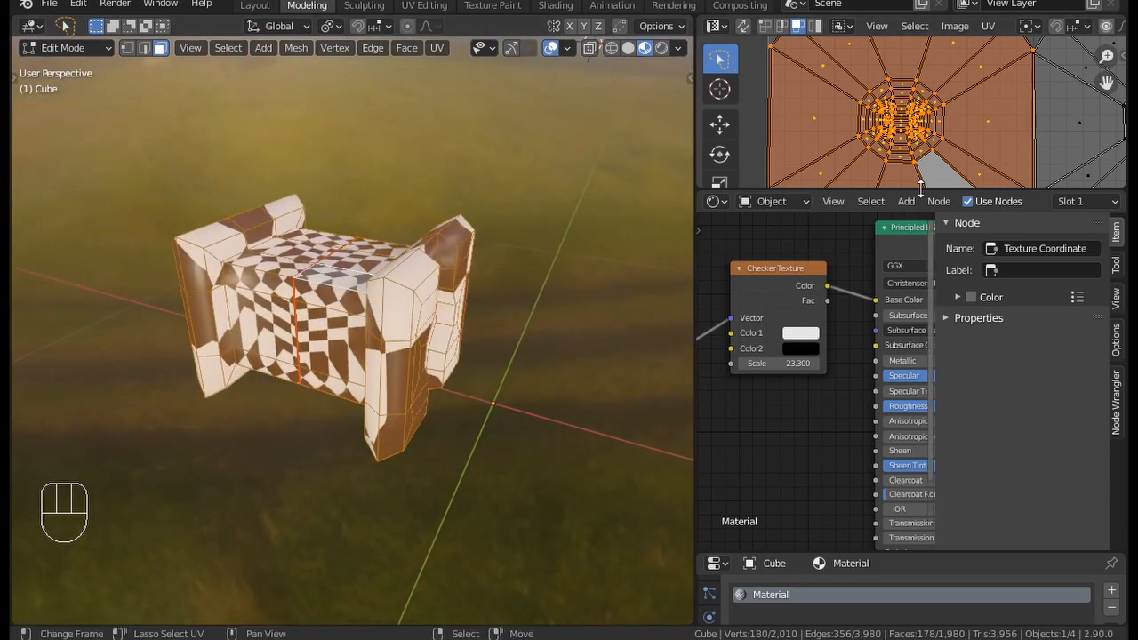
left_click_drag(921, 187, 921, 388)
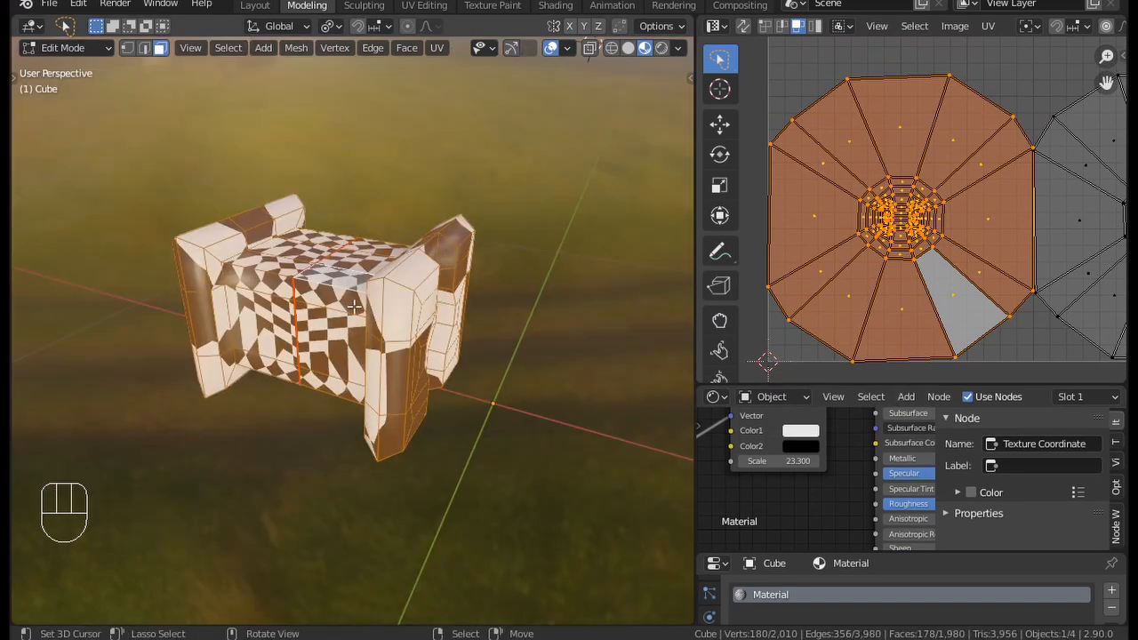
middle_click_drag(354, 306, 402, 307, "ctrl")
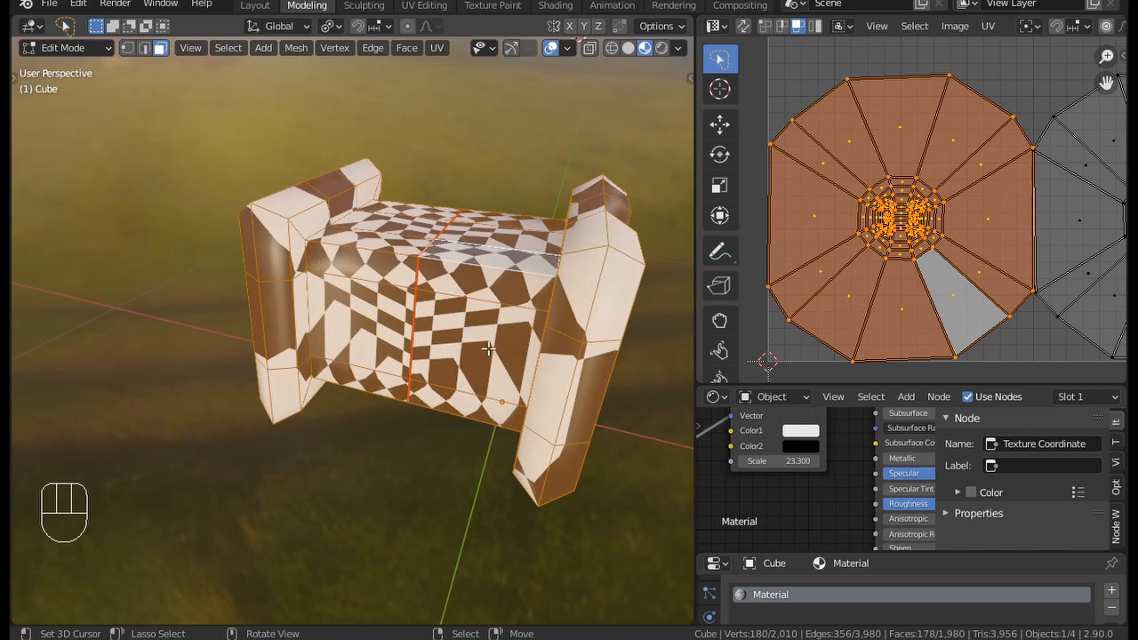
middle_click_drag(438, 284, 437, 194)
middle_click_drag(247, 353, 404, 242)
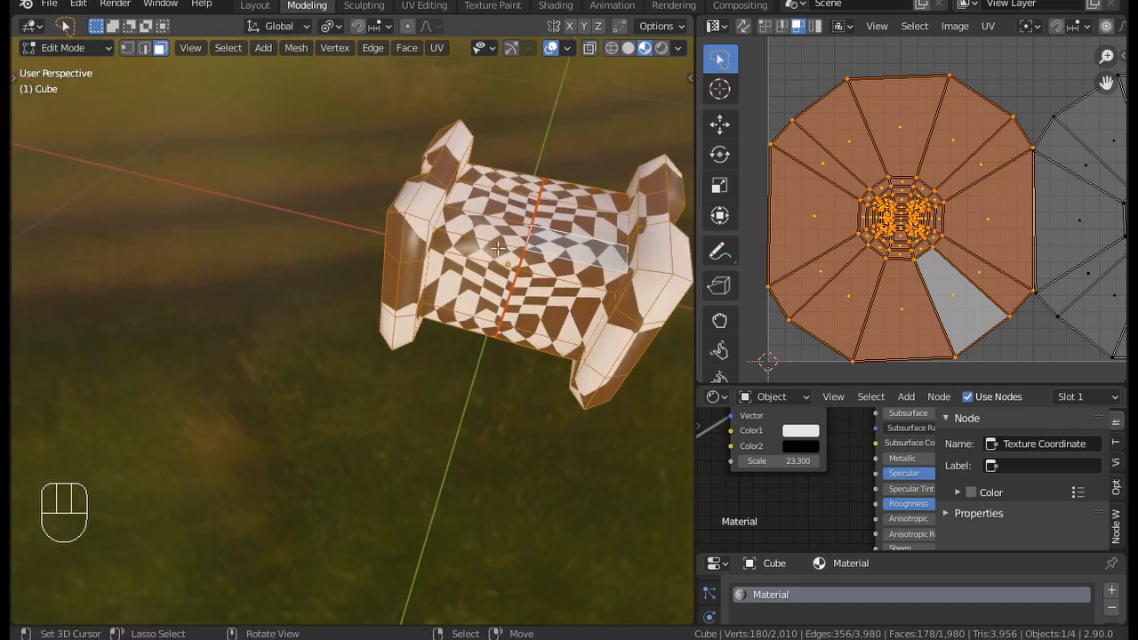
middle_click_drag(498, 250, 665, 69, "shift")
Step: Switch to edge selection with Solid shading and select an edge loop running along the isolated part's lower corner
left_click(390, 362)
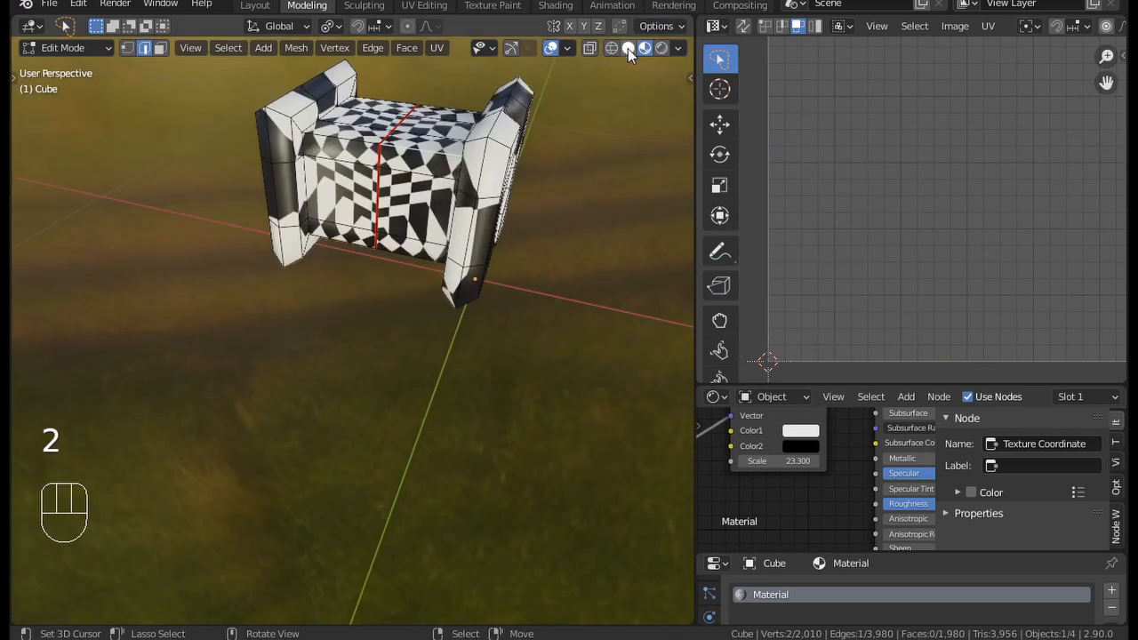
left_click(628, 48)
mouse_move(538, 124)
middle_mouse_down("shift")
mouse_move(419, 312)
mouse_move(437, 196)
mouse_move(453, 381)
mouse_move(429, 326)
mouse_move(368, 253)
middle_mouse_up("shift")
middle_click_drag(346, 211, 406, 329)
middle_click_drag(353, 390, 371, 370)
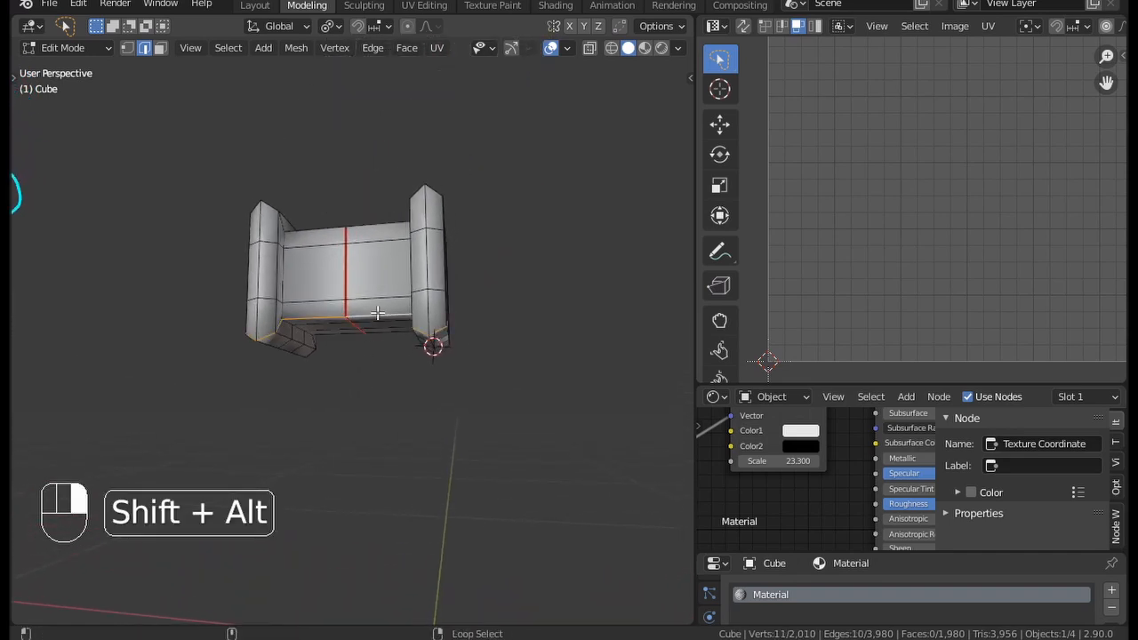
Step: Add the other lengthwise corner edge loops of the isolated part to the selection
middle_click_drag(356, 246, 339, 359)
left_click(335, 393, "alt+shift")
left_click(323, 450, "alt+shift")
middle_click_drag(323, 448, 307, 245)
middle_click_drag(236, 121, 290, 237)
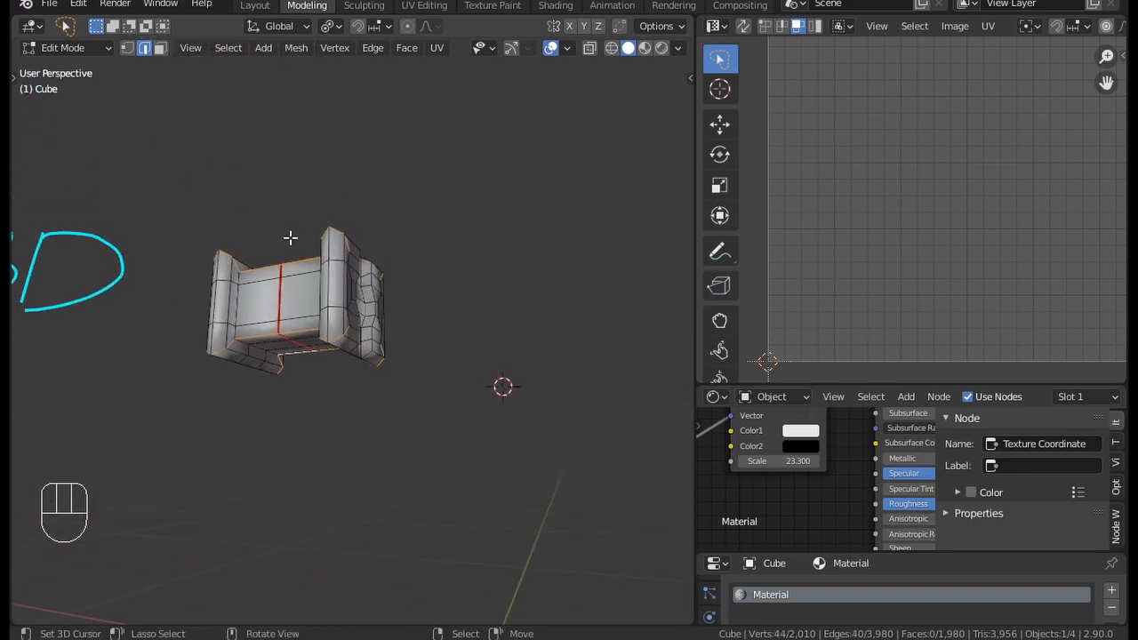
Step: Remove the surplus edges on the isolated part's end plates from the corner loop selection
middle_click_drag(286, 299, 185, 347)
scroll(325, 359, "up", 2)
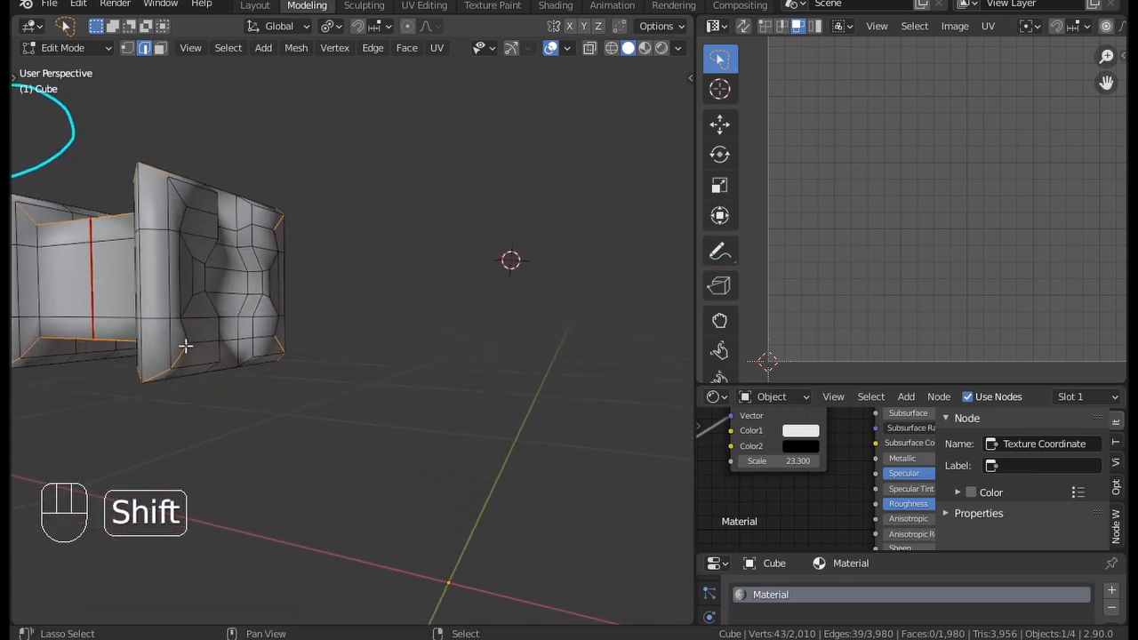
mouse_move(285, 229)
middle_mouse_down("shift")
mouse_move(298, 282)
mouse_move(351, 317)
mouse_move(402, 323)
middle_mouse_up("shift")
right_click(287, 262, "shift")
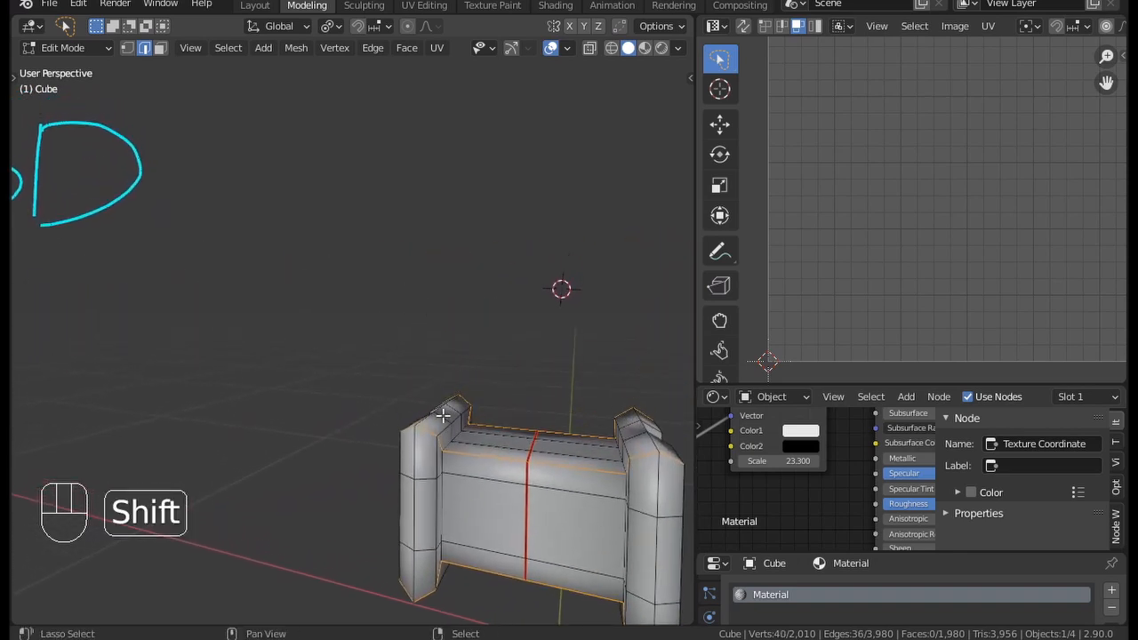
middle_click_drag(406, 431, 372, 307, "shift")
scroll(373, 307, "up", 1)
middle_click_drag(389, 197, 389, 254, "shift")
right_click(373, 306, "shift")
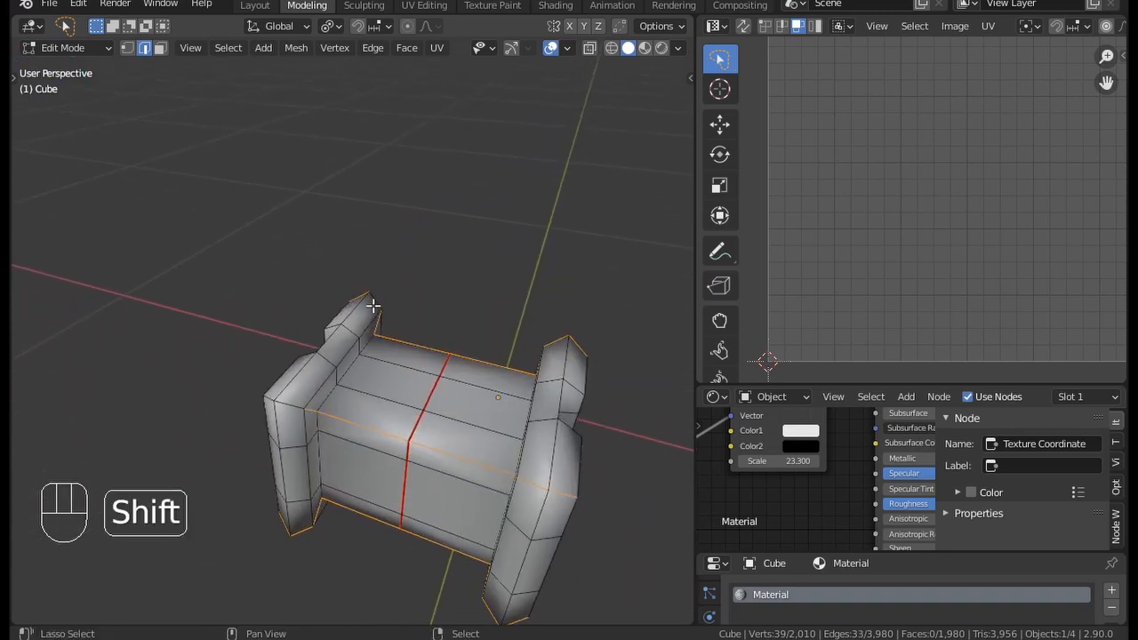
Step: Finish correcting the edge selection at the end plates' corners and mark the selected lengthwise corner edges as seams
middle_click_drag(410, 378, 392, 344)
middle_click_drag(389, 285, 386, 305, "shift")
scroll(386, 305, "up", 2)
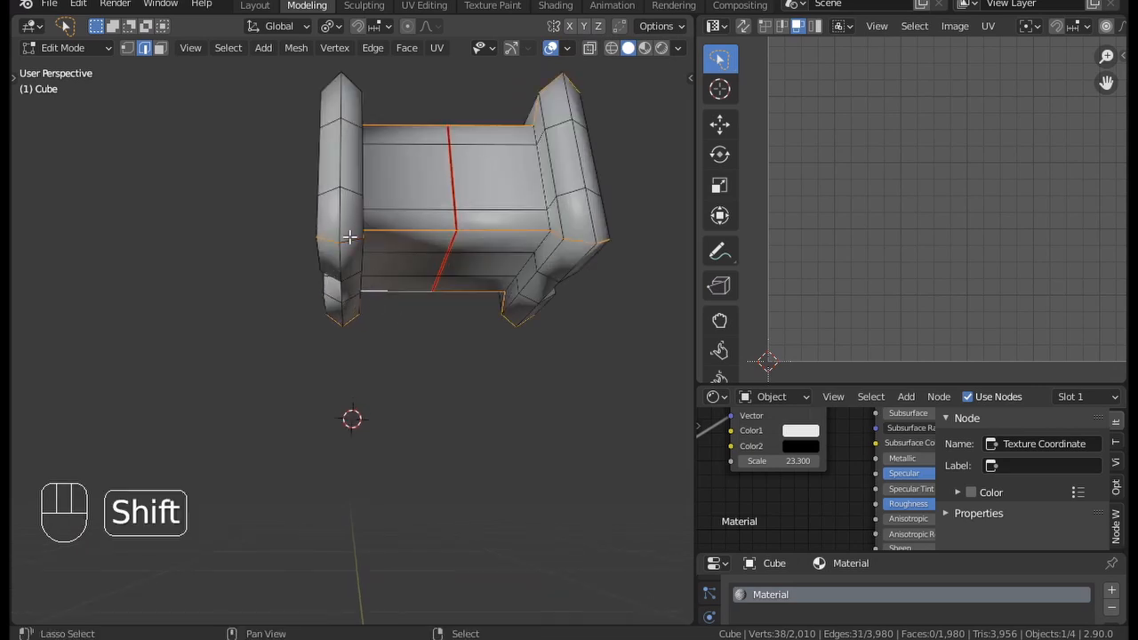
middle_click_drag(359, 251, 594, 286)
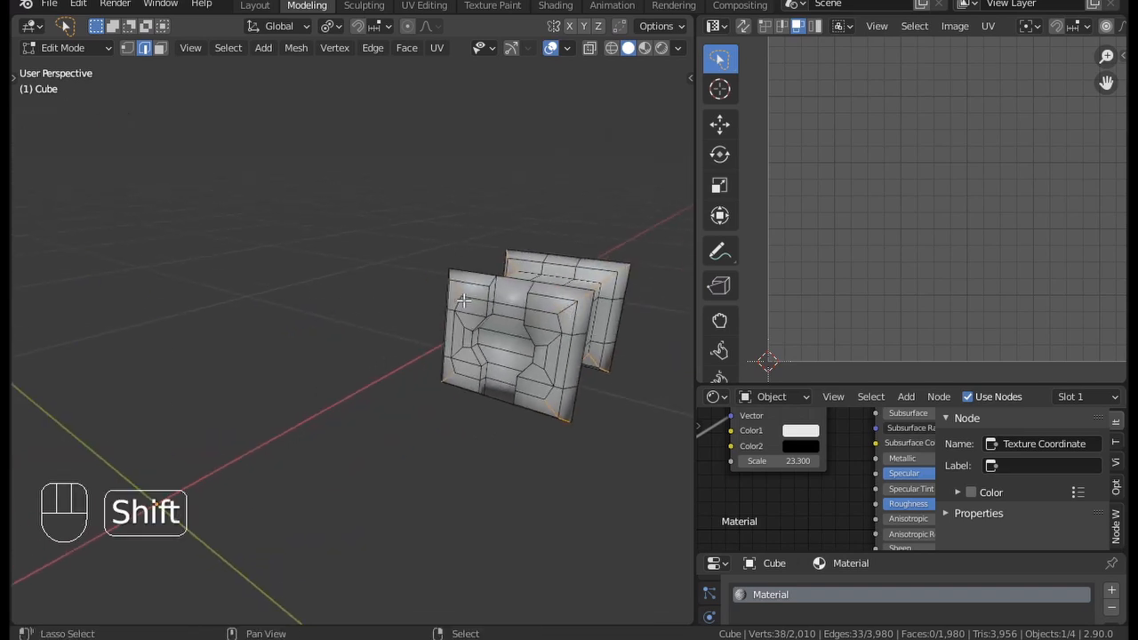
middle_click_drag(454, 290, 403, 309)
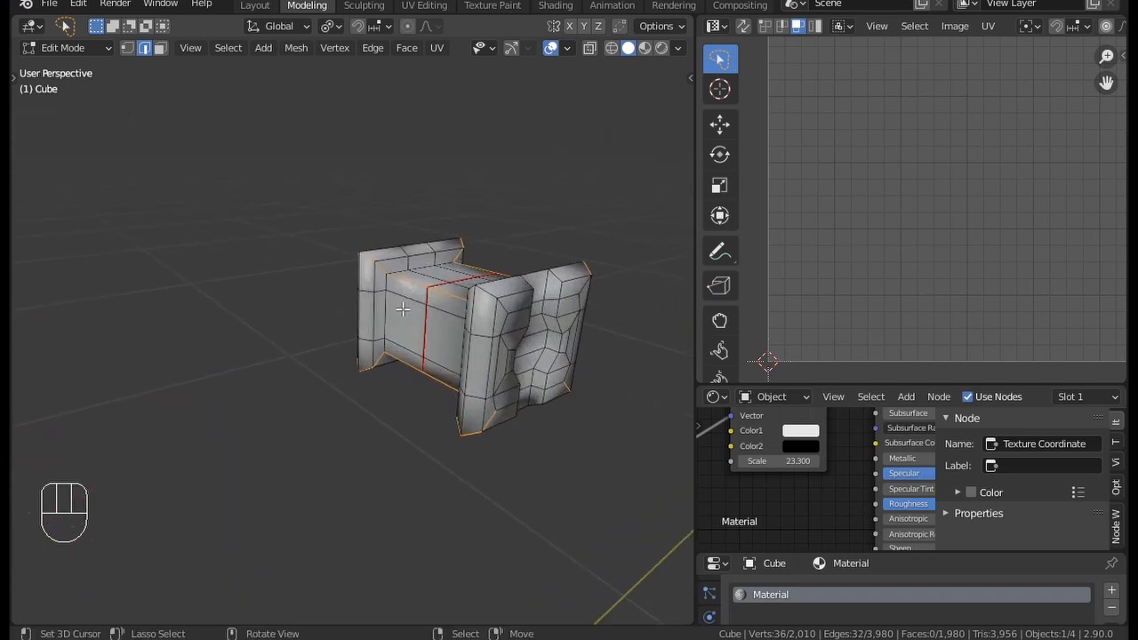
middle_click_drag(560, 347, 404, 255)
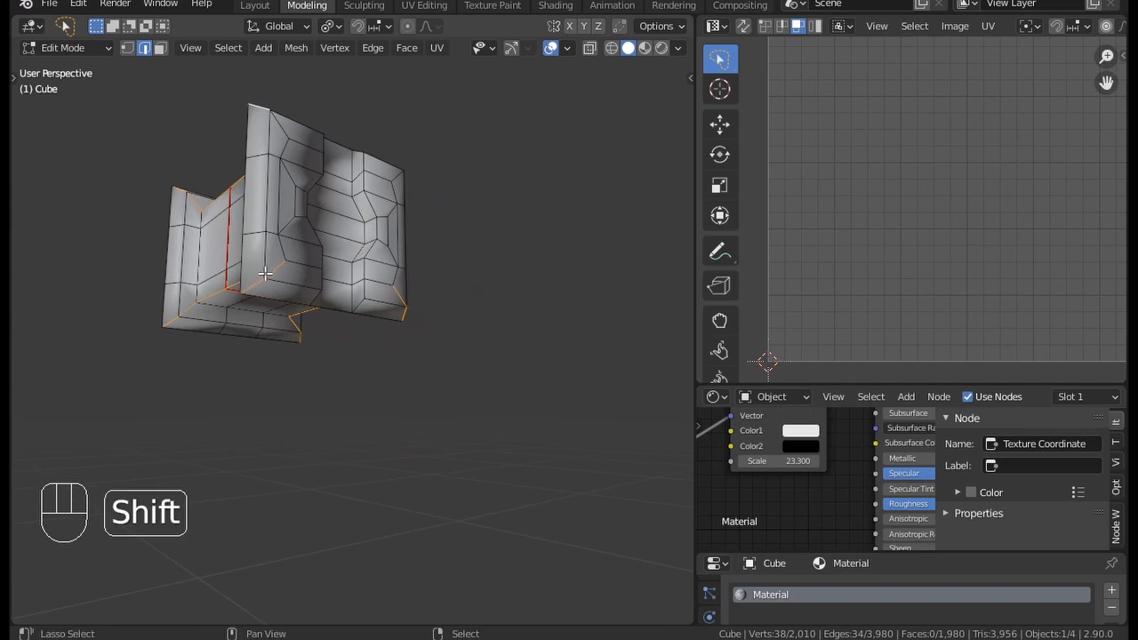
mouse_move(485, 256)
middle_mouse_down()
mouse_move(155, 350)
mouse_move(485, 284)
mouse_move(457, 241)
mouse_move(357, 341)
mouse_move(243, 246)
mouse_move(254, 376)
mouse_move(363, 376)
mouse_move(442, 254)
mouse_move(404, 297)
middle_mouse_up()
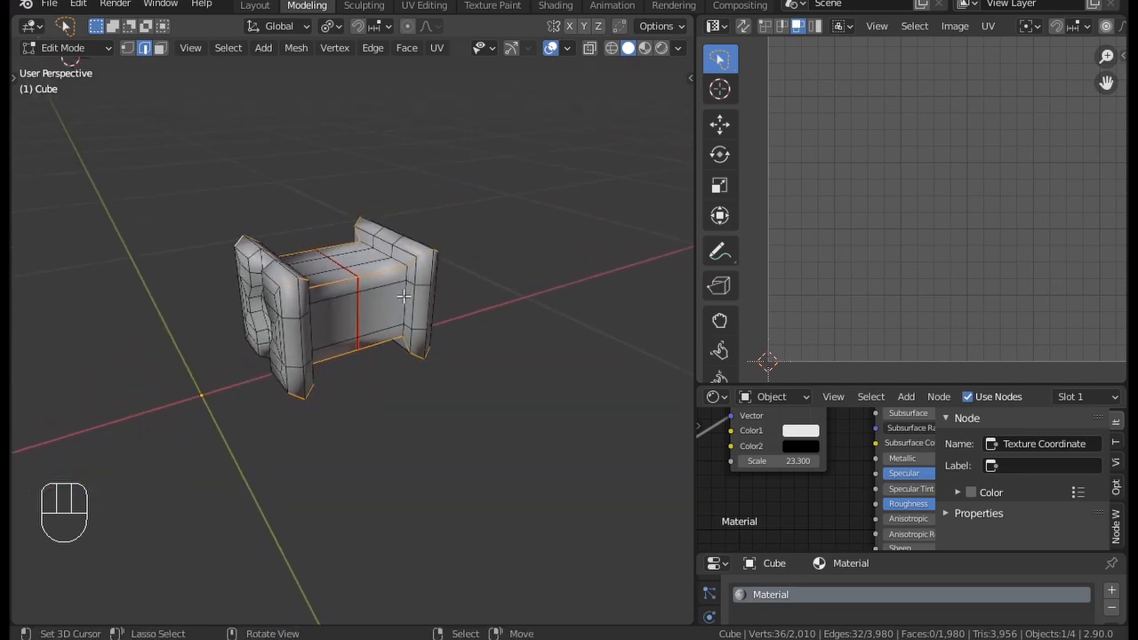
key("ctrl+e")
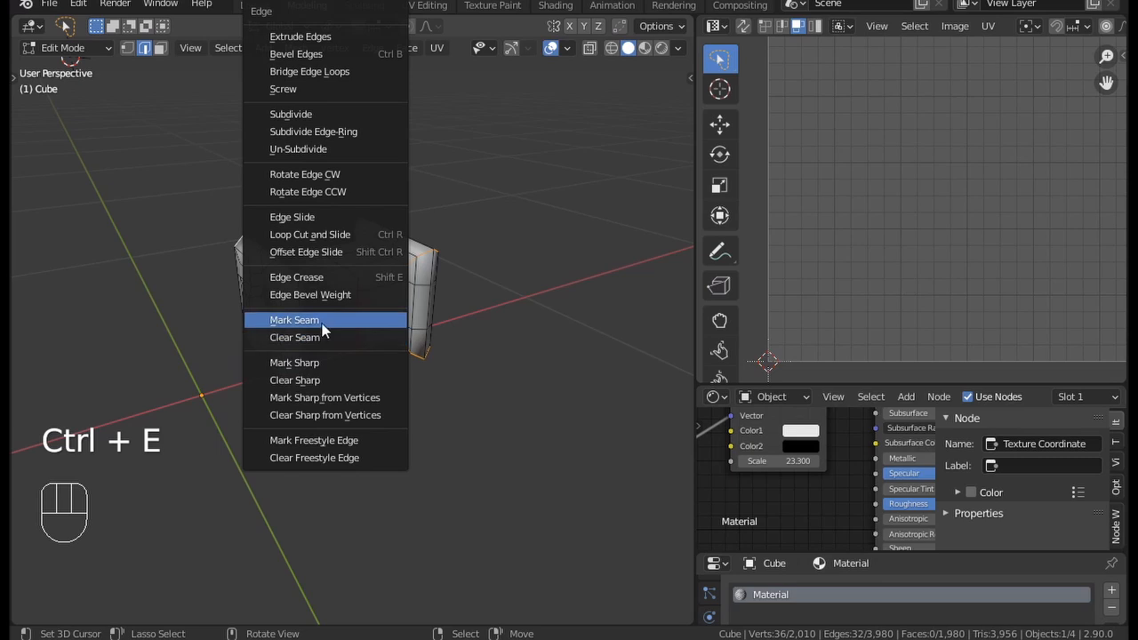
left_click(286, 323)
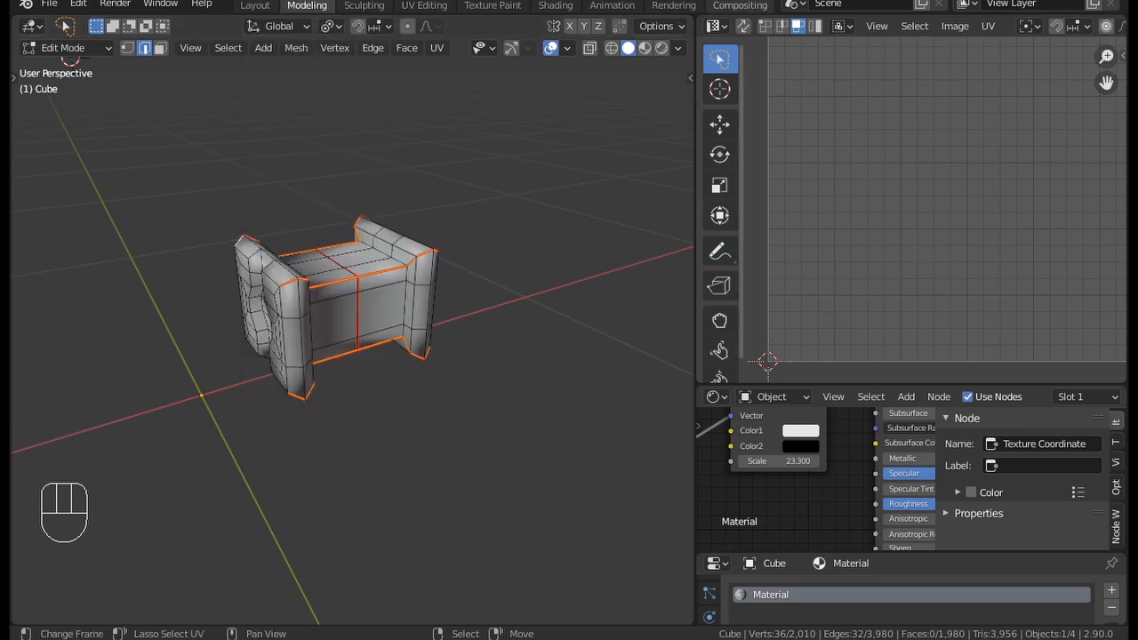
Step: Switch to Material Preview shading and unwrap the whole isolated part, examining the checker pattern across its centre seam
left_click(645, 49)
middle_click_drag(391, 326, 472, 320)
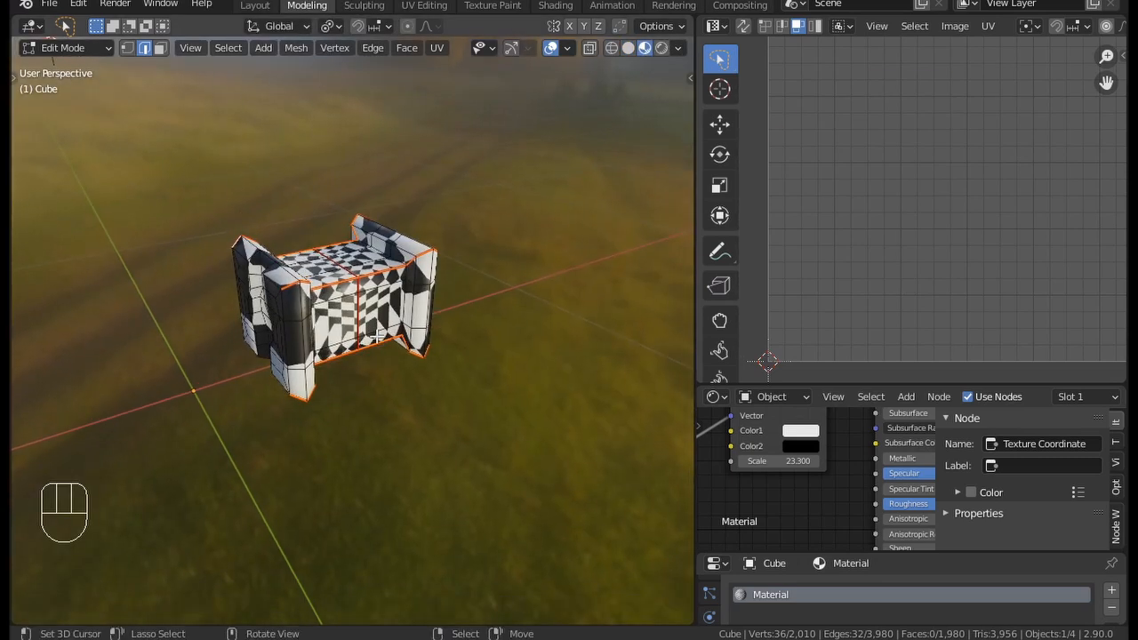
key("a")
key("u")
left_click(471, 320)
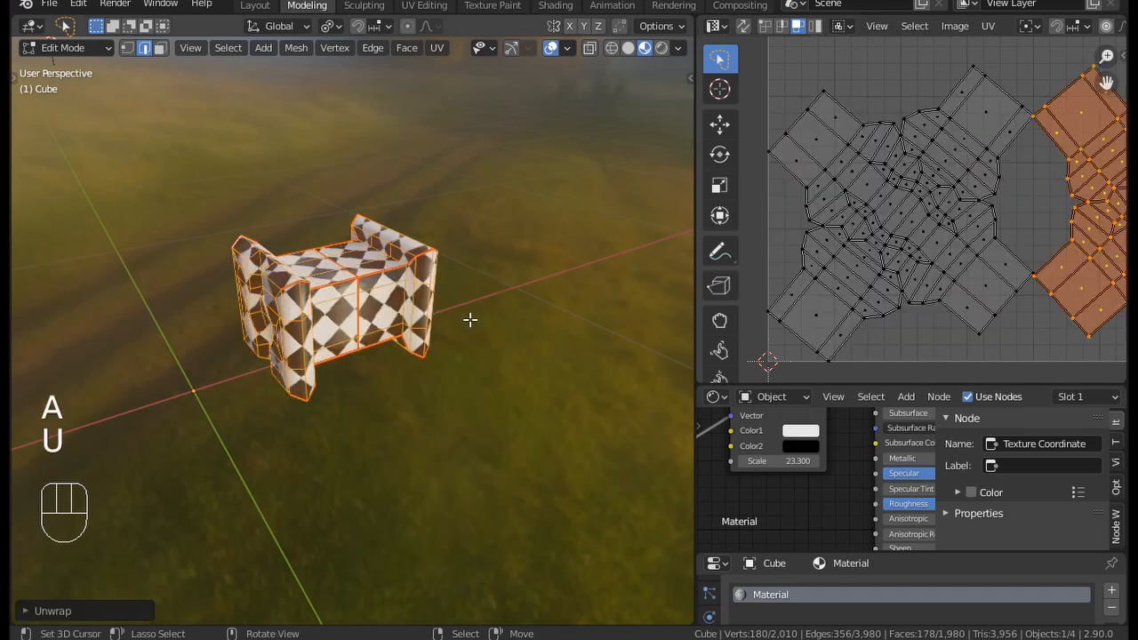
middle_click_drag(327, 323, 305, 249)
scroll(339, 300, "up", 6)
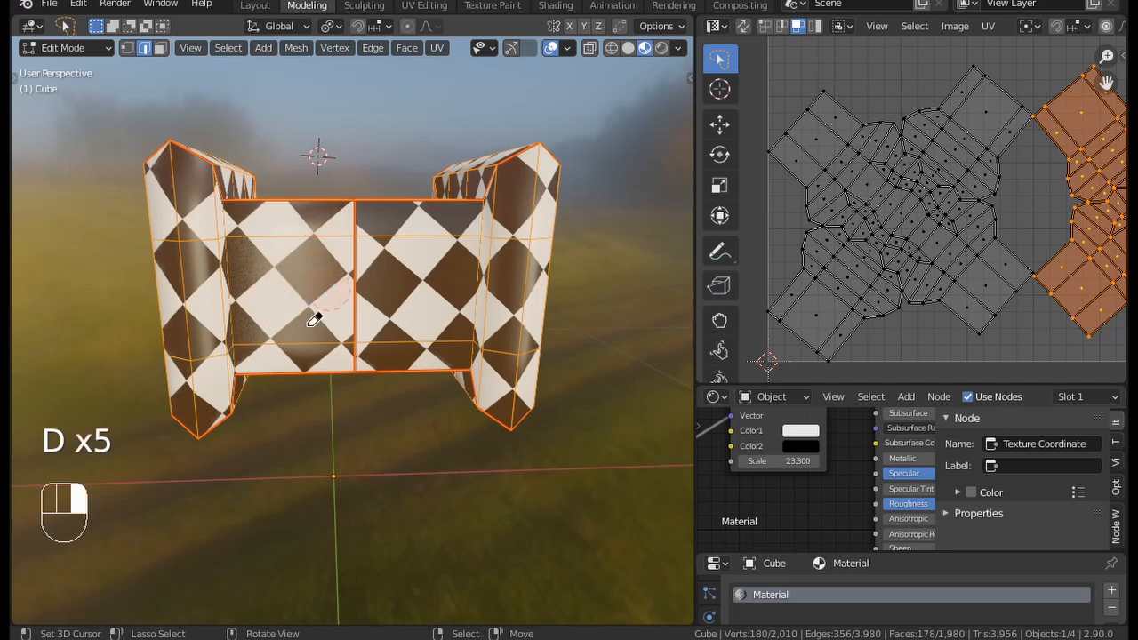
scroll(1008, 160, "down", 1)
Step: Select the second linked UV island and rotate it about 45° so its arms align with the UV grid
middle_click_drag(1009, 161, 827, 190)
right_click(905, 195)
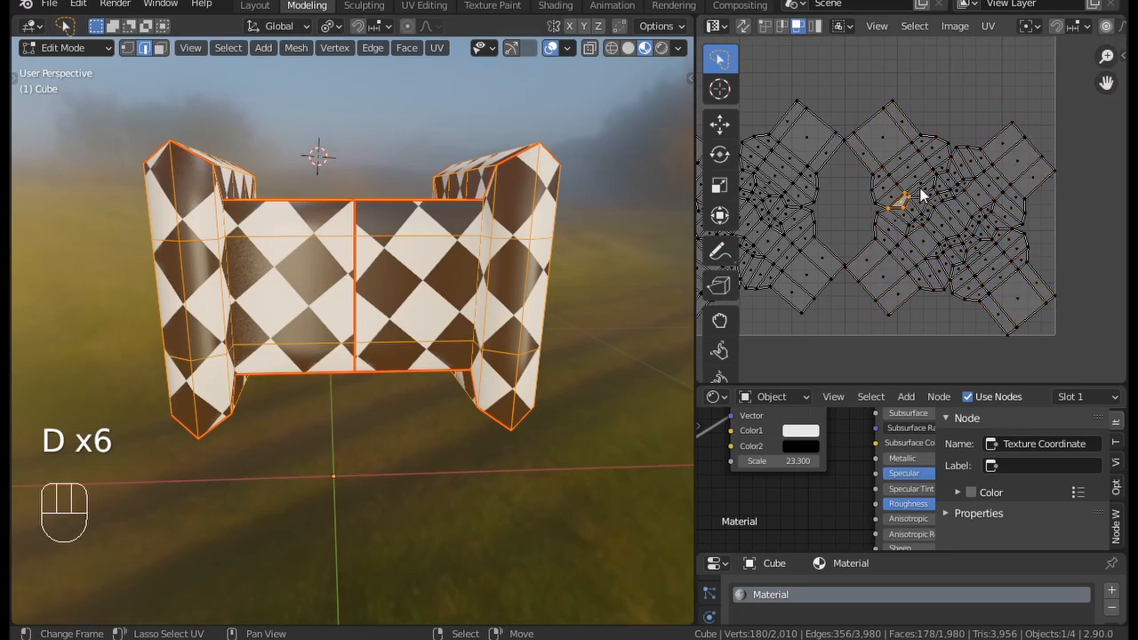
scroll(922, 196, "down", 1)
key("l")
key("r")
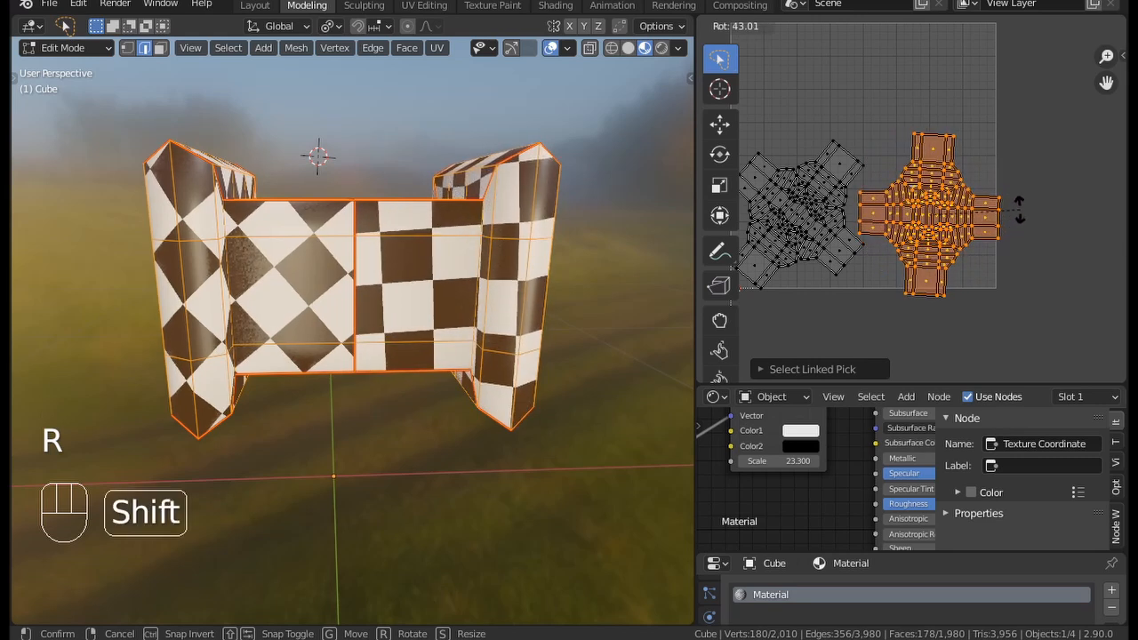
key("ctrl")
left_click(1023, 202)
left_click(896, 230)
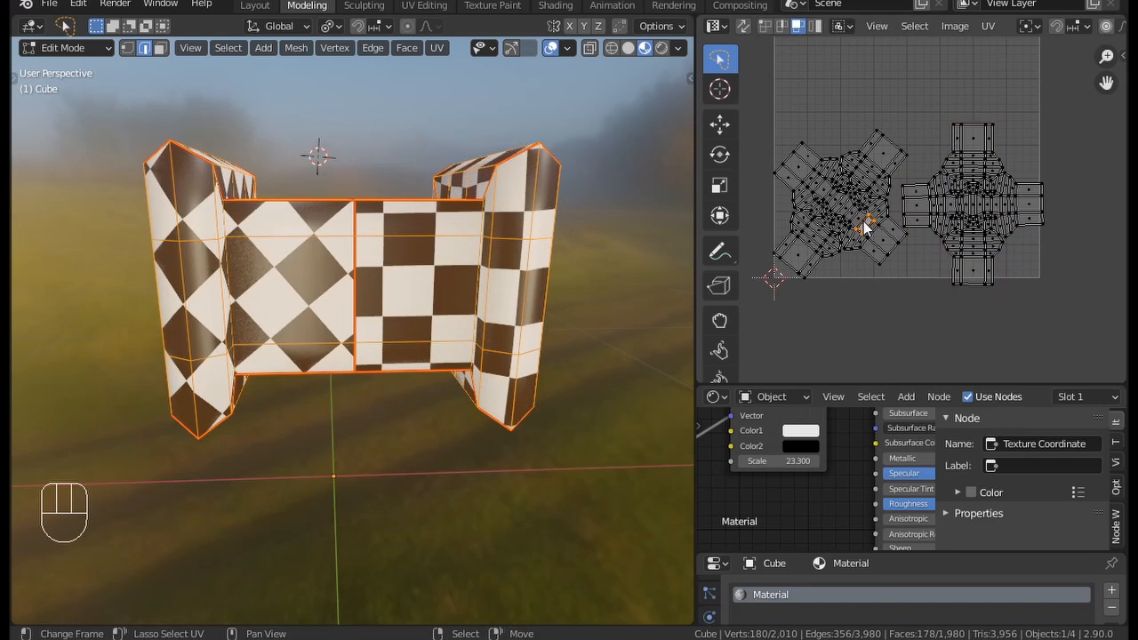
Step: Rotate the other linked UV island upright to match and move it clear of its neighbour
key("l")
key("r")
key("ctrl")
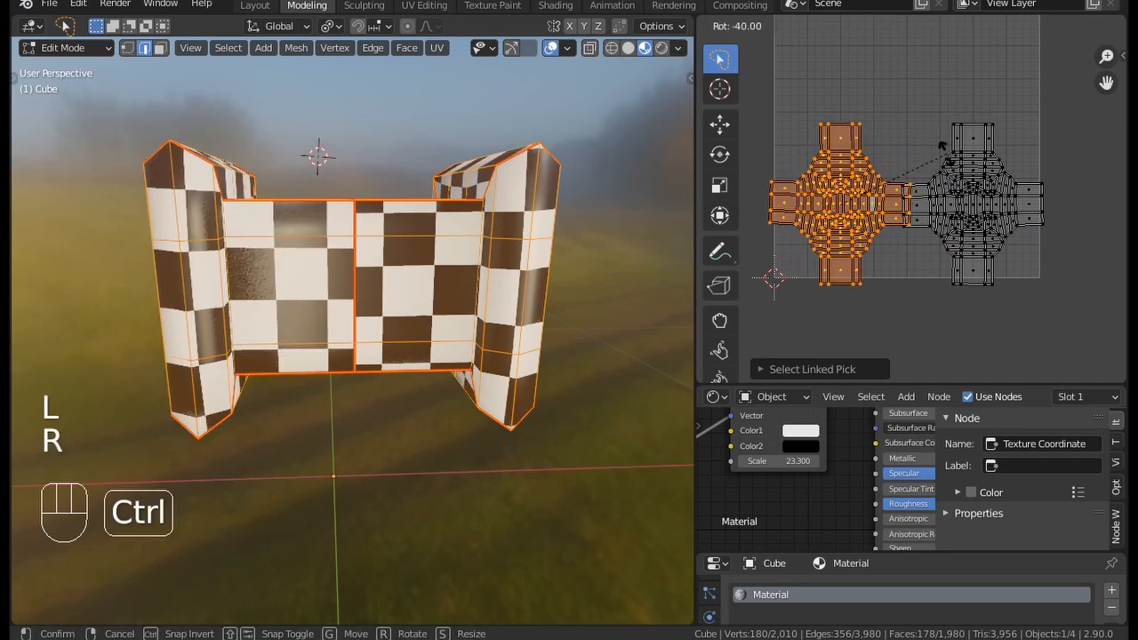
left_click(914, 177)
key("g")
left_click(903, 182)
key("r")
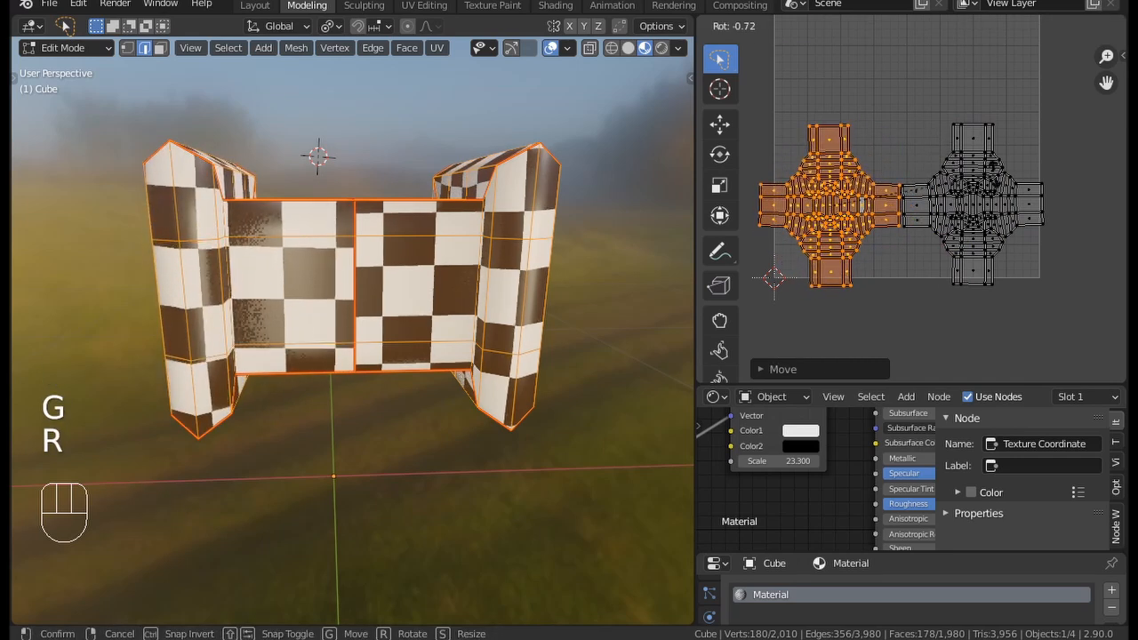
key("g")
left_click(907, 182)
Step: Check the straightened checker pattern around the isolated part and reveal all hidden geometry of the P90
middle_click_drag(254, 315, 483, 421)
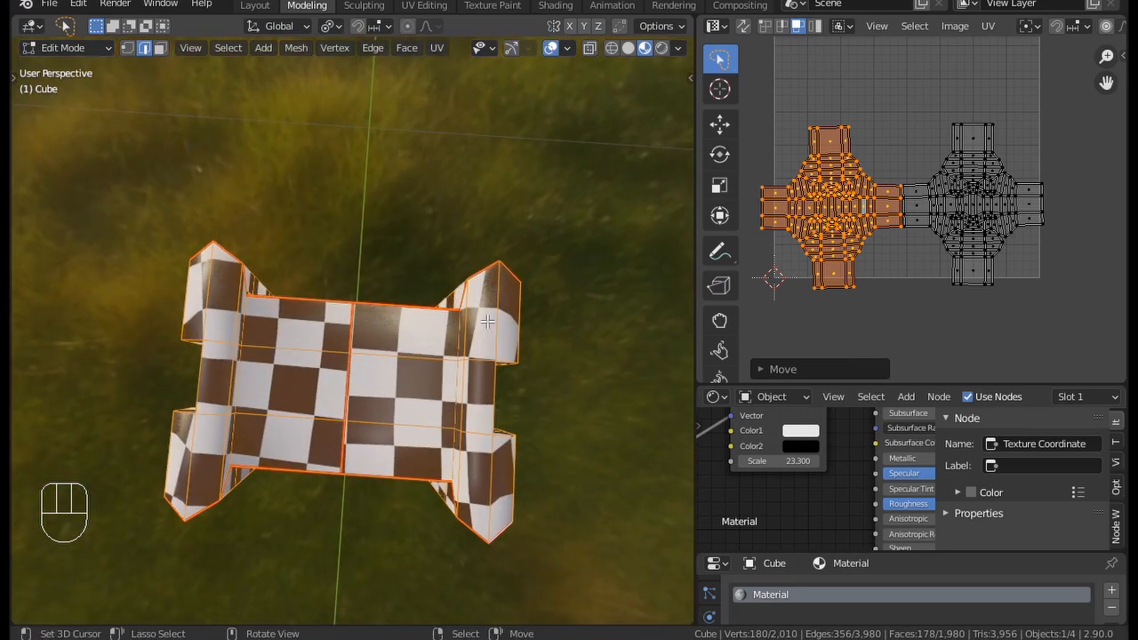
middle_click_drag(503, 349, 323, 342)
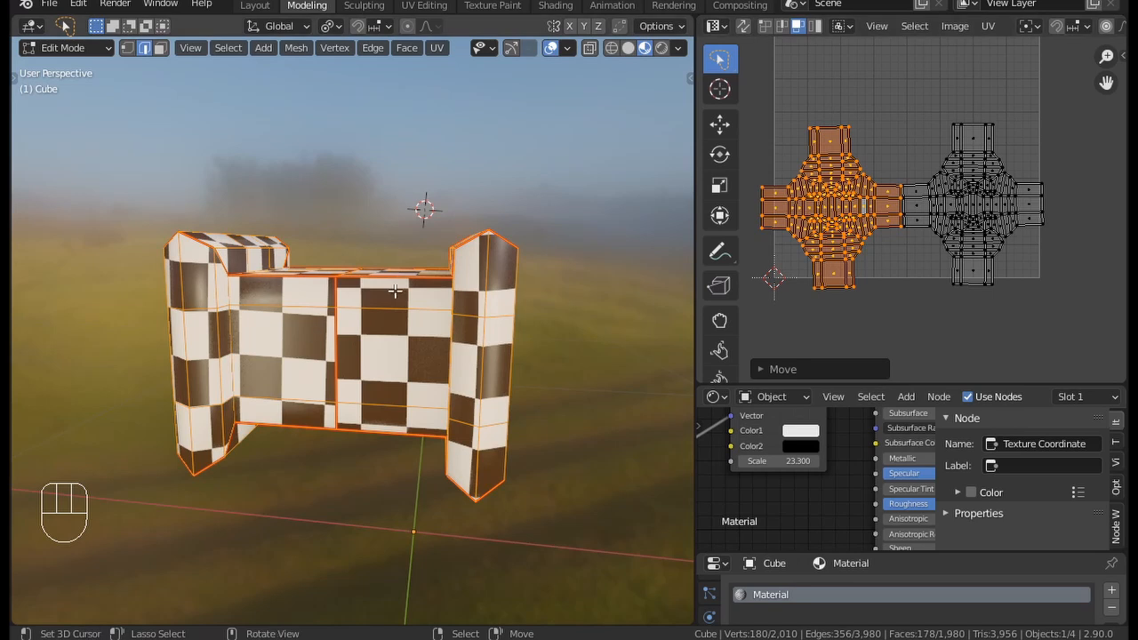
middle_click_drag(439, 325, 394, 216)
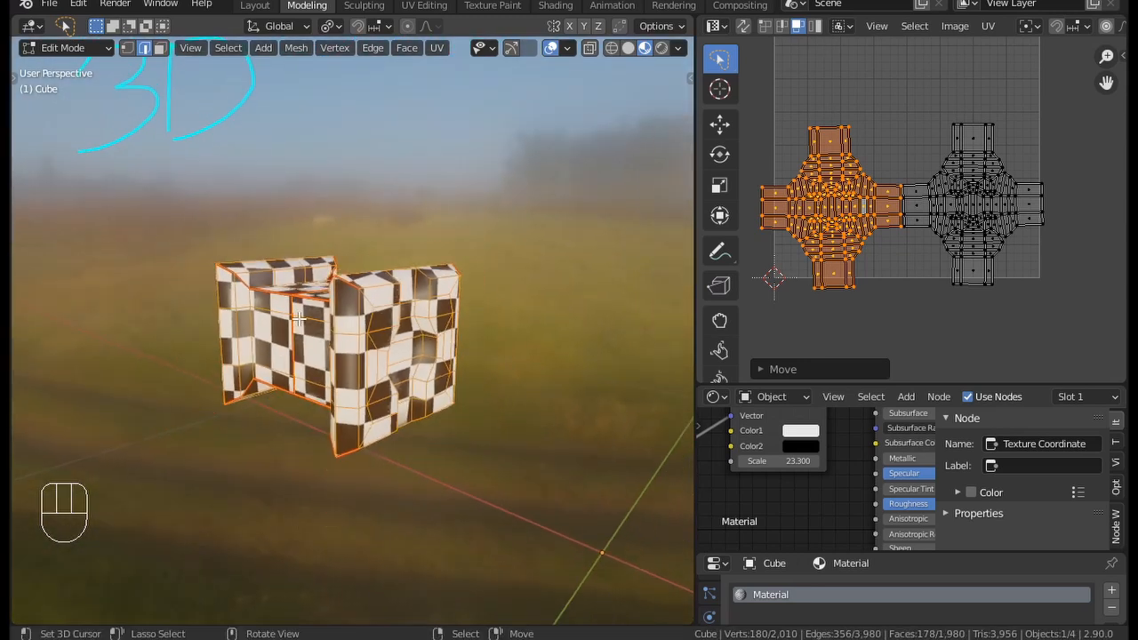
key("KP_Divide")
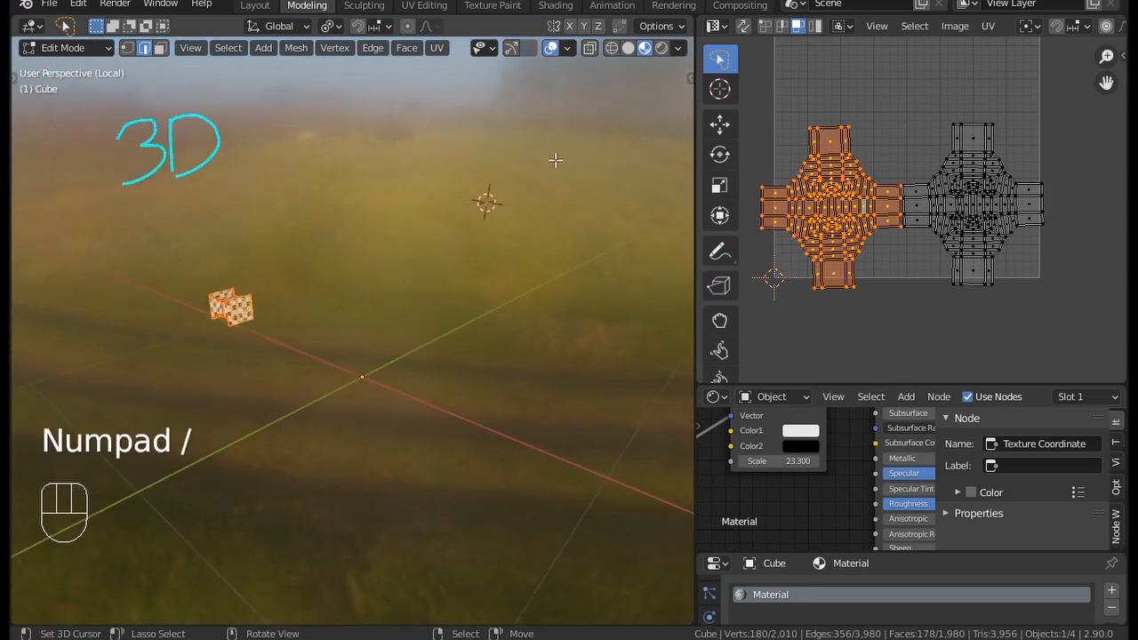
key("alt+h")
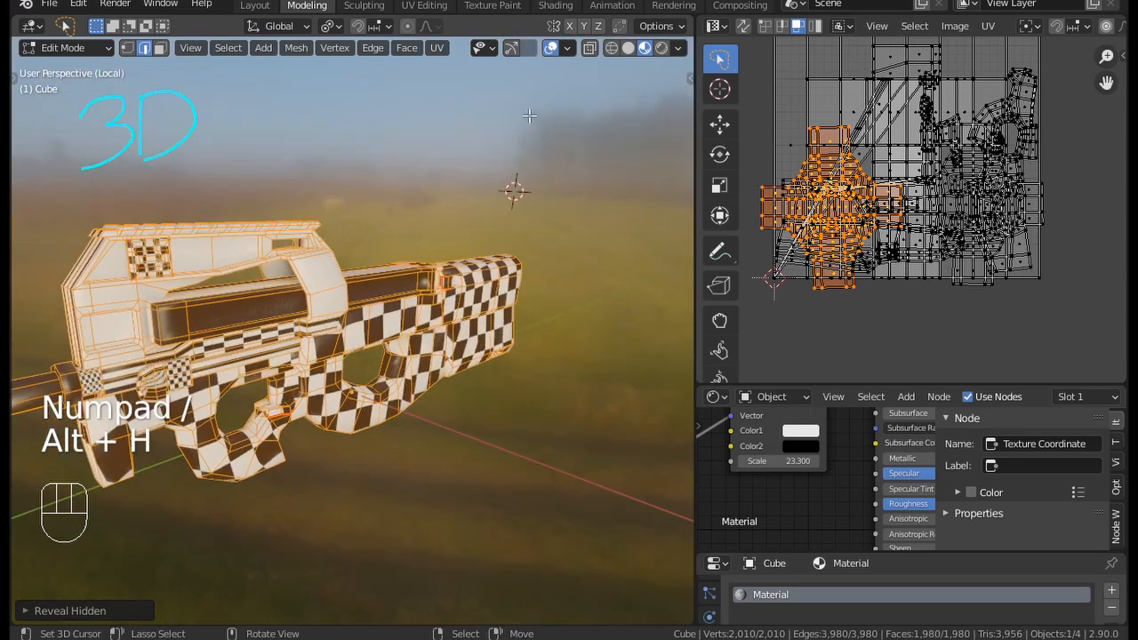
Step: In Solid shading, select the upper housing with its linked geometry and hide everything else
left_click(628, 47)
mouse_move(345, 239)
middle_mouse_down("shift")
mouse_move(511, 163)
mouse_move(245, 178)
mouse_move(361, 343)
middle_mouse_up("shift")
left_click(245, 177)
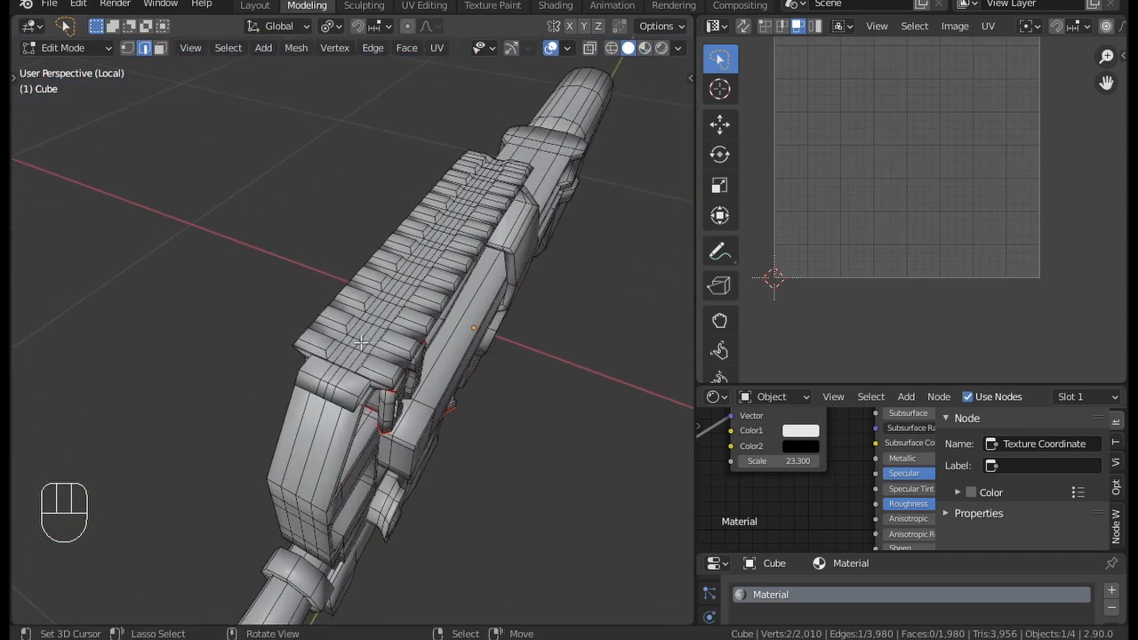
key("l")
key("KP_Divide")
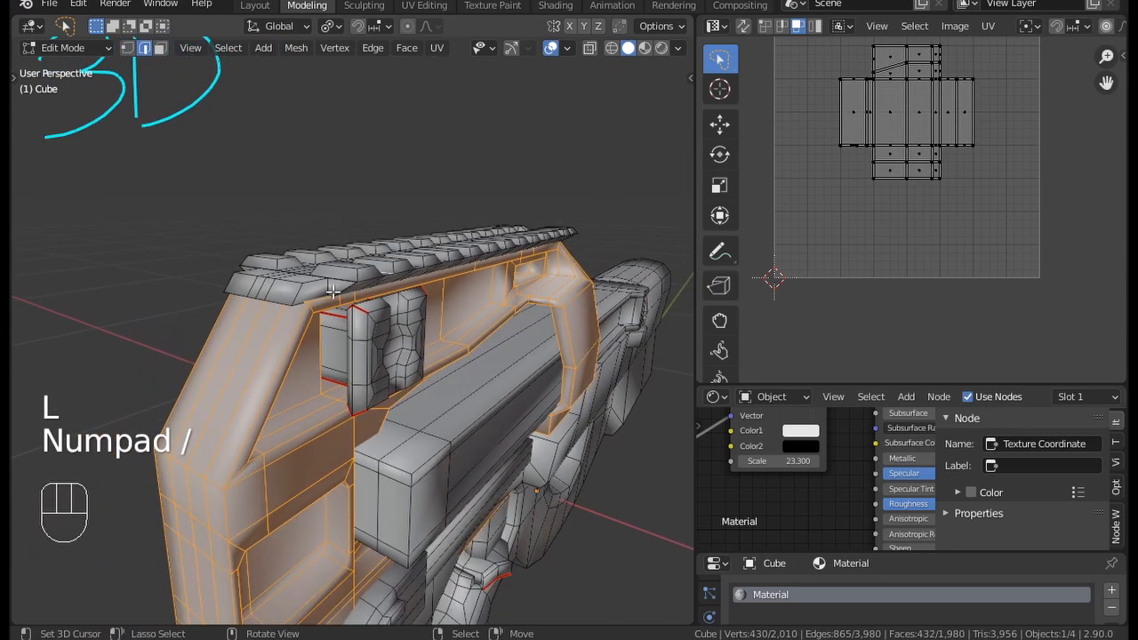
key("ctrl+i")
key("h")
Step: Select the lengthwise centre edge loop around the upper housing and mark it as a seam
middle_click_drag(321, 325, 363, 345)
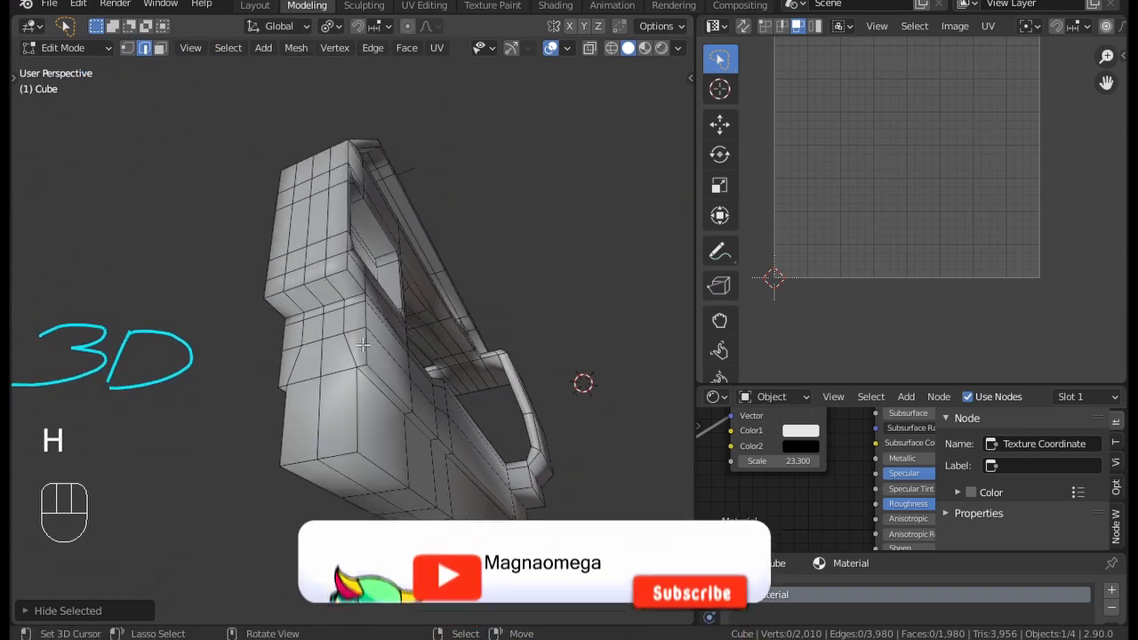
left_click(315, 401, "alt+shift")
mouse_move(314, 401)
middle_mouse_down()
mouse_move(474, 317)
mouse_move(419, 310)
mouse_move(453, 297)
mouse_move(411, 290)
mouse_move(445, 287)
mouse_move(415, 330)
mouse_move(424, 346)
mouse_move(317, 400)
mouse_move(445, 330)
mouse_move(275, 347)
mouse_move(301, 277)
middle_mouse_up()
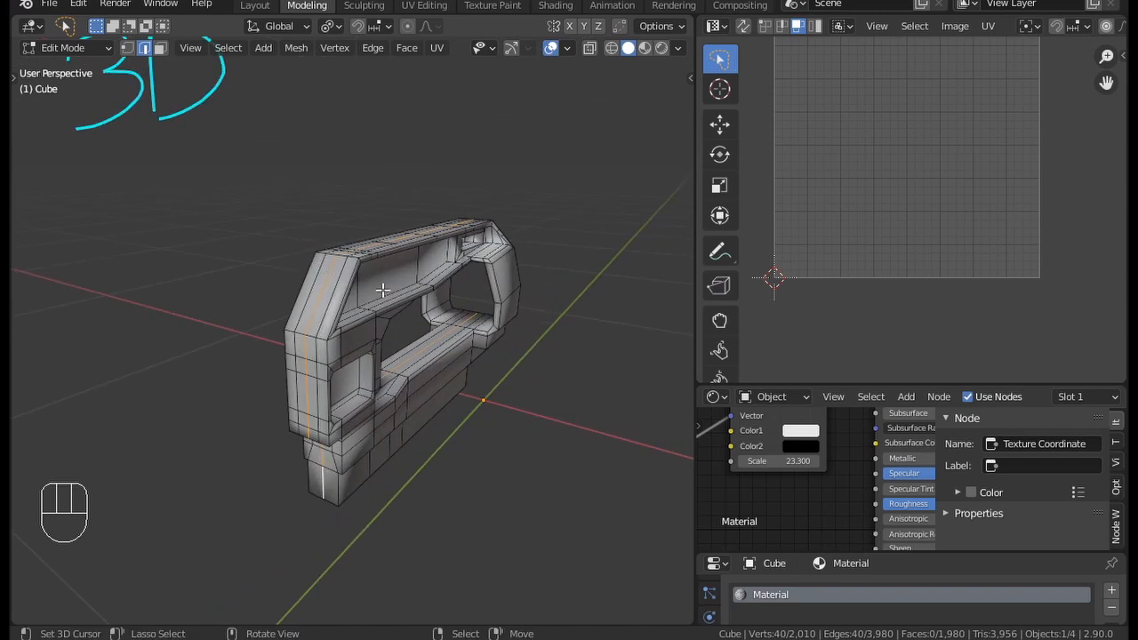
middle_click_drag(431, 342, 427, 318)
key("ctrl+e")
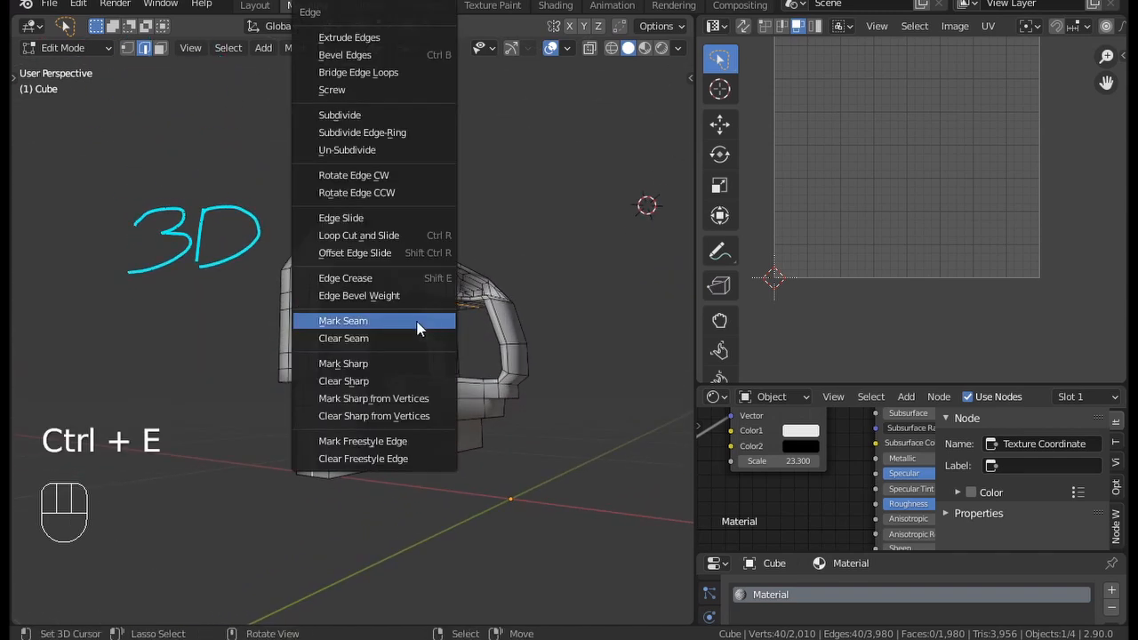
left_click(390, 320)
Step: Unwrap the whole upper housing and examine the resulting UV layout
key("a")
middle_click_drag(925, 125, 910, 180)
middle_click_drag(450, 278, 435, 312)
key("u")
left_click(371, 313)
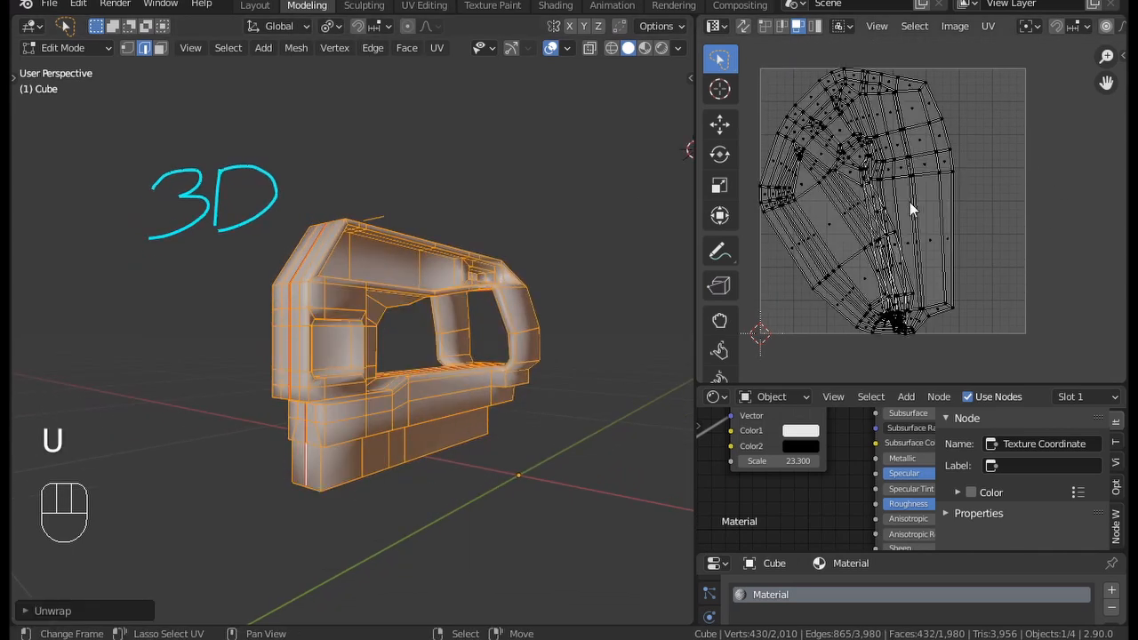
scroll(889, 198, "up", 2)
scroll(898, 231, "down", 2)
Step: Select the rim edge loops at both ends of the housing's front opening and mark them as seams
middle_click_drag(595, 322, 468, 256)
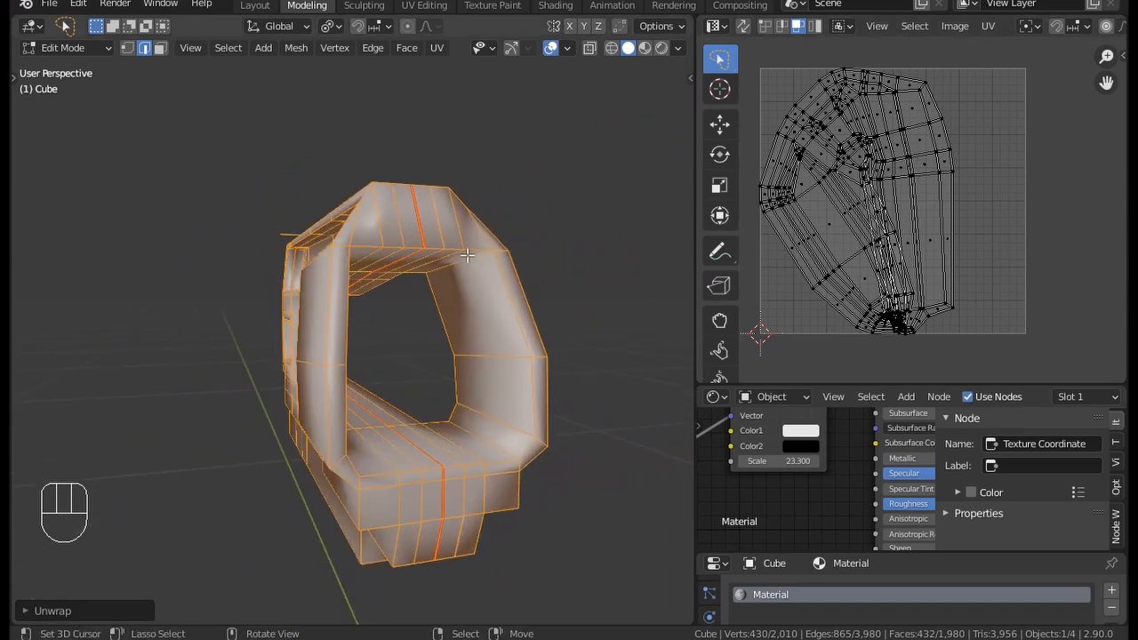
middle_click_drag(343, 260, 473, 287)
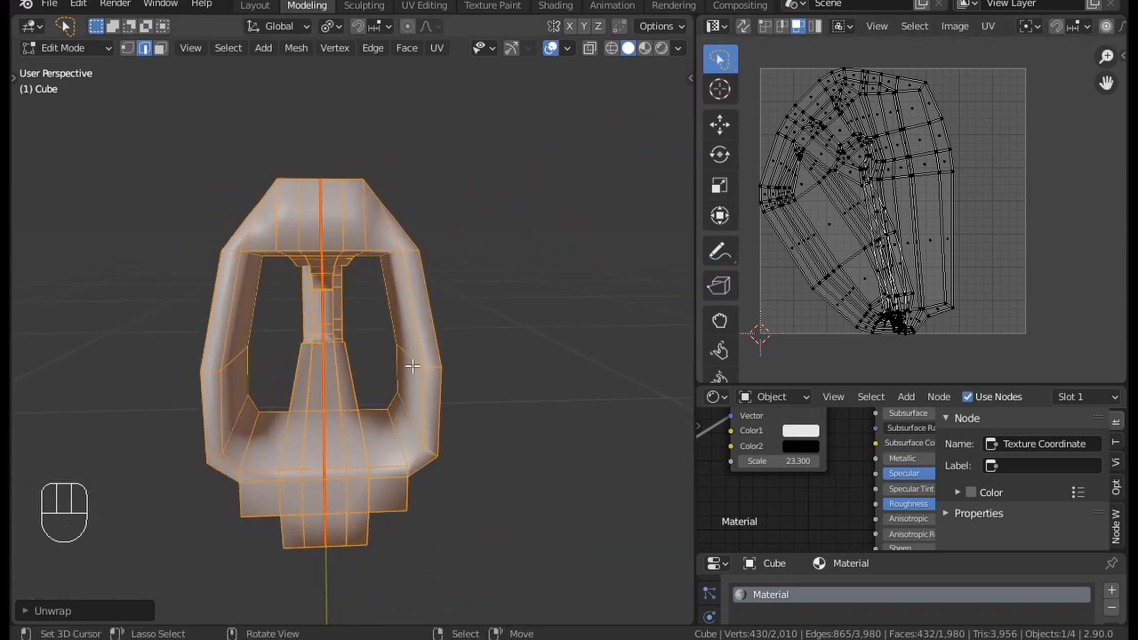
left_click(335, 473)
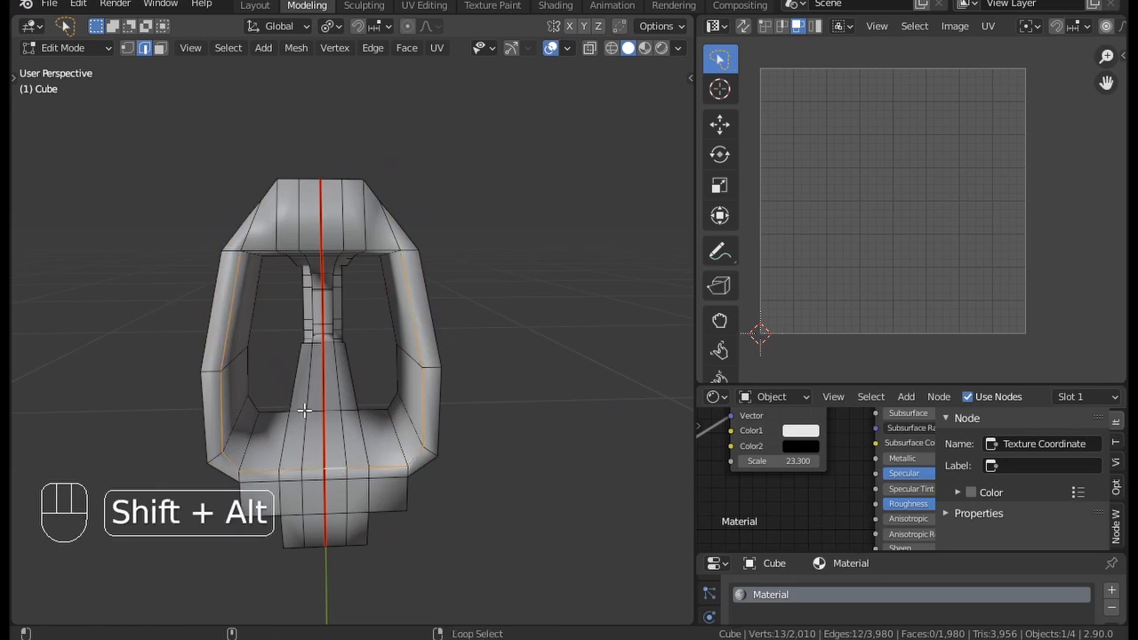
middle_click_drag(267, 407, 306, 174)
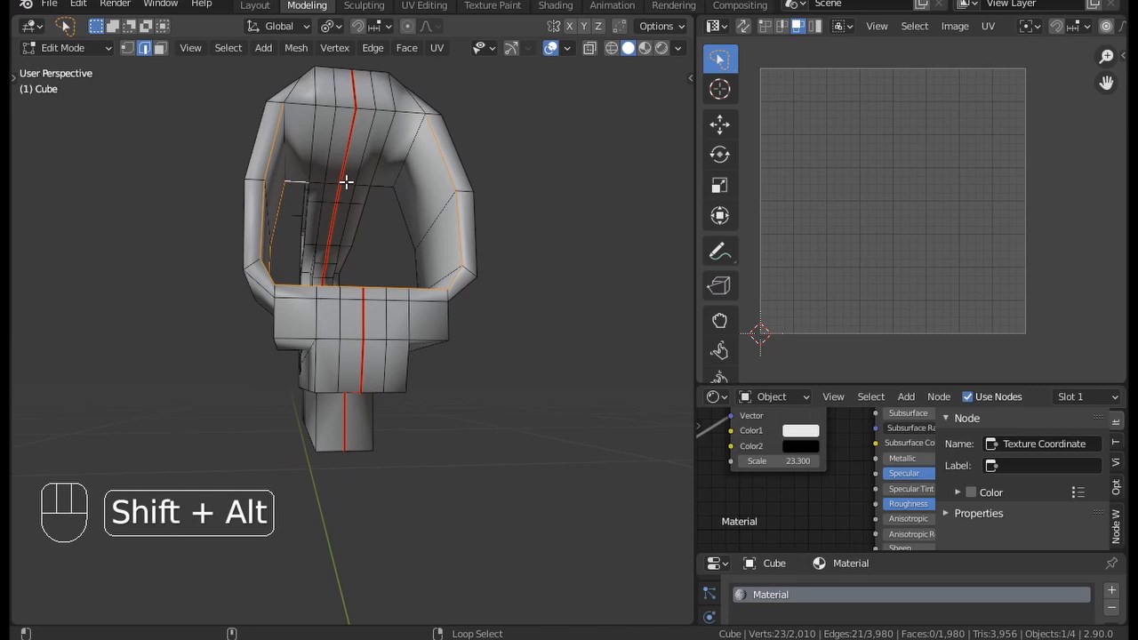
left_click(401, 199, "alt+shift")
middle_click_drag(401, 199, 414, 399)
key("ctrl+e")
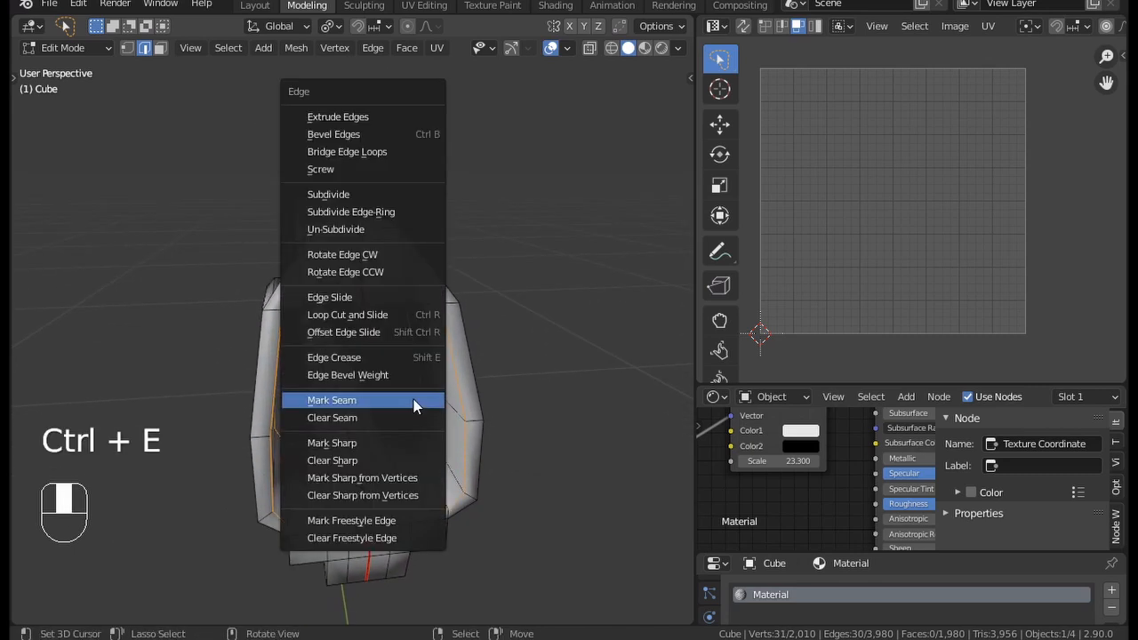
left_click(359, 401)
Step: Clear the seam from the centre edge along the inner ceiling of the front opening
key("ctrl+e")
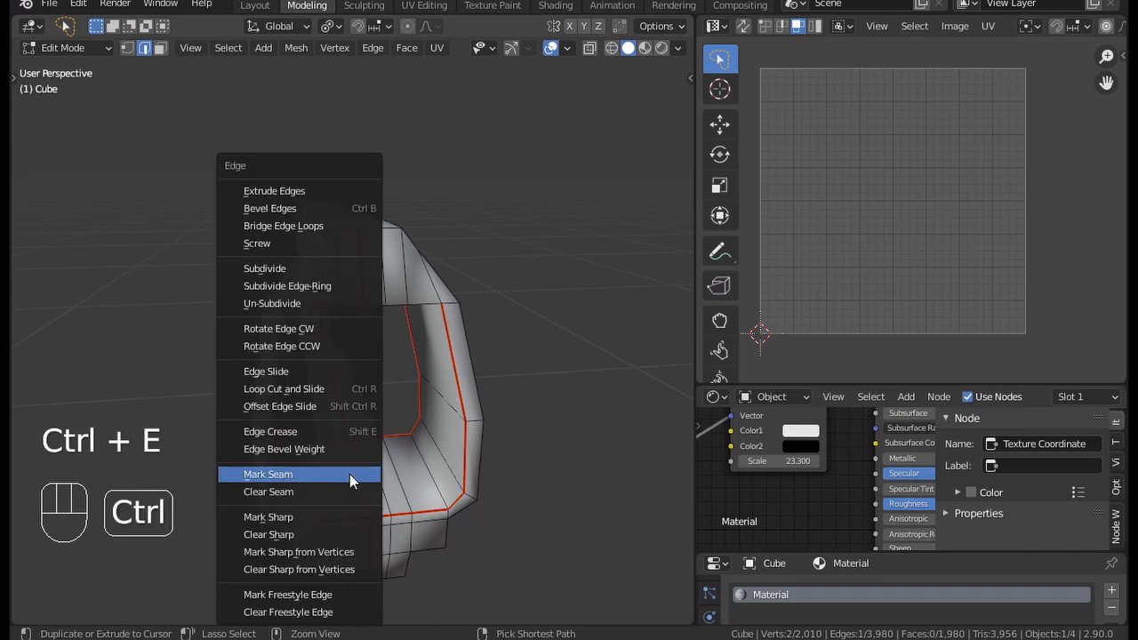
middle_click_drag(555, 331, 311, 135)
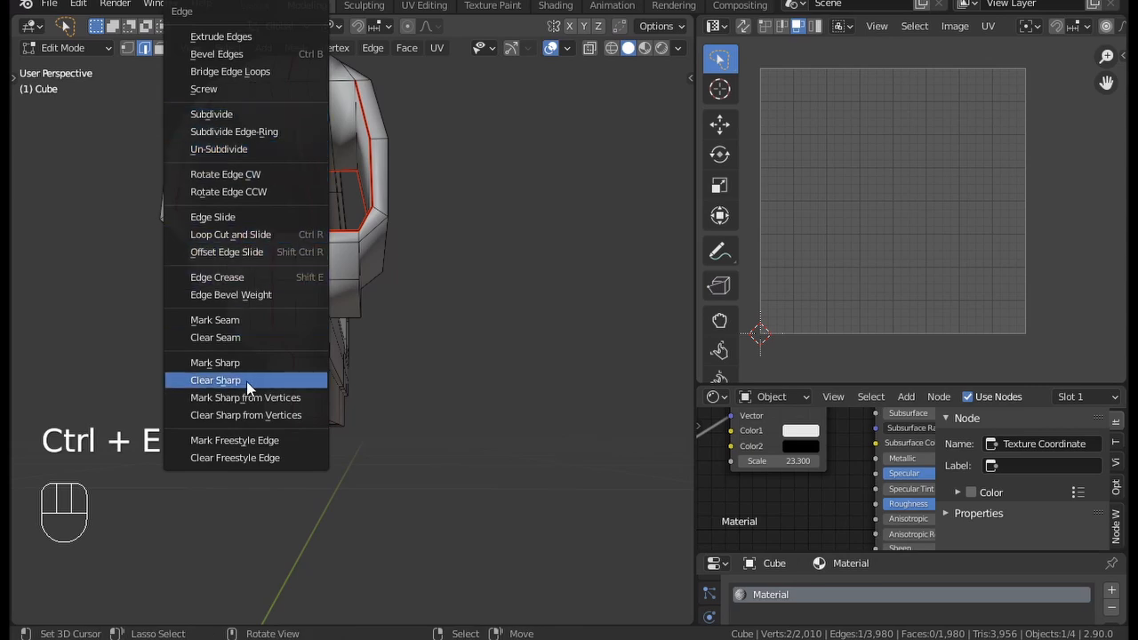
left_click(215, 337)
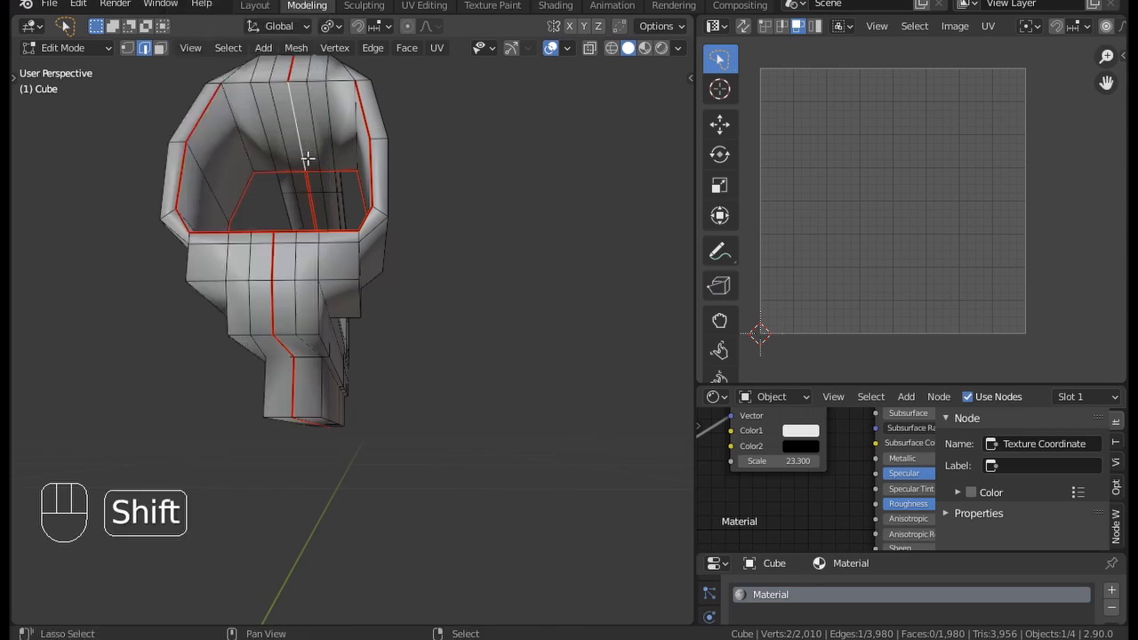
Step: Select the row of edges across the top of the front opening's rim and mark it as a seam
middle_click_drag(305, 158, 284, 180)
left_click(284, 179, "alt+shift")
left_click(285, 179, "alt+shift")
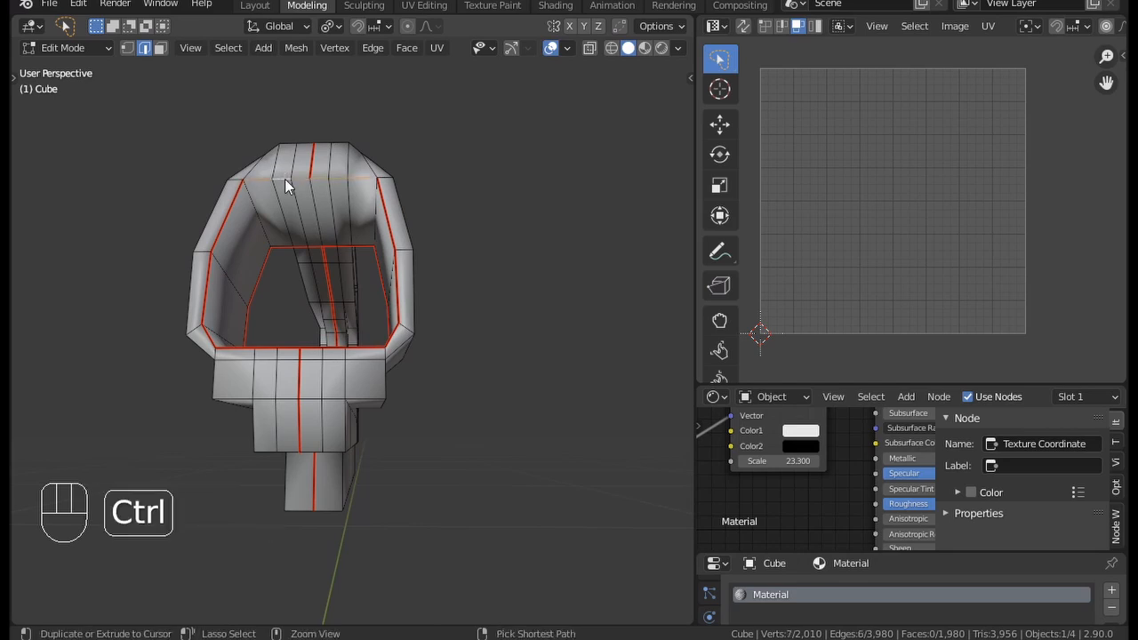
key("ctrl+e")
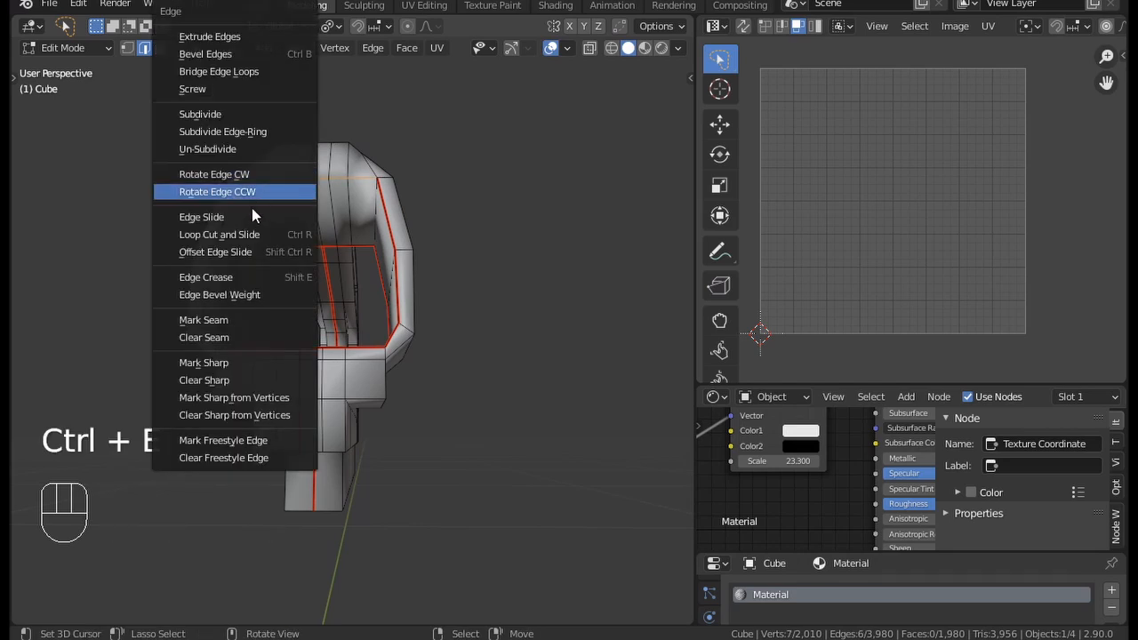
left_click(230, 320)
Step: Select the edge loops around both ends of the small rectangular slot near the housing's top and mark them as seams
middle_click_drag(358, 244, 467, 321)
scroll(472, 275, "up", 6)
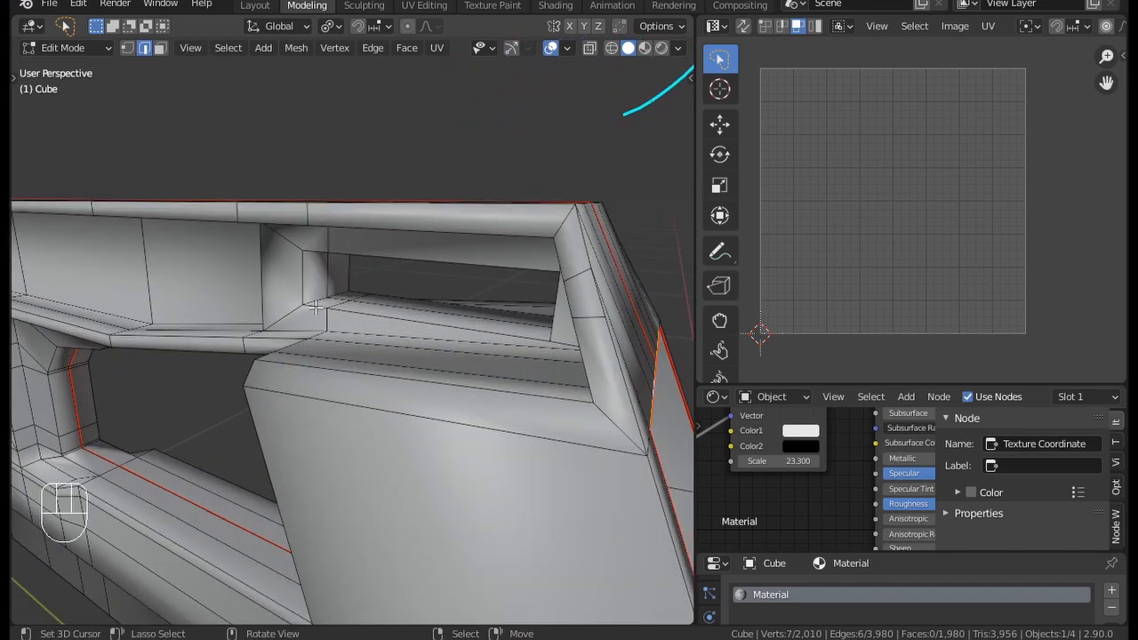
left_click(316, 307, "alt+shift")
middle_click_drag(315, 307, 353, 249)
left_click(361, 205, "alt+shift")
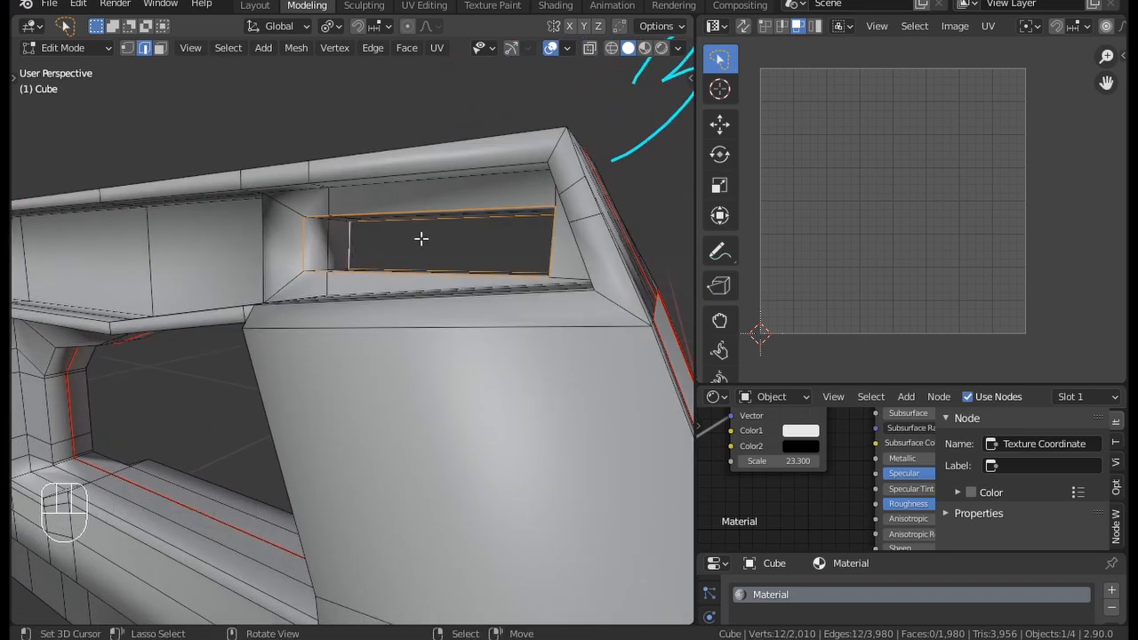
middle_click_drag(421, 238, 312, 199)
key("ctrl+e")
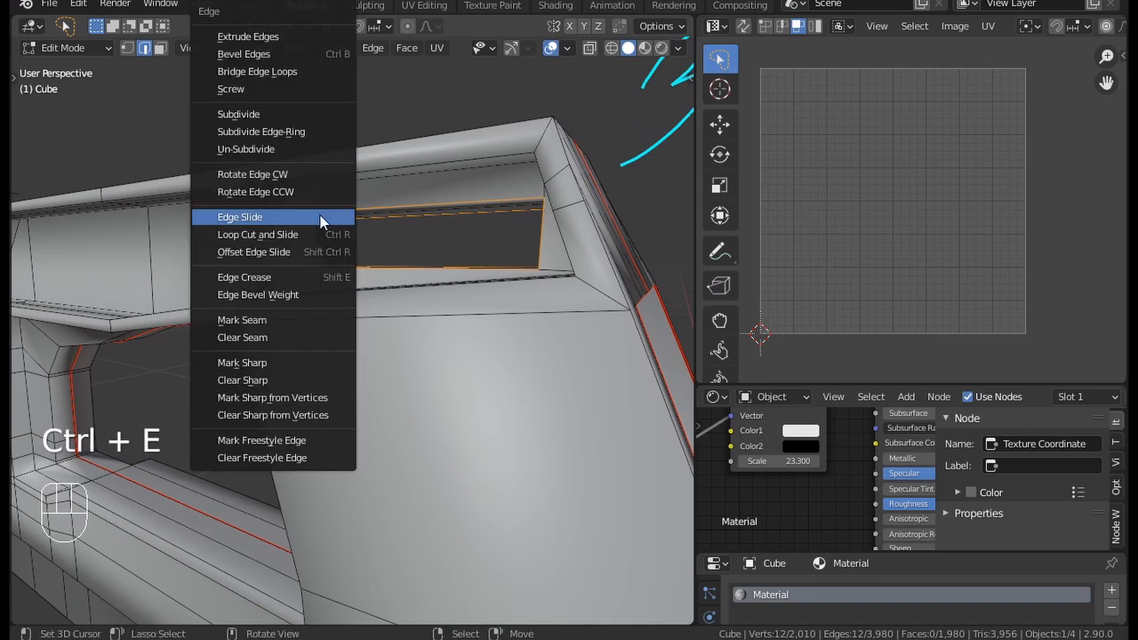
left_click(266, 319)
Step: Select the short corner edges inside the rectangular slot and mark them as seams to split its inner walls
mouse_move(266, 320)
middle_mouse_down()
mouse_move(294, 327)
mouse_move(388, 288)
mouse_move(502, 322)
middle_mouse_up()
left_click(316, 306, "shift")
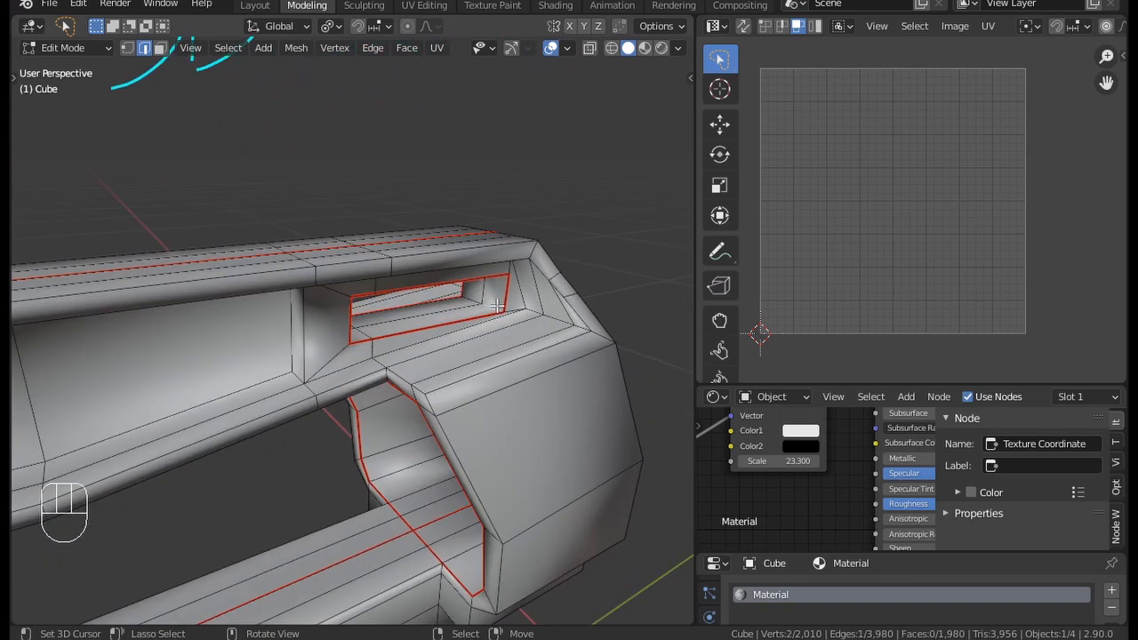
left_click(496, 306, "alt+shift")
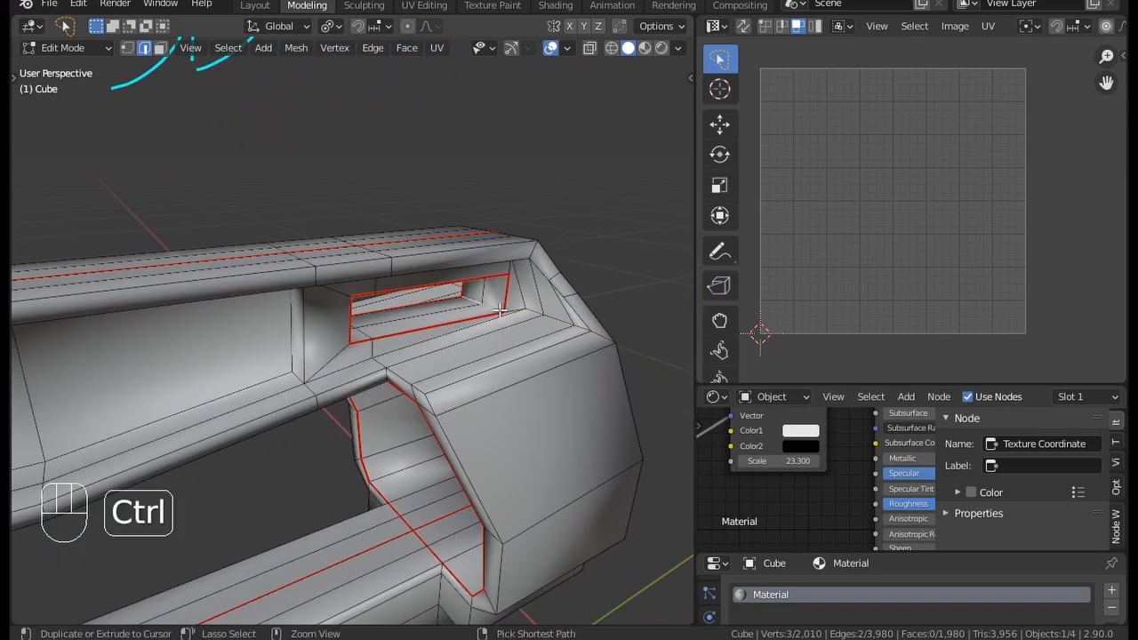
key("ctrl+e")
left_click(500, 311)
Step: Select the crosswise bottom edges at the front and rear of the housing's lower section and mark them as seams
middle_click_drag(500, 310, 303, 258)
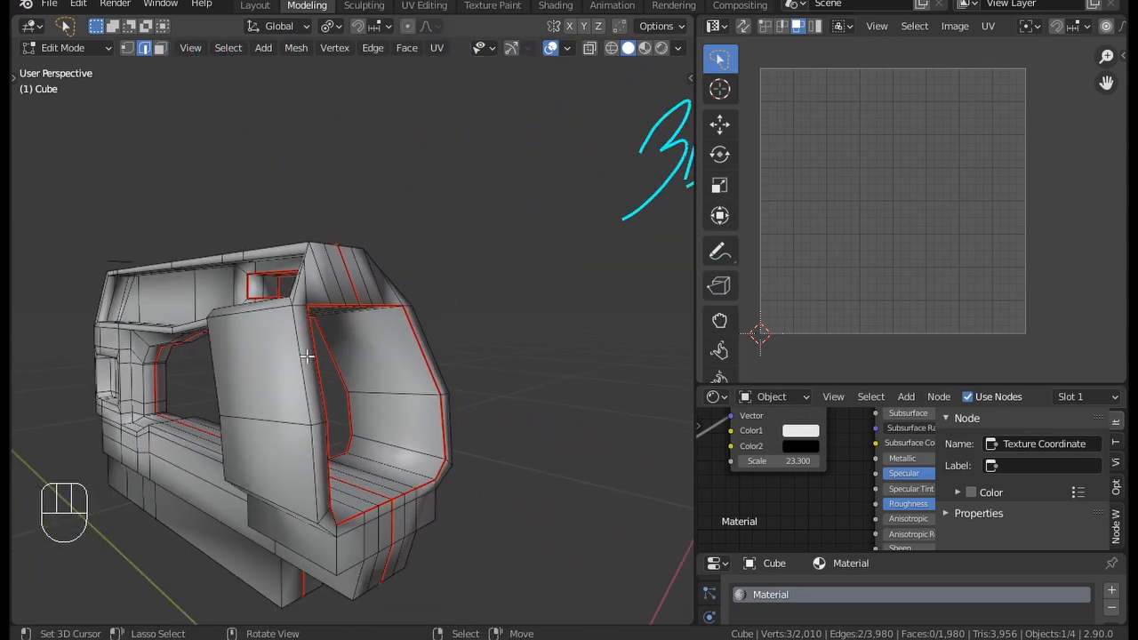
middle_click_drag(306, 357, 409, 345)
middle_click_drag(409, 345, 546, 280, "shift")
middle_click_drag(445, 396, 490, 341)
scroll(490, 340, "down", 1)
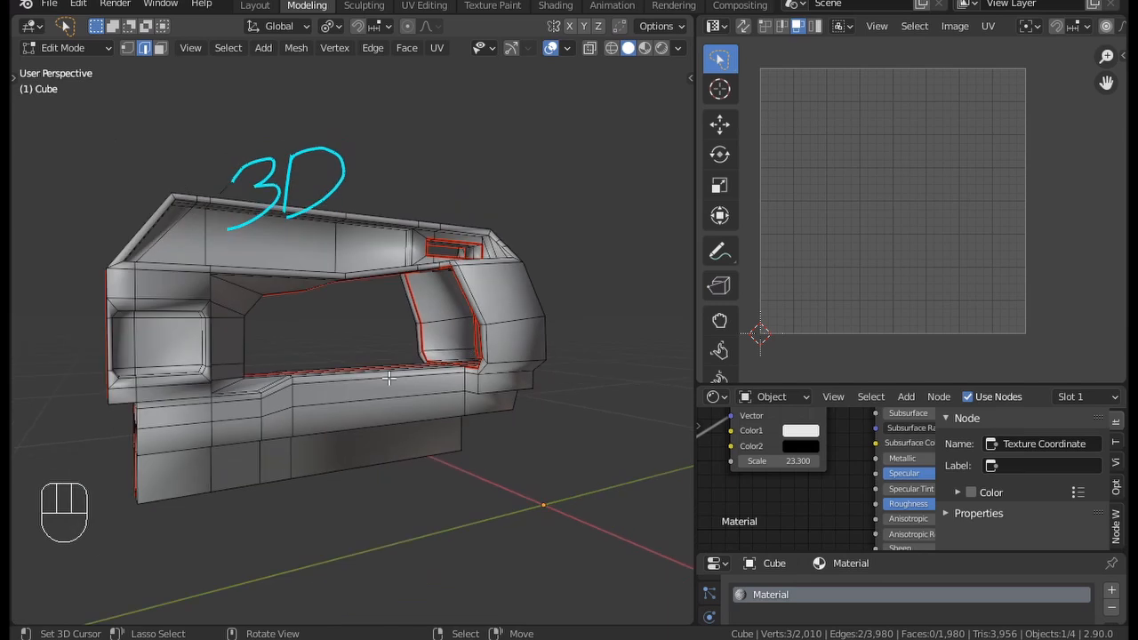
mouse_move(388, 378)
middle_mouse_down()
mouse_move(213, 409)
mouse_move(308, 426)
mouse_move(239, 389)
mouse_move(282, 305)
mouse_move(329, 321)
mouse_move(374, 364)
mouse_move(234, 276)
mouse_move(293, 293)
mouse_move(416, 292)
mouse_move(356, 293)
mouse_move(311, 320)
mouse_move(458, 348)
mouse_move(287, 293)
mouse_move(491, 366)
mouse_move(427, 267)
mouse_move(353, 224)
mouse_move(375, 363)
middle_mouse_up()
scroll(416, 281, "up", 2)
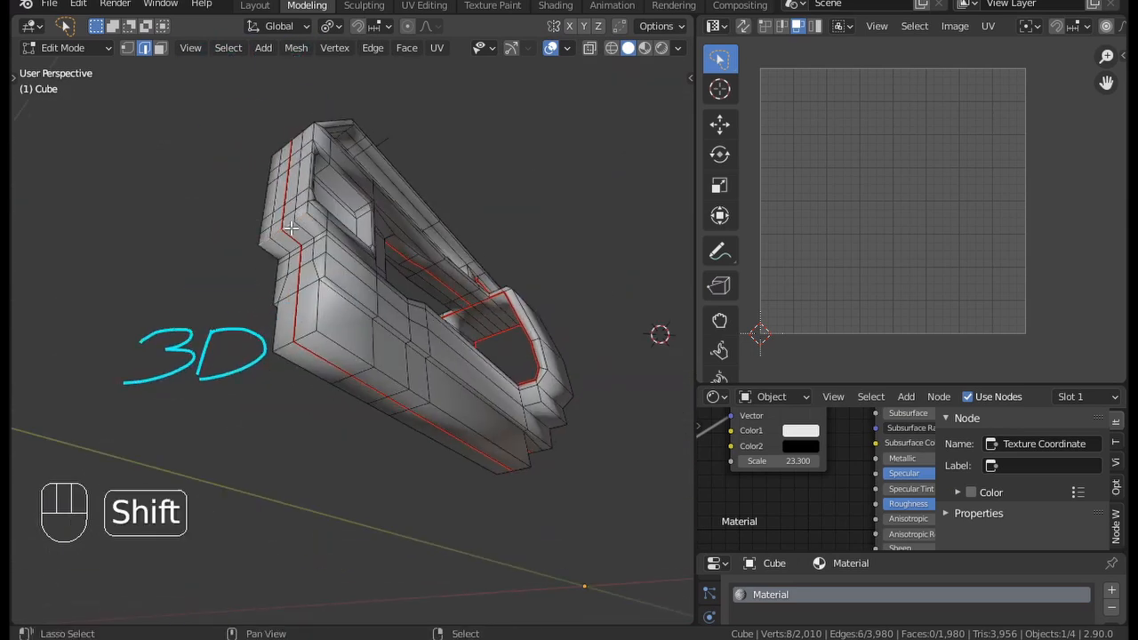
right_click(309, 340, "alt+shift")
middle_click_drag(309, 340, 333, 383)
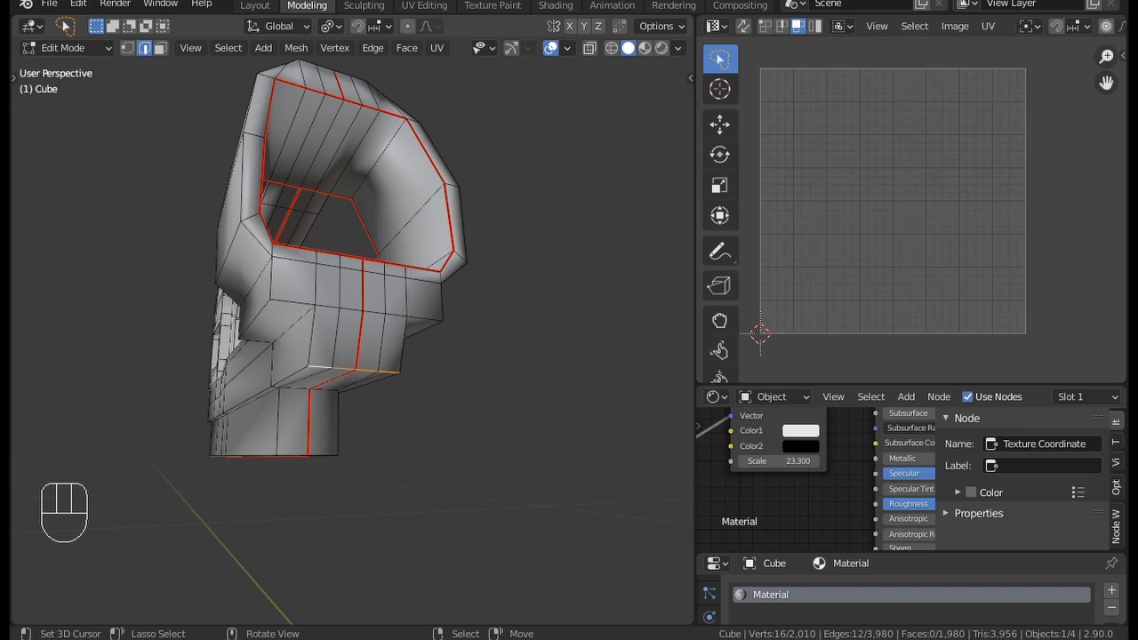
mouse_move(343, 350)
middle_mouse_down()
mouse_move(338, 338)
mouse_move(342, 347)
middle_mouse_up()
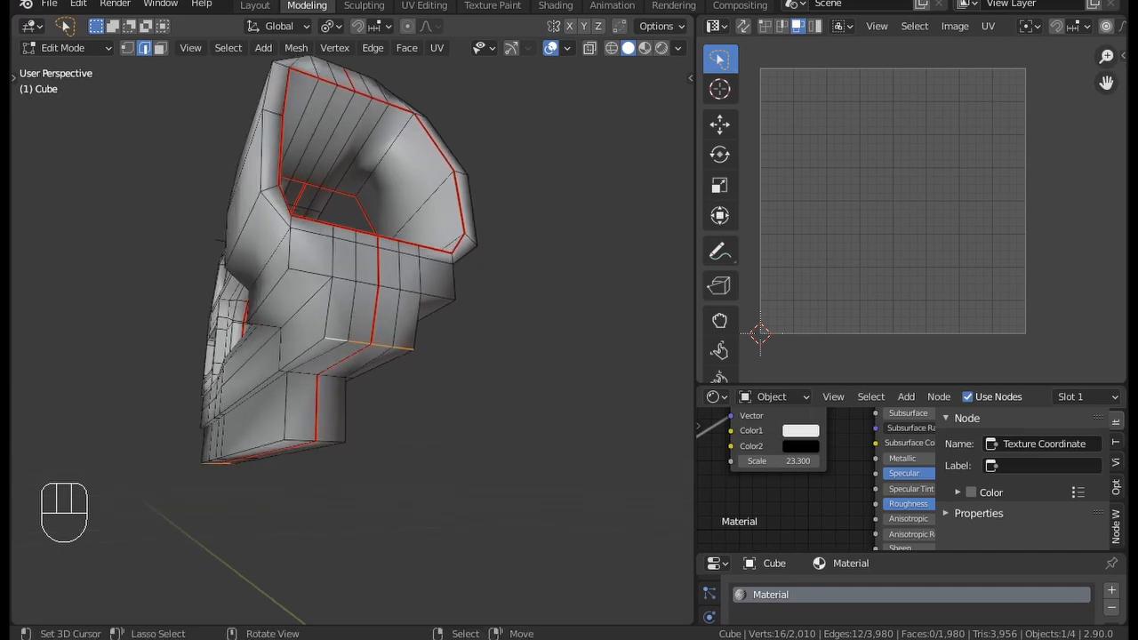
middle_click_drag(350, 359, 365, 324)
key("ctrl+e")
left_click(286, 422)
Step: Unwrap the whole upper housing with its new seams and examine the separated islands in an enlarged UV layout
key("a")
key("u")
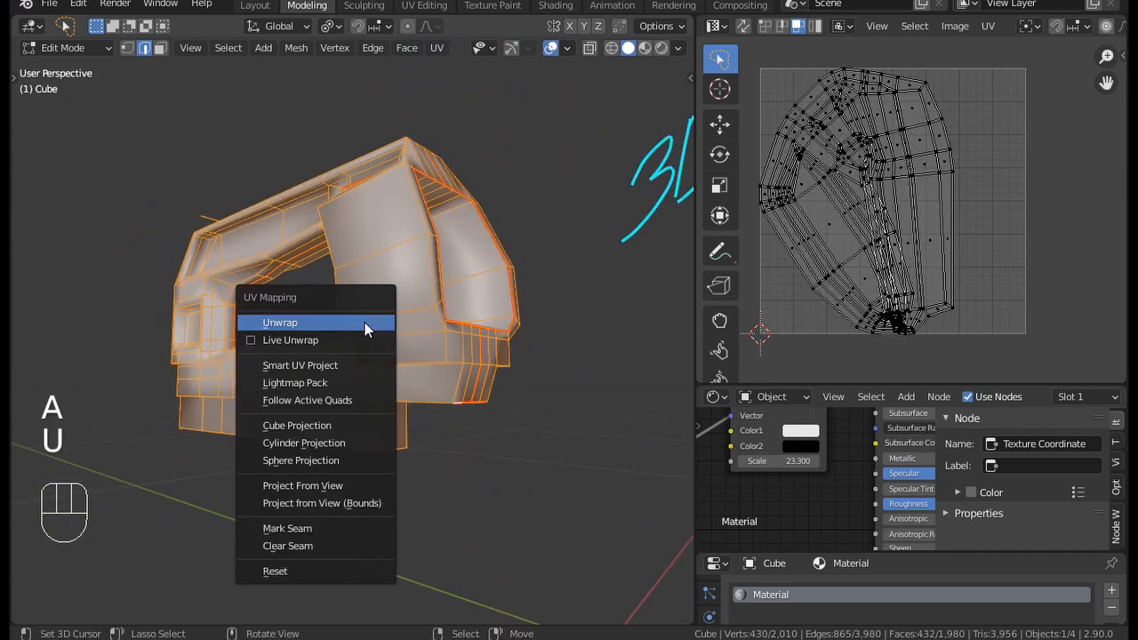
left_click(364, 323)
key("ctrl+space")
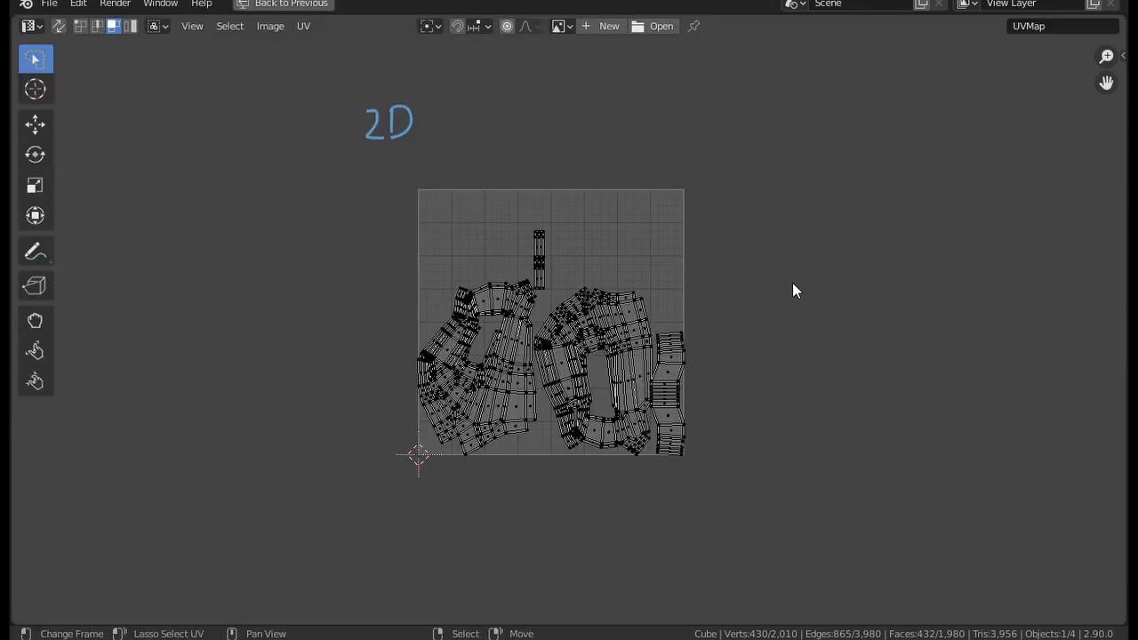
scroll(634, 346, "up", 6)
scroll(716, 240, "down", 2)
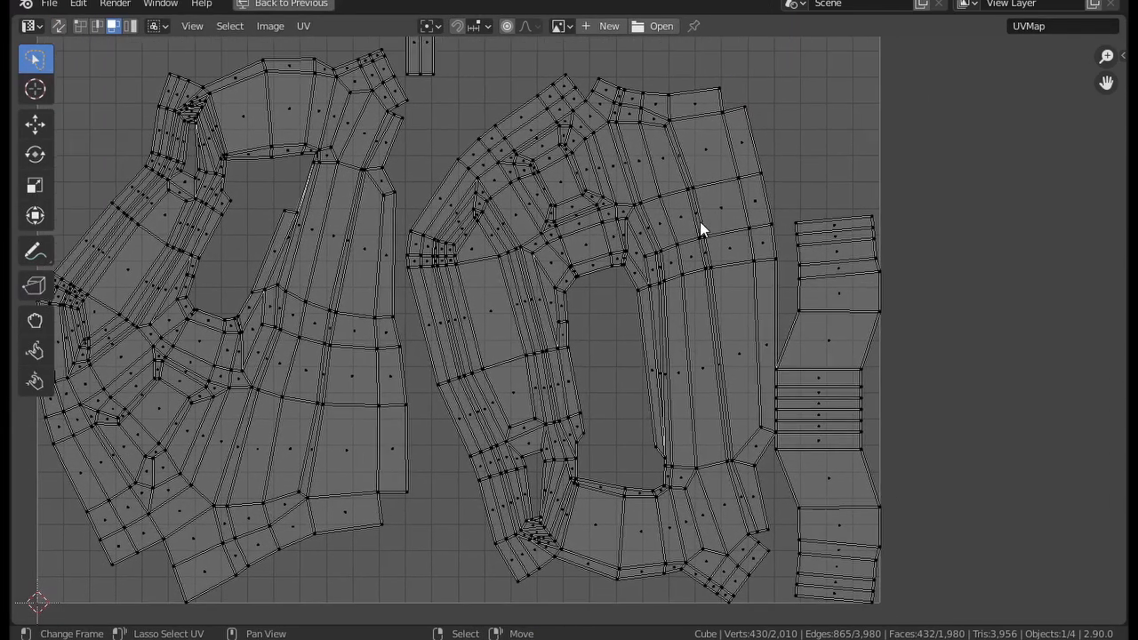
left_click(859, 327)
scroll(852, 329, "down", 3)
key("ctrl+space")
Step: Deselect and reselect the whole housing while comparing the mesh with its UV layout
middle_click_drag(563, 318, 630, 342)
scroll(922, 240, "down", 3)
middle_click_drag(810, 235, 856, 259)
right_click(840, 247)
scroll(817, 246, "up", 2)
right_click(859, 255)
key("a")
key("a")
key("a")
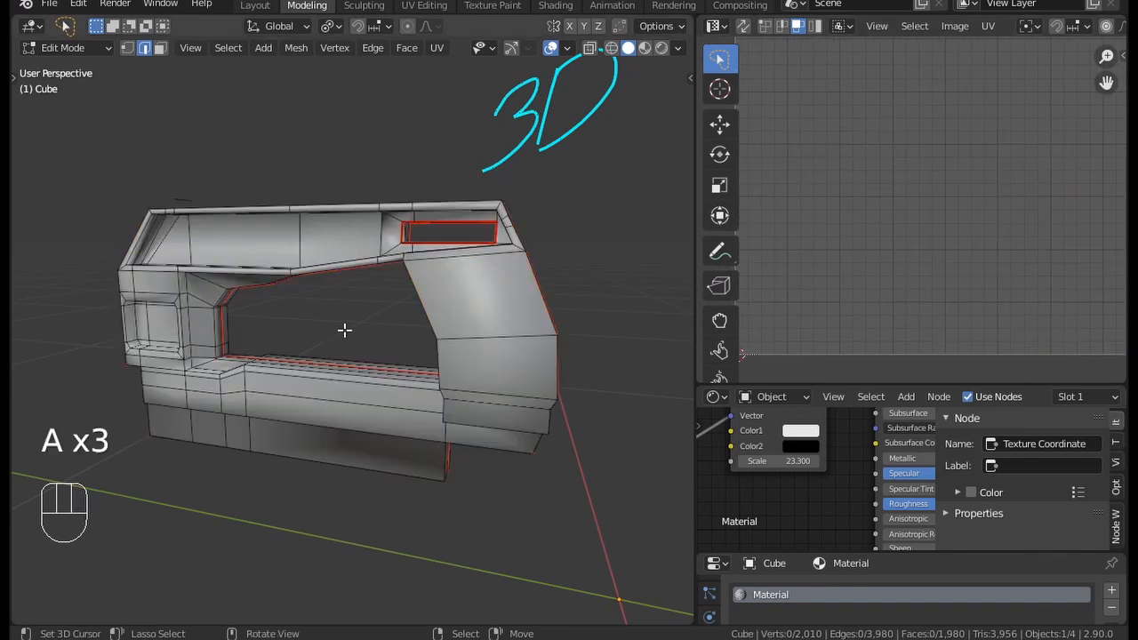
scroll(943, 244, "down", 2)
key("a")
Step: Hide one of the two large UV islands to identify its side of the housing, and undo the hiding
left_click(876, 244)
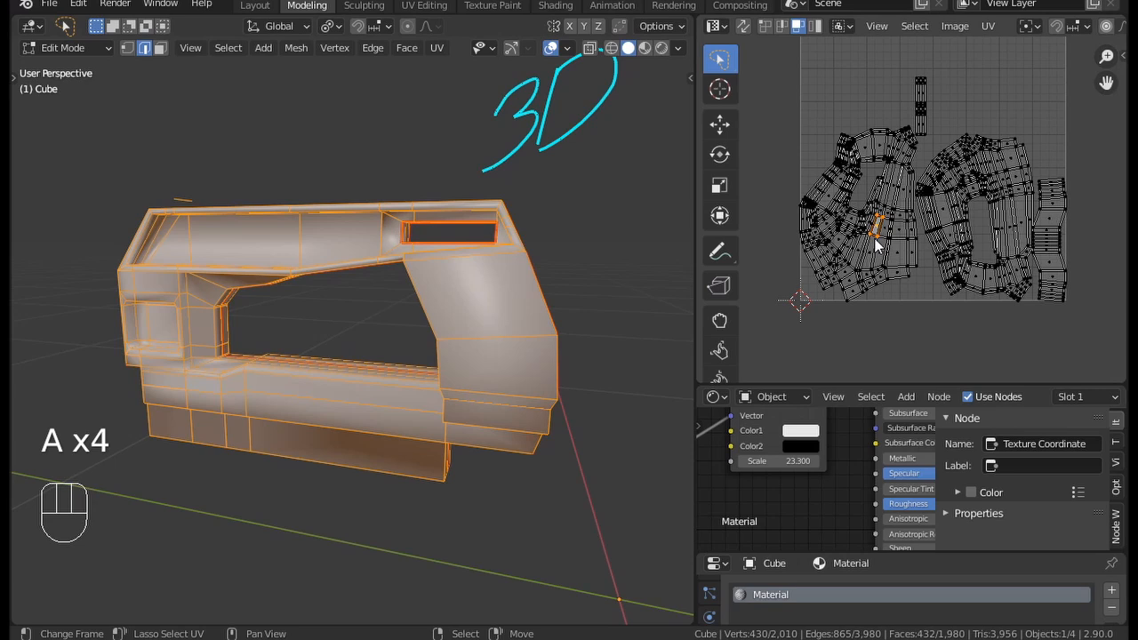
key("l")
key("h")
middle_click_drag(356, 266, 418, 283)
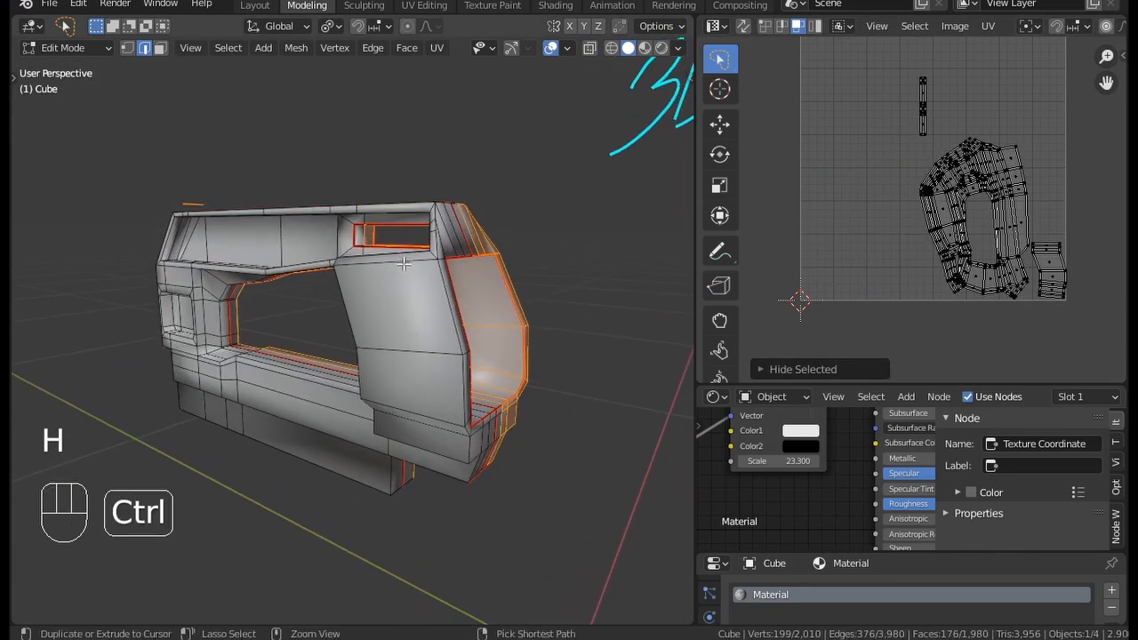
key("ctrl+z")
Step: Hide the narrow strip island to check that it belongs to the rectangular slot, and undo the hiding
middle_click_drag(938, 146, 876, 135)
right_click(874, 135)
key("l")
key("h")
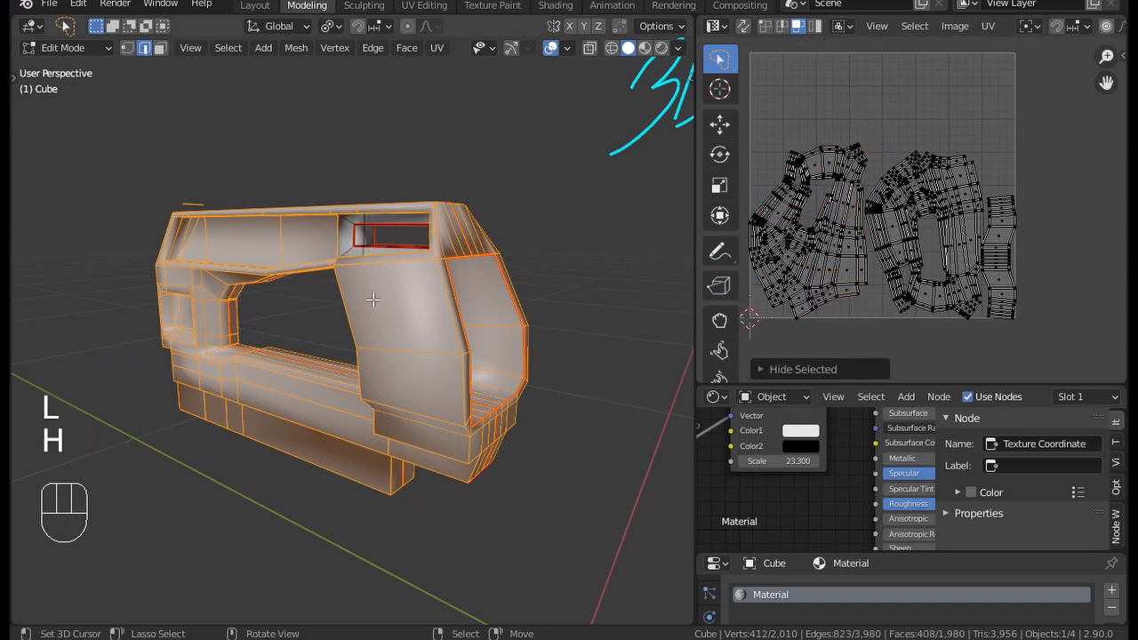
scroll(378, 240, "up", 3)
middle_click_drag(394, 223, 363, 251)
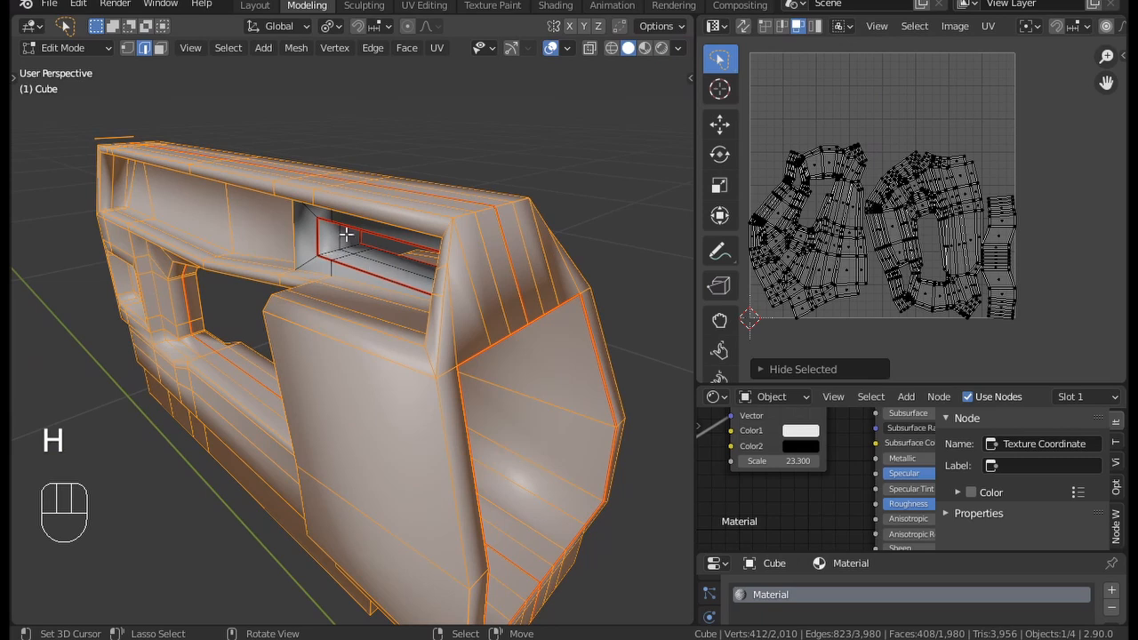
key("ctrl+z")
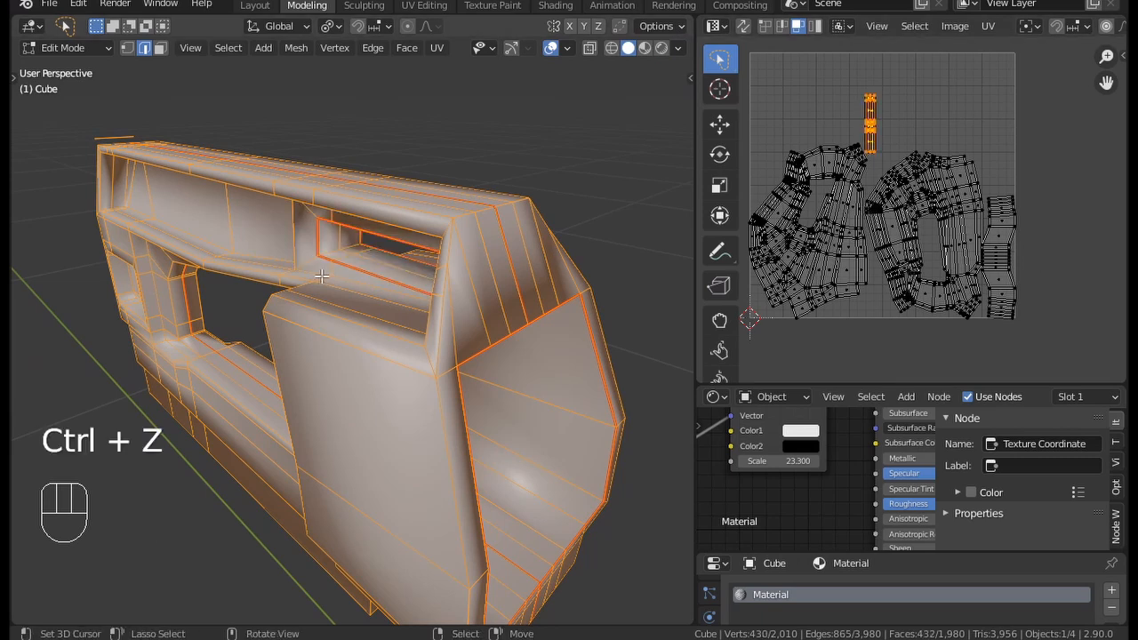
Step: Try hiding the wider strip island in edge select mode to identify its geometry, and undo the hiding
key("l")
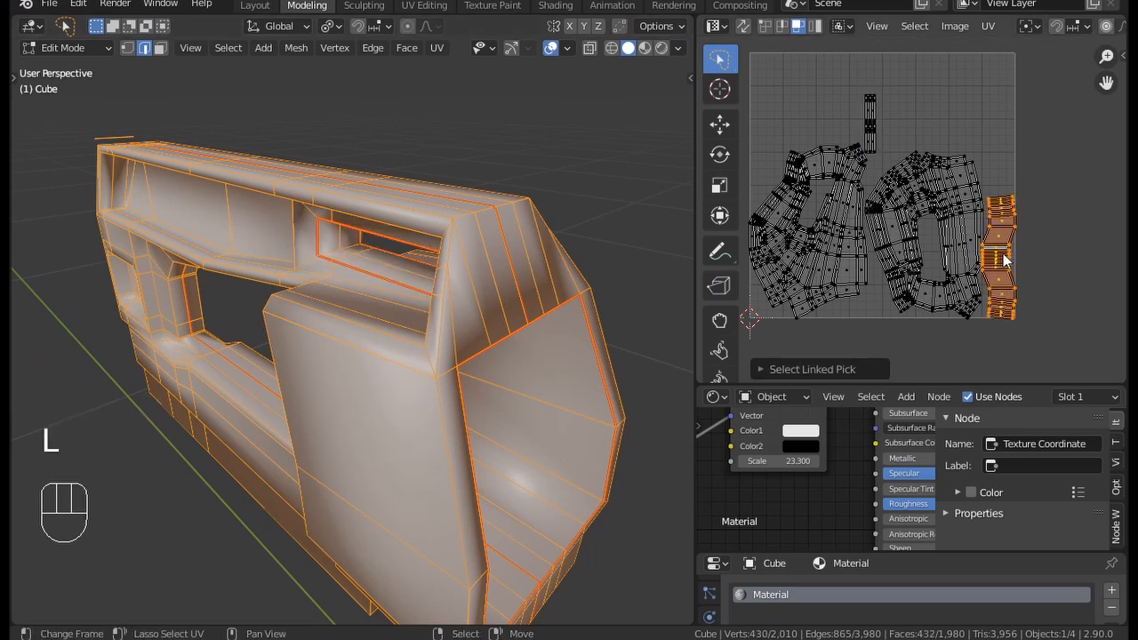
key("h")
middle_click_drag(400, 356, 284, 338)
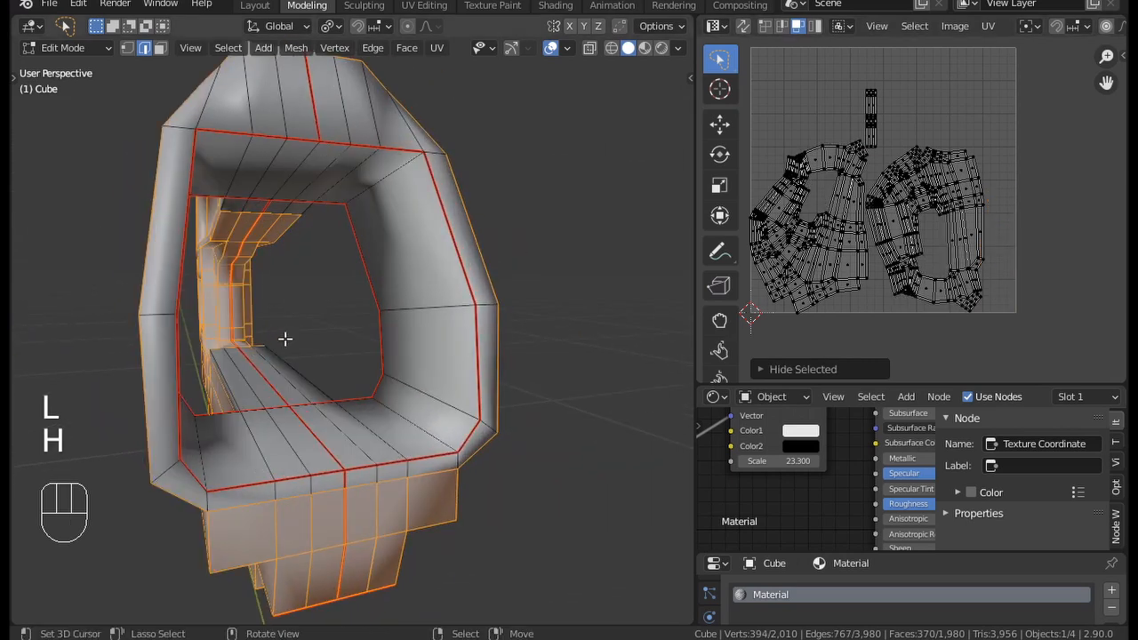
key("ctrl+z")
Step: In face select mode, hide the wider strip island to identify its faces inside the front opening, and reveal all hidden geometry
key("3")
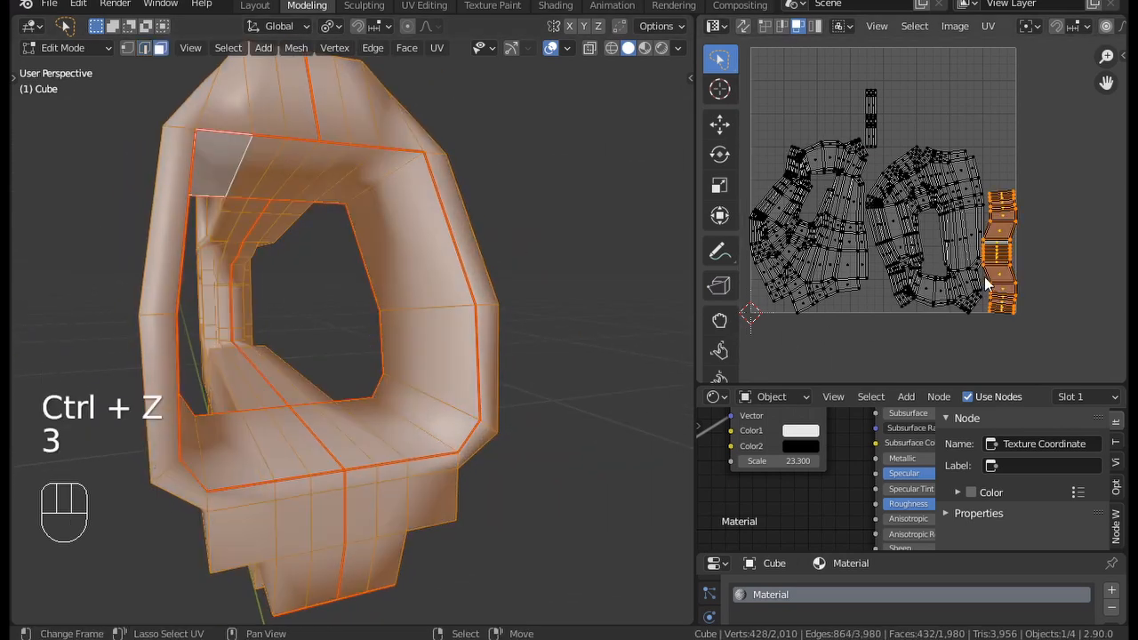
key("h")
key("ctrl+z")
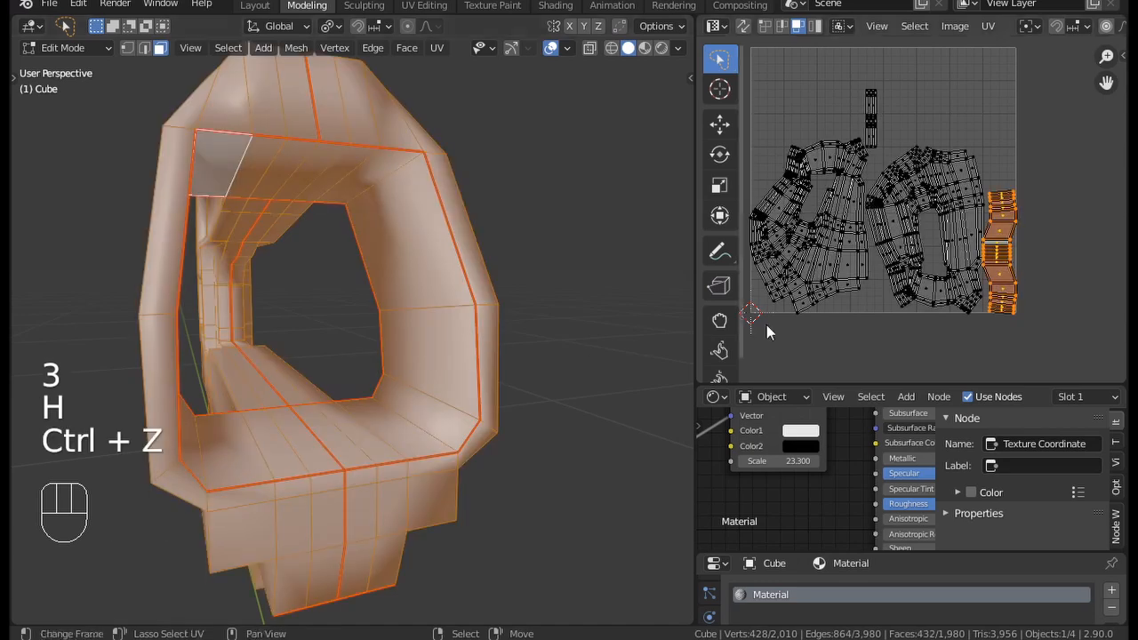
middle_click_drag(989, 294, 998, 294)
key("h")
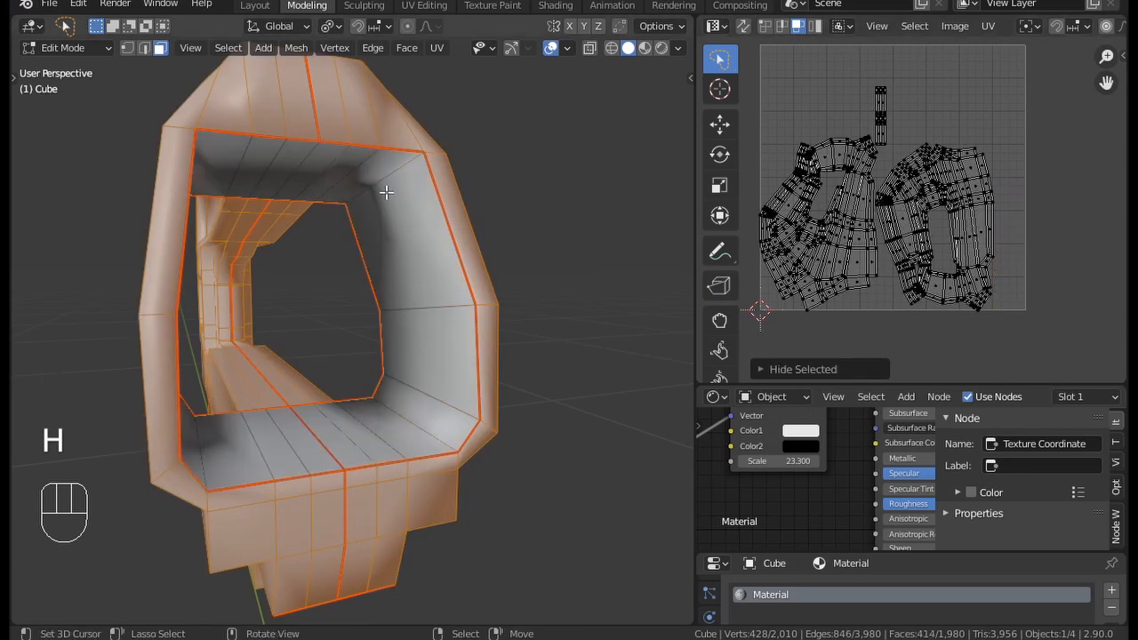
middle_click_drag(277, 441, 546, 328)
key("alt+h")
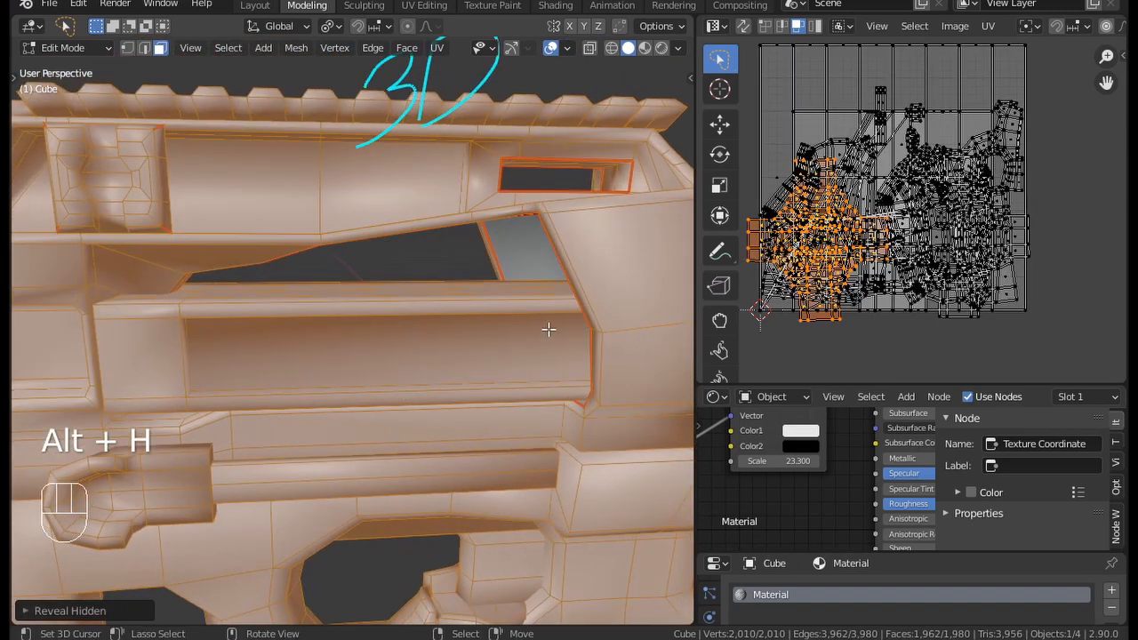
Step: Select the upper housing by its linked geometry in face and vertex select modes and examine its UV islands
scroll(534, 329, "down", 2)
left_click(446, 280)
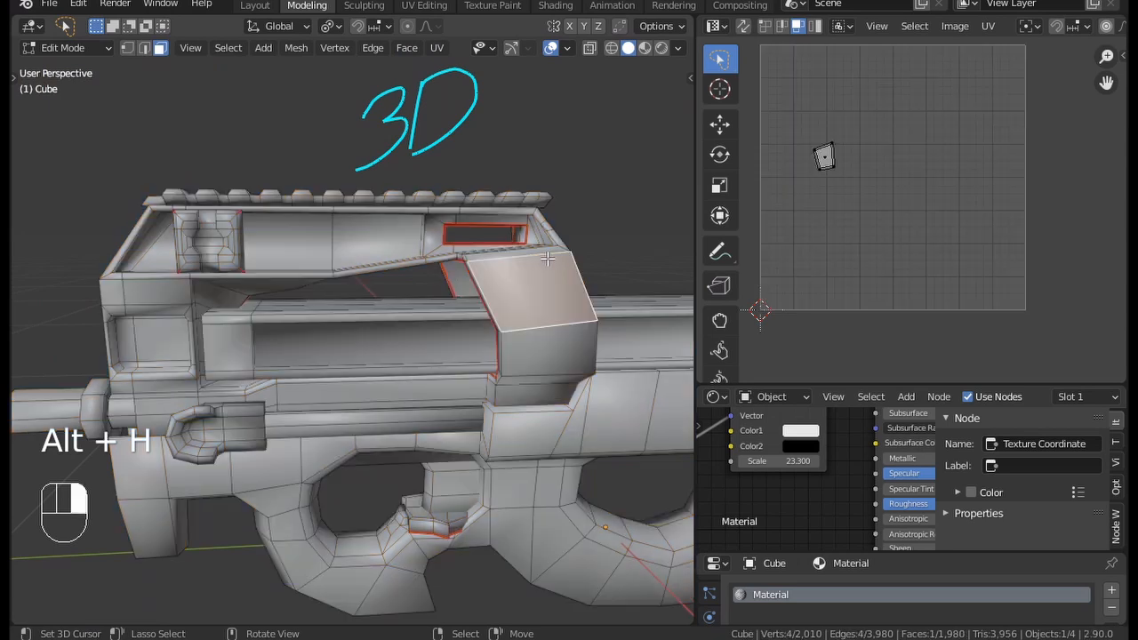
key("l")
middle_click_drag(445, 280, 333, 265)
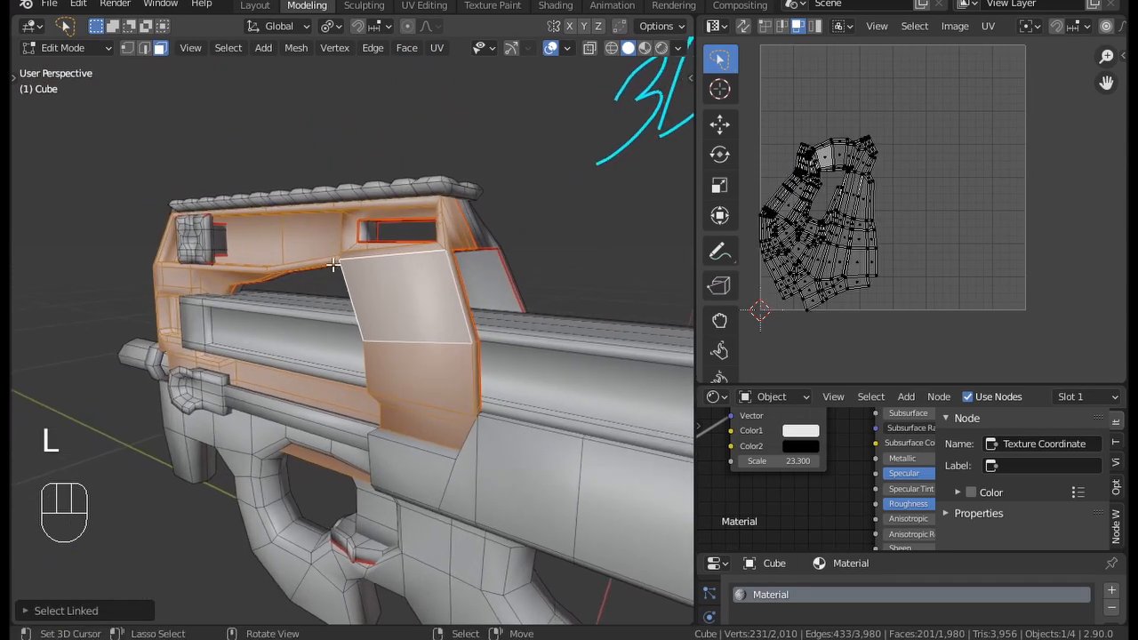
key("1")
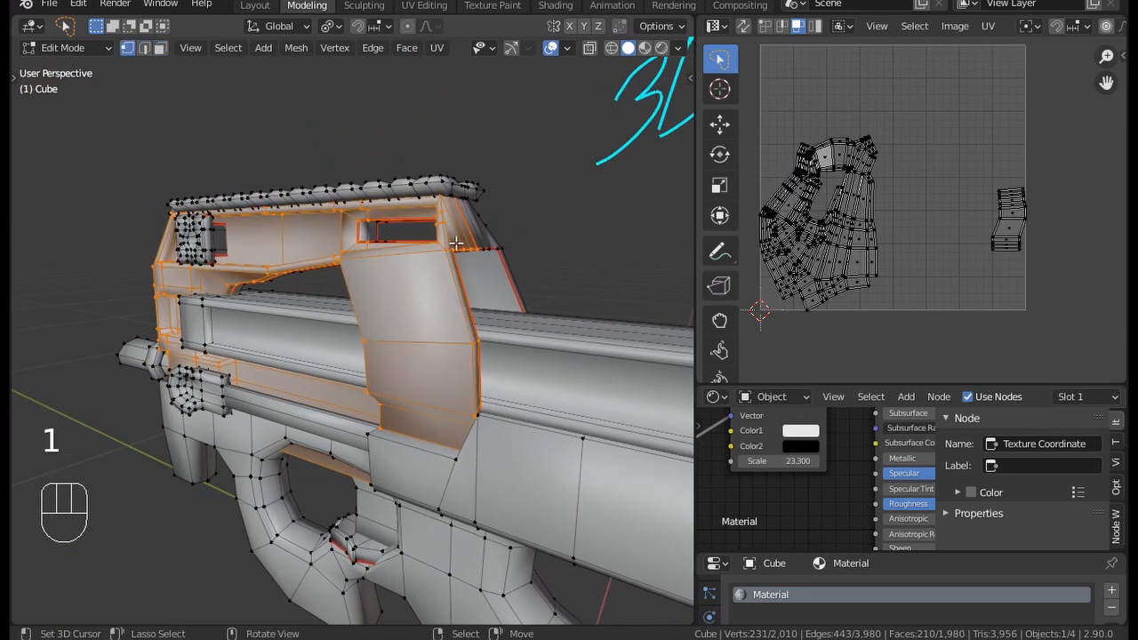
key("l")
key("l")
middle_click_drag(222, 259, 308, 266)
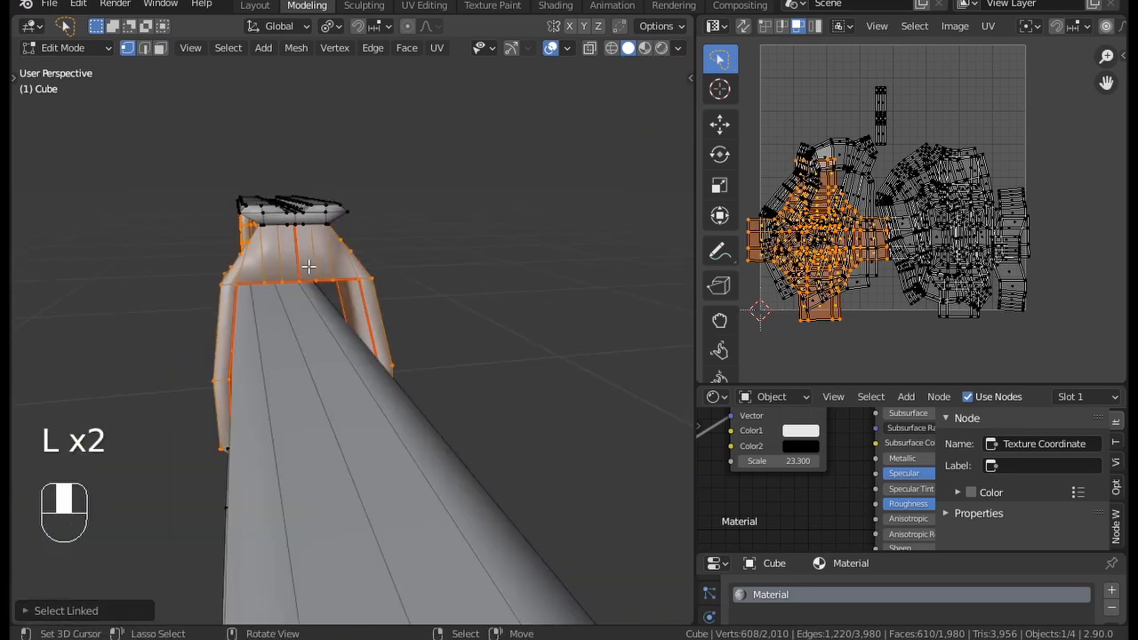
middle_click_drag(664, 214, 494, 286)
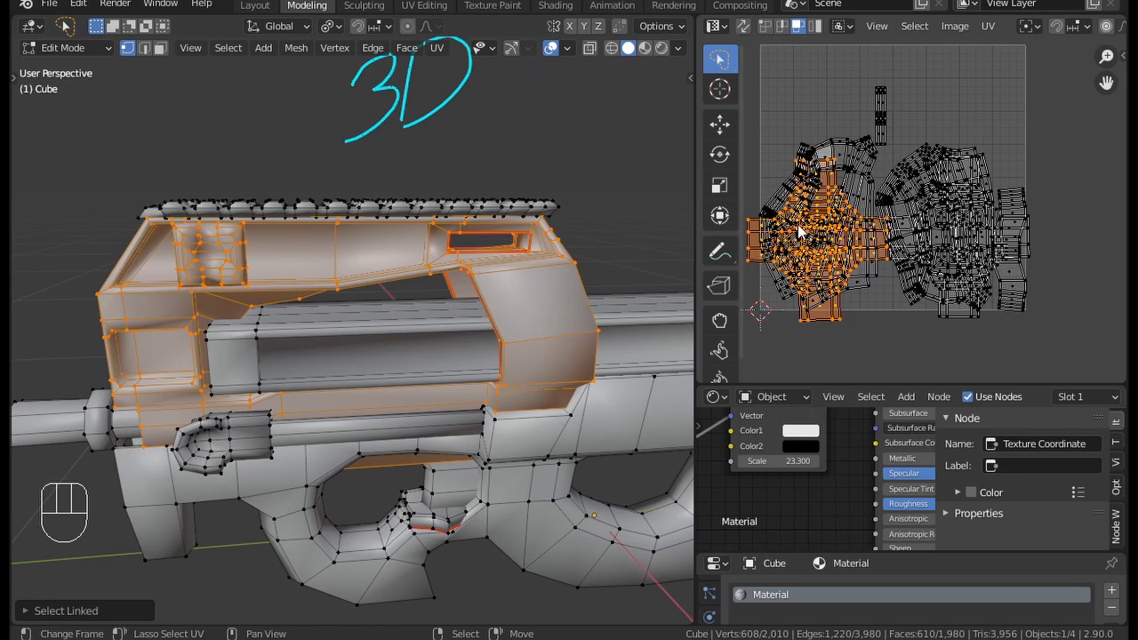
middle_click_drag(531, 251, 581, 254)
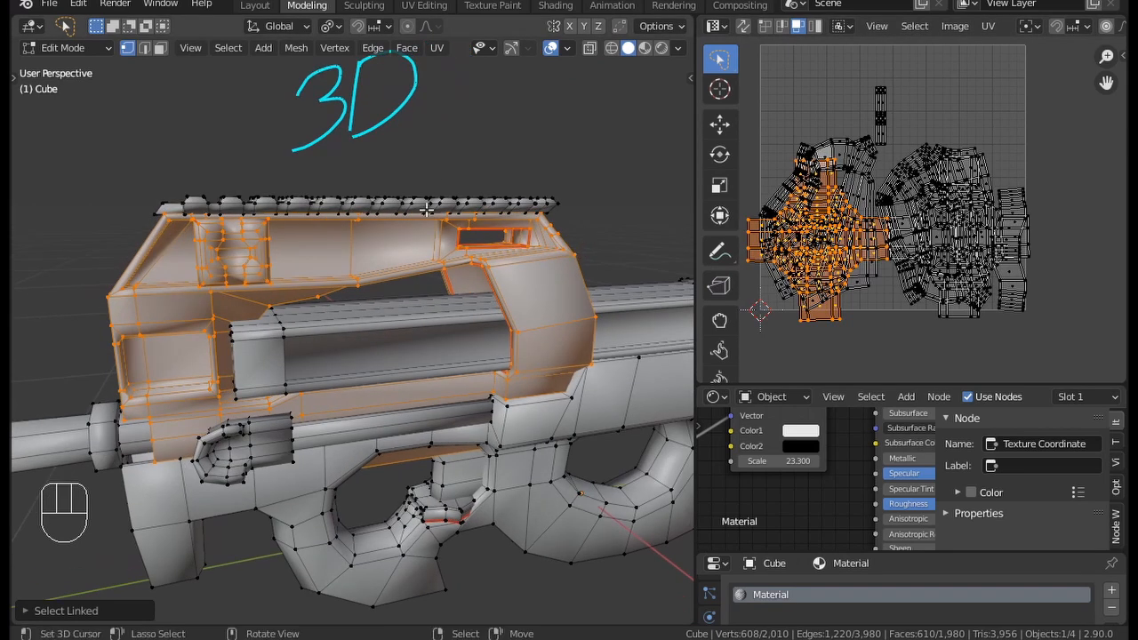
Step: Reselect the linked housing geometry from its front edge and examine how its UV islands overlap the other parts
left_click(572, 257)
key("l")
mouse_move(572, 257)
middle_mouse_down()
mouse_move(452, 294)
mouse_move(285, 291)
mouse_move(296, 274)
middle_mouse_up()
key("l")
scroll(296, 275, "down", 1)
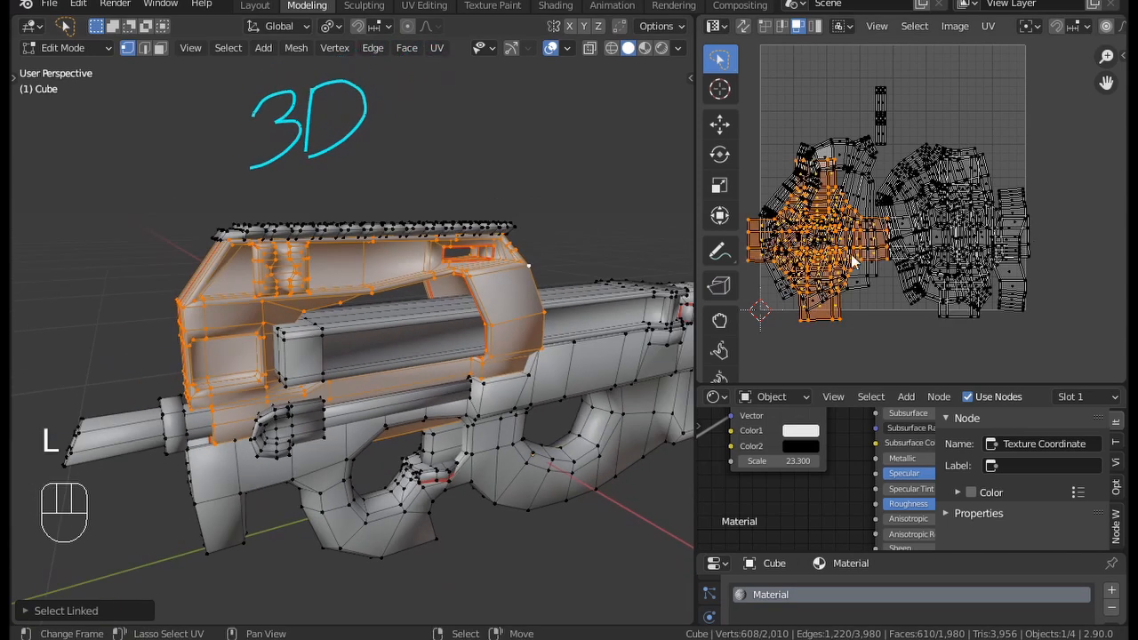
scroll(851, 258, "up", 2)
scroll(836, 199, "down", 2)
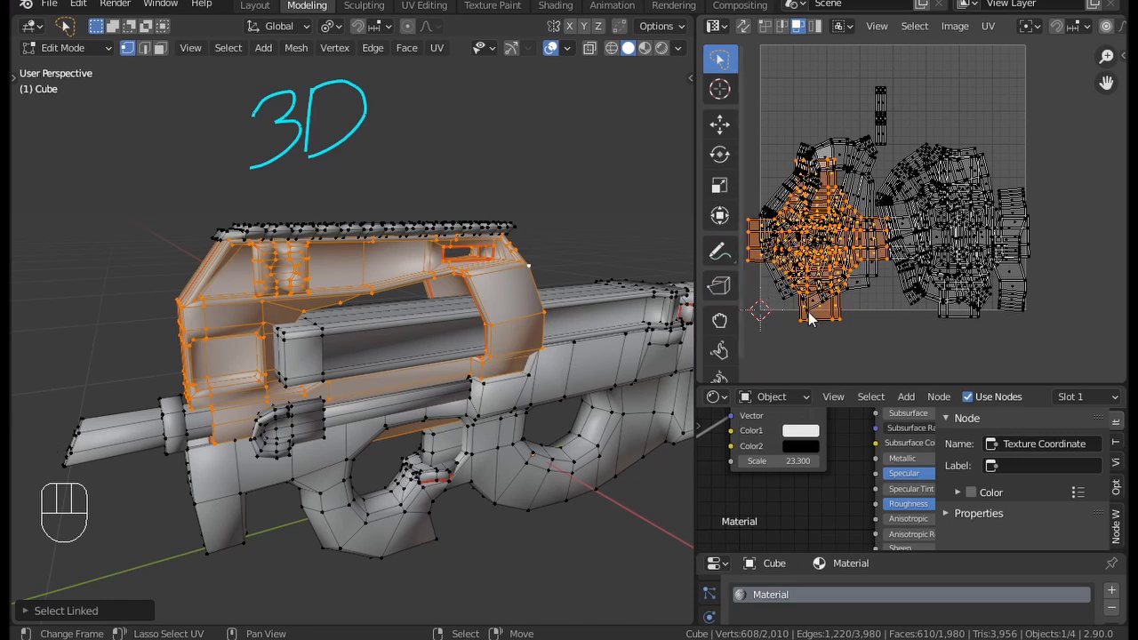
middle_click_drag(895, 88, 907, 125)
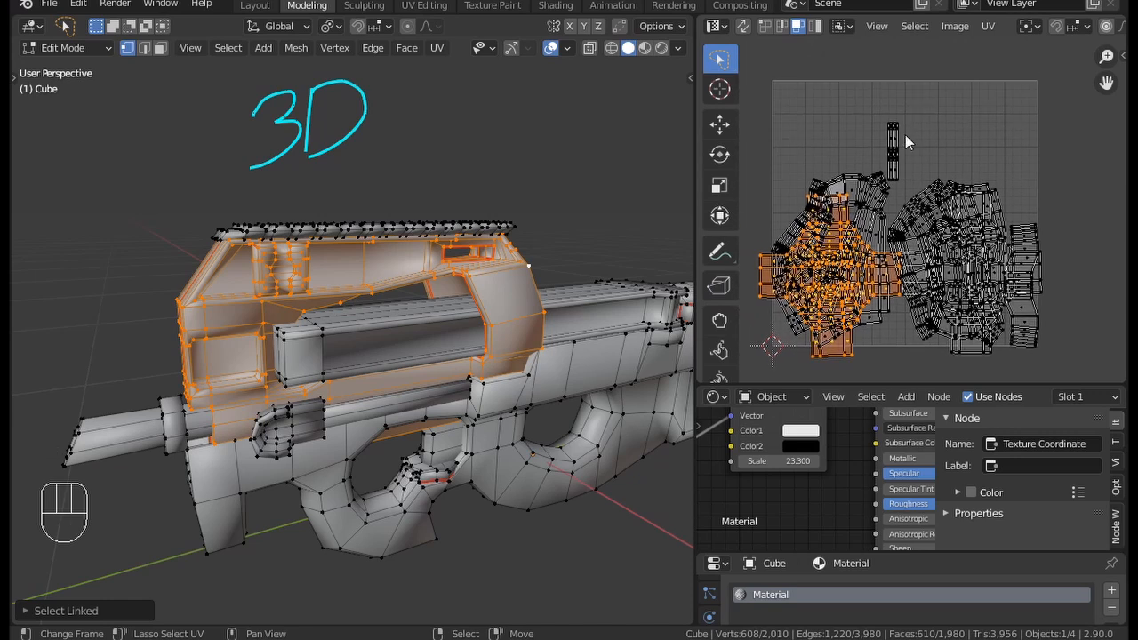
mouse_move(614, 262)
middle_mouse_down()
mouse_move(546, 254)
mouse_move(523, 268)
middle_mouse_up()
Step: Isolate the upper housing by selecting its linked geometry, inverting the selection and hiding everything else
key("alt+a")
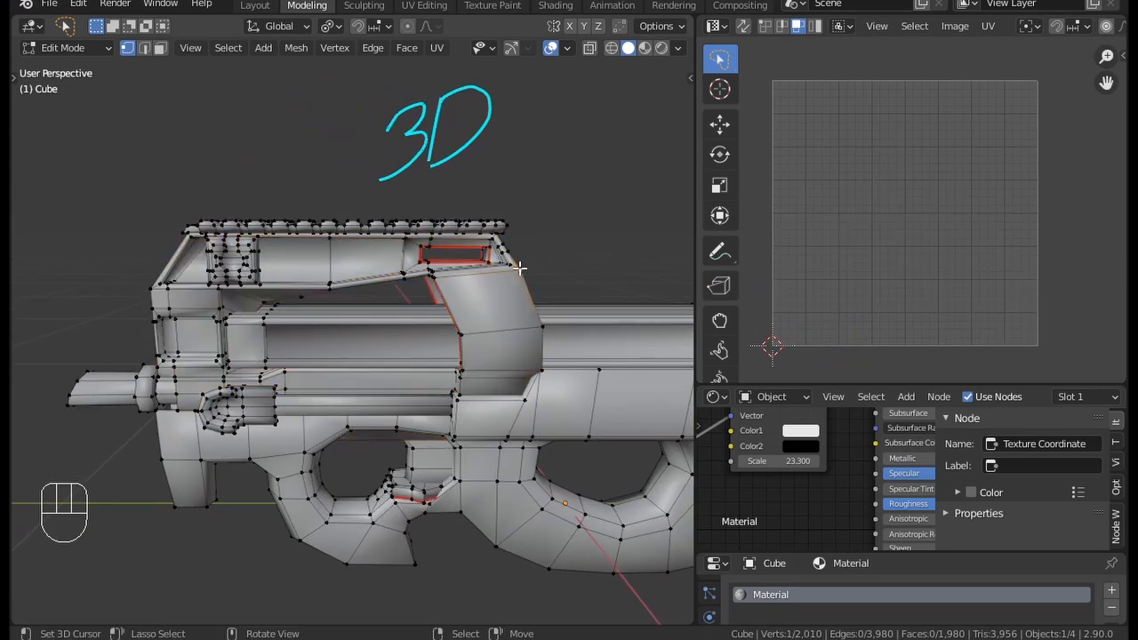
key("l")
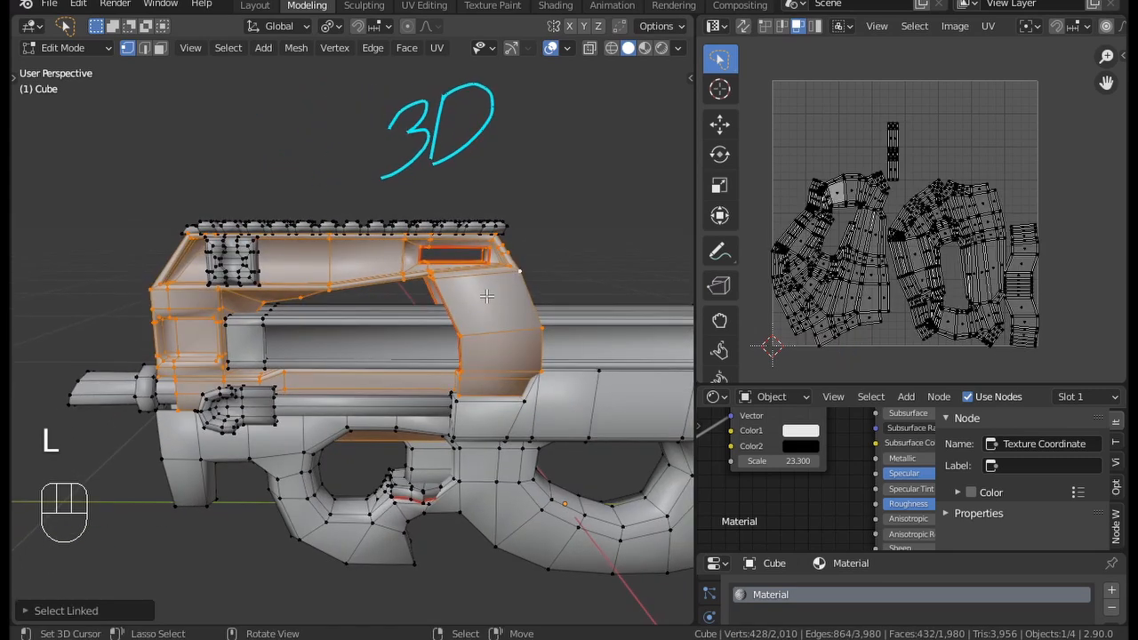
key("ctrl+i")
key("h")
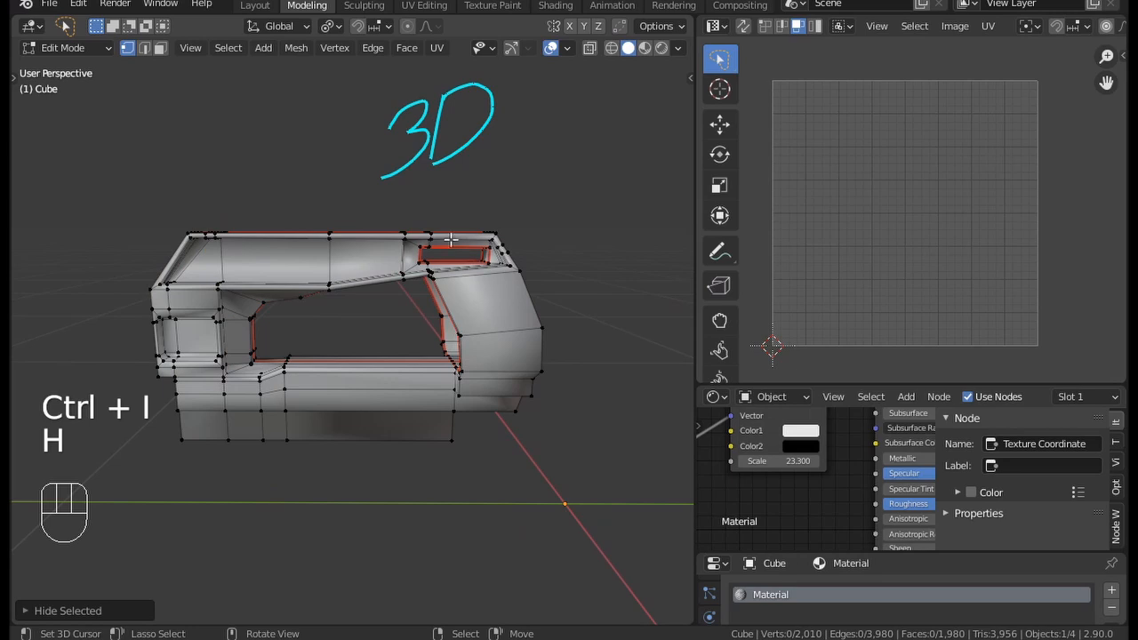
middle_click_drag(451, 239, 626, 79)
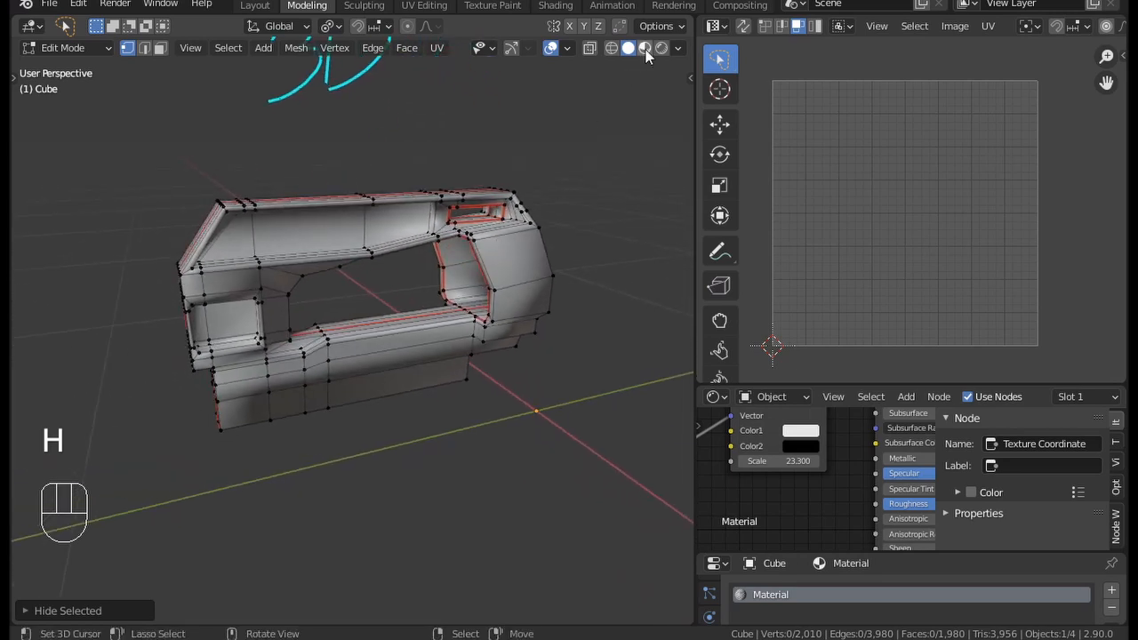
Step: Show the checker material in material preview and select all of the isolated housing
left_click(645, 49)
mouse_move(391, 222)
middle_mouse_down()
mouse_move(426, 246)
mouse_move(481, 228)
mouse_move(544, 231)
mouse_move(404, 205)
middle_mouse_up()
key("a")
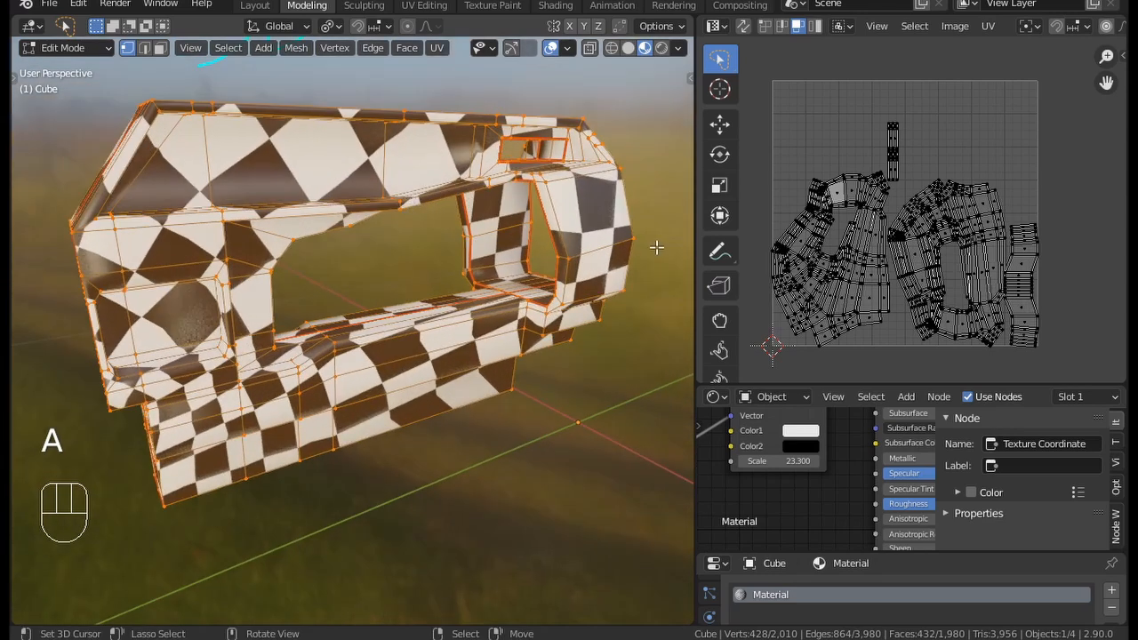
Step: Rotate the large UV island of one housing side by about -36° to straighten the checker on the upper side panel
left_click(876, 197)
scroll(859, 209, "up", 2)
key("l")
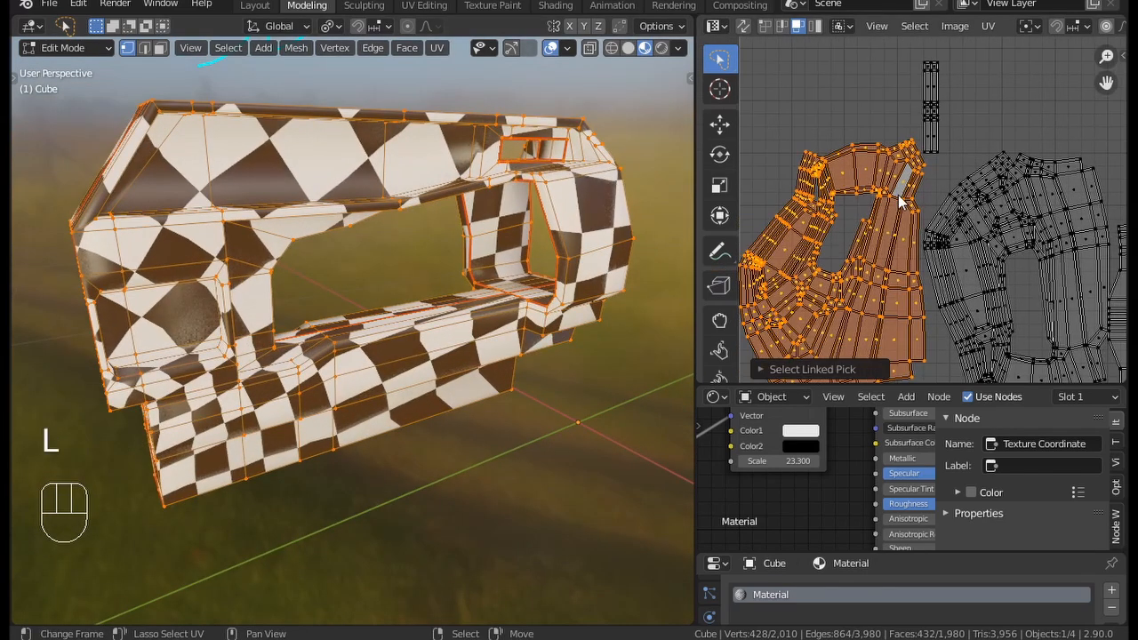
key("r")
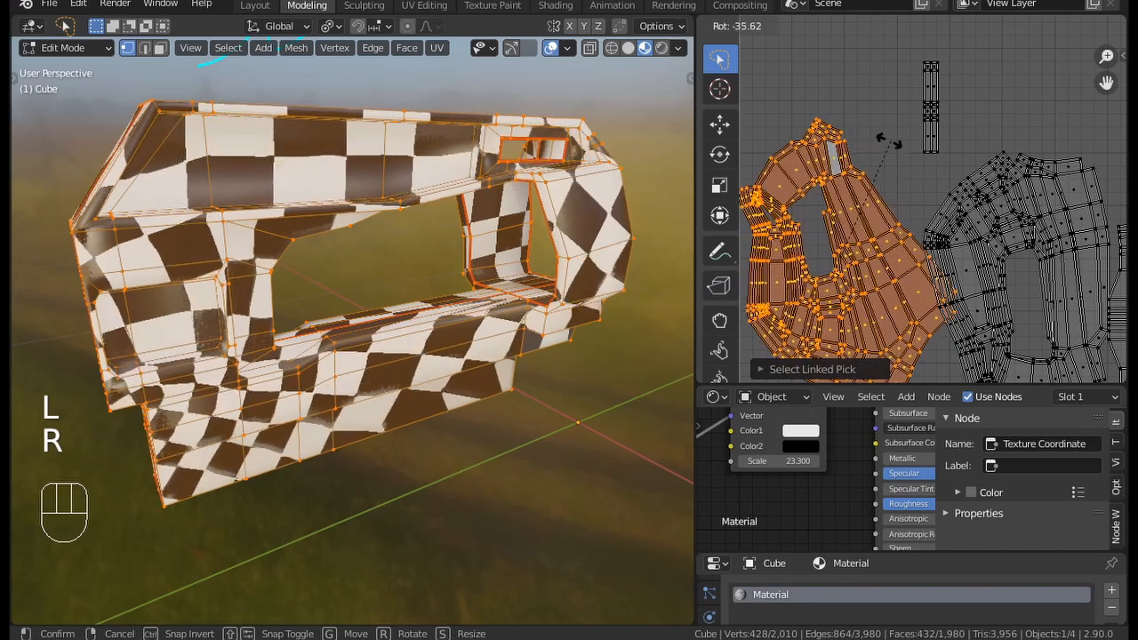
left_click(925, 153)
Step: Examine the checker distortion along the housing's upper bar, front section and lower rail
middle_click_drag(671, 194, 157, 136)
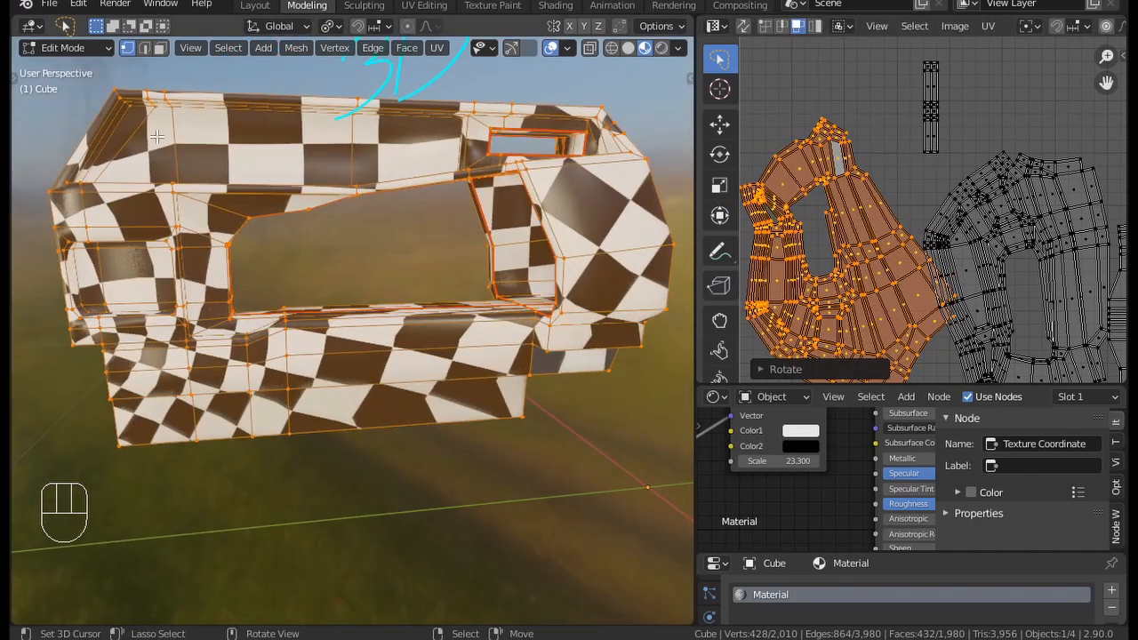
middle_click_drag(196, 301, 462, 178)
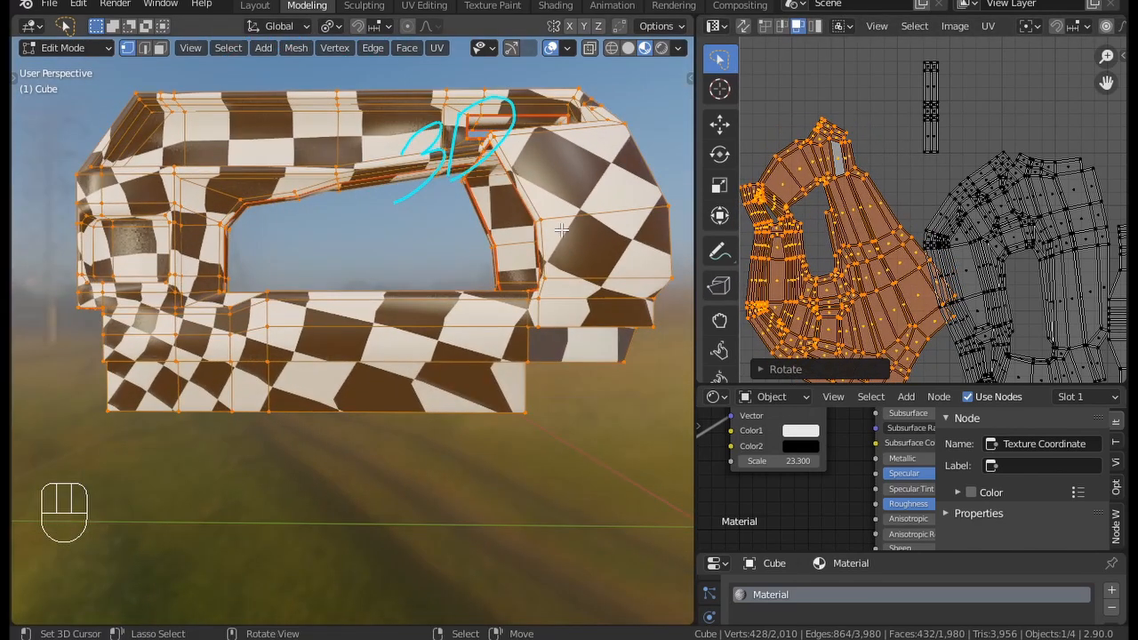
middle_click_drag(481, 267, 340, 229)
middle_click_drag(427, 238, 401, 275)
Step: In edge select mode, return to solid shading and select all housing geometry, with the edge behind the slot active
left_click(445, 184)
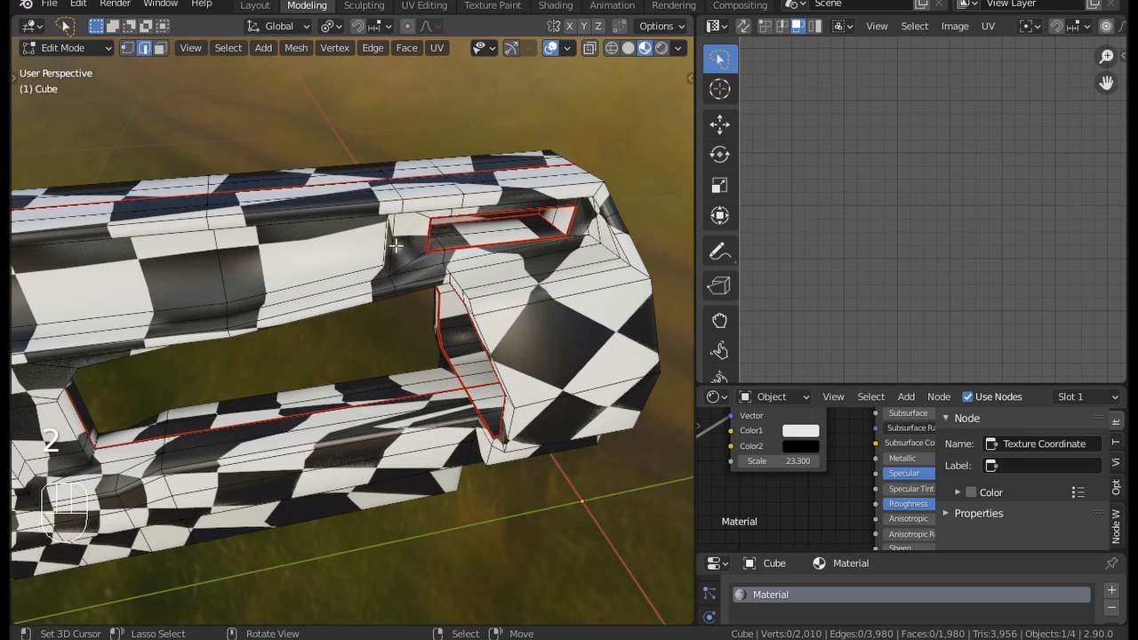
left_click(628, 49)
scroll(382, 241, "down", 5)
key("a")
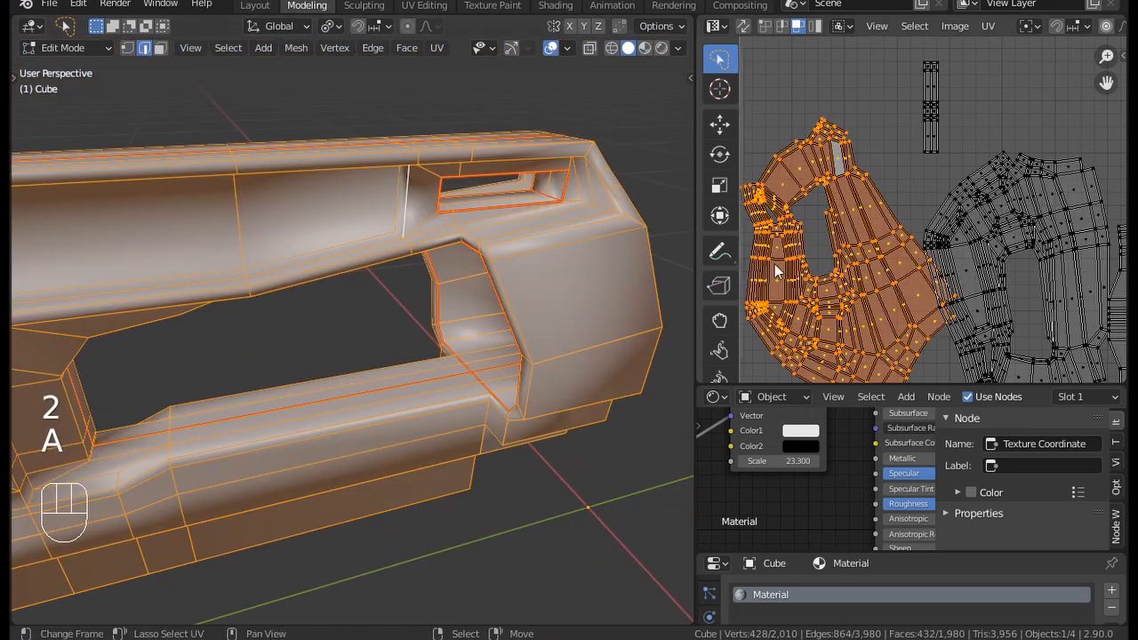
scroll(408, 251, "up", 4)
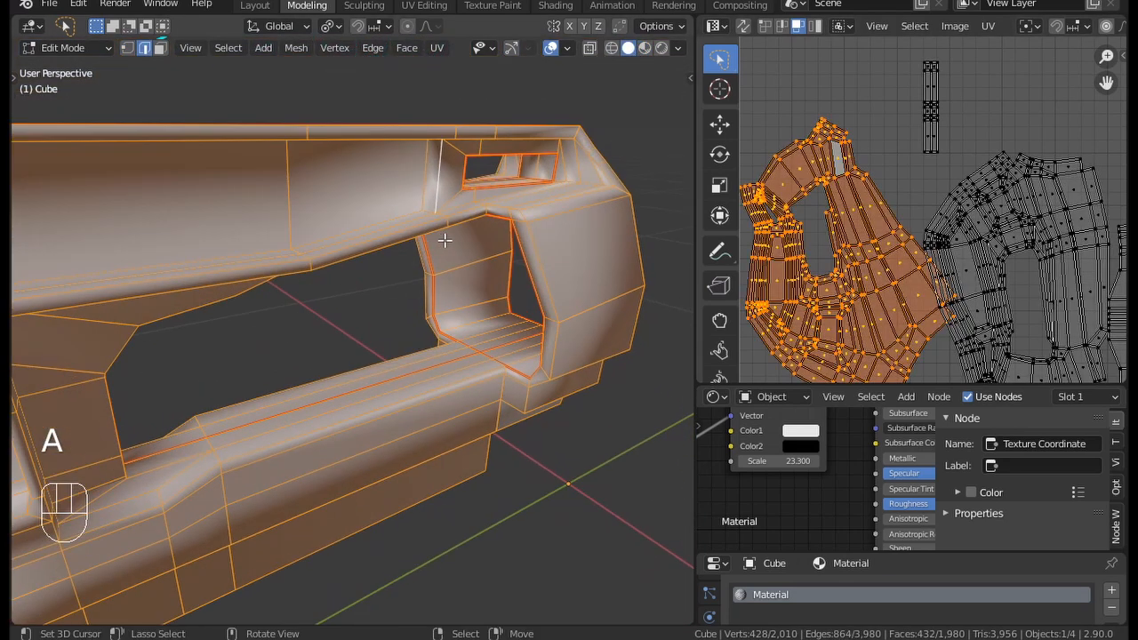
Step: Mark a seam across the housing's upper bar beside the rectangular slot
middle_click_drag(446, 193, 461, 453)
right_click(382, 272)
key("ctrl+z")
key("ctrl+e")
left_click(348, 325)
Step: Select the vertical edges at the front end of the lower rail and mark them as a seam
mouse_move(423, 392)
middle_mouse_down()
mouse_move(411, 373)
mouse_move(435, 418)
mouse_move(345, 386)
mouse_move(444, 368)
mouse_move(254, 394)
mouse_move(318, 401)
mouse_move(305, 419)
mouse_move(296, 408)
mouse_move(278, 439)
mouse_move(312, 386)
mouse_move(367, 356)
mouse_move(355, 394)
mouse_move(317, 437)
mouse_move(323, 424)
middle_mouse_up()
left_click(424, 394, "shift")
left_click(352, 329, "shift")
key("ctrl+e")
left_click(413, 424)
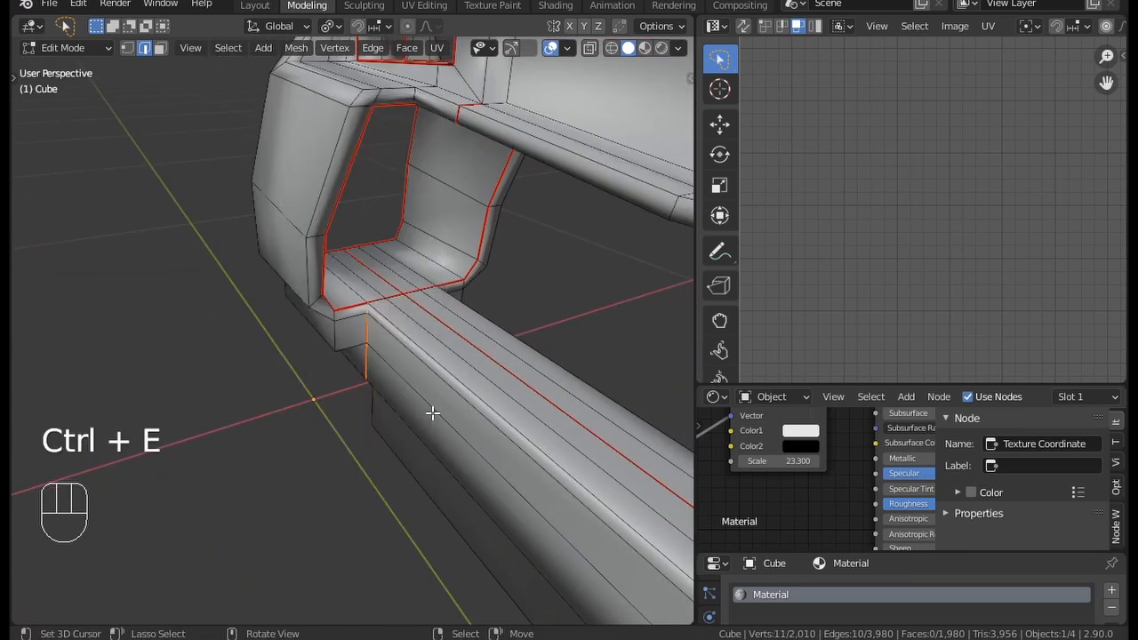
Step: Select the whole housing and unwrap it with the new seams
middle_click_drag(432, 412, 350, 378)
middle_click_drag(352, 374, 399, 354)
key("a")
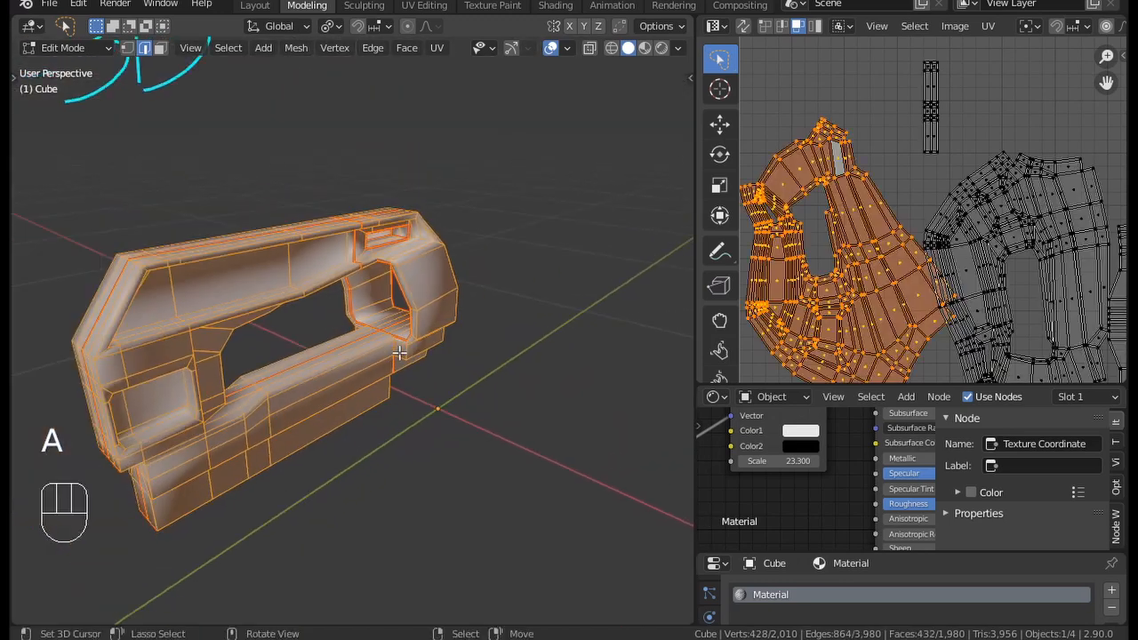
key("u")
left_click(399, 353)
scroll(898, 228, "down", 3)
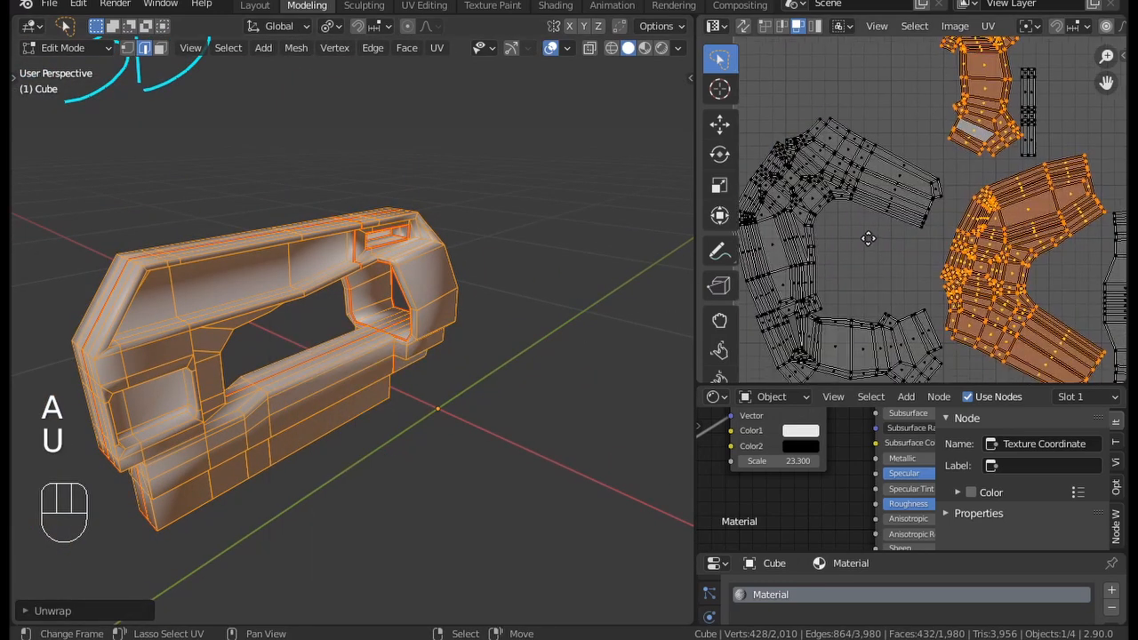
Step: Examine the unwrapped housing islands in a maximized UV editor, comparing the two sides, and restore the layout
scroll(899, 228, "up", 4)
scroll(962, 237, "down", 4)
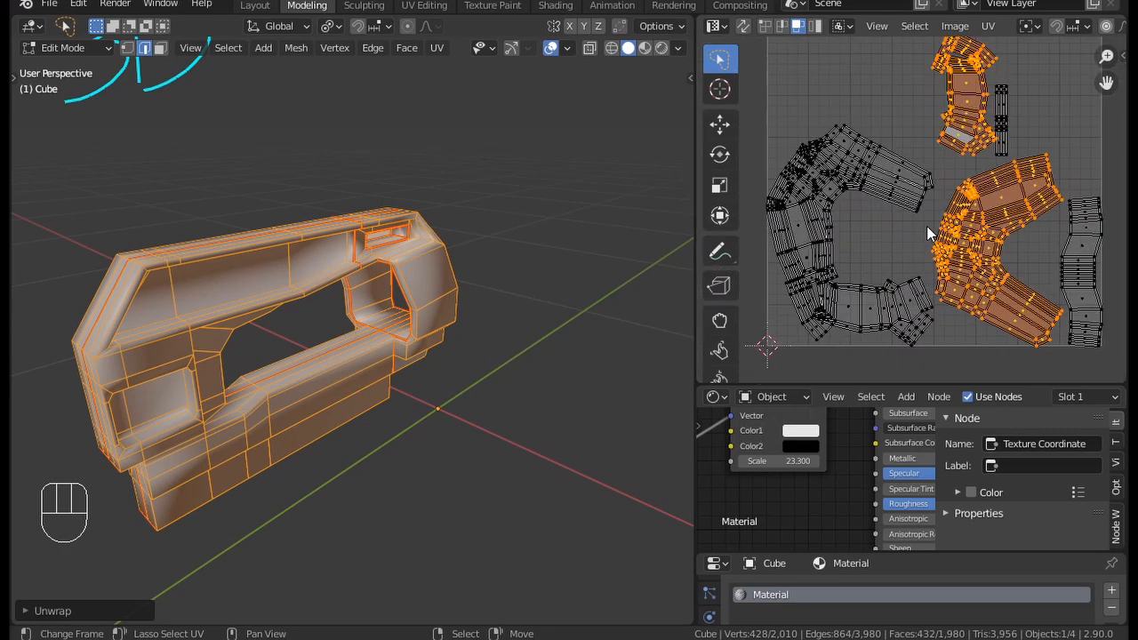
scroll(927, 226, "up", 2)
key("ctrl+space")
scroll(811, 270, "up", 5)
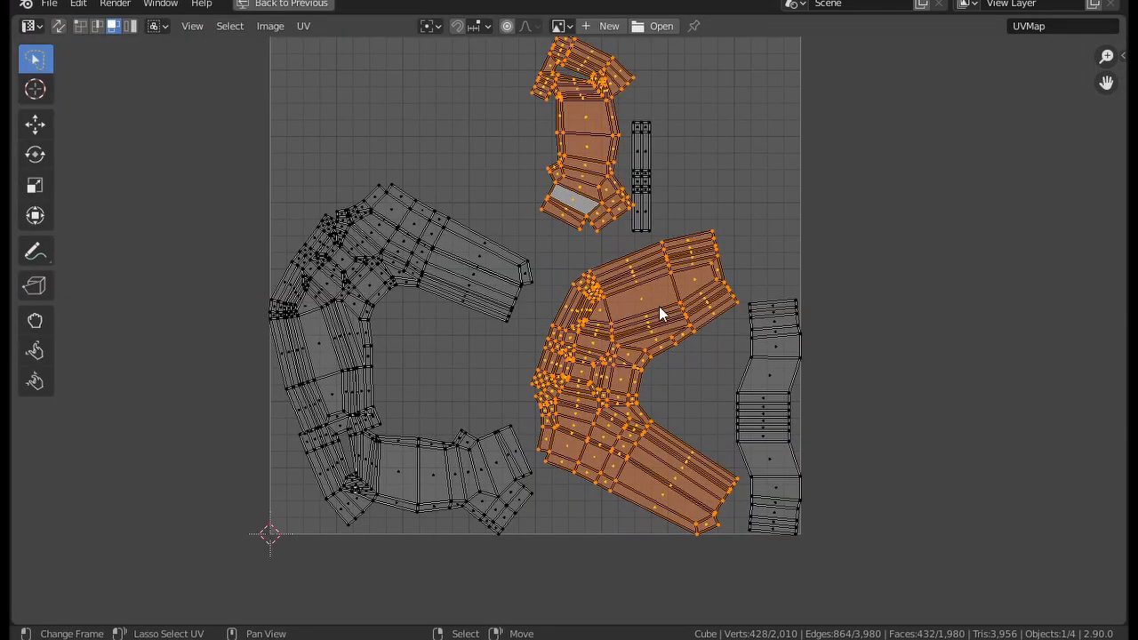
middle_click_drag(571, 383, 462, 418)
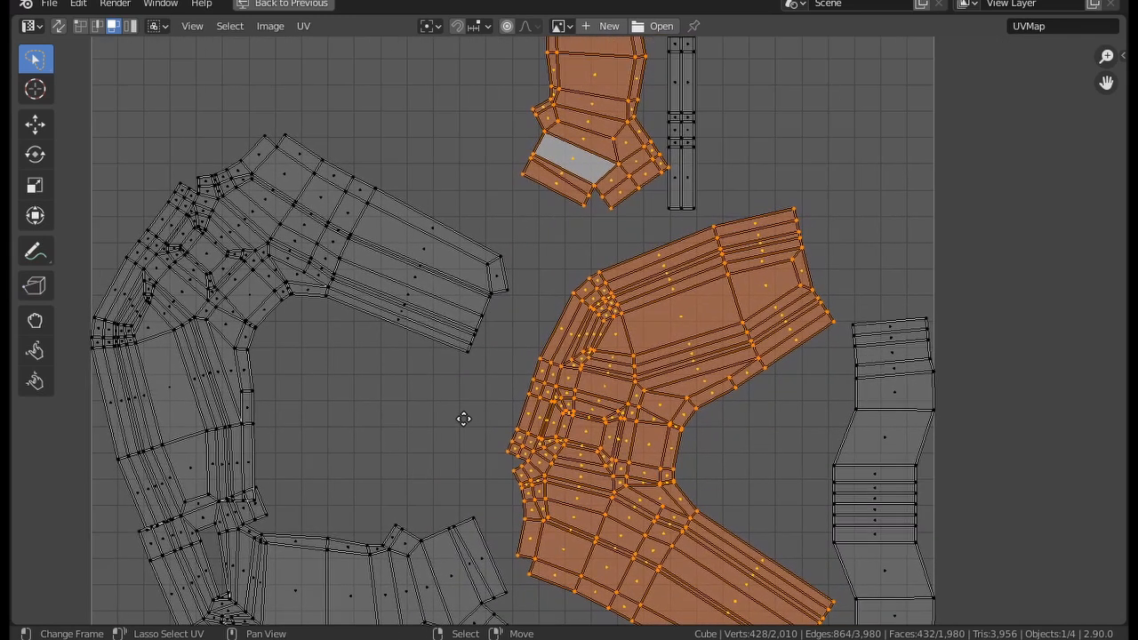
scroll(531, 370, "down", 2)
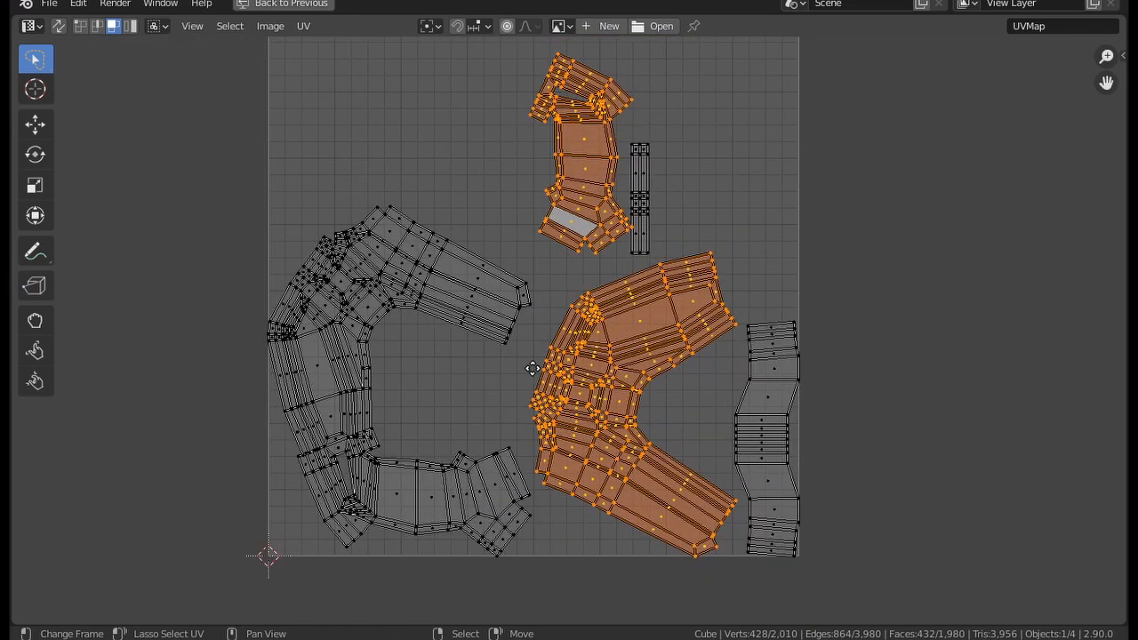
key("ctrl+space")
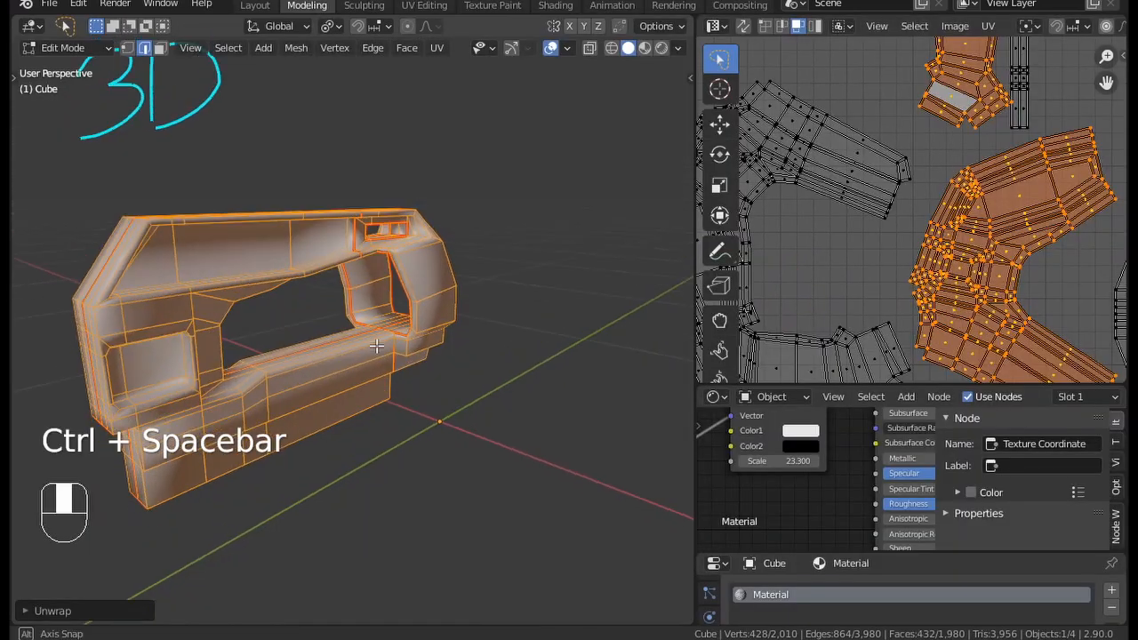
Step: Mark the missing seam edge across the upper bar beside the slot on the housing's unsplit side
scroll(315, 340, "up", 6)
mouse_move(406, 406)
middle_mouse_down()
mouse_move(445, 343)
mouse_move(463, 353)
mouse_move(443, 321)
mouse_move(356, 297)
mouse_move(365, 378)
mouse_move(388, 374)
mouse_move(295, 377)
mouse_move(457, 371)
mouse_move(366, 421)
mouse_move(415, 330)
mouse_move(364, 323)
mouse_move(439, 182)
mouse_move(361, 391)
mouse_move(365, 341)
mouse_move(389, 293)
middle_mouse_up()
scroll(338, 387, "up", 4)
key("a")
key("a")
key("a")
key("ctrl+e")
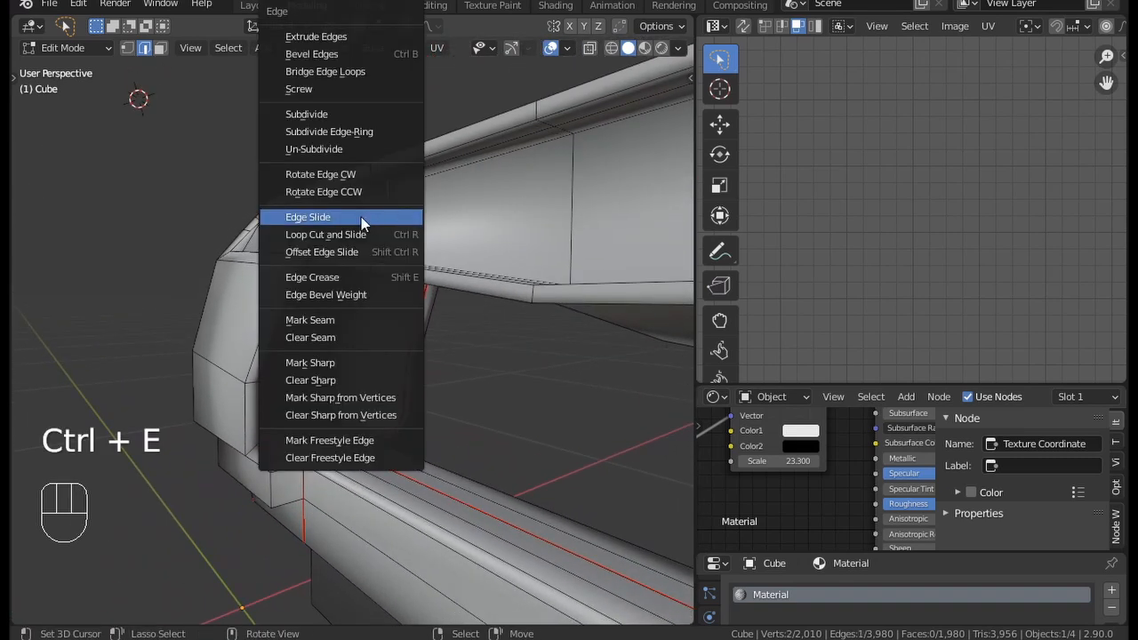
left_click(339, 320)
middle_click_drag(339, 320, 448, 285)
Step: Select the entire housing and unwrap it again with the completed seams
key("a")
key("u")
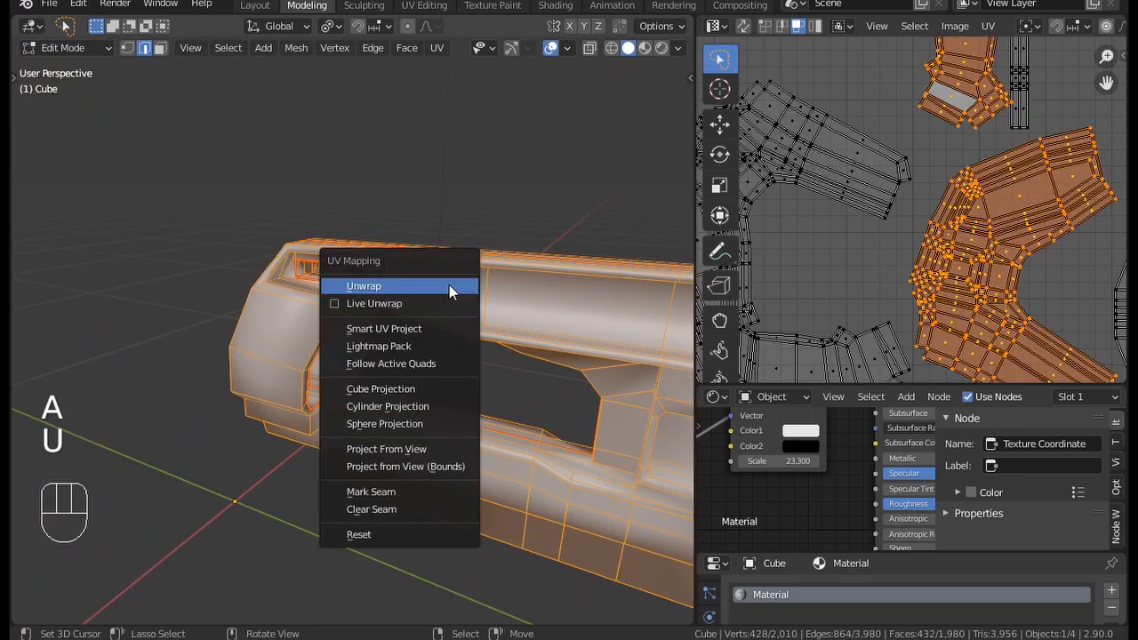
left_click(449, 285)
scroll(857, 228, "down", 3)
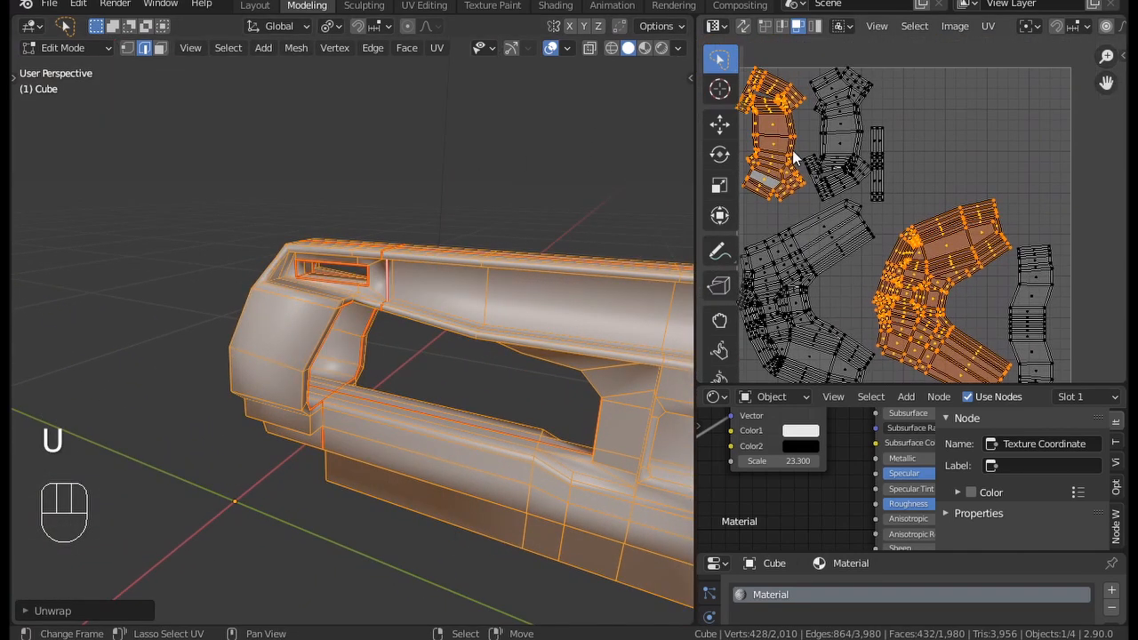
middle_click_drag(916, 251, 925, 222)
middle_click_drag(683, 167, 675, 104)
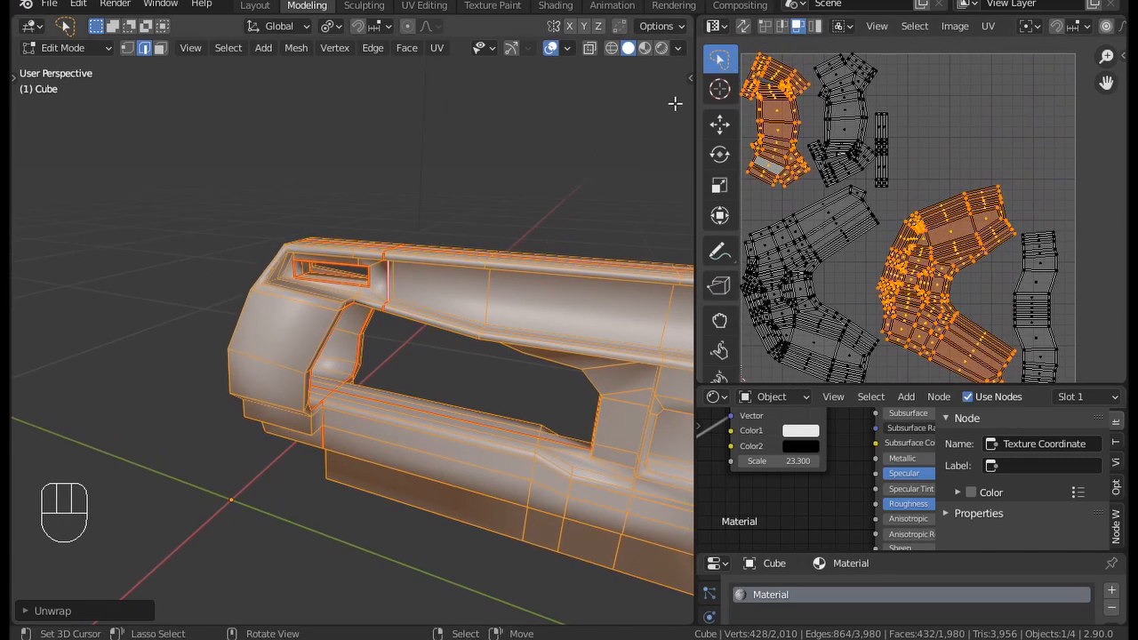
Step: Show the housing in material preview shading and view its side squarely to check the checker pattern
left_click(645, 47)
mouse_move(533, 160)
middle_mouse_down()
mouse_move(478, 223)
mouse_move(534, 188)
mouse_move(461, 274)
middle_mouse_up()
middle_click_drag(378, 462, 418, 445)
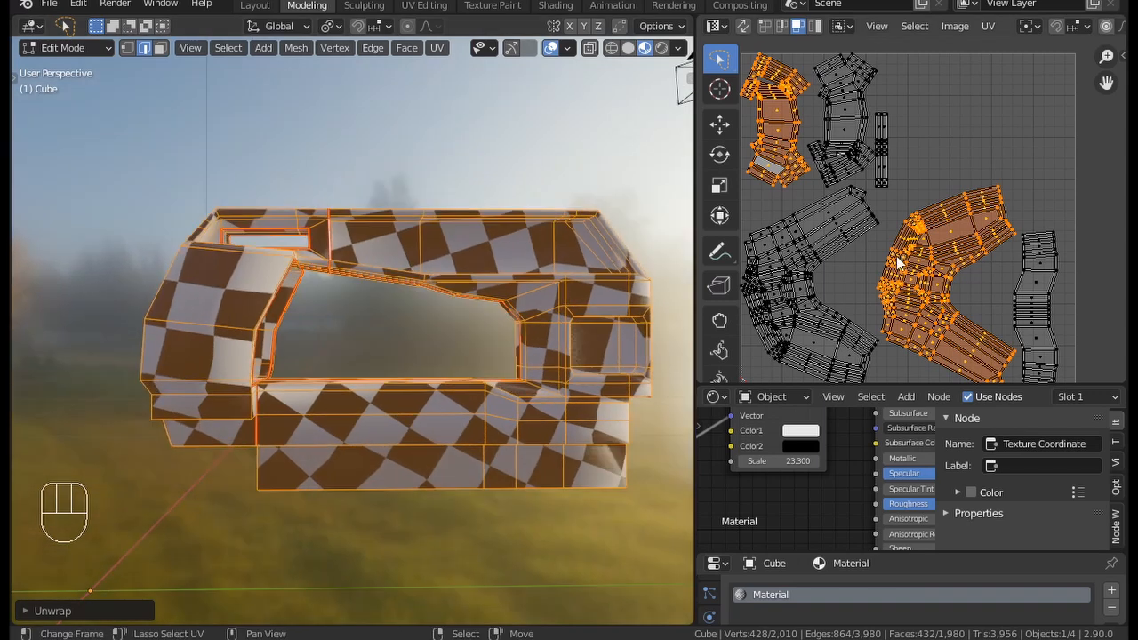
Step: Select the linked UV island of the housing's visible side and rotate it about 30° to straighten the lower bar's checkers
middle_click_drag(812, 307, 836, 256)
left_click(836, 254)
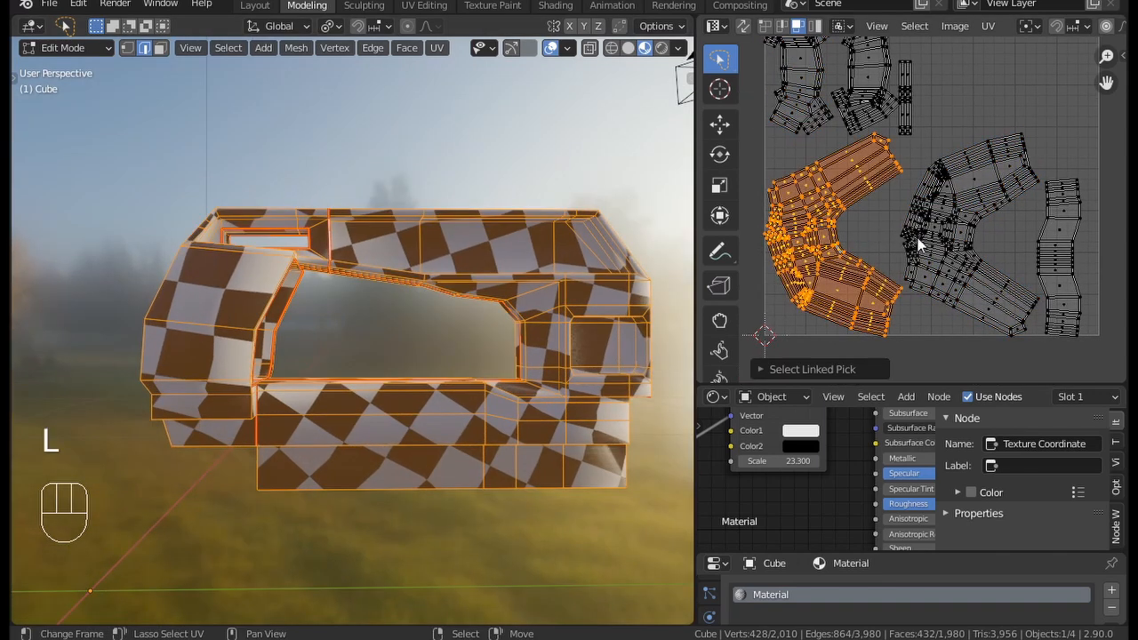
middle_click_drag(921, 244, 916, 241)
key("r")
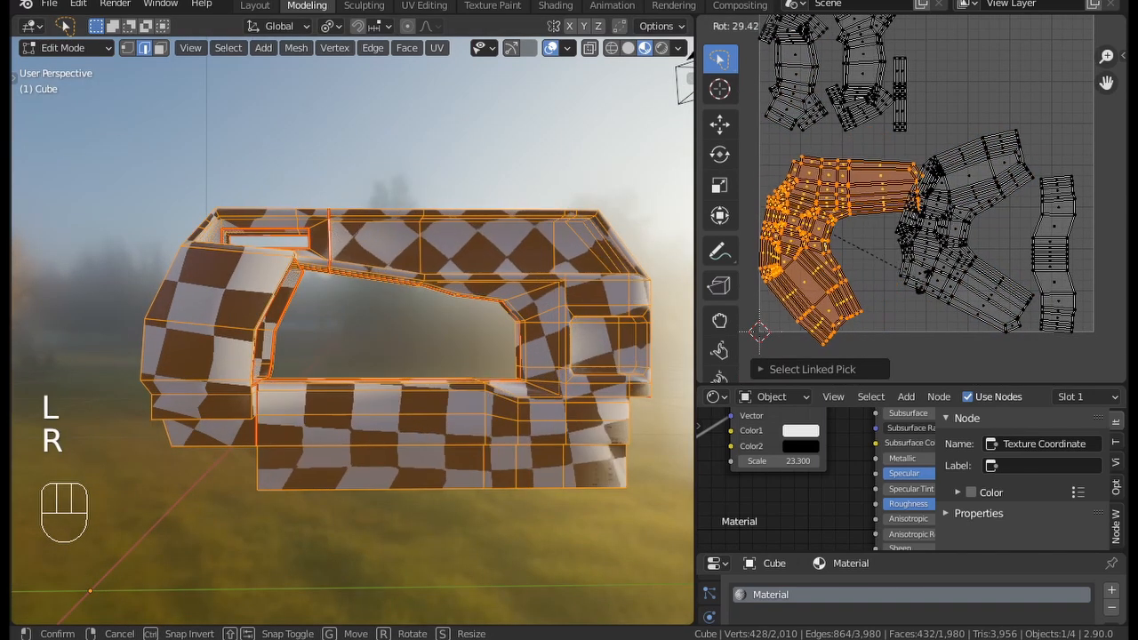
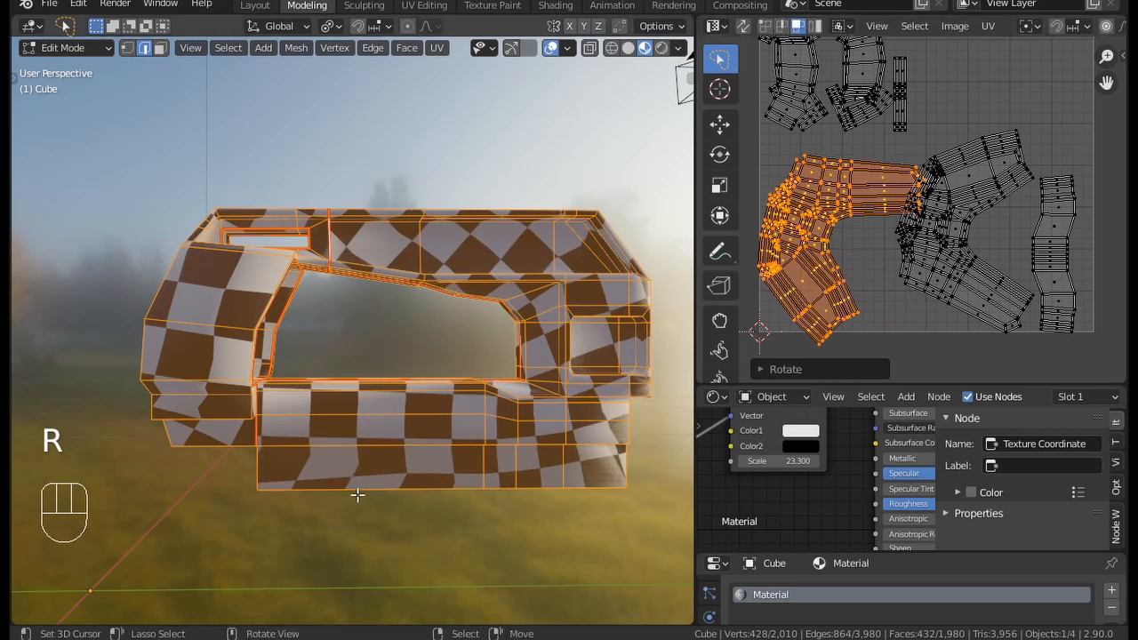
middle_click_drag(357, 495, 531, 390)
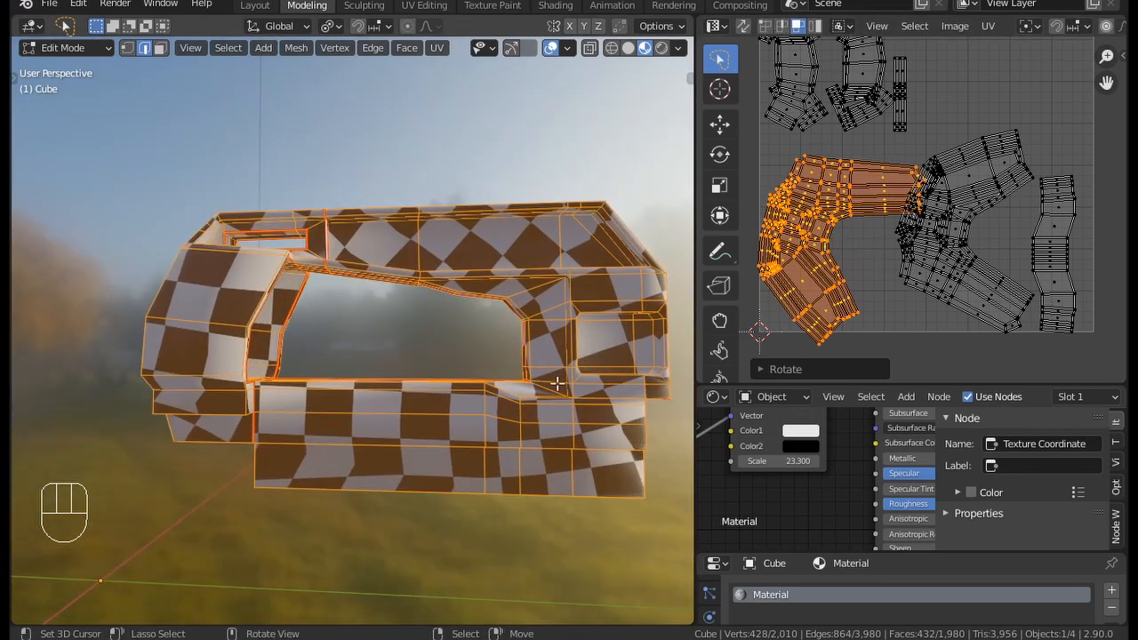
Step: Mark the edges running outward from the opening's lower inner corner, towards the recessed panel, as a seam
middle_click_drag(602, 354, 511, 454)
scroll(538, 447, "up", 1)
middle_click_drag(511, 454, 516, 342)
scroll(524, 438, "up", 2)
left_click(510, 348)
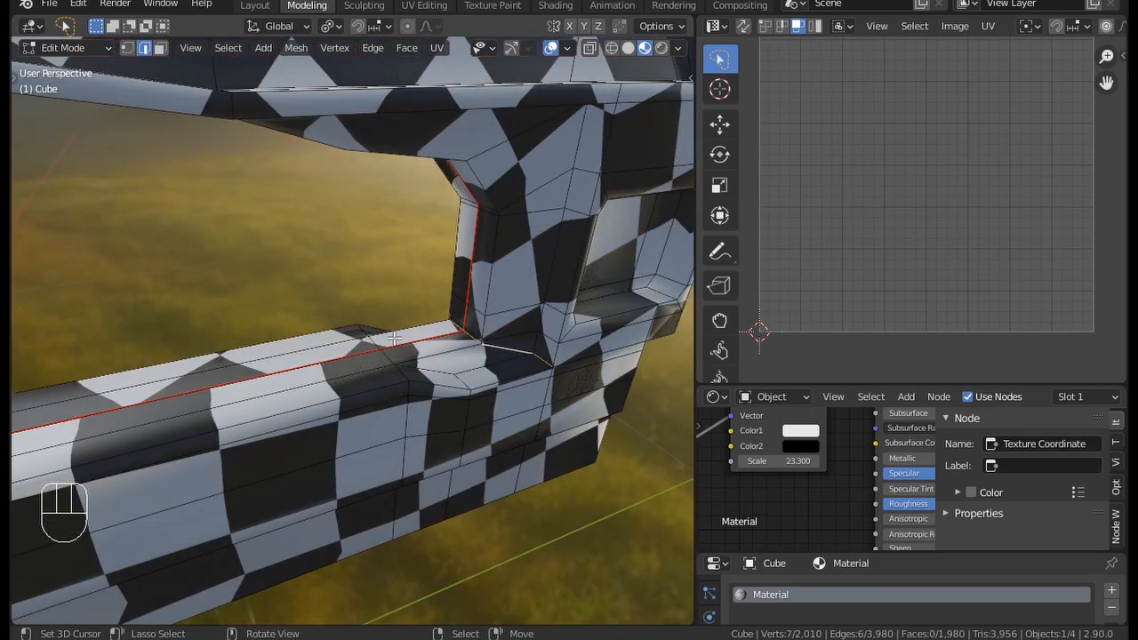
middle_click_drag(394, 338, 560, 355)
key("ctrl+e")
left_click(560, 355)
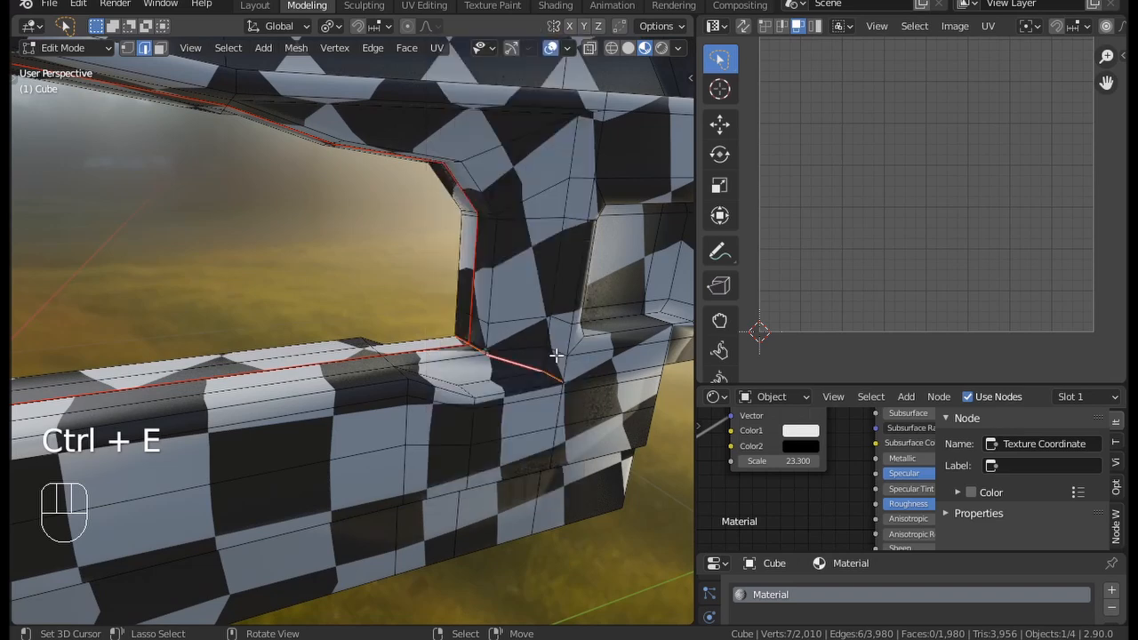
Step: Select the entire housing and unwrap it with the added corner seam
key("a")
scroll(556, 354, "down", 4)
key("u")
left_click(556, 355)
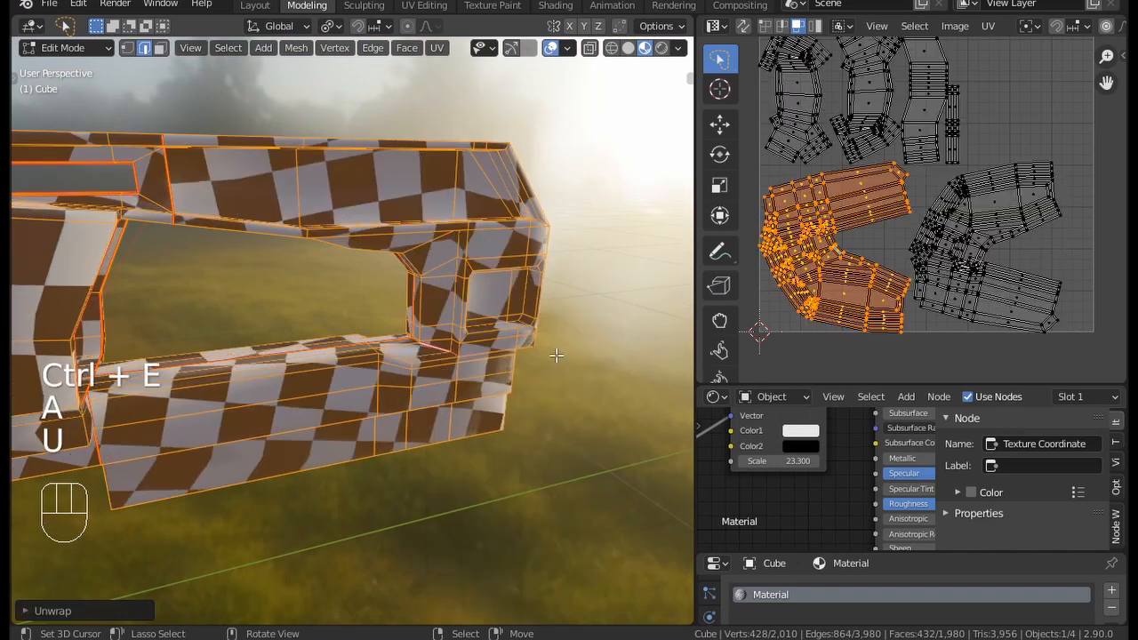
Step: Inspect the housing island's UVs around the new corner seam for overlaps and undo the last unwrap
middle_click_drag(498, 358, 639, 321)
scroll(801, 267, "up", 7)
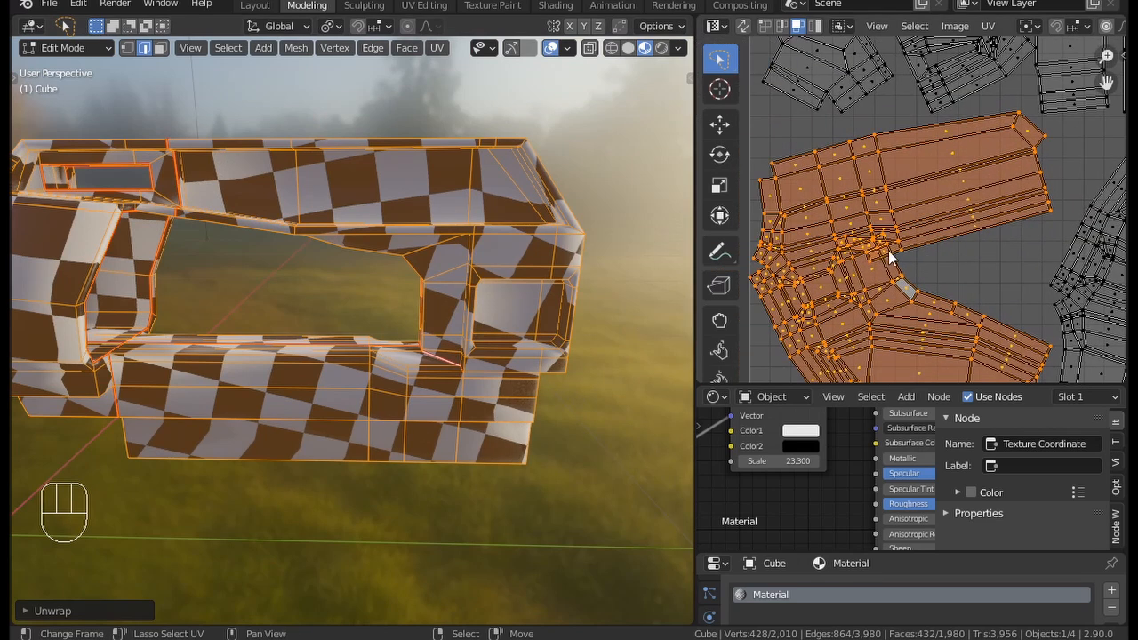
scroll(836, 267, "up", 3)
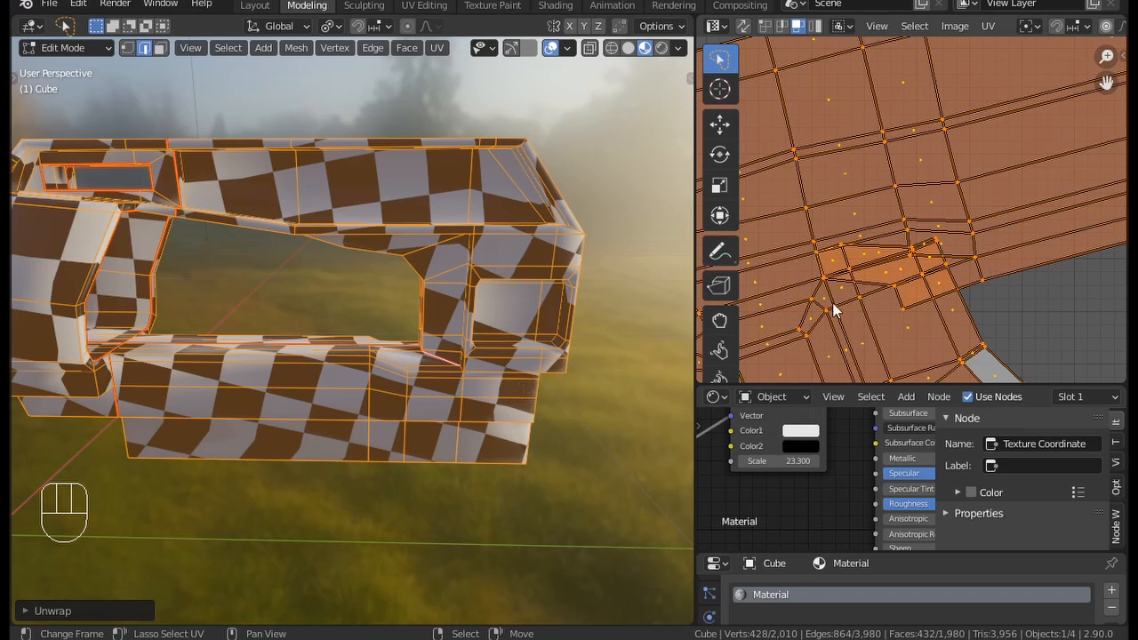
key("ctrl+z")
middle_click_drag(386, 302, 689, 296)
middle_click_drag(188, 322, 330, 369)
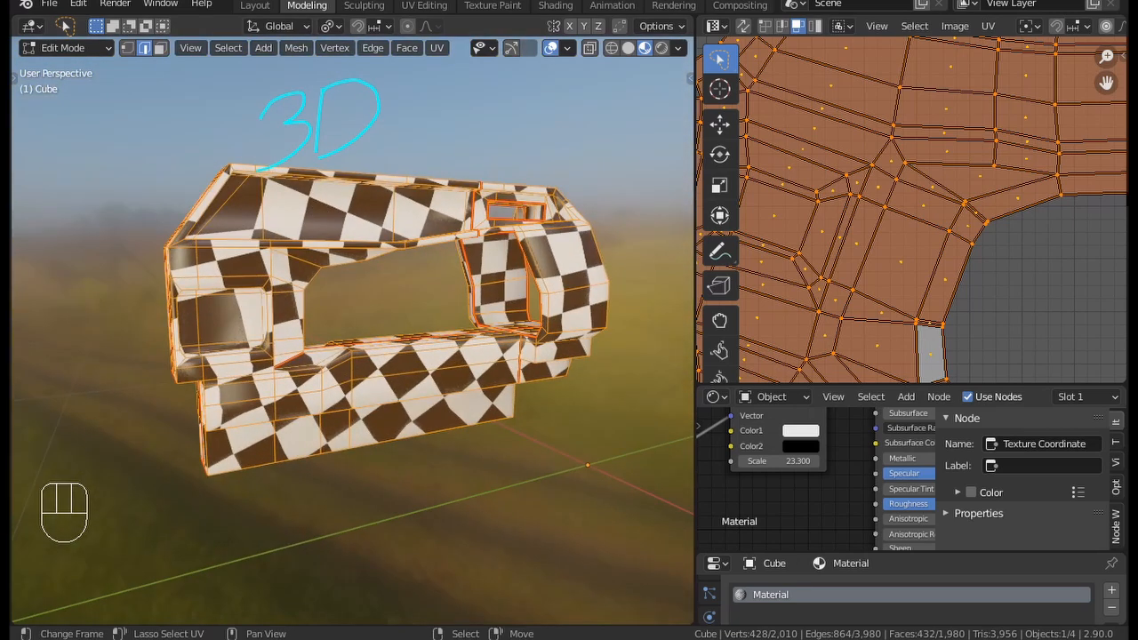
Step: Move the large overlapping C-shaped UV island down and away from the neighbouring large island
scroll(1039, 212, "down", 4)
scroll(1047, 216, "down", 3)
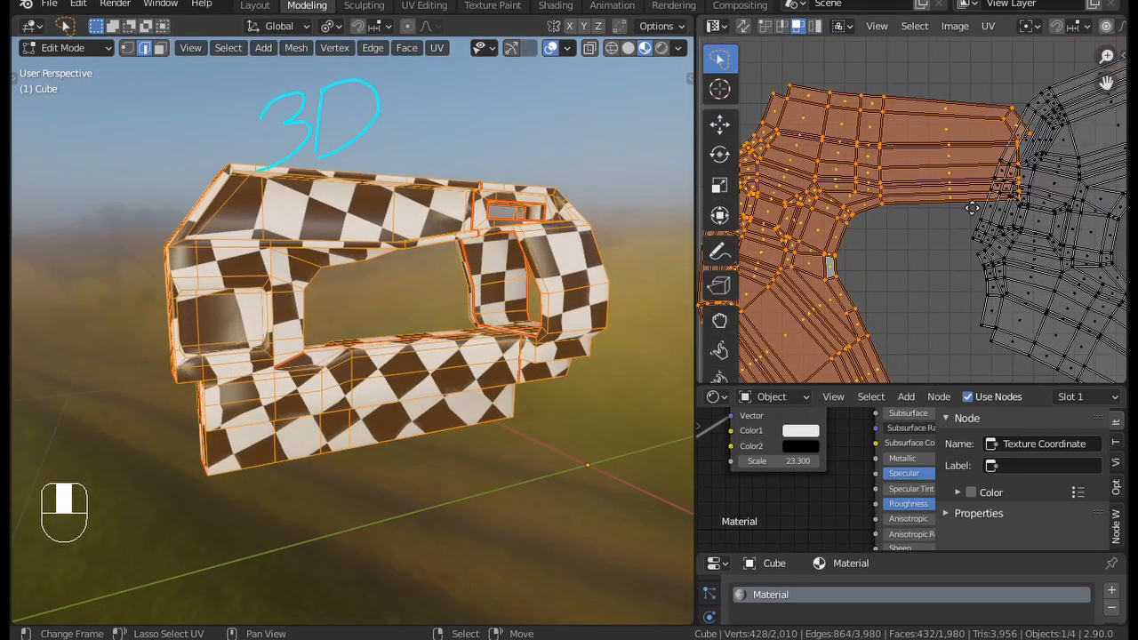
key("ctrl+space")
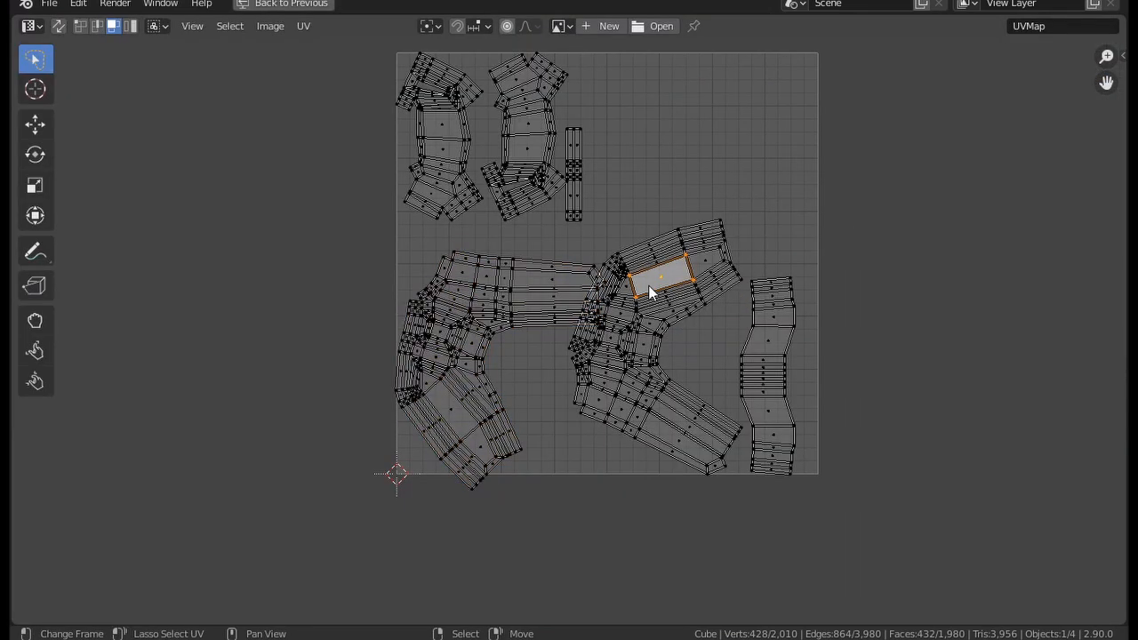
key("g")
left_click(614, 386)
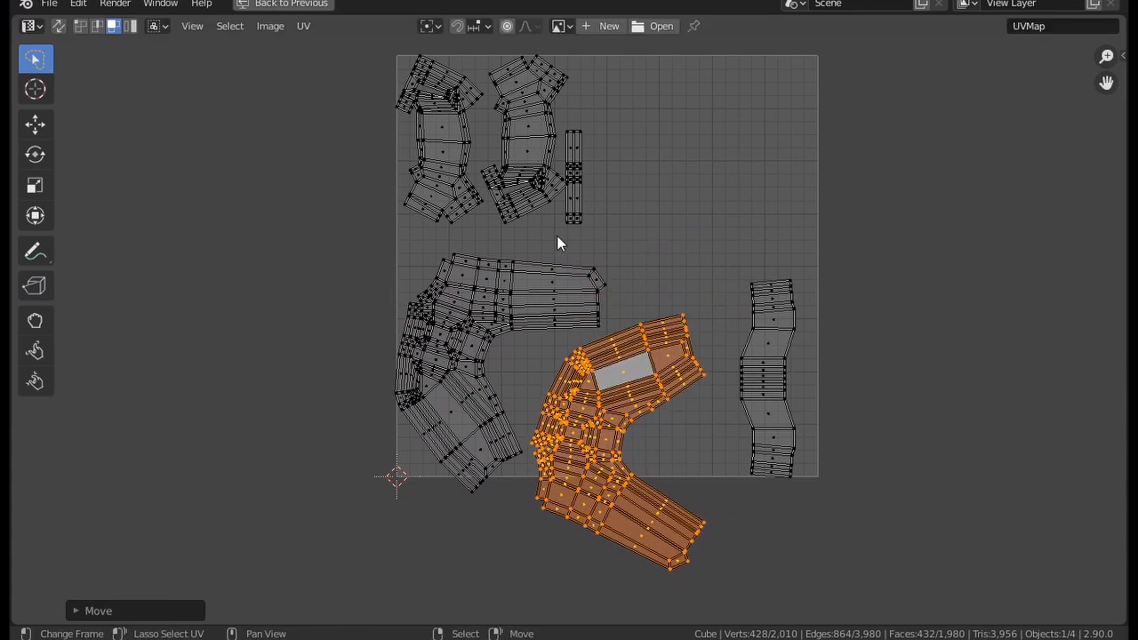
Step: Select the second of the two small upper UV islands and reposition it clear of the island beside it
scroll(557, 239, "up", 2)
scroll(544, 278, "up", 6)
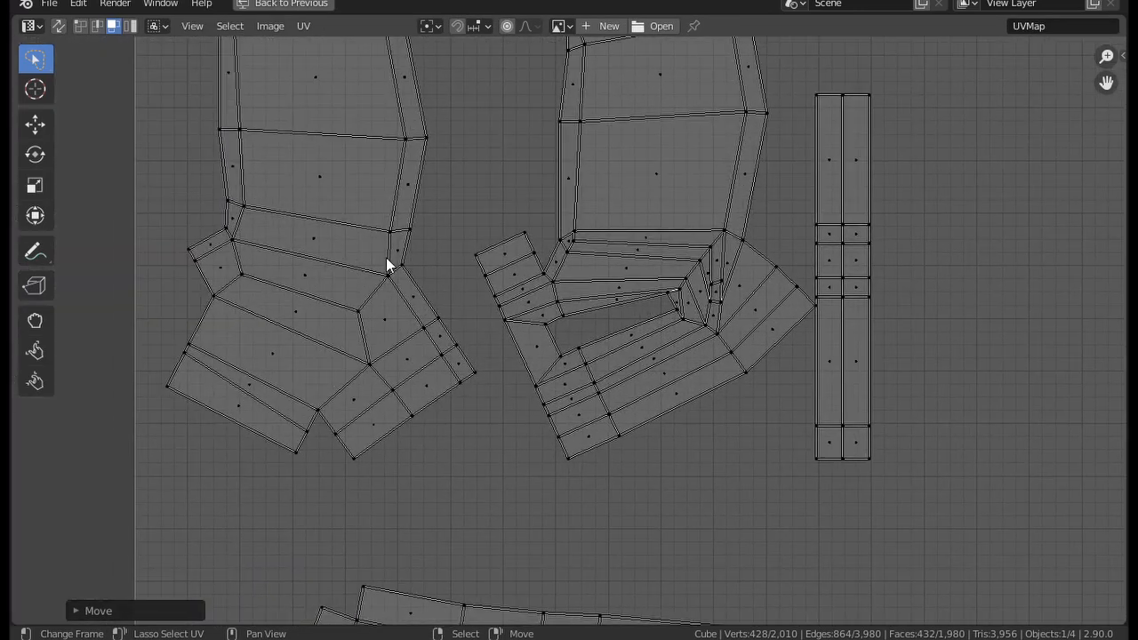
middle_click_drag(386, 257, 433, 311)
left_click(521, 324)
key("l")
middle_click_drag(521, 323, 526, 331)
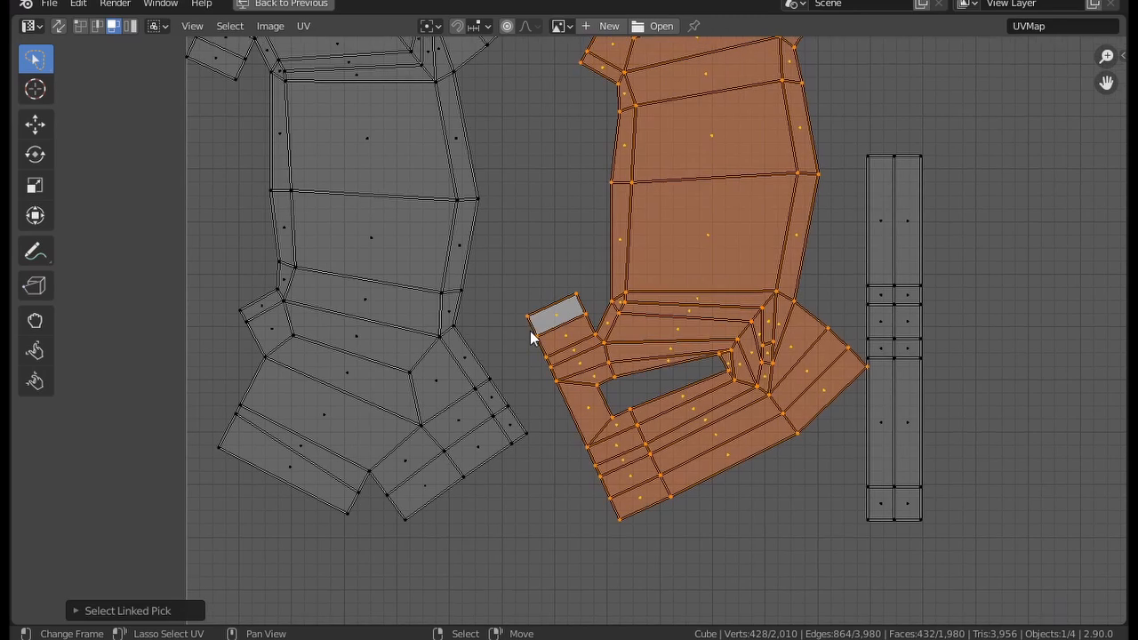
key("g")
left_click(469, 409)
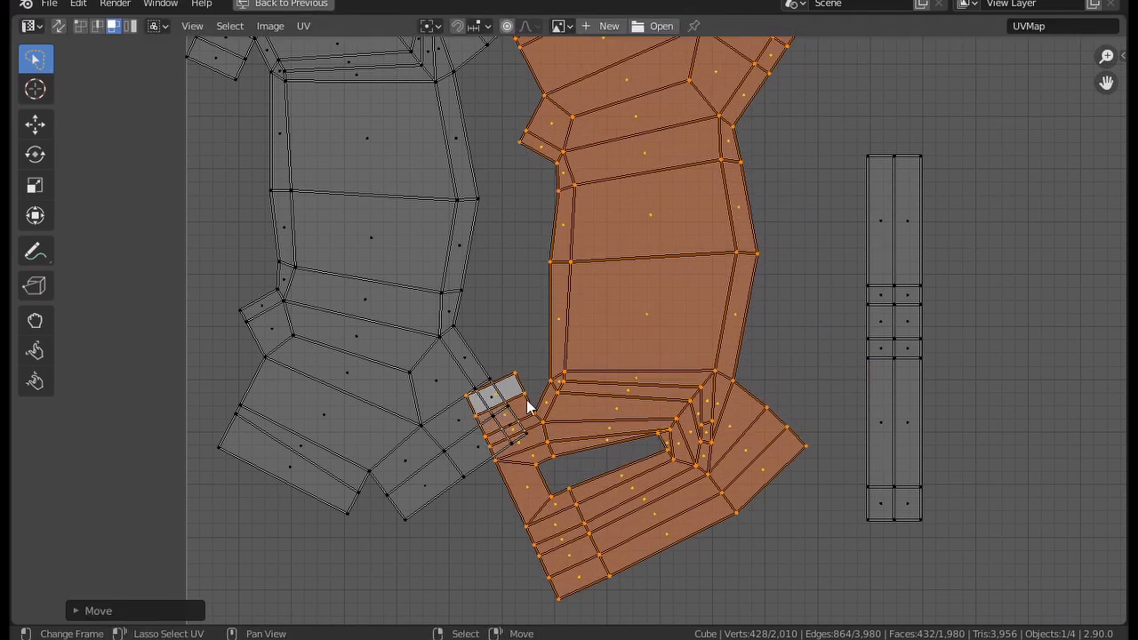
key("g")
left_click(630, 321)
middle_click_drag(605, 221, 579, 394)
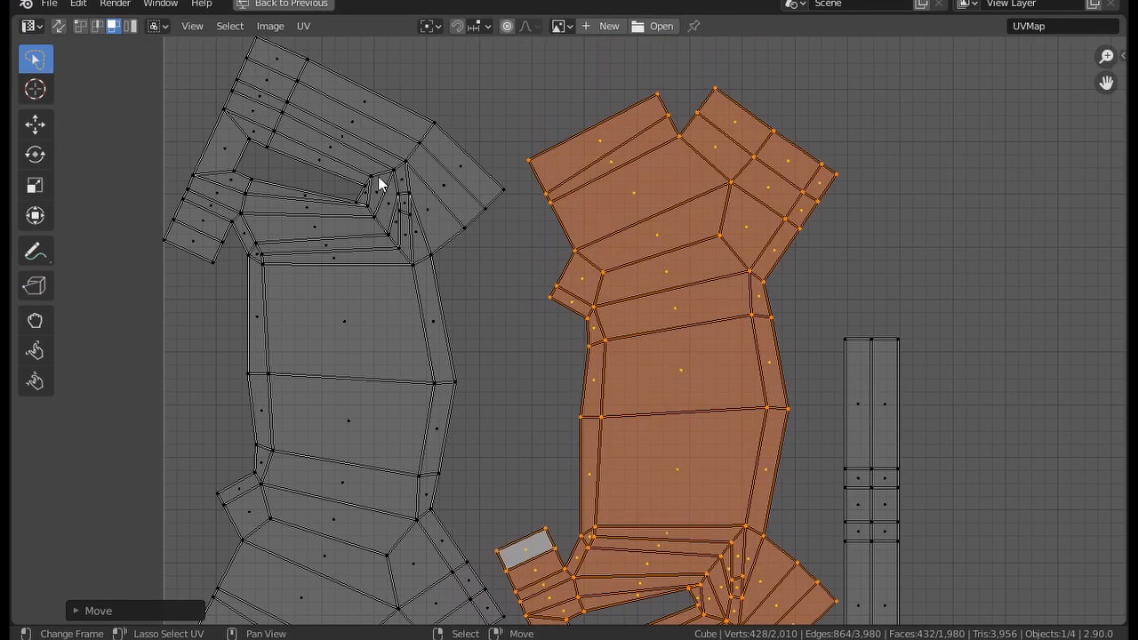
Step: Examine the two small upper UV islands by selecting each as a linked island
left_click(406, 165)
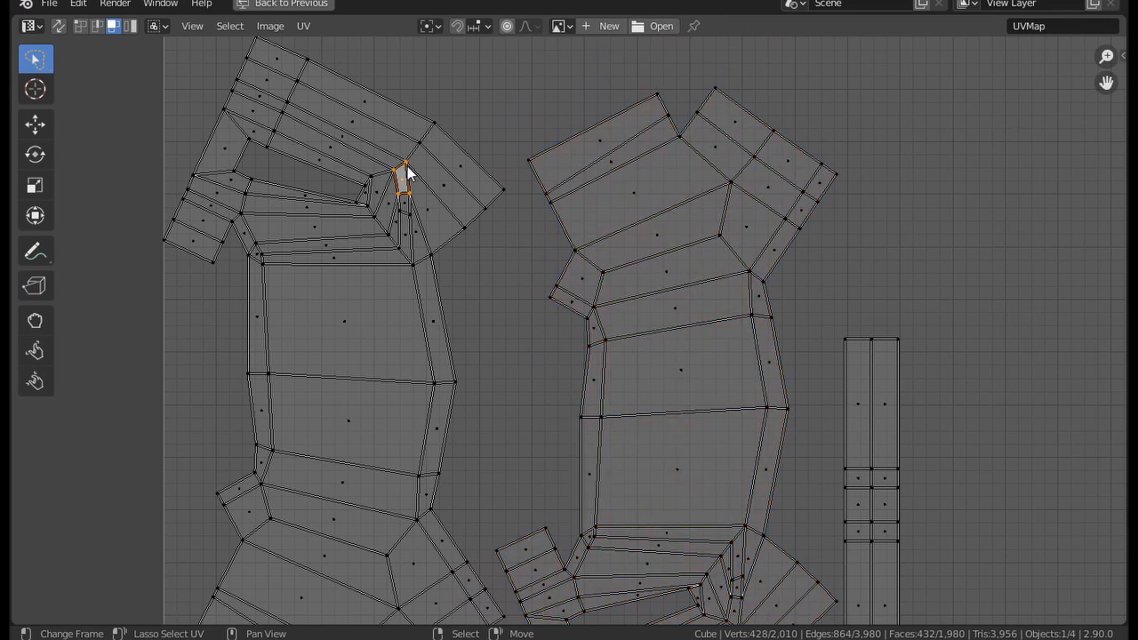
key("l")
scroll(440, 297, "down", 3)
left_click(617, 391)
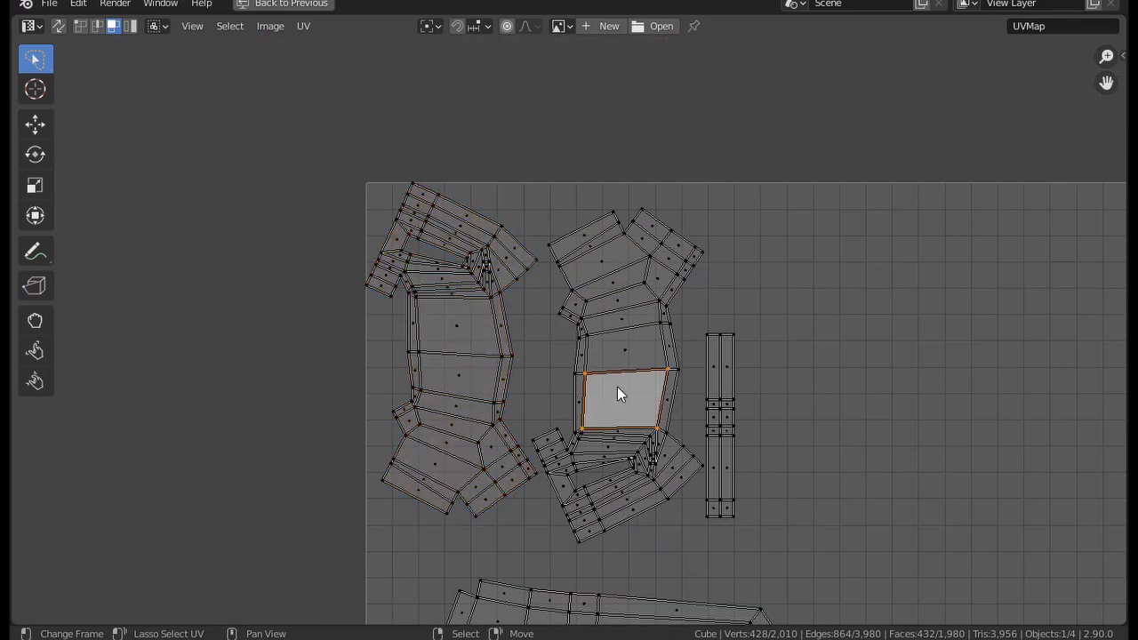
key("l")
middle_click_drag(597, 585, 536, 234)
scroll(547, 381, "up", 2)
Step: Examine the large C-shaped UV island's bent outline and the gap to its neighbour
left_click(488, 400)
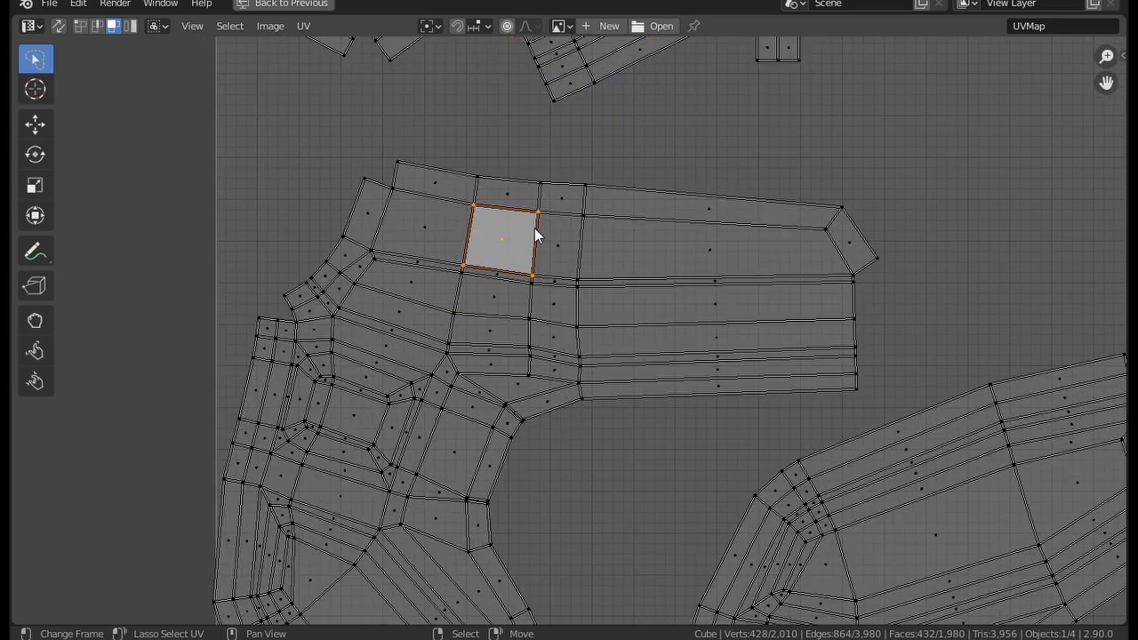
key("l")
middle_click_drag(519, 352, 640, 105)
middle_click_drag(424, 314, 420, 311)
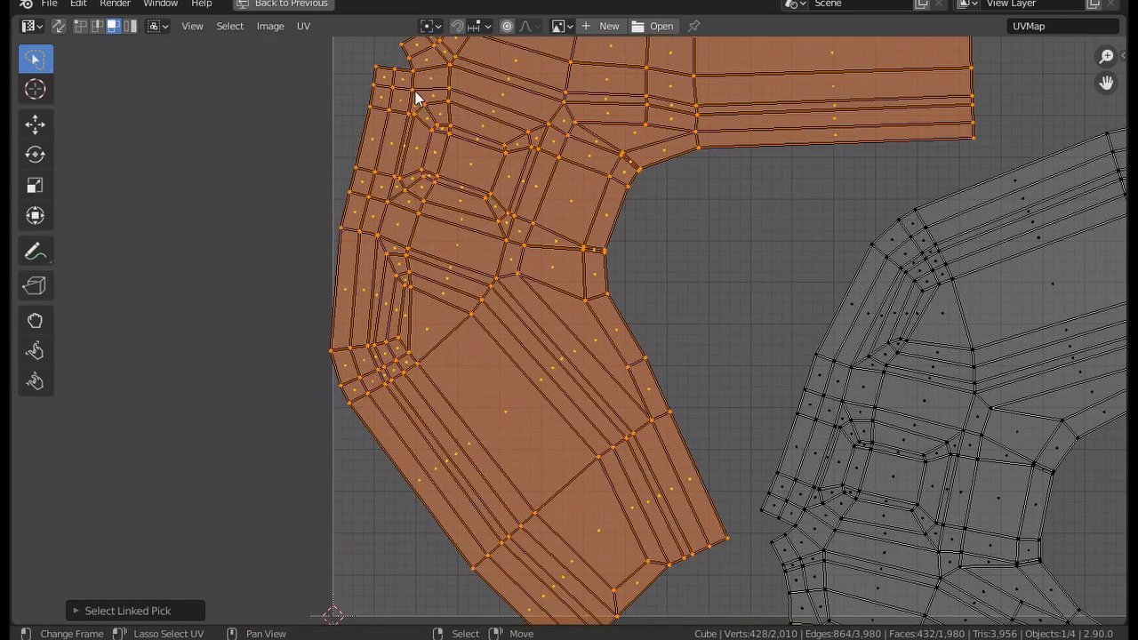
middle_click_drag(415, 91, 401, 205)
middle_click_drag(420, 258, 421, 267)
middle_click_drag(564, 490, 513, 322)
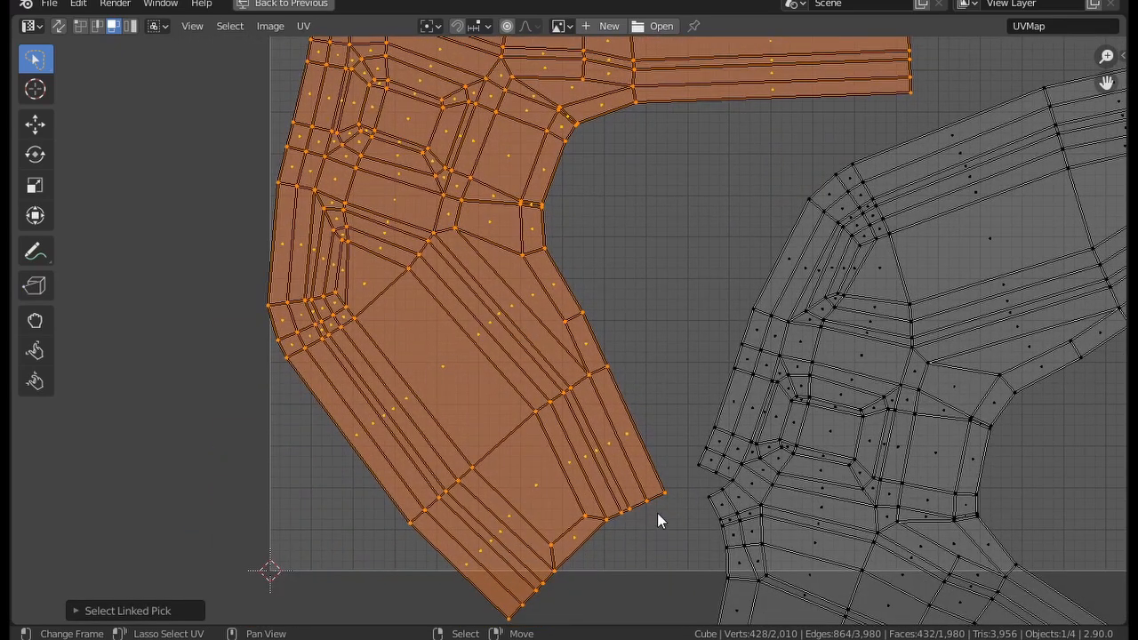
left_click(662, 500)
left_click(703, 472)
middle_click_drag(705, 464, 685, 421)
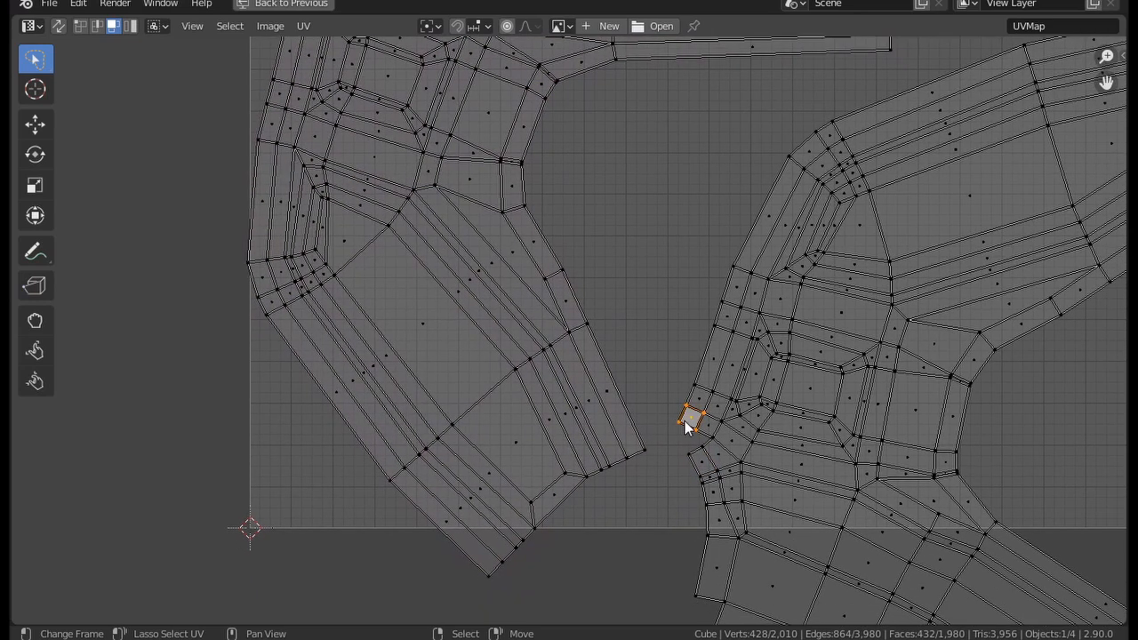
key("g")
left_click(690, 480)
scroll(698, 476, "down", 5)
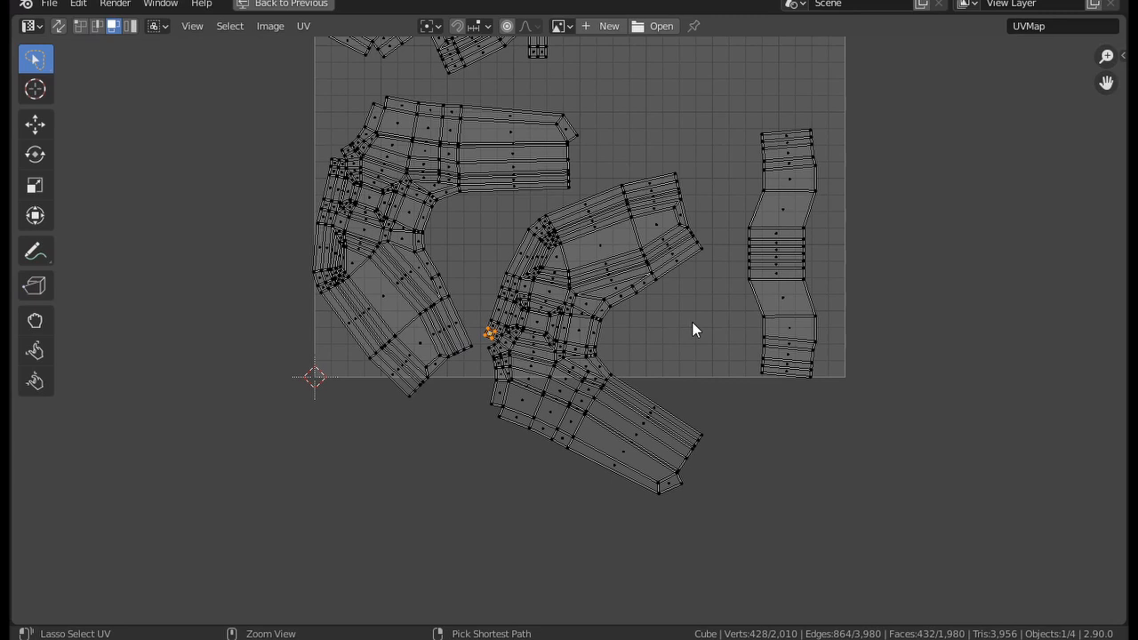
Step: Try scaling the linked C-shaped island along X only to compare the checker stretch on the model
key("ctrl+space")
middle_click_drag(355, 358, 605, 378)
middle_click_drag(498, 382, 374, 323)
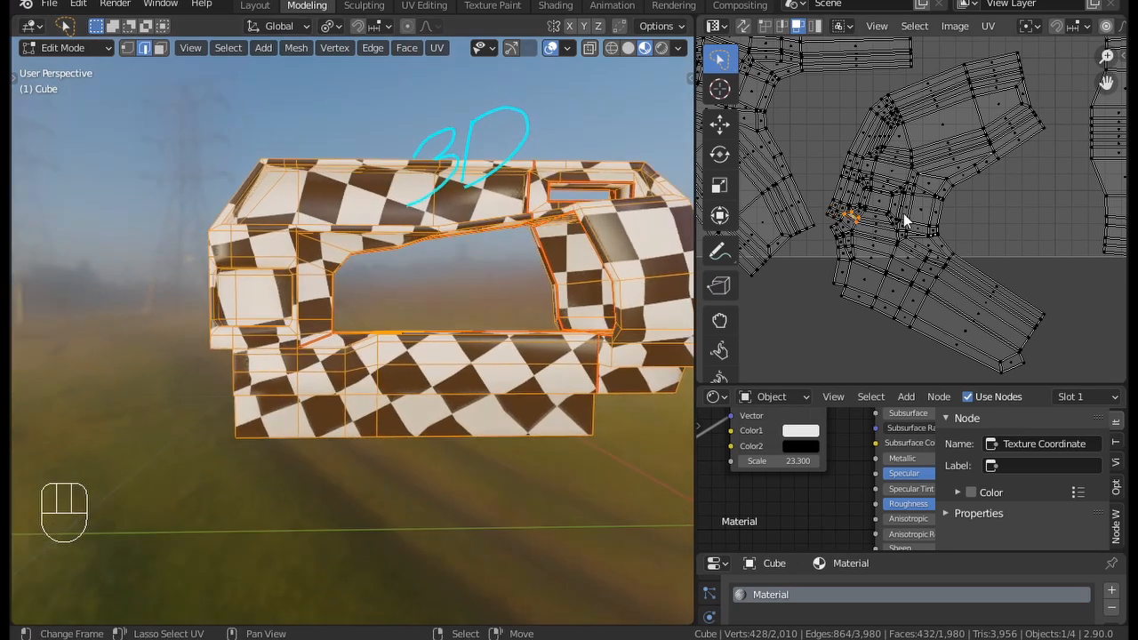
key("l")
key("s")
left_click(979, 259)
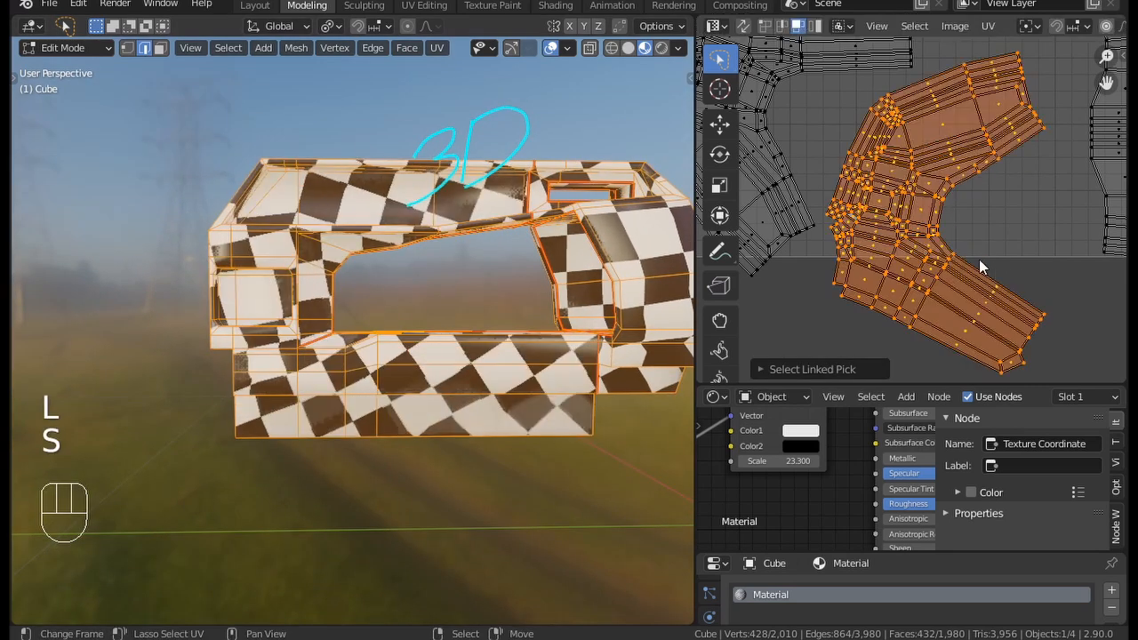
key("x")
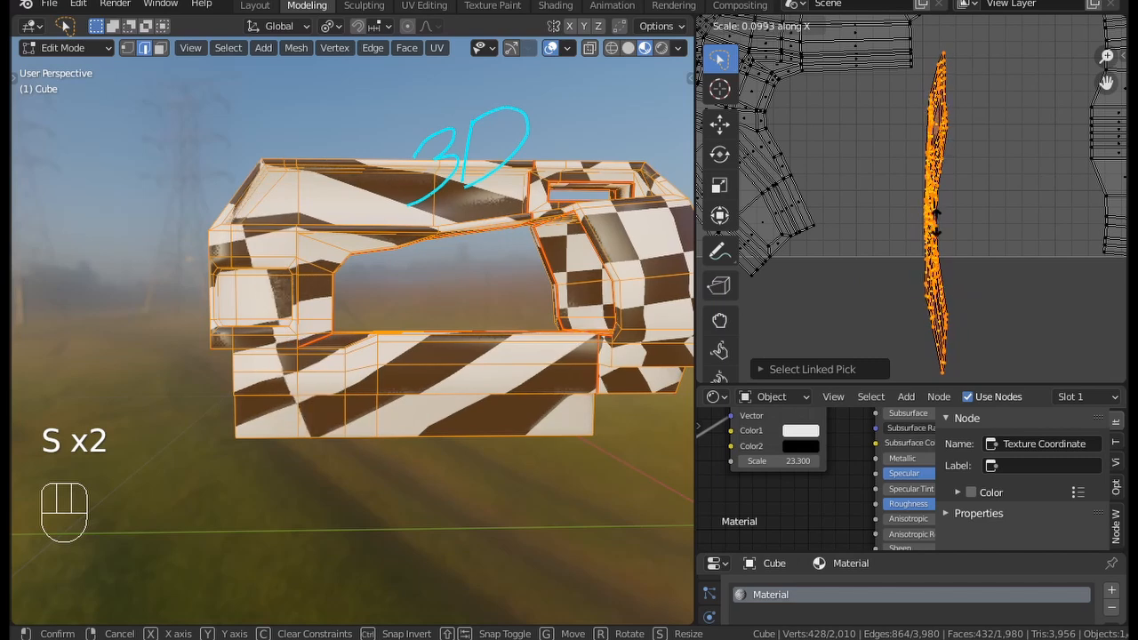
right_click(939, 227)
Step: Inspect the checker pattern around the model from several sides and switch the viewport to solid shading
middle_click_drag(311, 293, 309, 284)
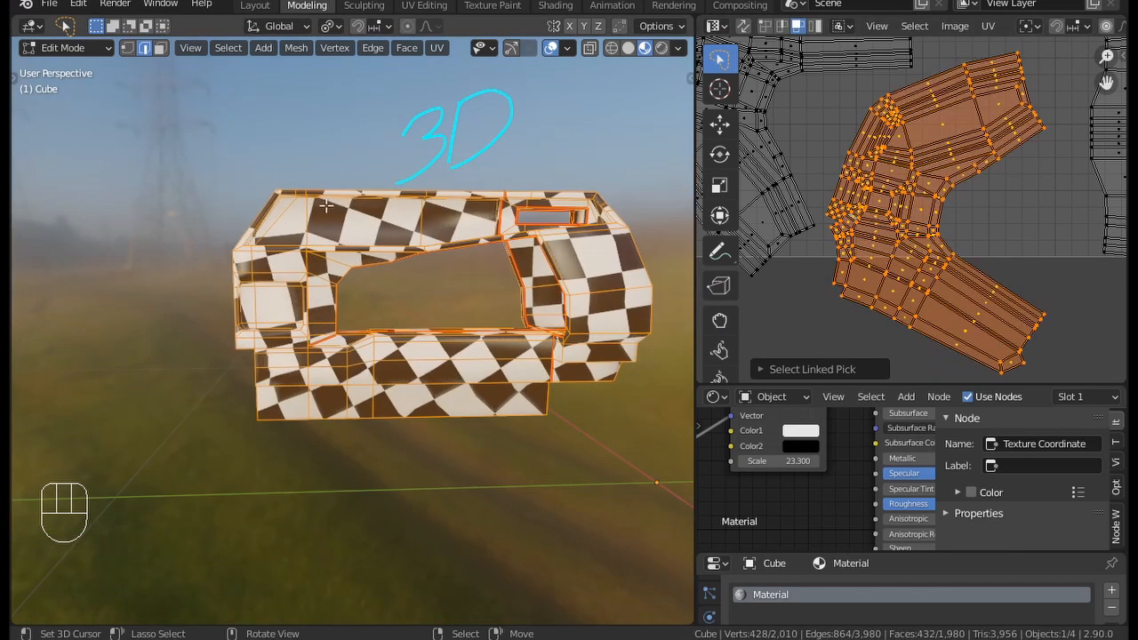
middle_click_drag(326, 206, 304, 288)
mouse_move(427, 211)
middle_mouse_down()
mouse_move(368, 214)
mouse_move(383, 210)
mouse_move(442, 249)
mouse_move(222, 194)
mouse_move(223, 276)
middle_mouse_up()
right_click(443, 251)
mouse_move(339, 299)
middle_mouse_down()
mouse_move(356, 338)
mouse_move(385, 281)
mouse_move(447, 303)
mouse_move(478, 259)
mouse_move(490, 302)
mouse_move(476, 318)
mouse_move(554, 294)
mouse_move(563, 254)
middle_mouse_up()
middle_click_drag(534, 197, 517, 256)
left_click(628, 47)
Step: Mark seams along the edge loops around the rims of the long recessed side panels
mouse_move(569, 133)
middle_mouse_down()
mouse_move(510, 224)
mouse_move(362, 317)
mouse_move(287, 318)
mouse_move(224, 244)
middle_mouse_up()
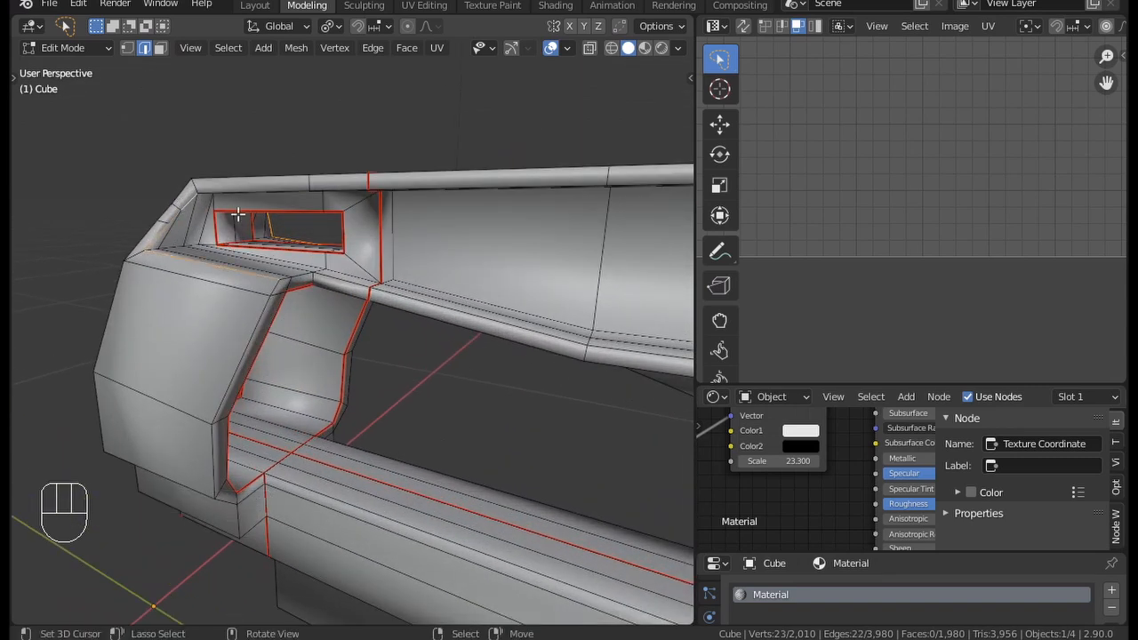
middle_click_drag(232, 190, 267, 260)
left_click(267, 260, "alt+shift")
key("ctrl+e")
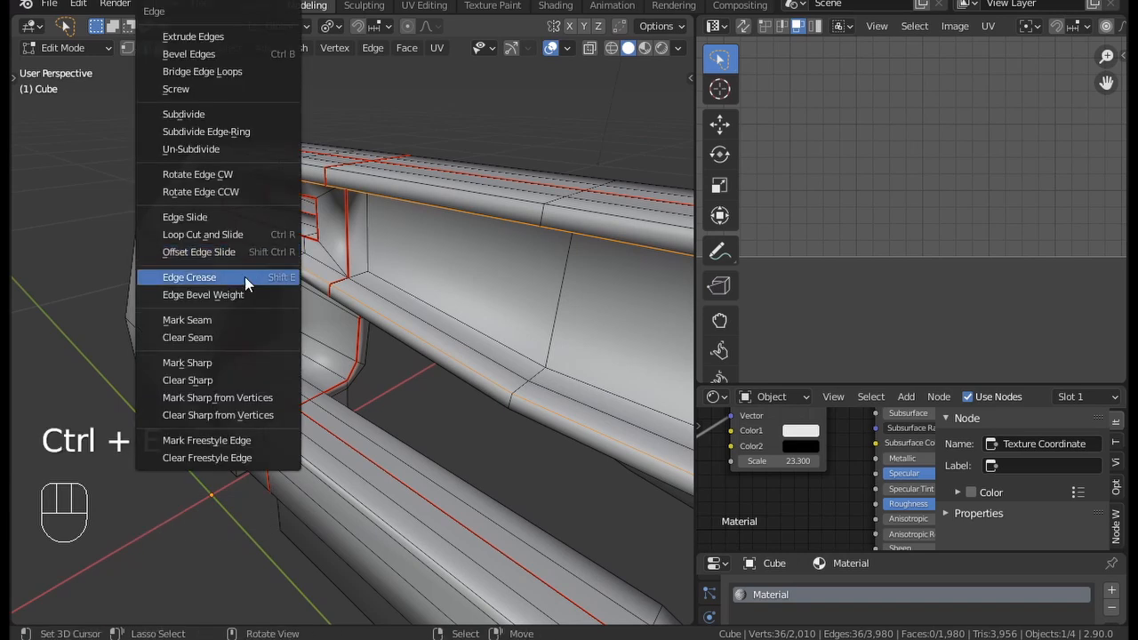
left_click(213, 331)
mouse_move(212, 332)
middle_mouse_down()
mouse_move(262, 297)
mouse_move(326, 338)
mouse_move(322, 276)
mouse_move(288, 281)
mouse_move(247, 241)
mouse_move(290, 201)
mouse_move(256, 360)
mouse_move(427, 323)
mouse_move(229, 282)
mouse_move(381, 270)
mouse_move(426, 299)
mouse_move(456, 194)
middle_mouse_up()
key("ctrl+e")
left_click(288, 340)
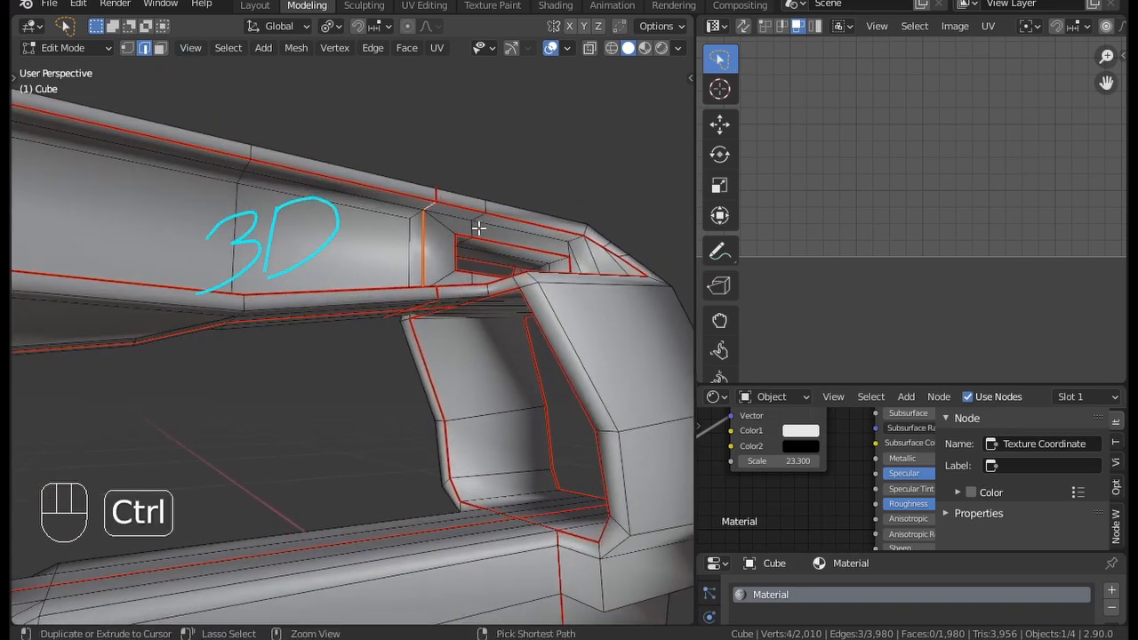
Step: Clear the seam on the vertical edges beside the small slot in the recessed panel and select the whole mesh
key("ctrl+e")
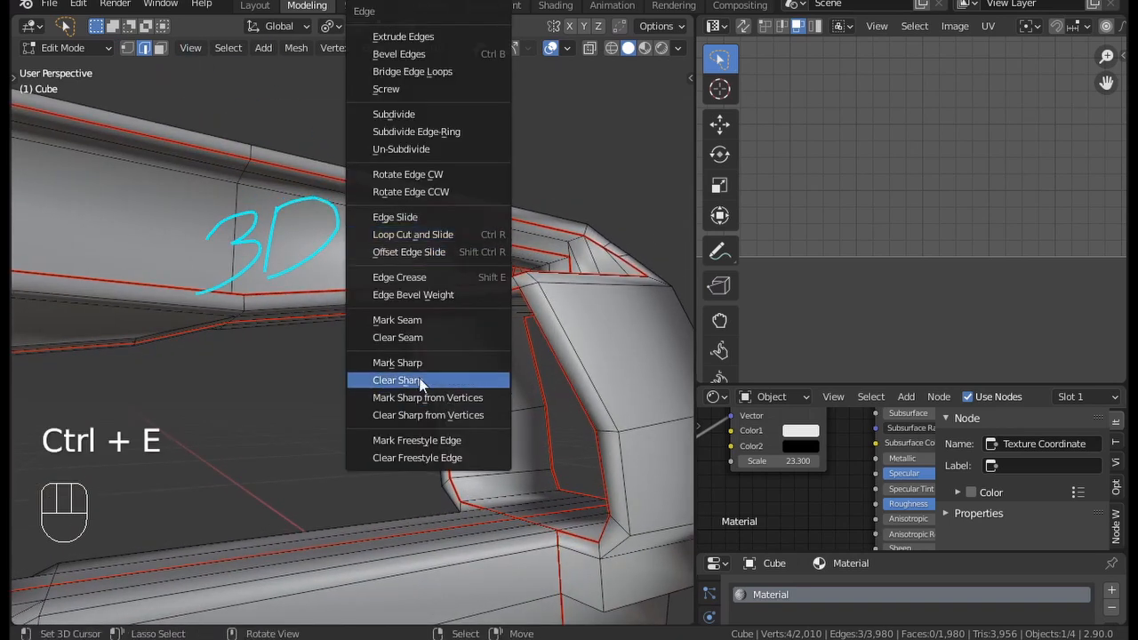
left_click(427, 337)
middle_click_drag(427, 338, 433, 375)
key("a")
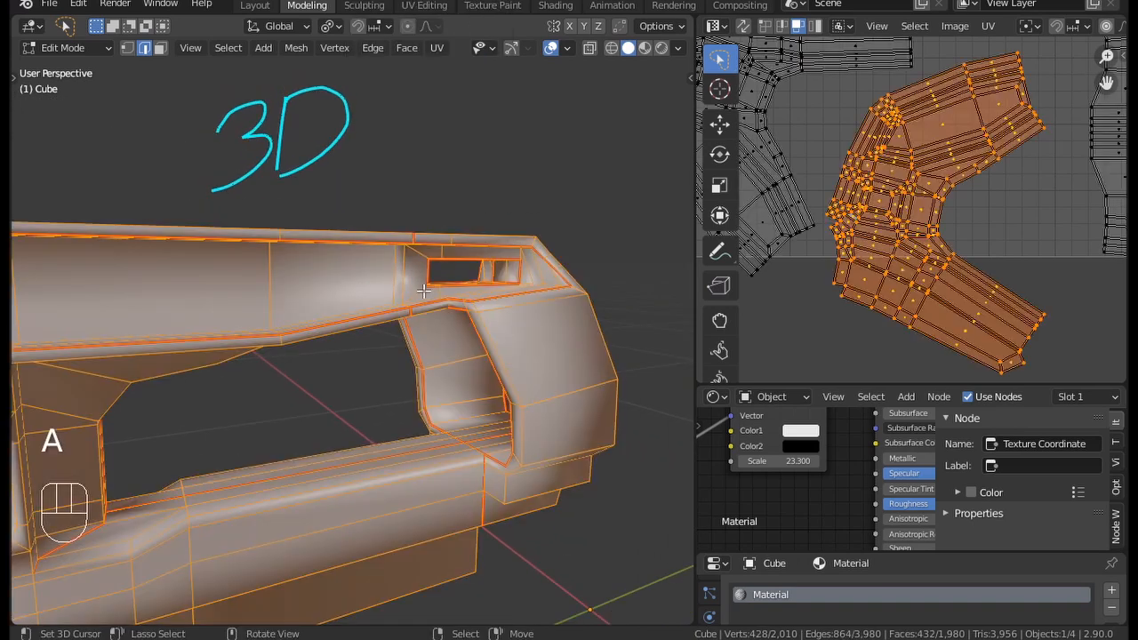
Step: Mark seams along the edge loops bordering the large central opening on both sides of the model
middle_click_drag(398, 293, 434, 348)
middle_click_drag(404, 308, 456, 313)
middle_click_drag(455, 313, 483, 265)
scroll(476, 263, "up", 1)
right_click(485, 262)
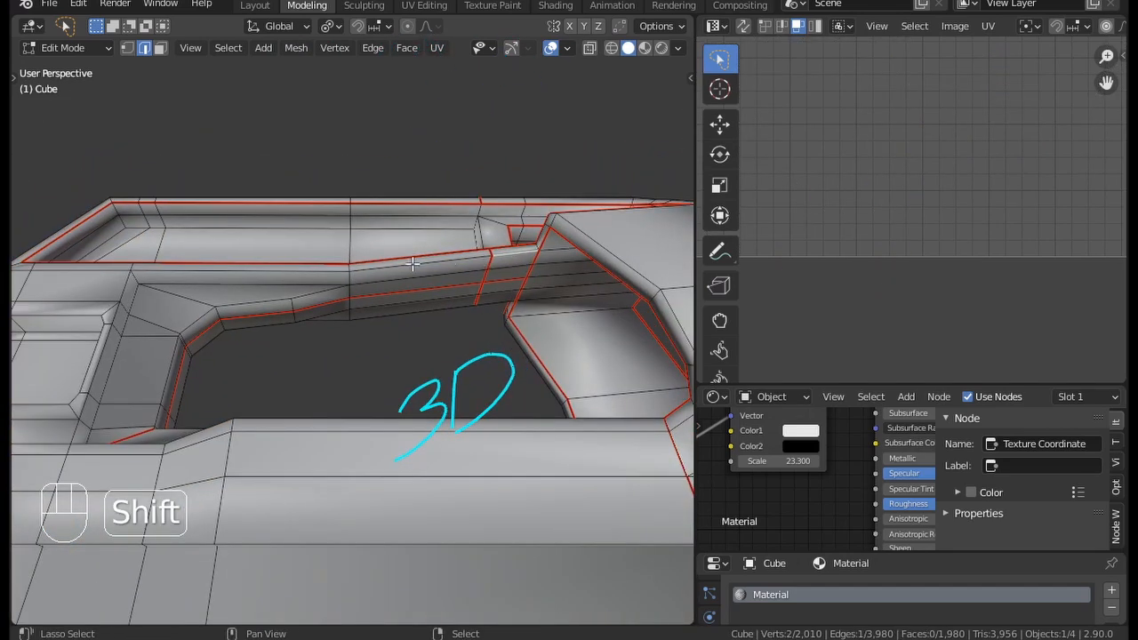
middle_click_drag(117, 293, 397, 353)
middle_click_drag(165, 420, 474, 395)
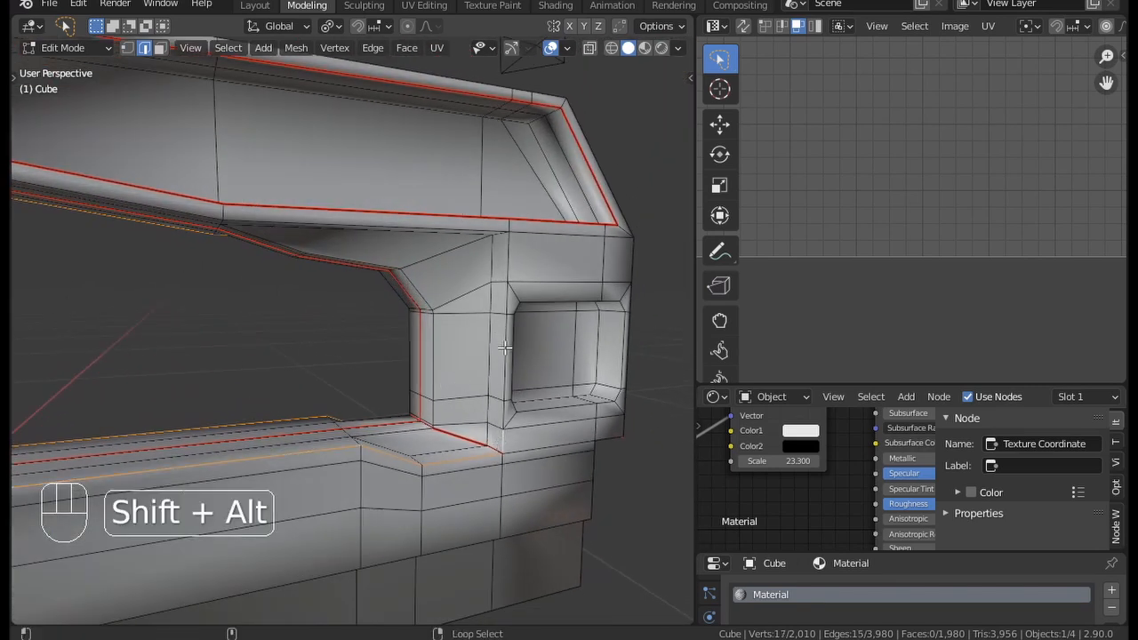
middle_click_drag(506, 258, 453, 218)
right_click(442, 214, "alt+shift")
middle_click_drag(306, 262, 534, 313, "shift")
middle_click_drag(534, 313, 347, 296)
middle_click_drag(307, 356, 372, 396)
key("ctrl+e")
left_click(296, 467)
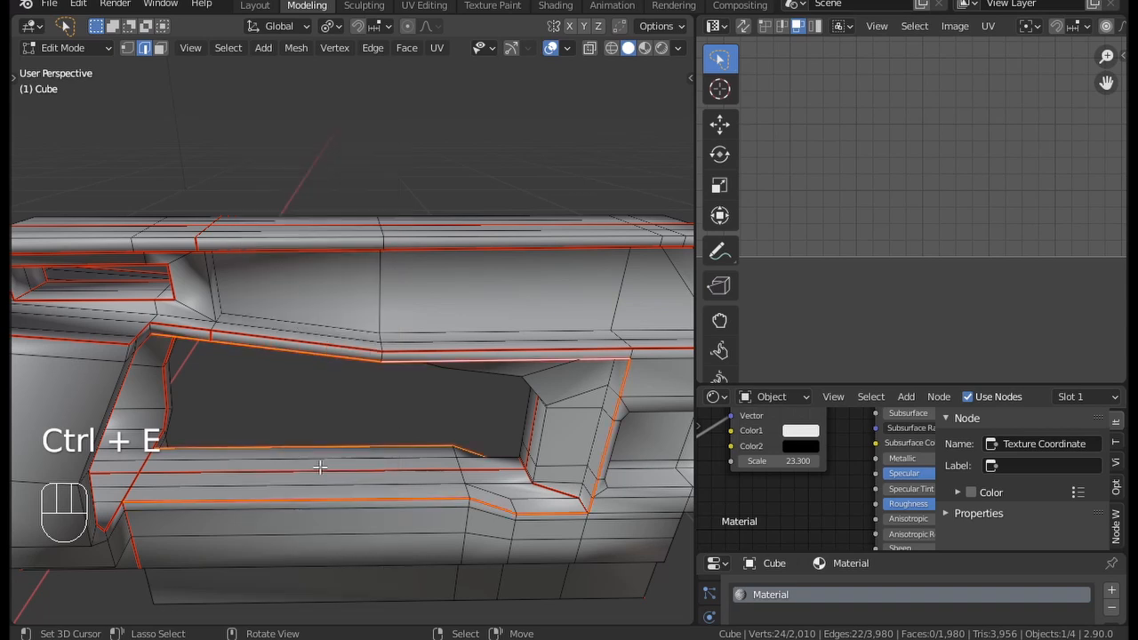
Step: Clear the seam on the short edges crossing the opening's upper rim near the small slot
middle_click_drag(296, 469, 225, 403)
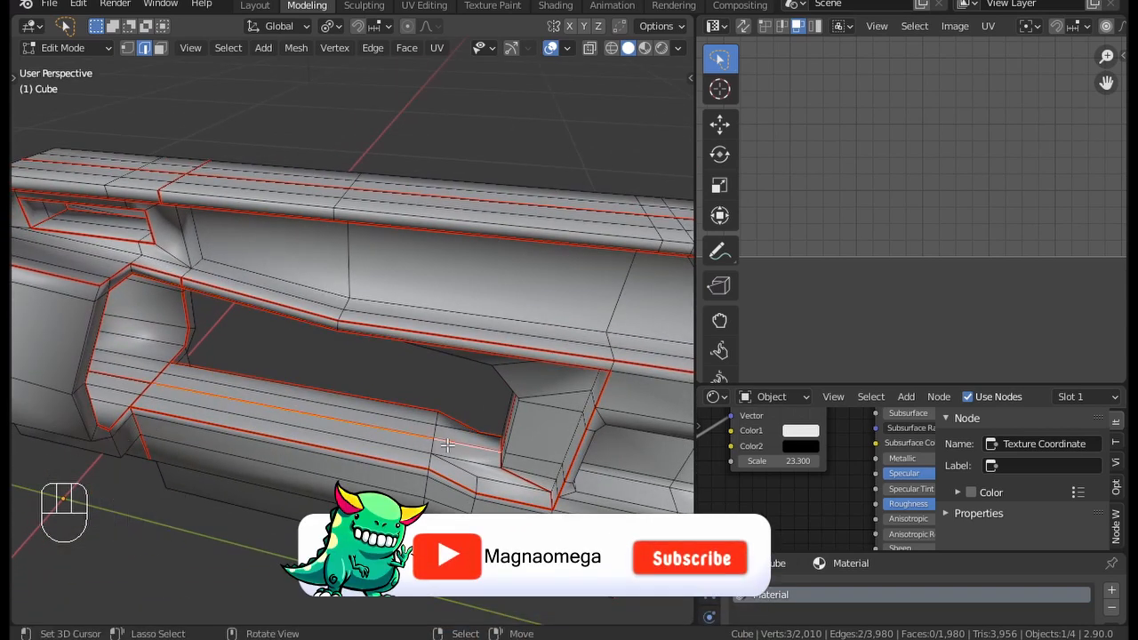
middle_click_drag(447, 445, 476, 407)
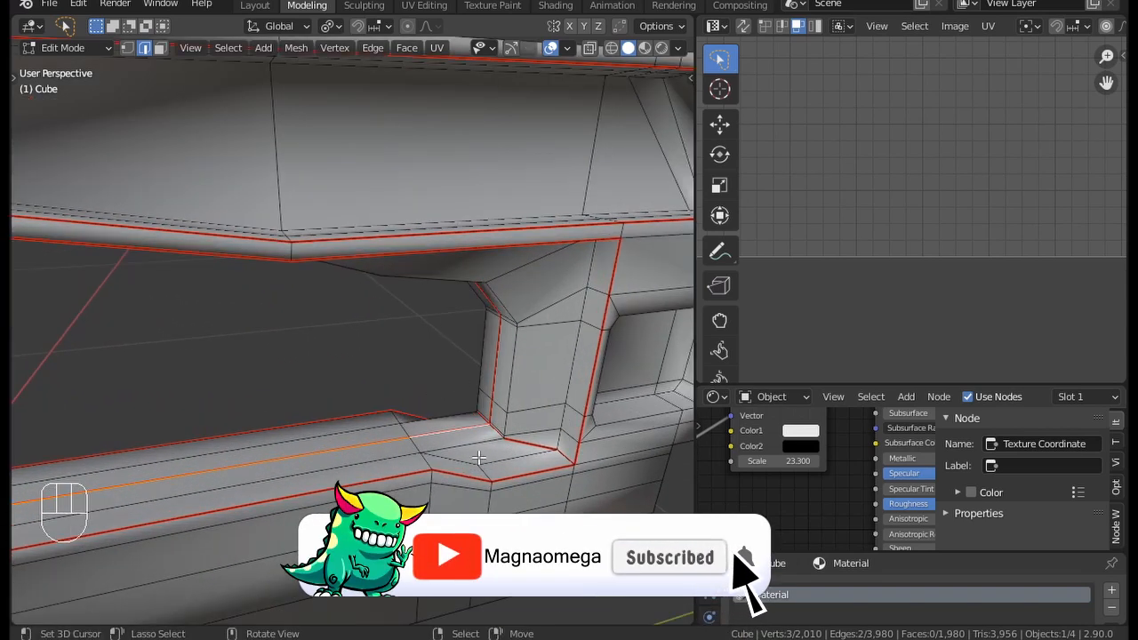
middle_click_drag(479, 458, 382, 390)
left_click(365, 287, "alt+shift")
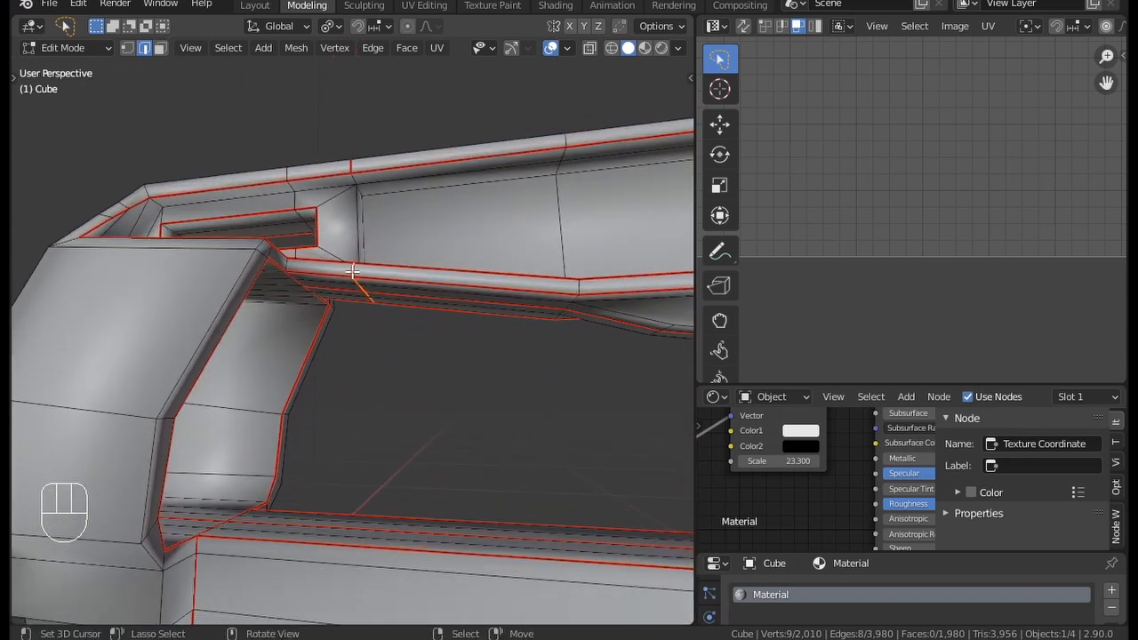
mouse_move(359, 268)
middle_mouse_down()
mouse_move(254, 363)
mouse_move(360, 359)
middle_mouse_up()
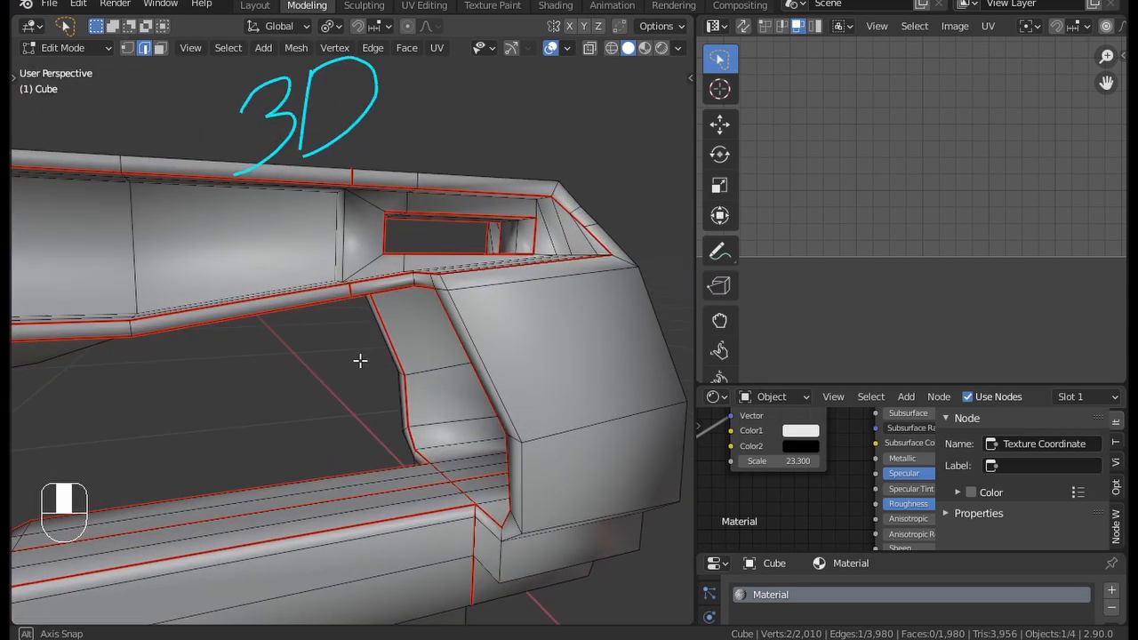
left_click(356, 295, "shift")
middle_click_drag(355, 295, 359, 350)
key("ctrl+e")
left_click(335, 359)
key("a")
key("a")
key("a")
Step: Clear the seam on the edges crossing the underside of the upper bar, inside the large opening
mouse_move(387, 258)
middle_mouse_down()
mouse_move(460, 328)
mouse_move(424, 386)
mouse_move(398, 352)
mouse_move(401, 285)
mouse_move(424, 343)
mouse_move(418, 310)
middle_mouse_up()
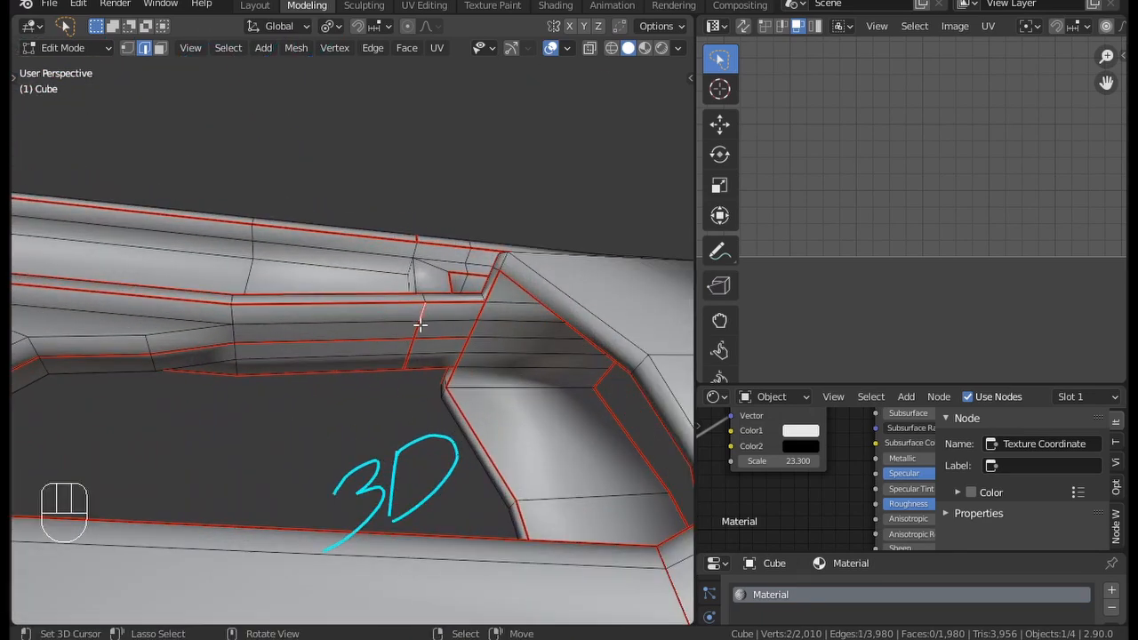
key("ctrl+e")
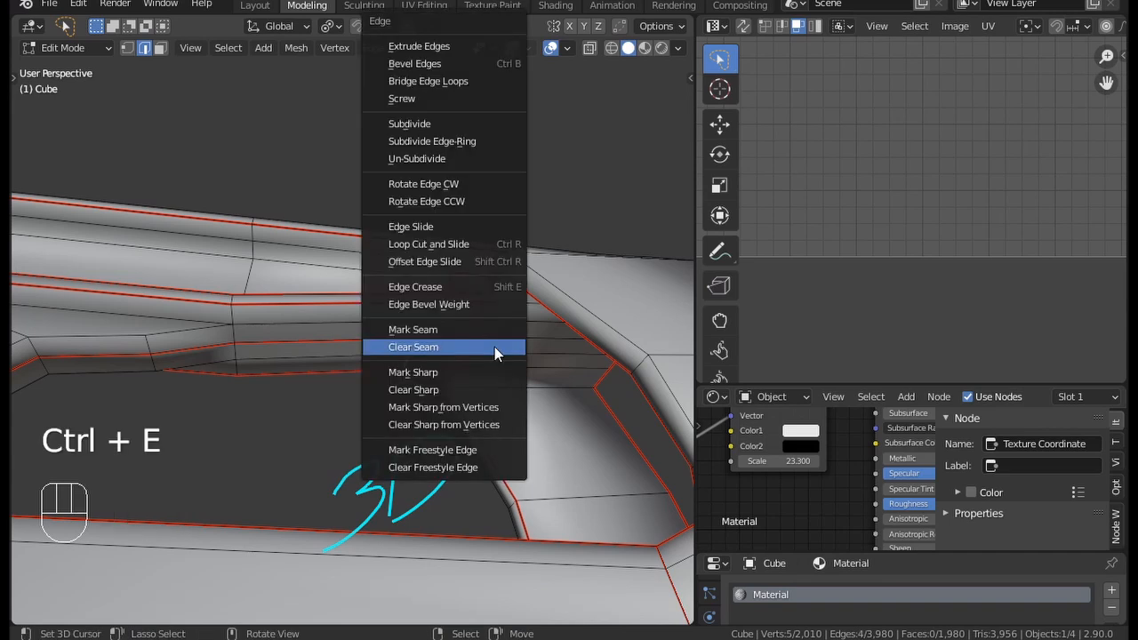
left_click(482, 350)
middle_click_drag(481, 351, 325, 336)
key("a")
key("a")
key("a")
scroll(324, 336, "down", 5)
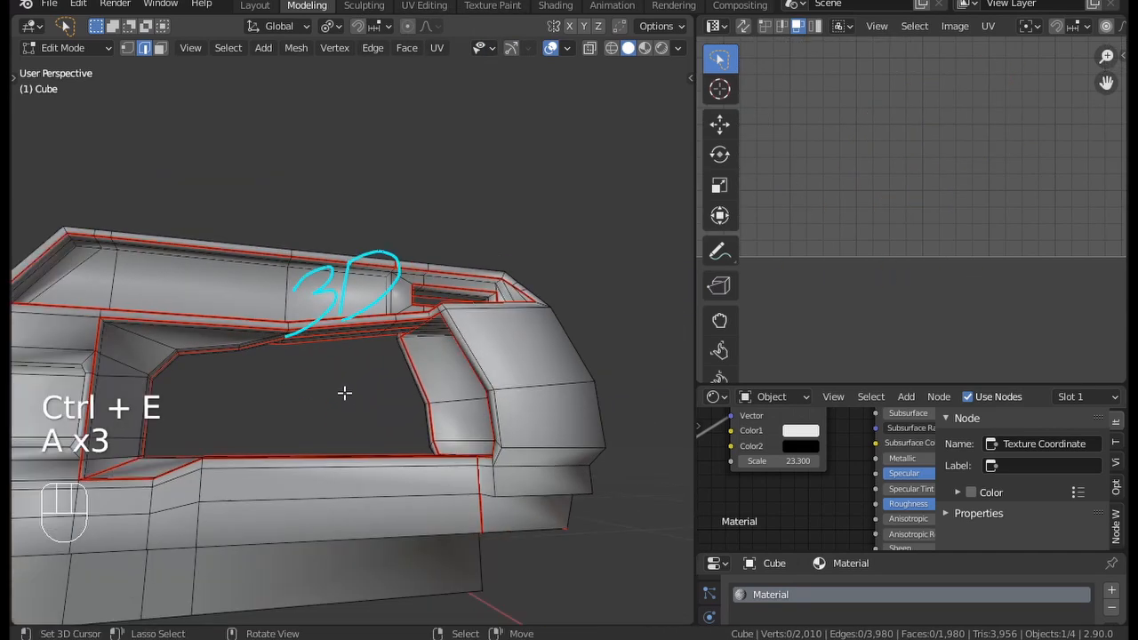
Step: Clear the seam along the middle of the opening's floor and its inner lower corner, and select the whole mesh
mouse_move(346, 392)
middle_mouse_down()
mouse_move(361, 318)
mouse_move(254, 376)
mouse_move(249, 430)
mouse_move(307, 426)
mouse_move(223, 409)
mouse_move(254, 382)
mouse_move(352, 391)
middle_mouse_up()
scroll(319, 420, "up", 3)
scroll(152, 404, "up", 4)
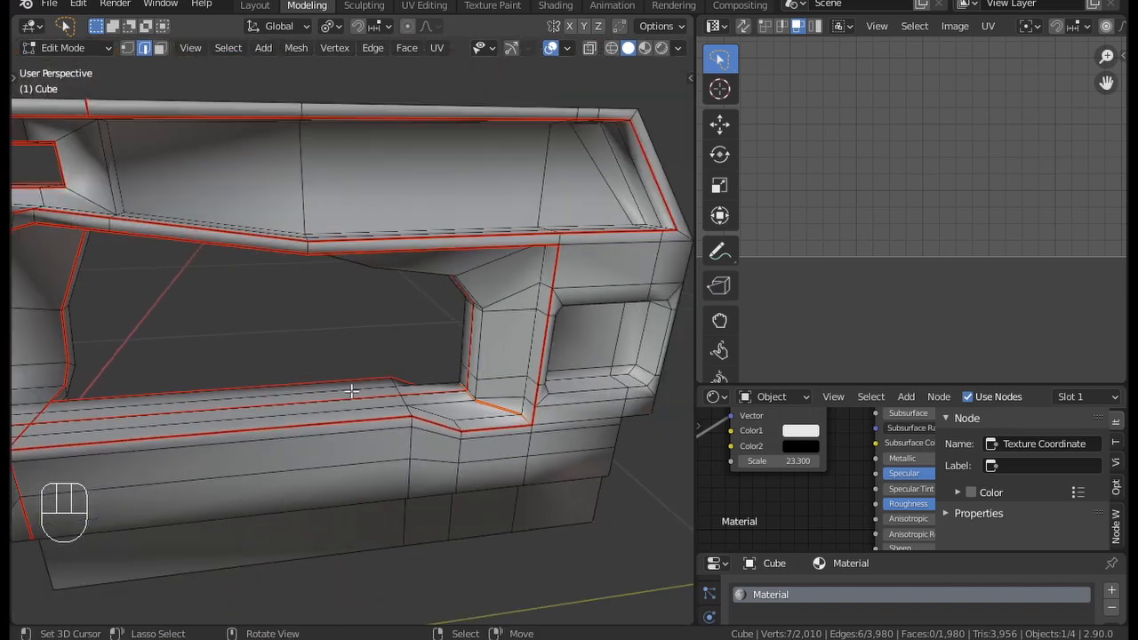
key("ctrl+e")
left_click(343, 395)
key("a")
key("a")
key("a")
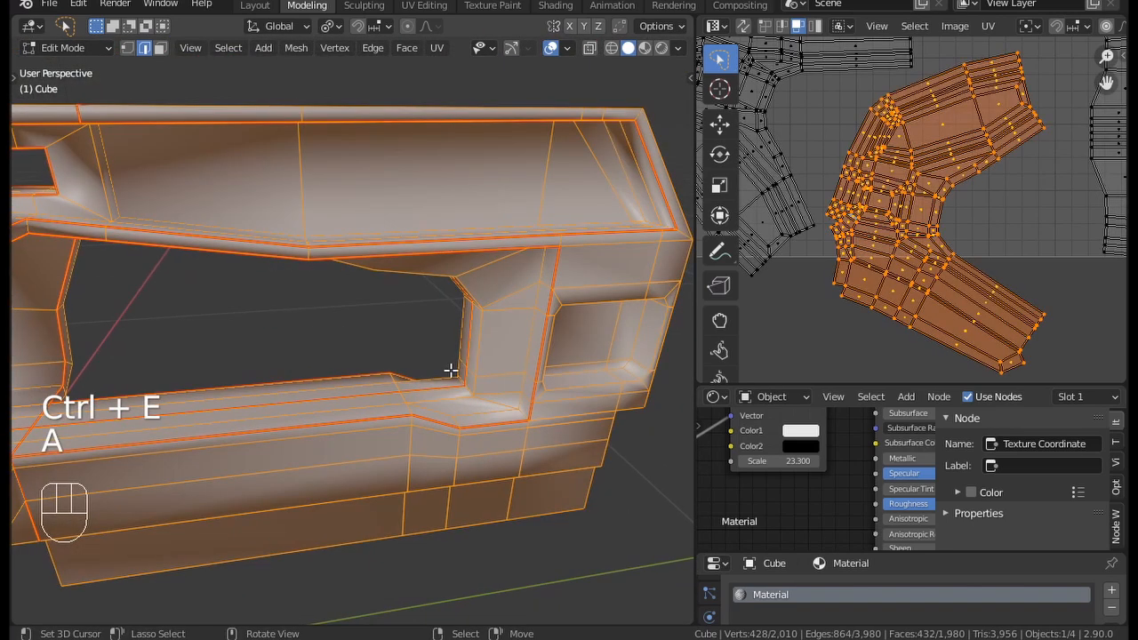
Step: Unwrap the whole visible mesh with the updated seams and check the resulting island layout in the UV editor
middle_click_drag(452, 374, 507, 293)
scroll(507, 293, "down", 5)
middle_click_drag(350, 346, 354, 380)
key("a")
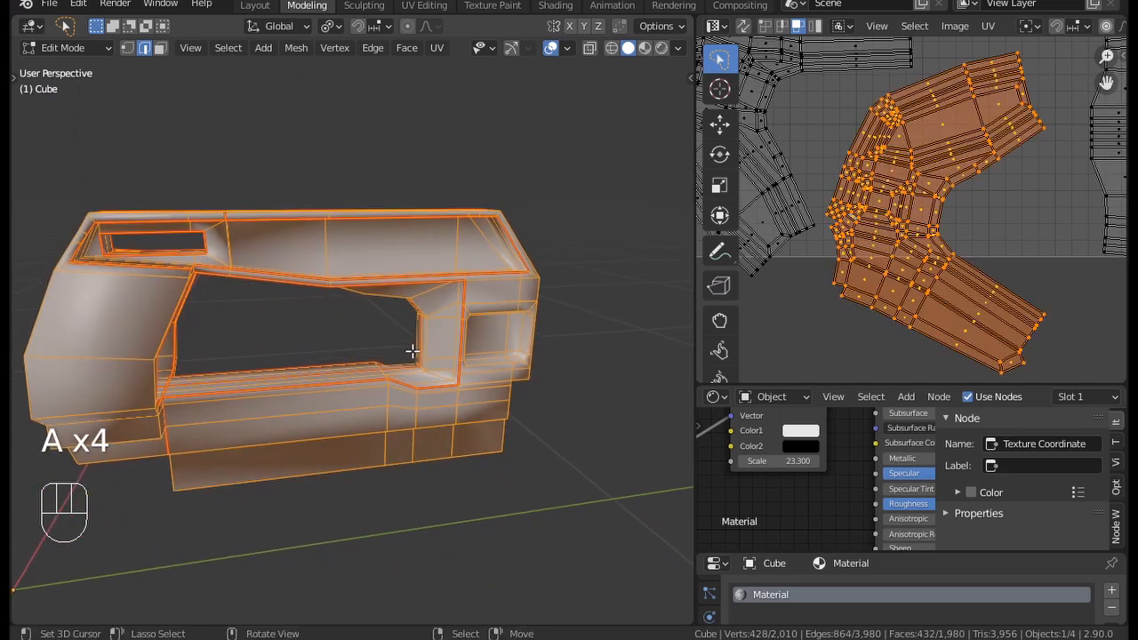
key("u")
left_click(402, 352)
middle_click_drag(916, 196, 931, 299)
scroll(932, 274, "down", 5)
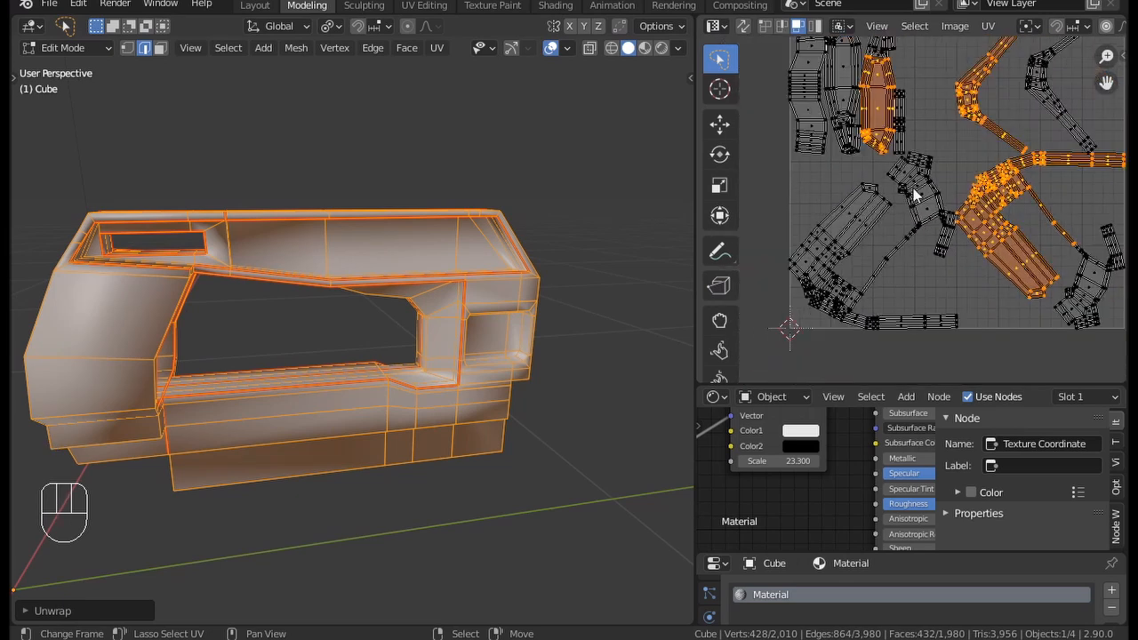
middle_click_drag(1009, 272, 927, 238)
scroll(927, 239, "up", 3)
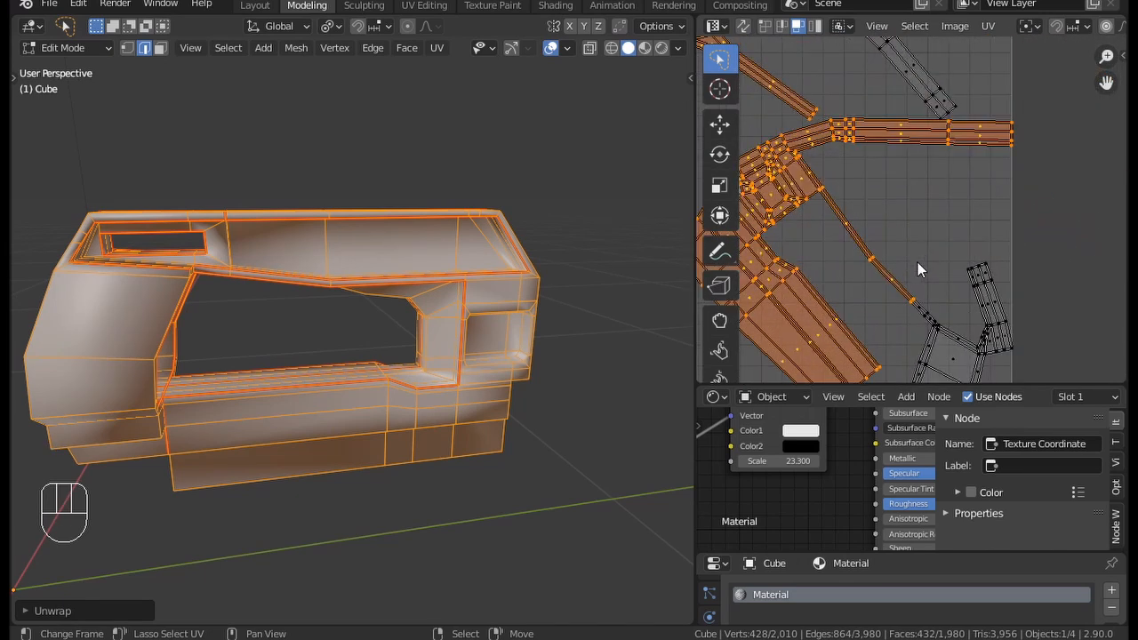
scroll(916, 265, "down", 2)
Step: Switch the 3D viewport to Material Preview and inspect the checker texture around the central opening
left_click(645, 48)
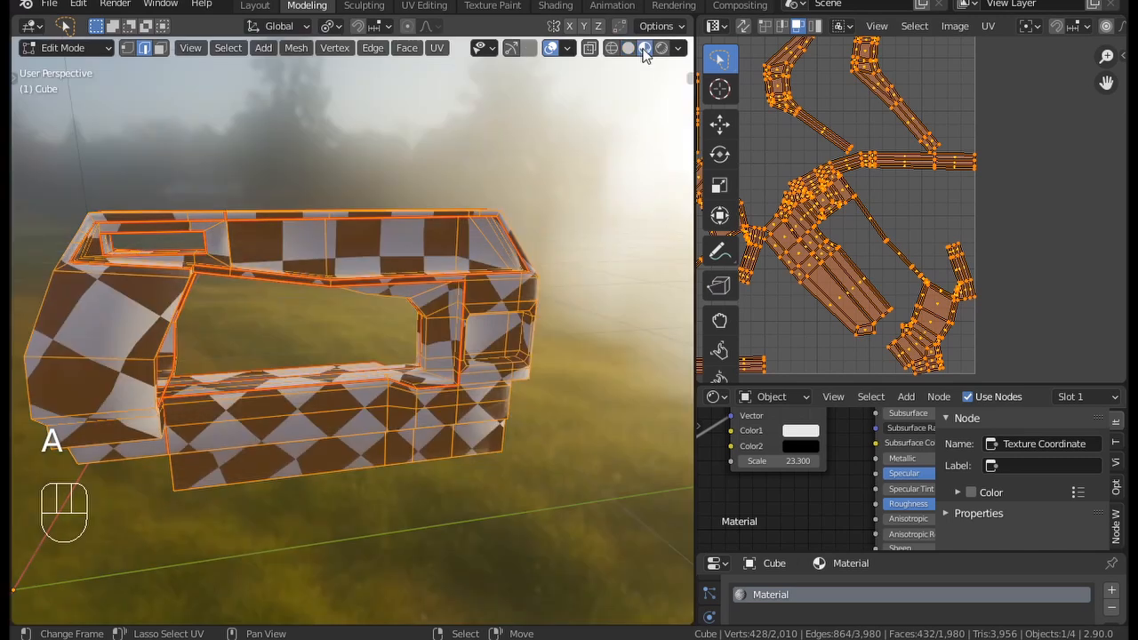
mouse_move(459, 307)
middle_mouse_down()
mouse_move(435, 304)
mouse_move(444, 318)
middle_mouse_up()
scroll(374, 392, "up", 3)
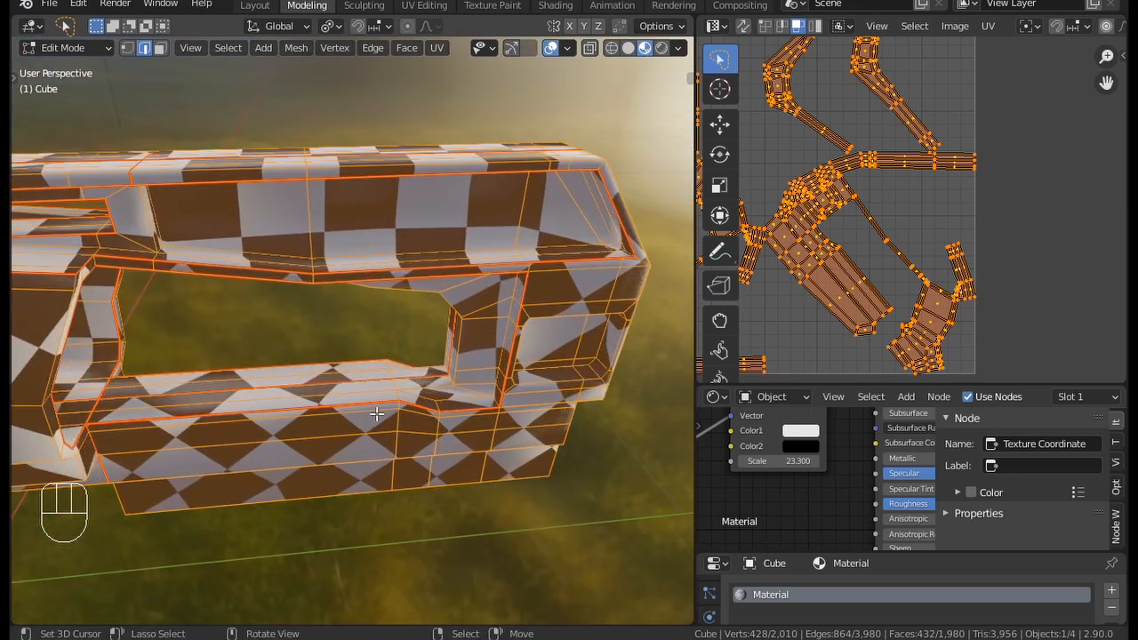
scroll(840, 266, "down", 3)
scroll(841, 275, "up", 5)
Step: Select the entire large UV island at the lower-left of the layout and rotate it to straighten its checkers
left_click(838, 271)
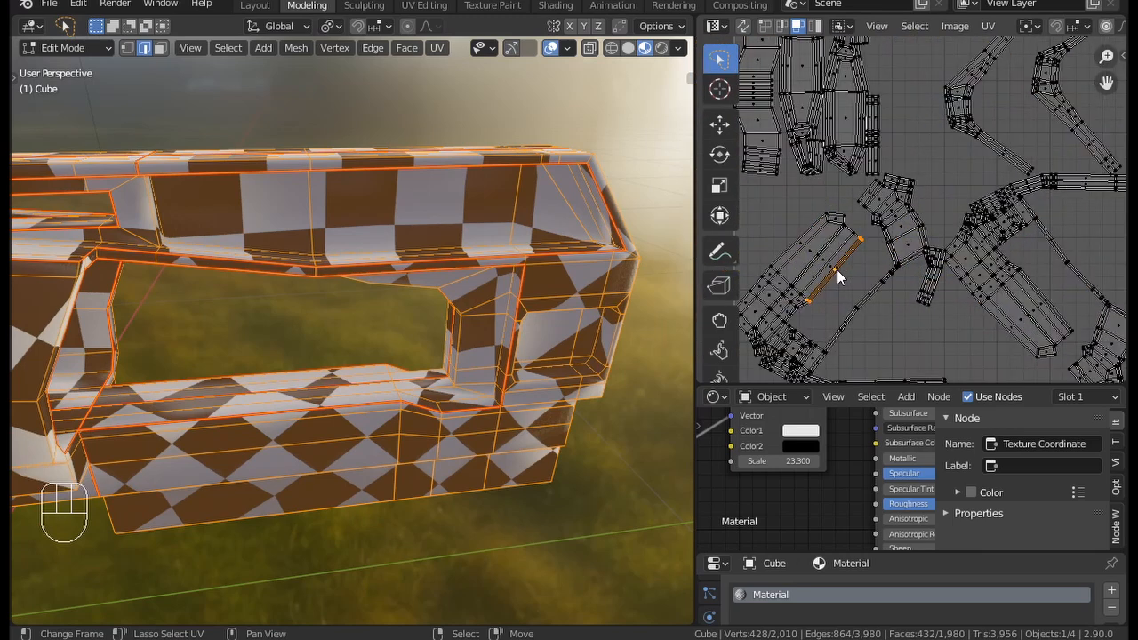
key("l")
scroll(895, 215, "down", 3)
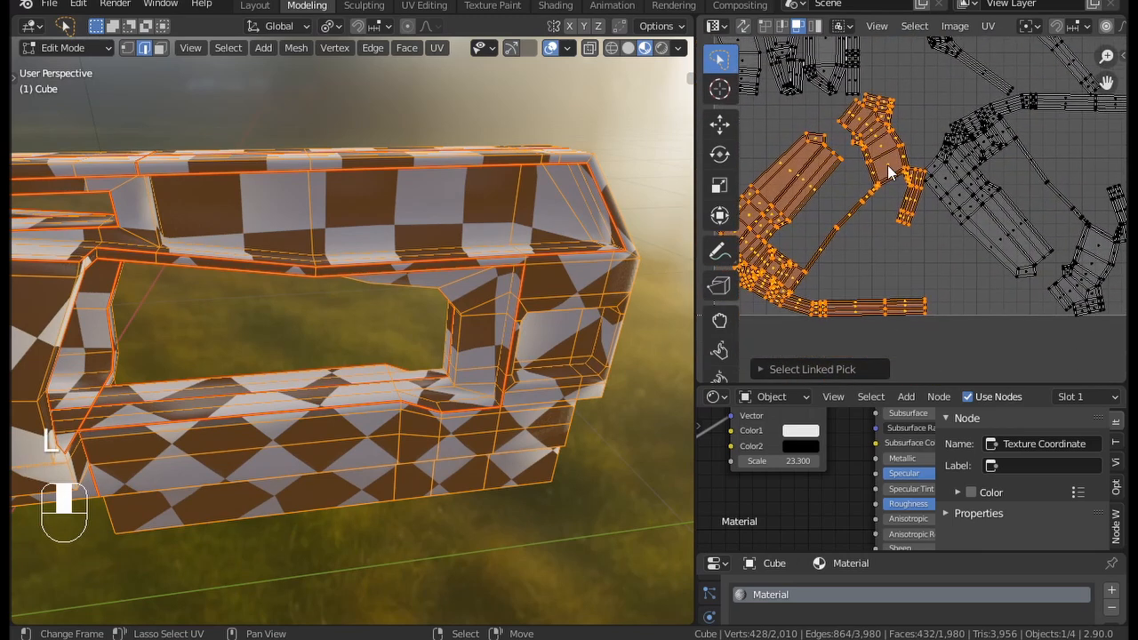
key("r")
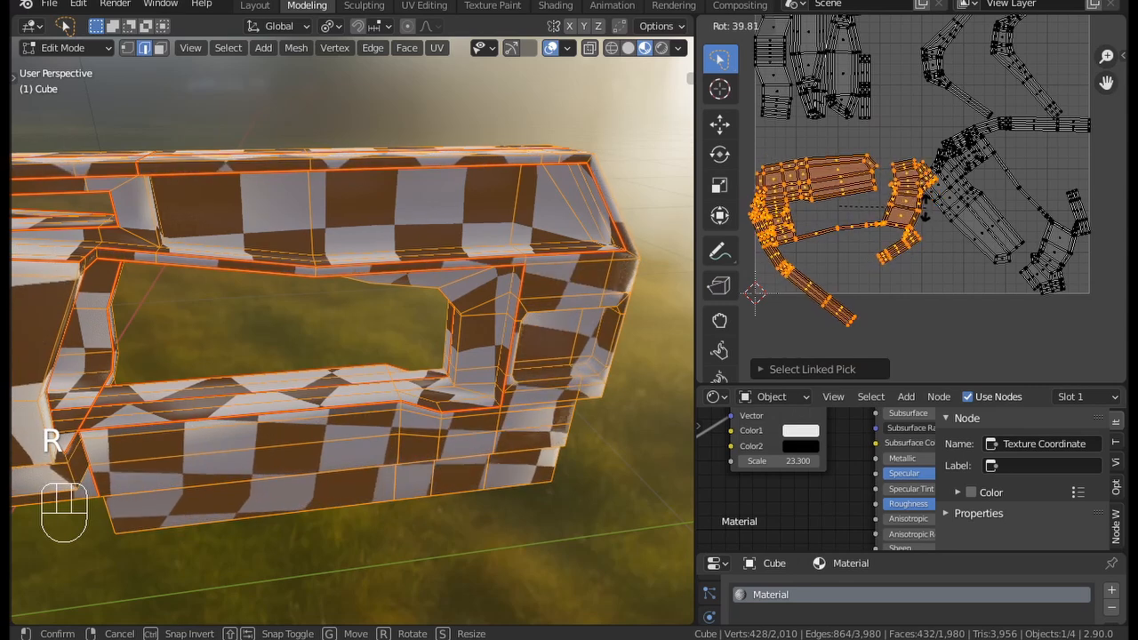
left_click(922, 240)
Step: Examine the rotated island's thin connecting strip and the checker distortion on both ends of the model
mouse_move(400, 285)
middle_mouse_down()
mouse_move(466, 317)
mouse_move(385, 282)
middle_mouse_up()
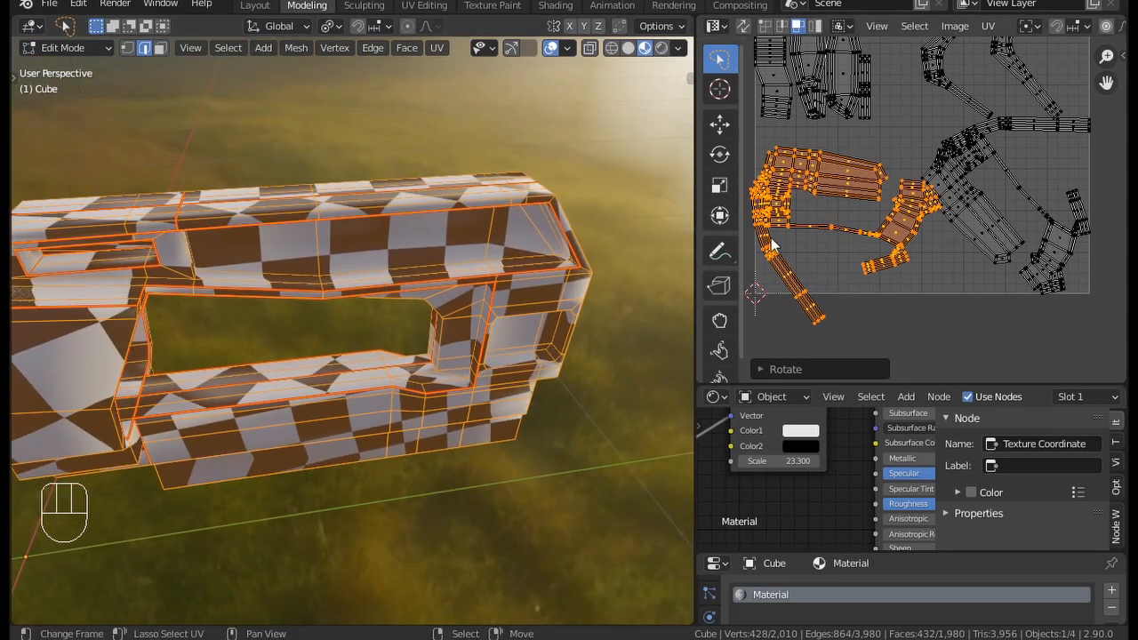
scroll(772, 242, "up", 4)
scroll(978, 239, "down", 4)
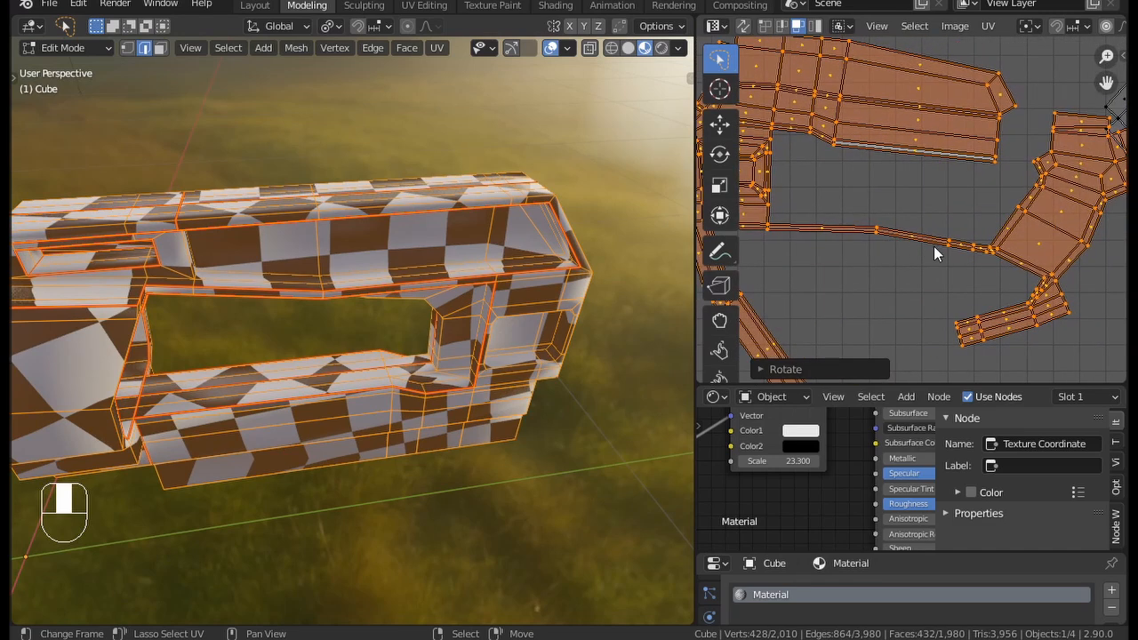
middle_click_drag(389, 263, 226, 250)
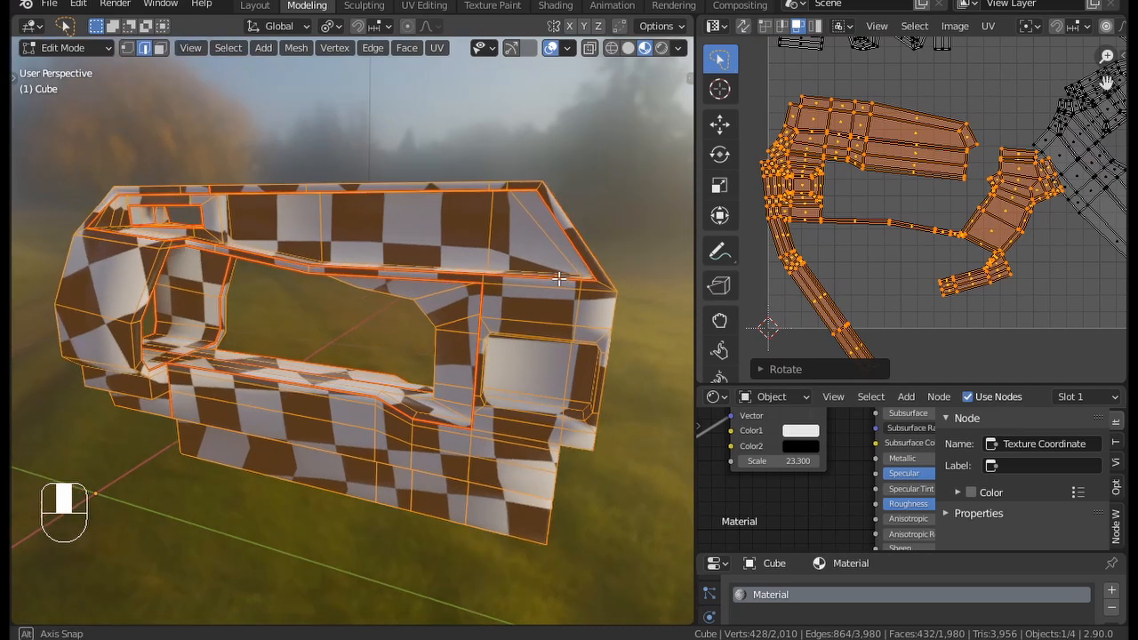
key("a")
key("Tab")
key("Tab")
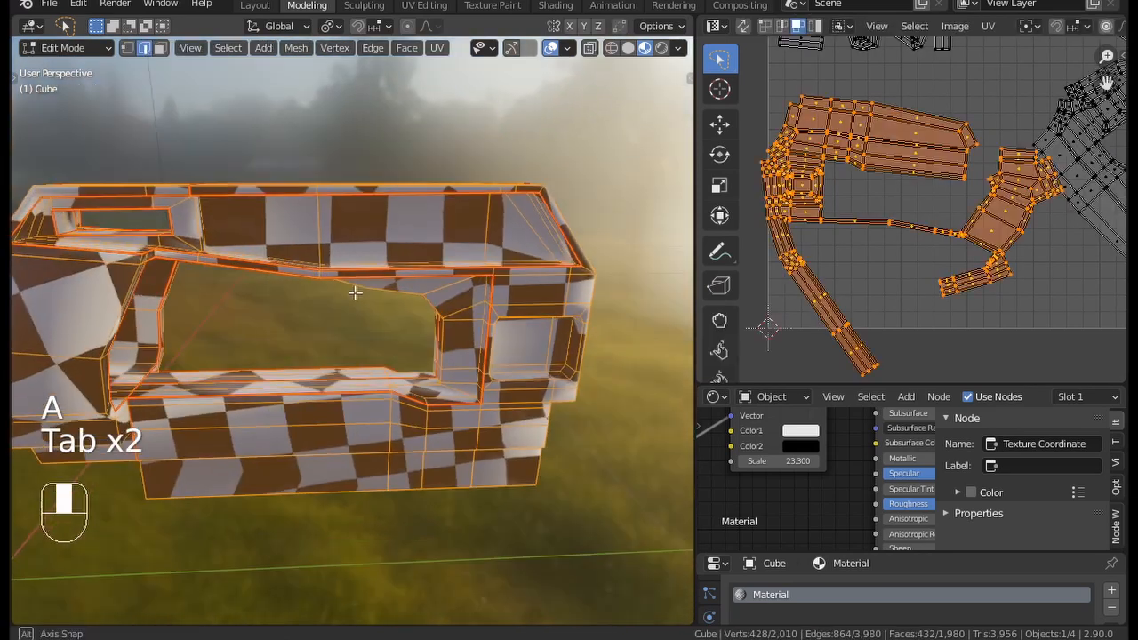
middle_click_drag(356, 293, 498, 256)
scroll(883, 270, "down", 3)
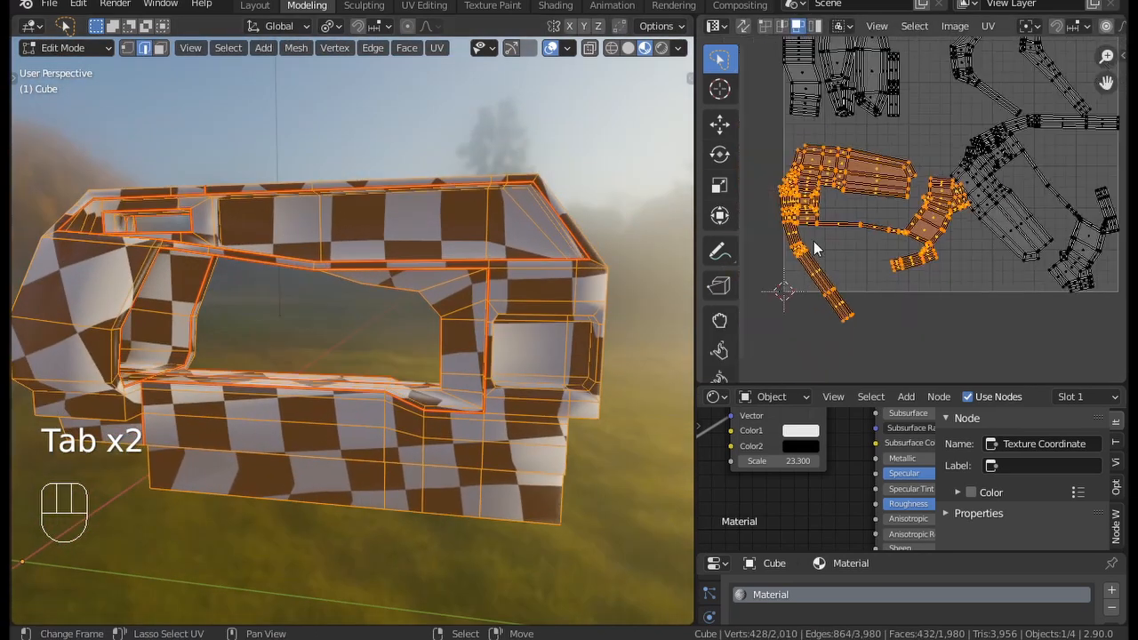
Step: Rotate the same island slightly more so its broad panel runs horizontally, and reposition it just below the three upright islands
left_click(859, 253)
key("r")
left_click(894, 233)
key("g")
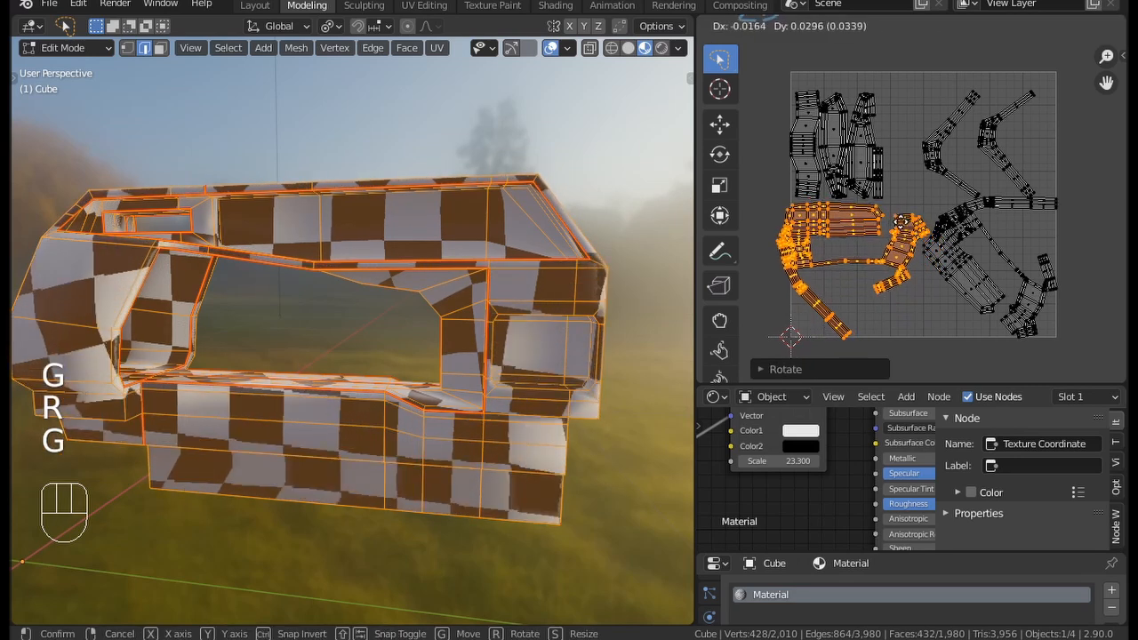
left_click(895, 221)
Step: Select the matching mirrored island, rotate it until its broad panel runs horizontally, and move it beside the first island
right_click(919, 246)
middle_click_drag(961, 244, 909, 243)
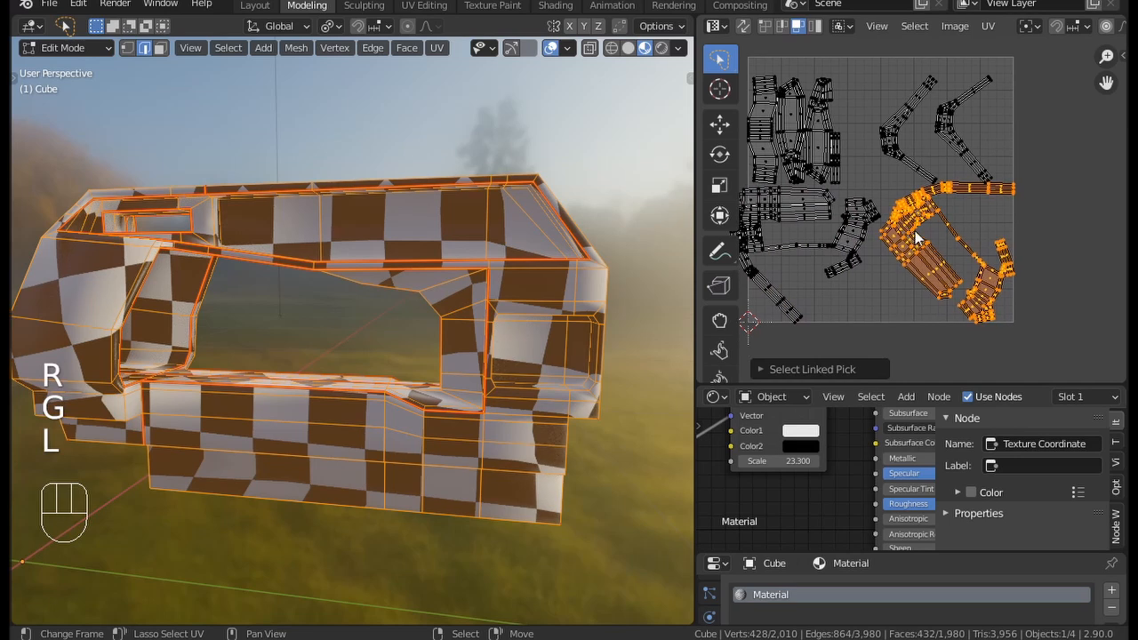
key("g")
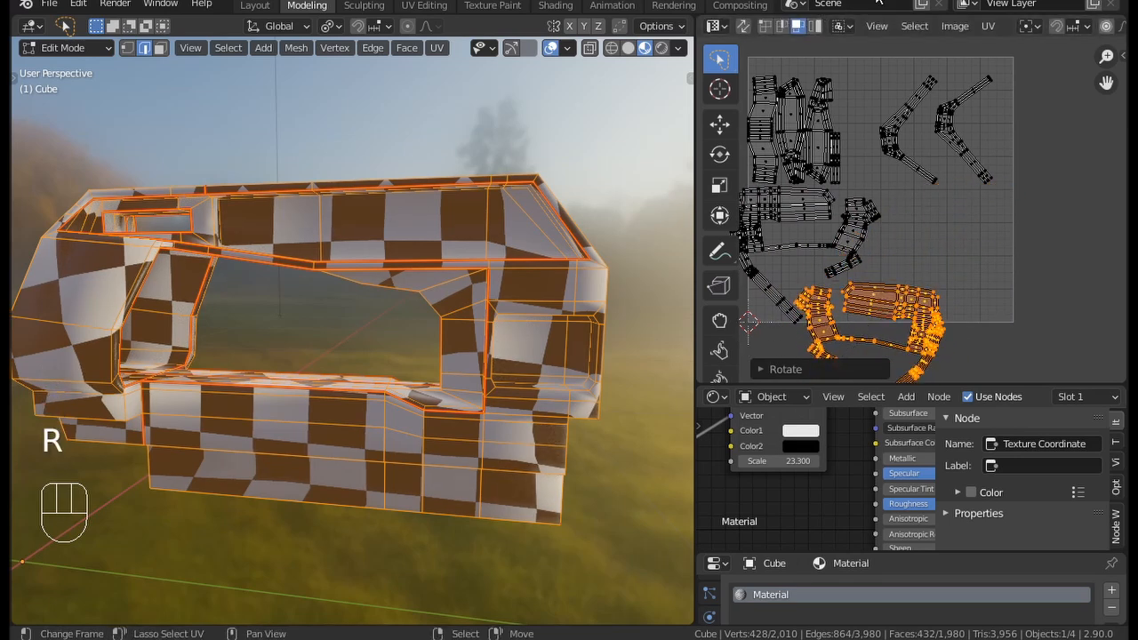
key("g")
mouse_move(969, 217)
middle_mouse_down()
mouse_move(983, 180)
mouse_move(909, 215)
mouse_move(984, 219)
middle_mouse_up()
left_click(962, 156)
key("g")
left_click(1062, 167)
scroll(838, 167, "down", 1)
scroll(836, 168, "up", 1)
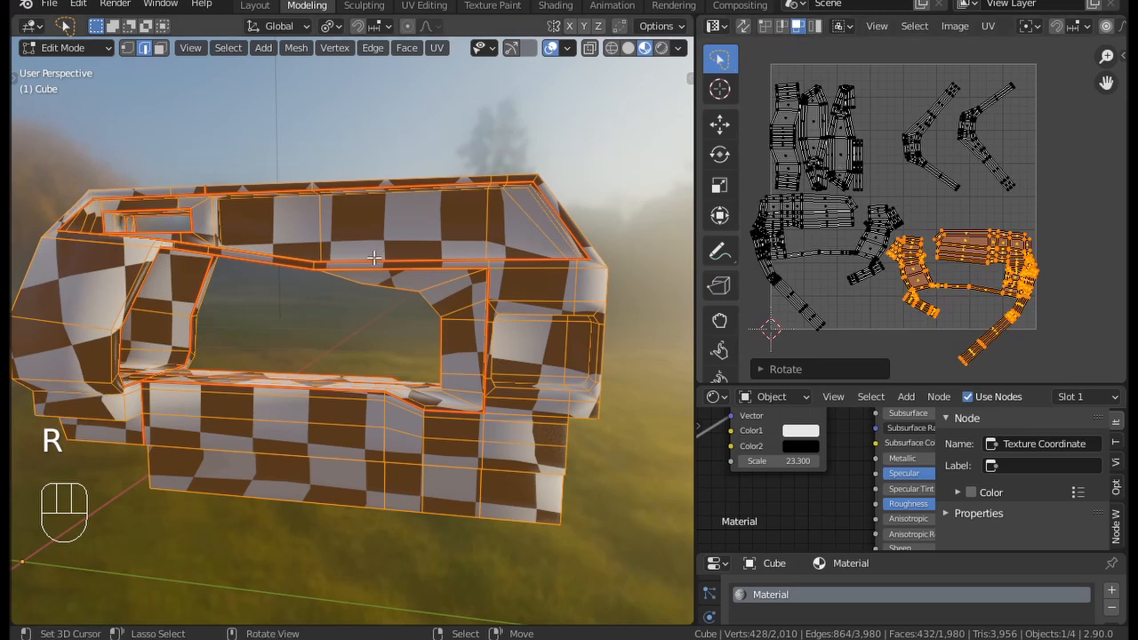
Step: Deselect the whole mesh to check its bare checker pattern, and isolate the object in local view
middle_click_drag(376, 256, 330, 257)
key("a")
key("a")
key("a")
key("a")
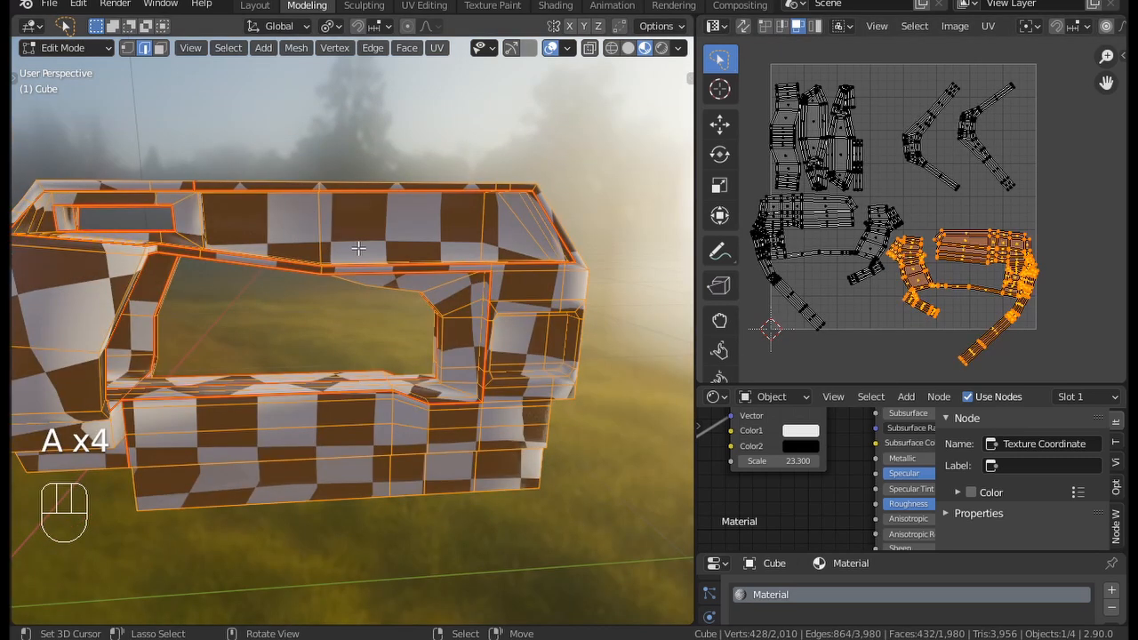
key("a")
key("a")
key("a")
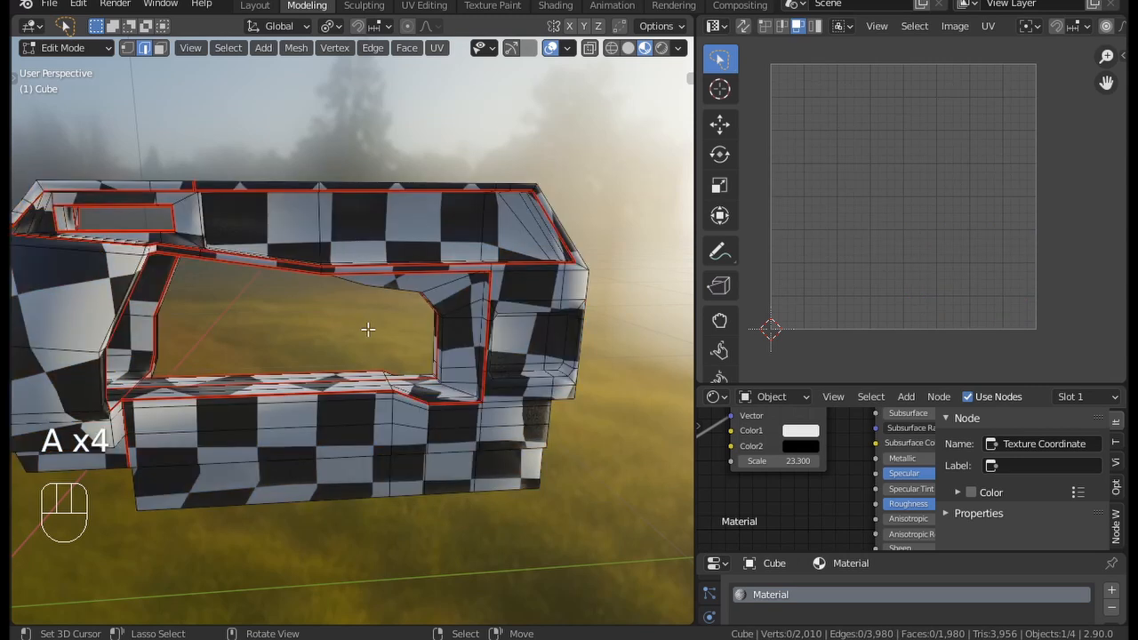
key("KP_Divide")
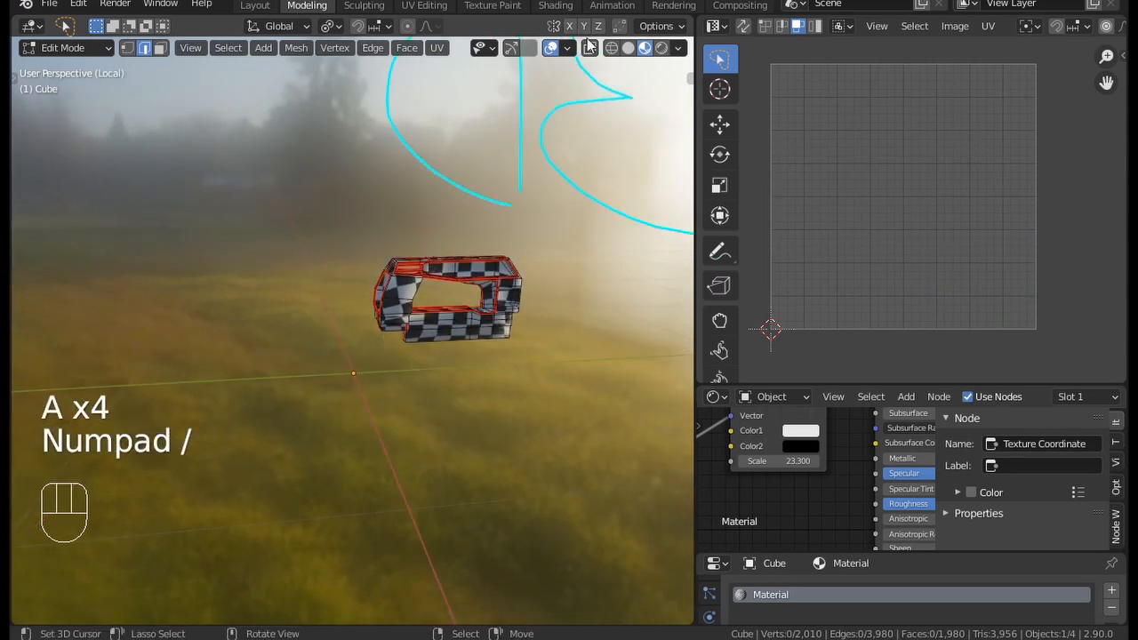
Step: Return the 3D viewport to Solid shading and reveal all hidden parts of the gun
left_click(628, 47)
middle_click(498, 237, "alt")
key("alt+h")
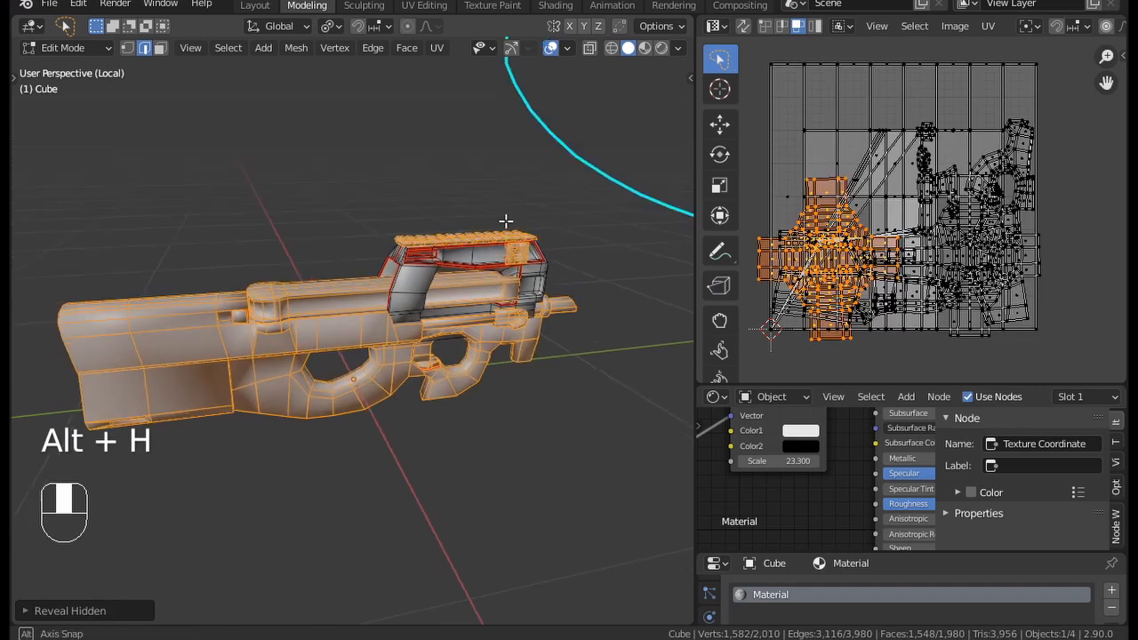
middle_click_drag(607, 236, 488, 214)
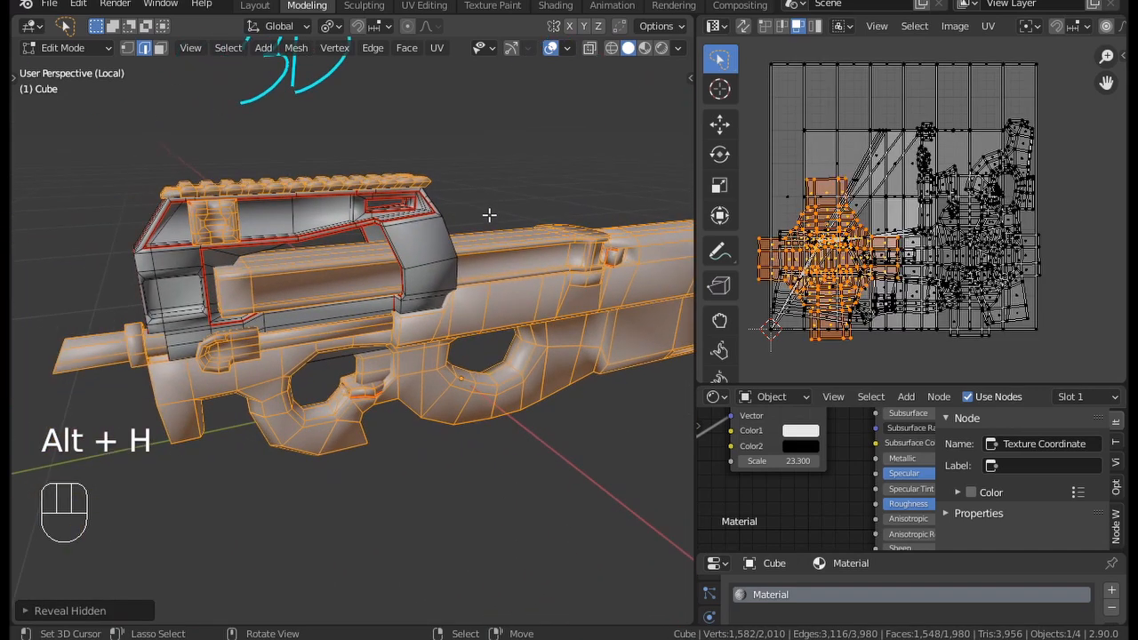
Step: Select the linked geometry of the toothed rail on top of the gun and hide everything else
scroll(281, 194, "up", 1)
middle_click_drag(282, 194, 247, 178)
left_click(246, 178)
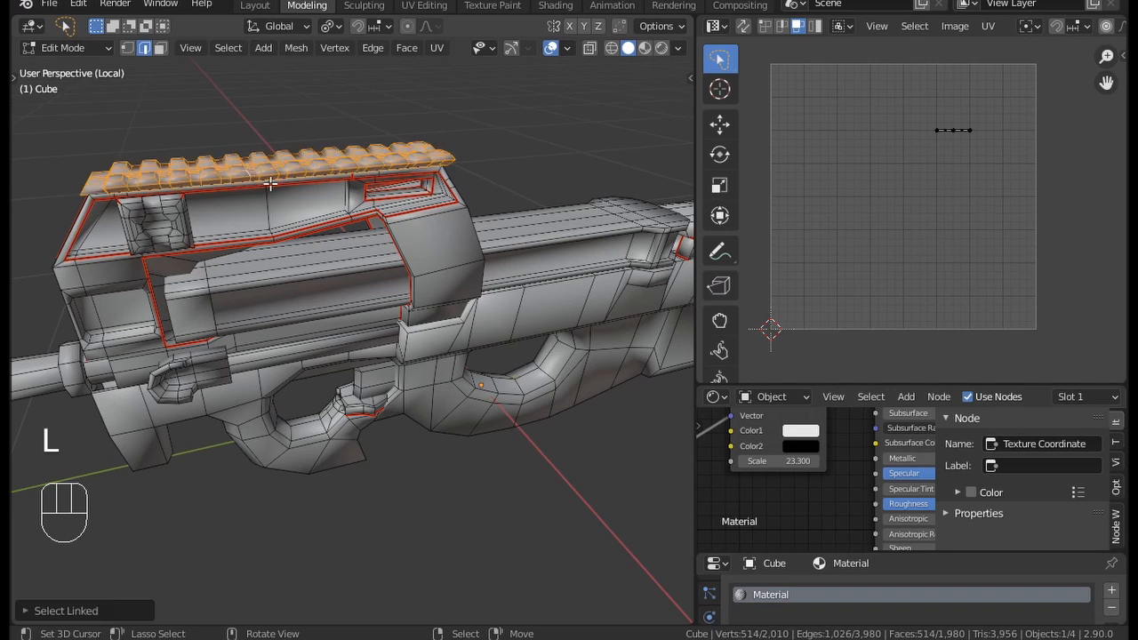
key("ctrl+i")
key("h")
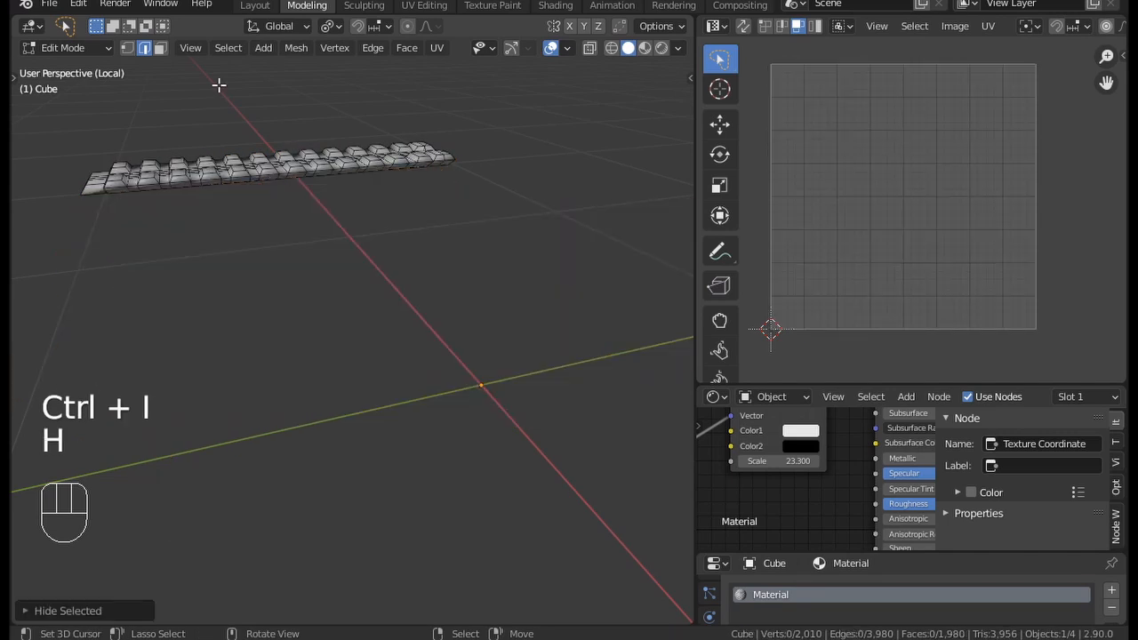
Step: Select the long lower border edge on one side of the rail and the edges around its end block
middle_click_drag(220, 289, 235, 157)
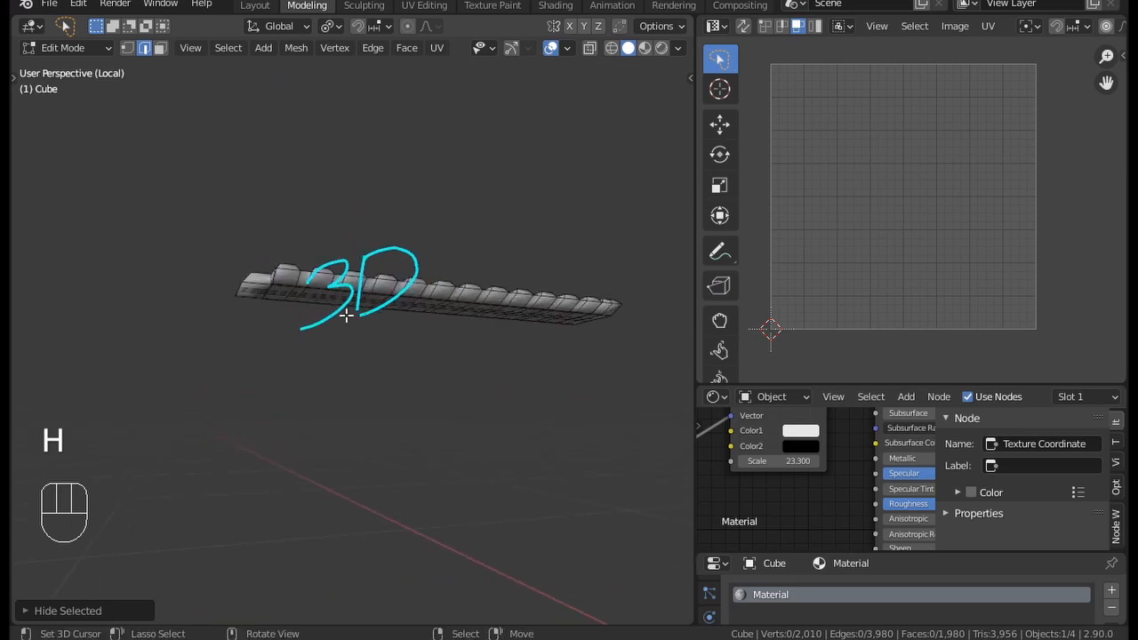
mouse_move(346, 314)
middle_mouse_down()
mouse_move(315, 186)
mouse_move(384, 414)
mouse_move(402, 330)
mouse_move(442, 339)
mouse_move(480, 322)
mouse_move(373, 396)
middle_mouse_up()
scroll(387, 415, "up", 3)
mouse_move(291, 394)
middle_mouse_down()
mouse_move(267, 338)
mouse_move(246, 183)
middle_mouse_up()
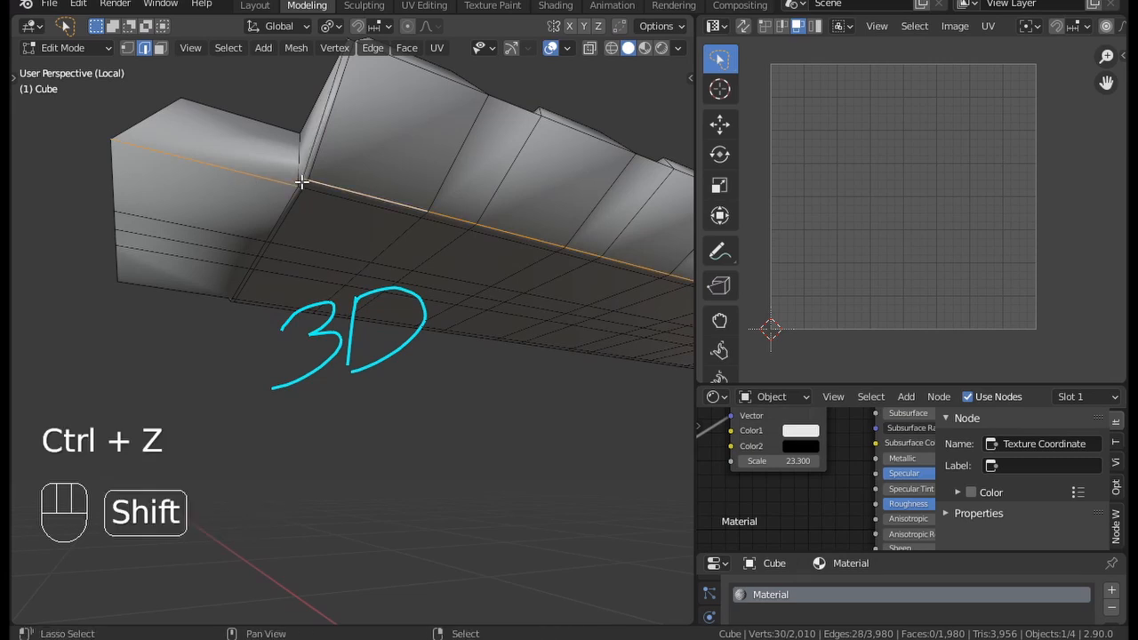
mouse_move(302, 181)
middle_mouse_down()
mouse_move(353, 237)
mouse_move(402, 258)
mouse_move(452, 208)
middle_mouse_up()
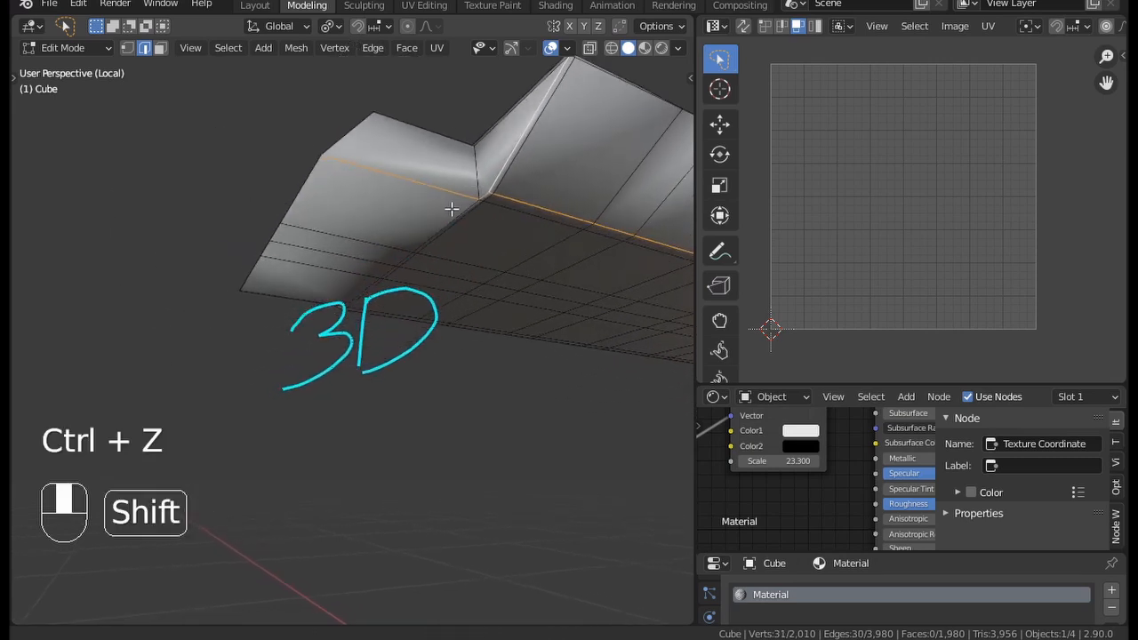
left_click(305, 185, "alt+shift")
middle_click_drag(305, 185, 494, 304)
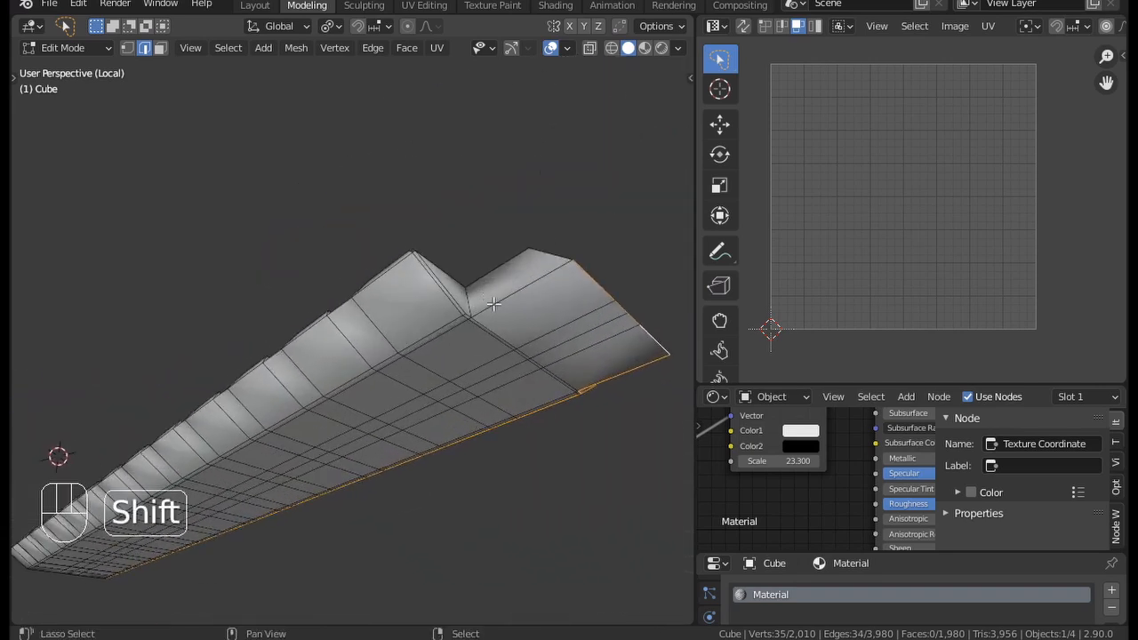
left_click(467, 314, "alt+shift")
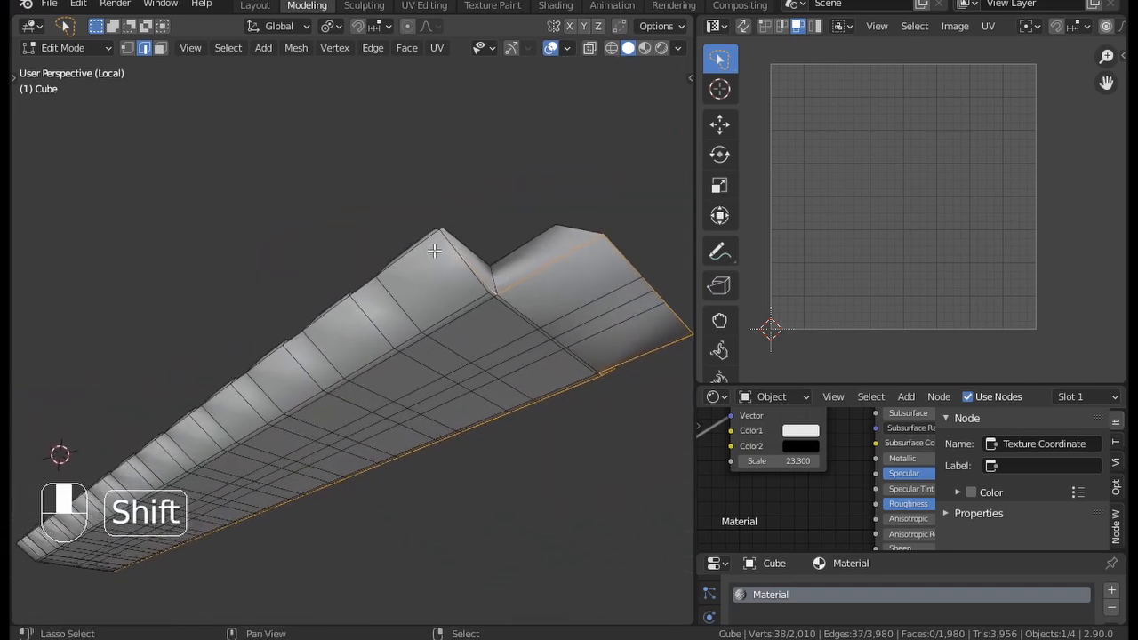
Step: Extend the edge selection along the mid-height edge line beneath the teeth on one long side of the rail
middle_click_drag(432, 272, 468, 218)
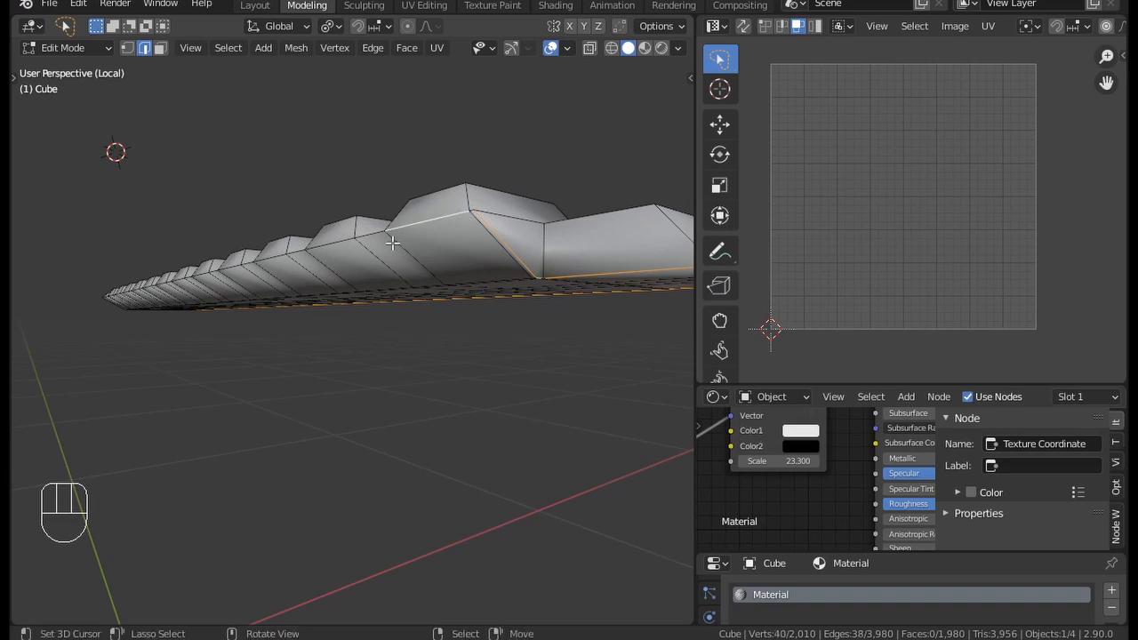
middle_click_drag(392, 243, 382, 238)
middle_click_drag(312, 257, 427, 244)
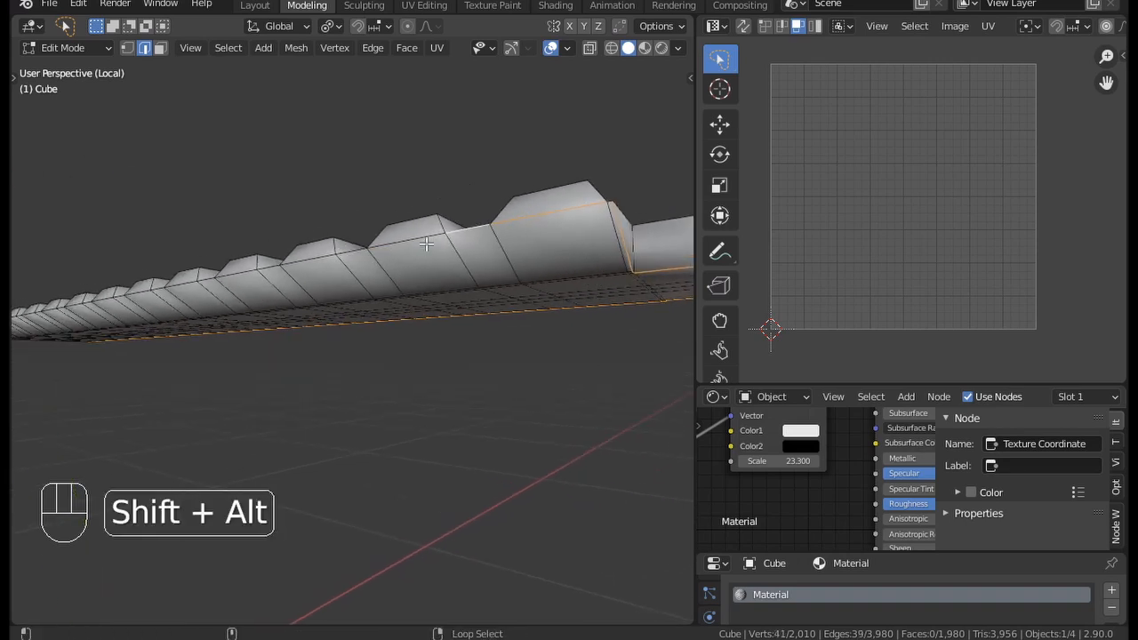
left_click(320, 258, "alt+shift")
middle_click_drag(320, 258, 427, 234, "shift")
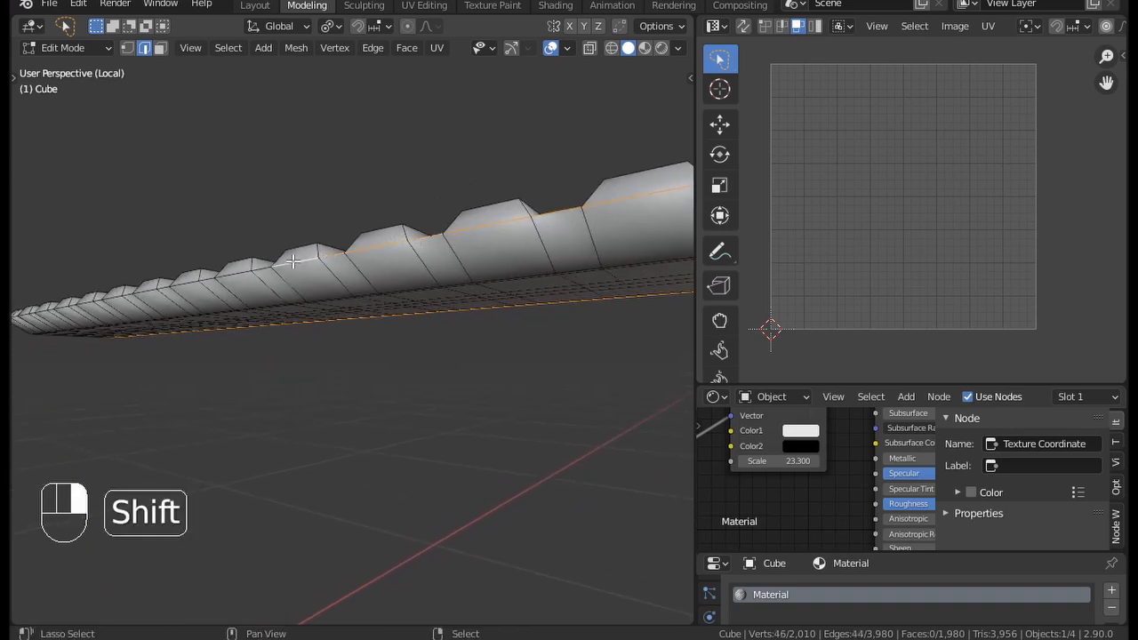
middle_click_drag(293, 261, 442, 210, "shift")
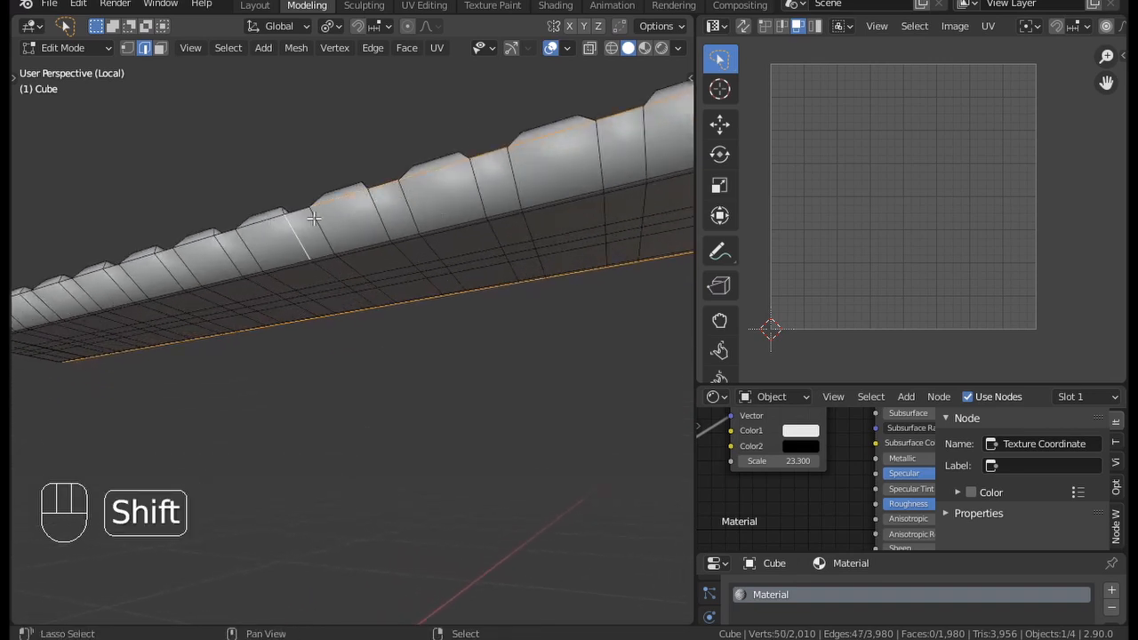
middle_click_drag(247, 230, 325, 205, "shift")
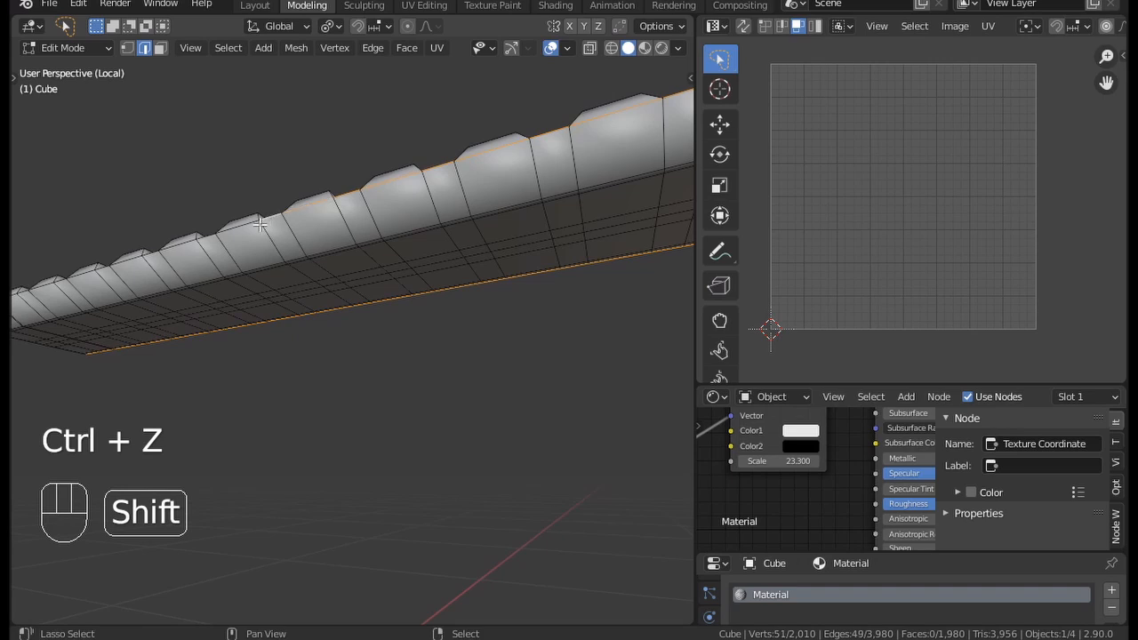
middle_click_drag(256, 226, 353, 198, "shift")
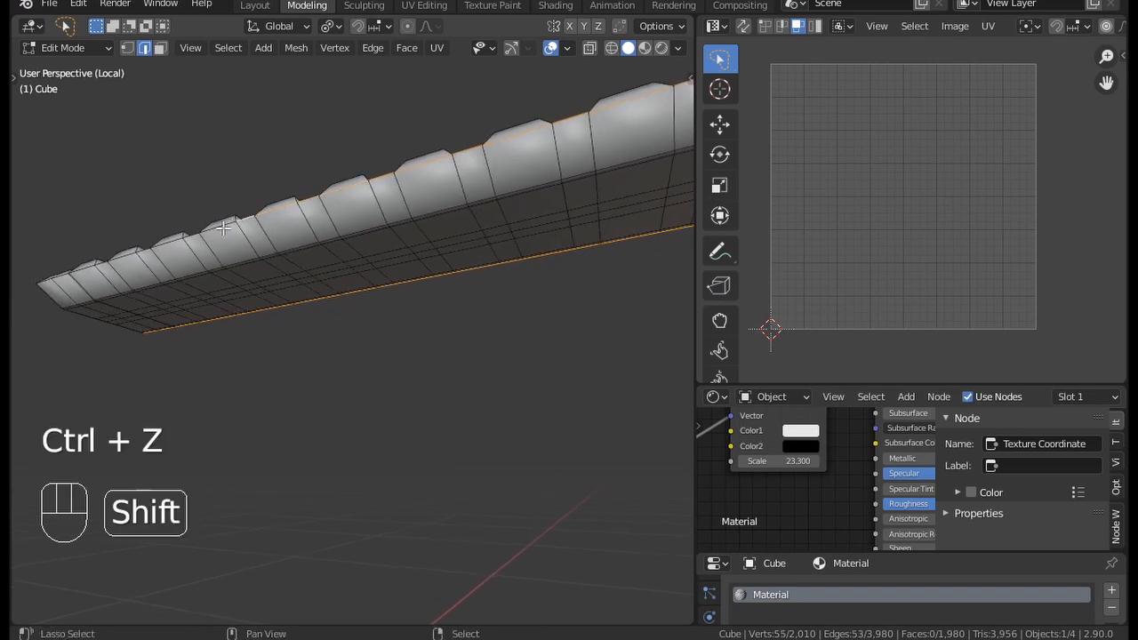
middle_click_drag(161, 248, 262, 222, "shift")
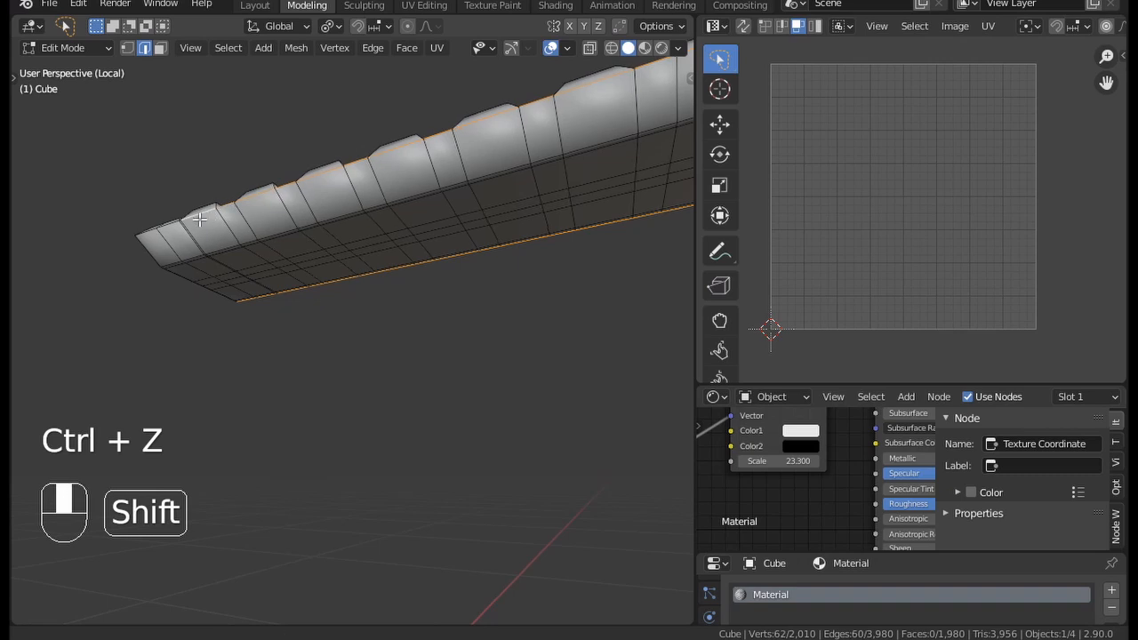
Step: Continue the edge selection to the rail's far end and around its end face toward the opposite side
middle_click_drag(199, 219, 326, 276)
middle_click_drag(325, 277, 454, 345, "shift")
scroll(325, 236, "up", 3)
middle_click_drag(286, 160, 325, 115, "shift")
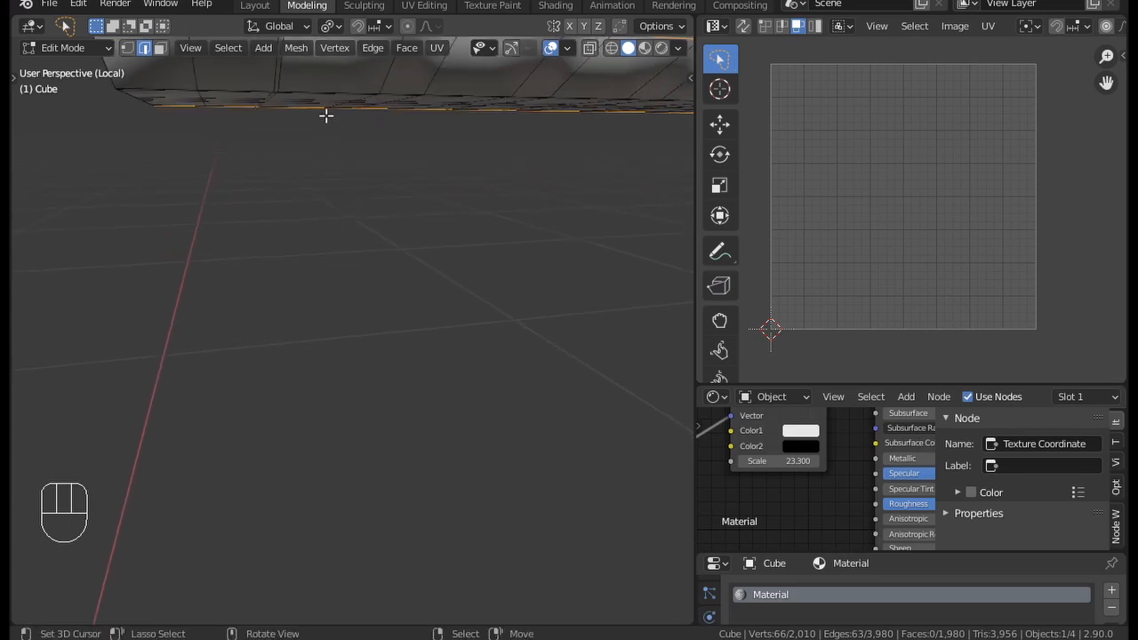
scroll(353, 297, "up", 3)
middle_click_drag(353, 297, 303, 211, "shift")
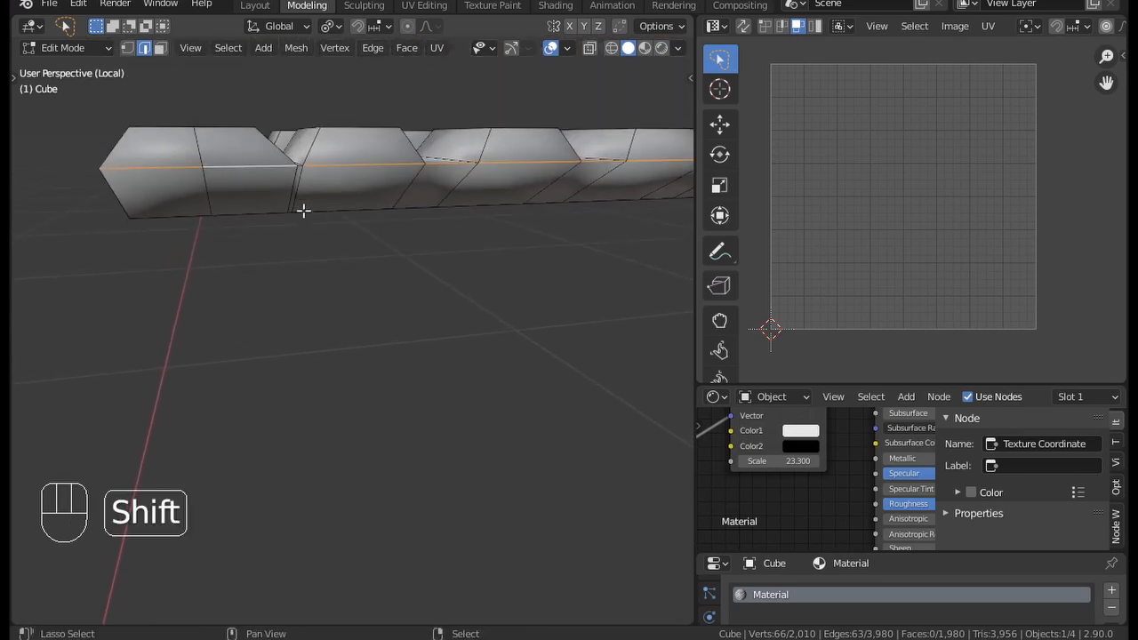
left_click(301, 165, "shift")
middle_click_drag(301, 165, 326, 232)
middle_click_drag(190, 206, 426, 278)
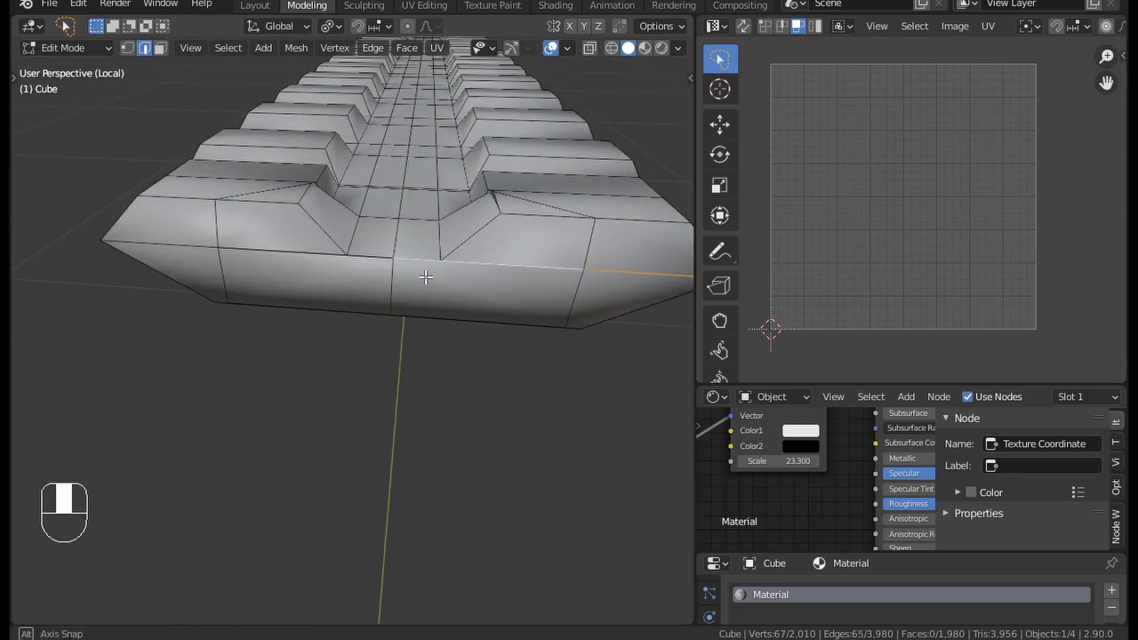
middle_click_drag(338, 267, 396, 305)
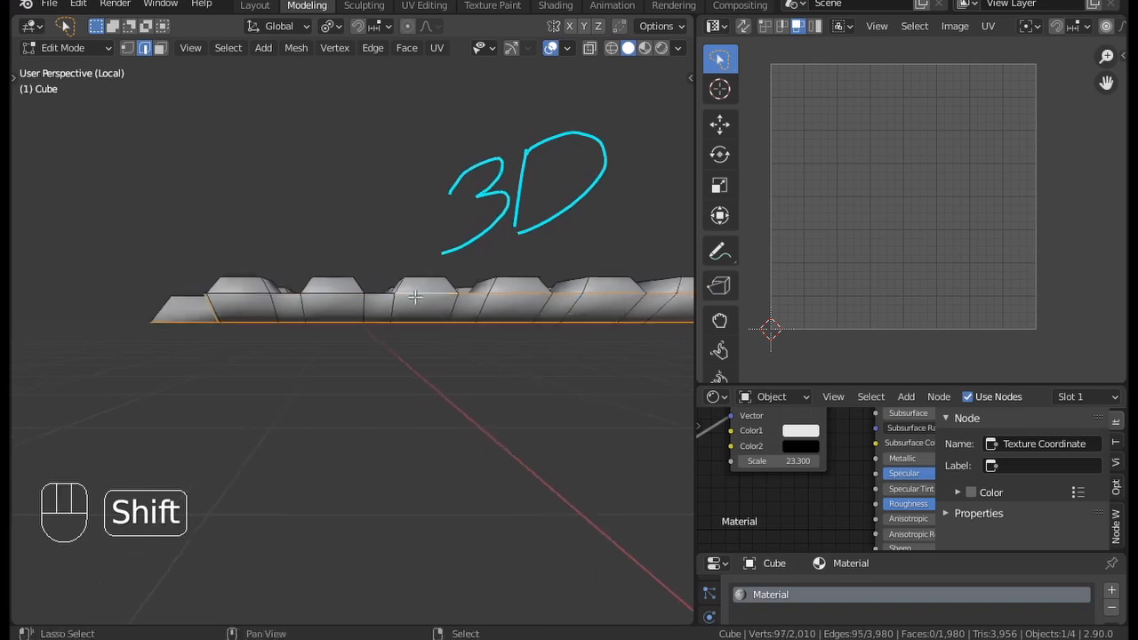
Step: Complete the edge selection on the rail's opposite side and around its end block, undoing stray loop picks
left_click(249, 310, "alt+shift")
middle_click_drag(249, 311, 296, 307)
left_click(293, 311, "shift")
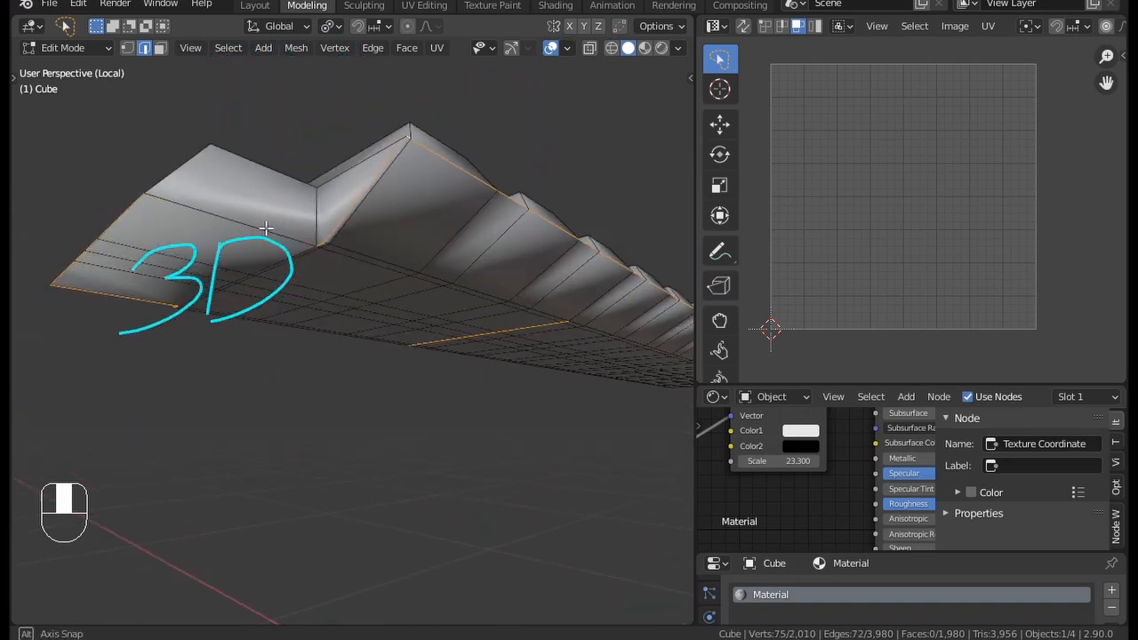
middle_click_drag(265, 229, 437, 236)
left_click(438, 326, "alt+shift")
middle_click_drag(438, 326, 393, 222)
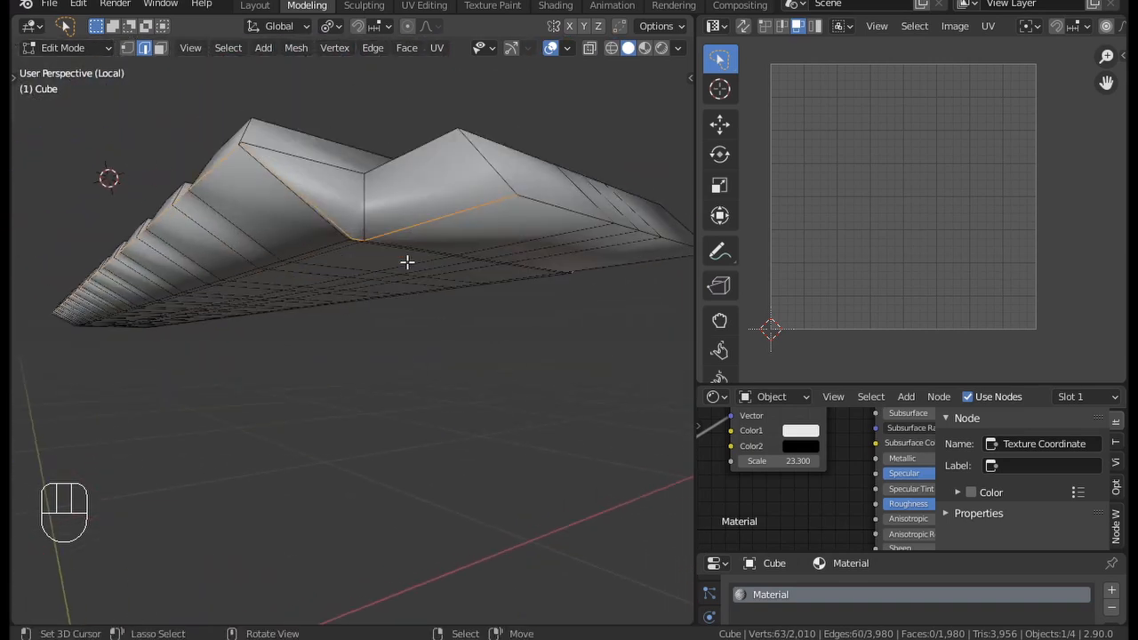
middle_click_drag(407, 263, 388, 296)
key("ctrl+z")
left_click(257, 258, "shift")
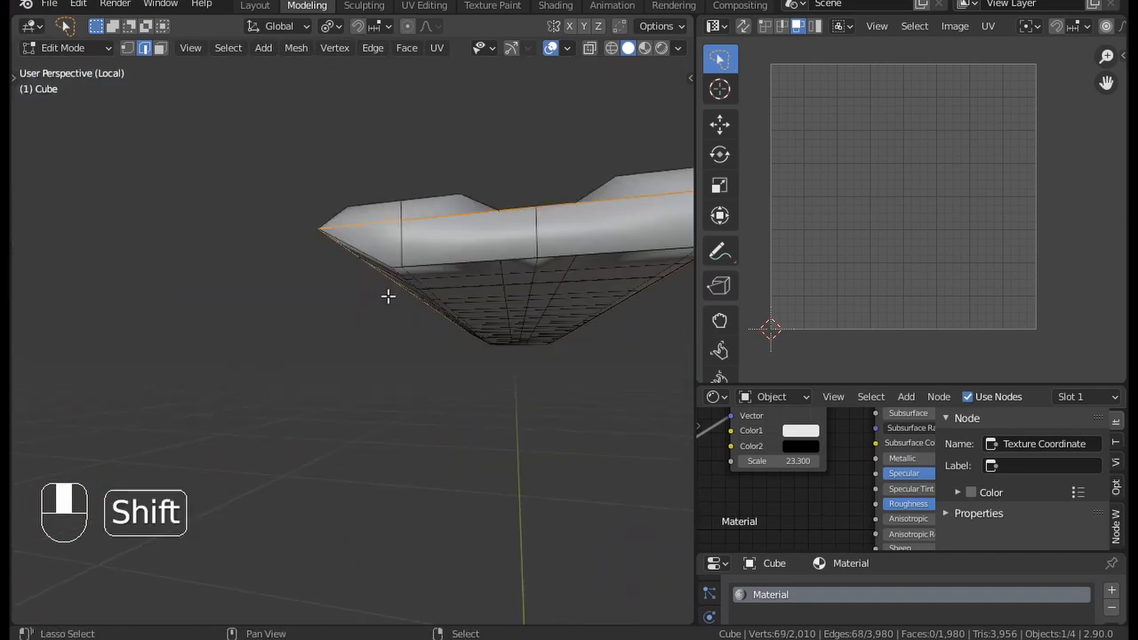
Step: Mark the selected rail edges as seams and unwrap the whole rail
key("ctrl+e")
left_click(282, 323)
key("a")
key("u")
left_click(529, 300)
Step: Mark an additional rail edge as a seam and unwrap the whole rail again
scroll(889, 203, "up", 2)
key("l")
middle_click_drag(383, 418, 211, 403)
left_click(212, 403)
middle_click_drag(380, 380, 418, 391)
key("ctrl+e")
middle_click_drag(35, 373, 66, 374, "shift")
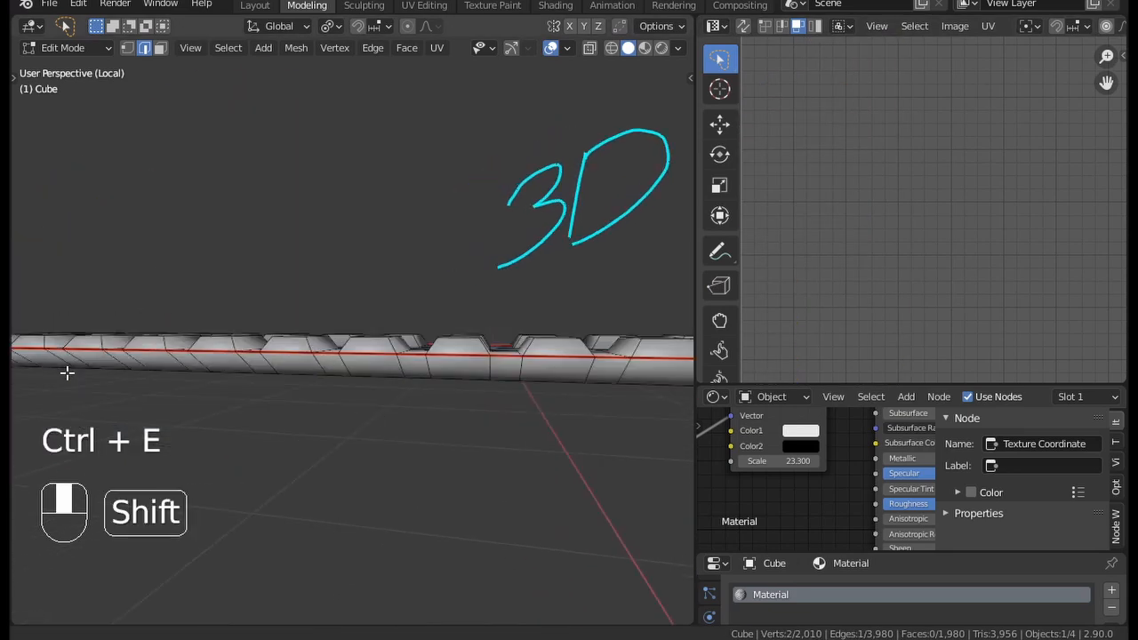
key("a")
key("u")
Step: Check the checker texture on the rail, return to Solid shading, and reveal the rest of the gun outside local view
scroll(872, 256, "down", 6)
left_click(644, 48)
mouse_move(356, 223)
middle_mouse_down()
mouse_move(396, 295)
mouse_move(366, 181)
mouse_move(391, 249)
mouse_move(356, 209)
mouse_move(445, 209)
middle_mouse_up()
left_click(629, 48)
key("KP_Divide")
key("alt+h")
Step: Select the linked geometry of the finished parts and hide it
right_click(454, 207)
key("l")
key("l")
key("l")
middle_click_drag(605, 200, 286, 296)
key("h")
Step: Mark the inner edge loop of the barrel's muzzle opening as a seam
right_click(230, 277)
key("ctrl+z")
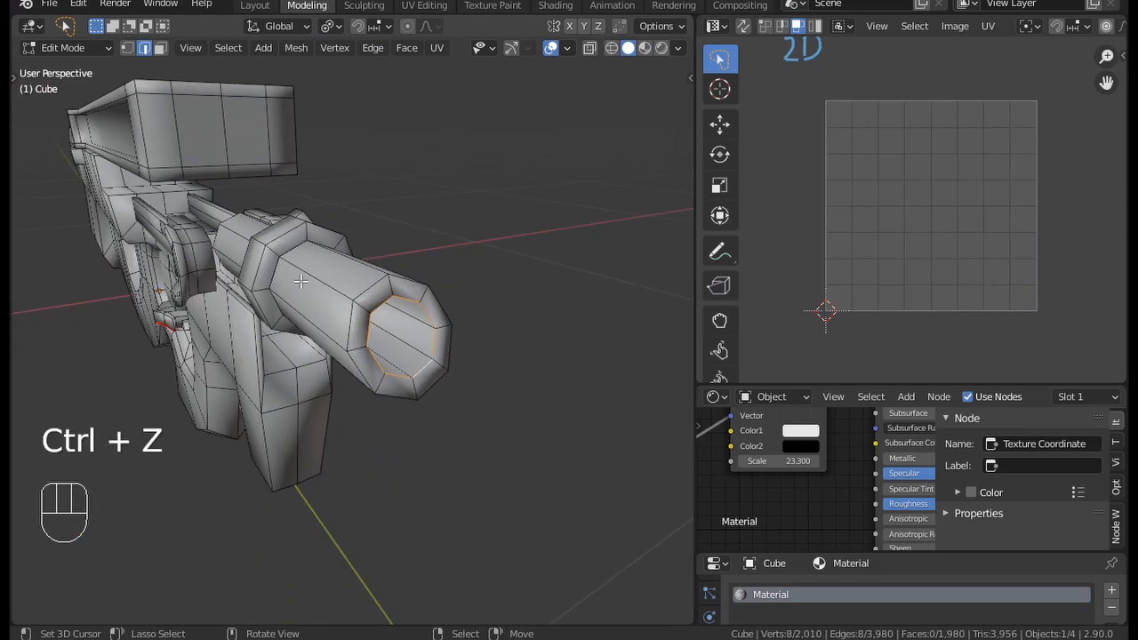
key("ctrl+e")
left_click(391, 354)
Step: Select an edge loop on the collar around the barrel and mark it as a seam
middle_click_drag(391, 351, 386, 249)
key("l")
key("l")
key("l")
key("l")
right_click(298, 251, "alt")
key("ctrl+e")
left_click(268, 319)
Step: Select the linked geometry of the collar around the barrel and hide it
middle_click_drag(276, 315, 445, 267)
middle_click_drag(445, 267, 391, 303)
scroll(336, 274, "up", 3)
scroll(336, 274, "up", 3)
middle_click_drag(335, 275, 364, 317)
key("l")
key("h")
Step: Mark a lengthwise seam from the muzzle along the barrel's underside, and hide the barrel sections
right_click(427, 186, "shift")
key("ctrl+e")
left_click(323, 302)
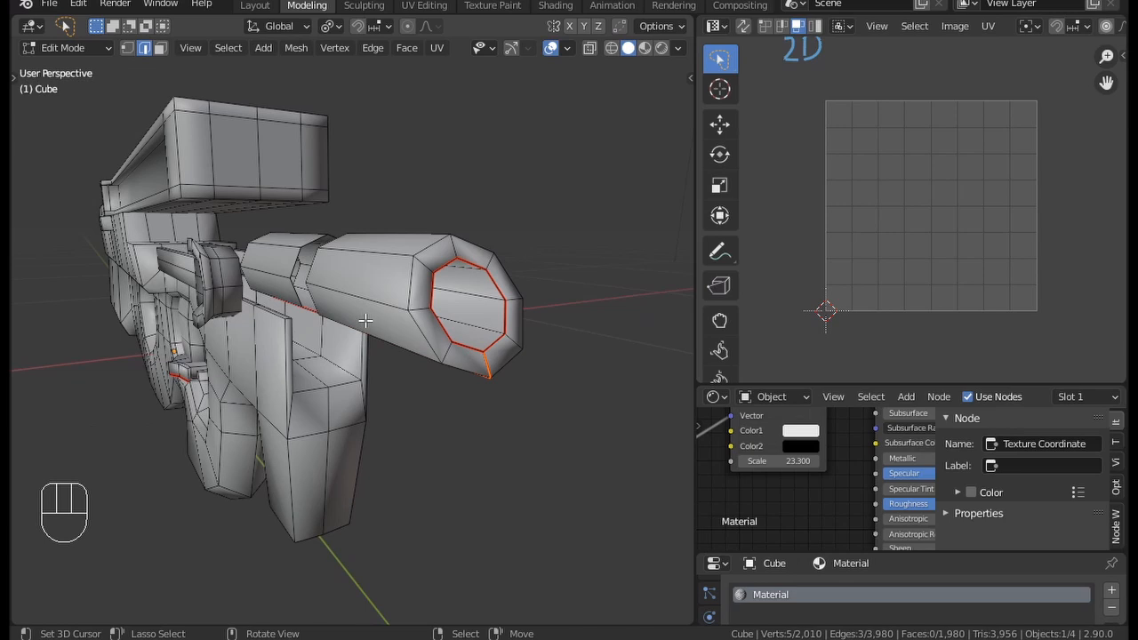
middle_click_drag(320, 400, 382, 409)
key("l")
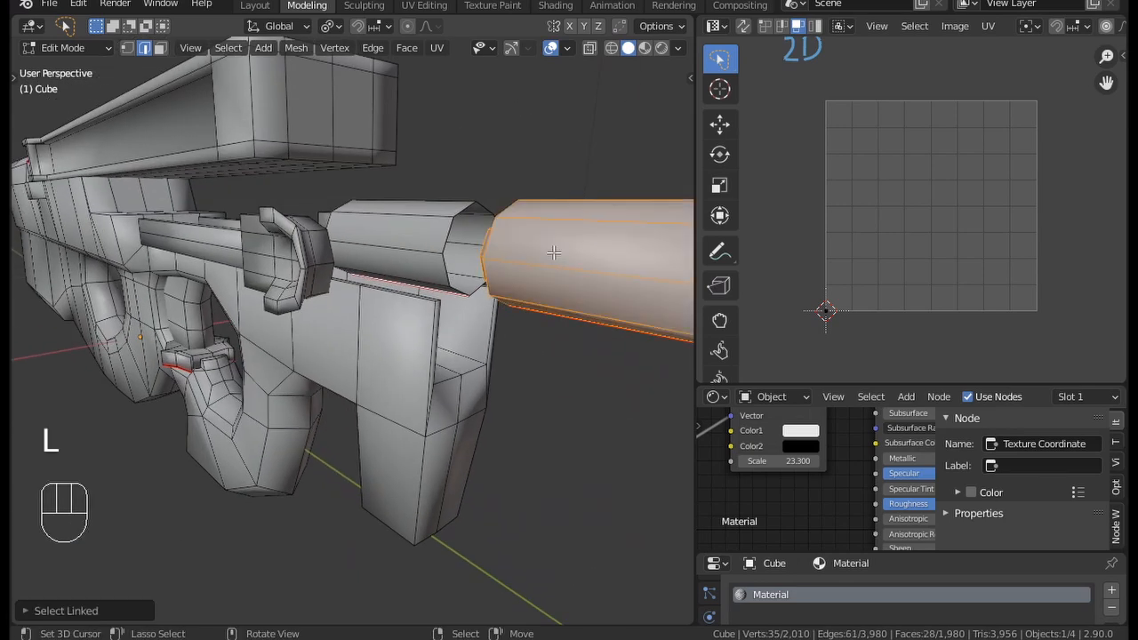
middle_click_drag(554, 252, 480, 252)
key("l")
key("h")
Step: Select the inner outline edges of one hook-shaped side bracket, using wireframe to reach hidden edges, and mark them as seams
middle_click_drag(356, 252, 408, 252)
scroll(372, 365, "up", 4)
right_click(364, 312)
middle_click_drag(372, 365, 401, 357)
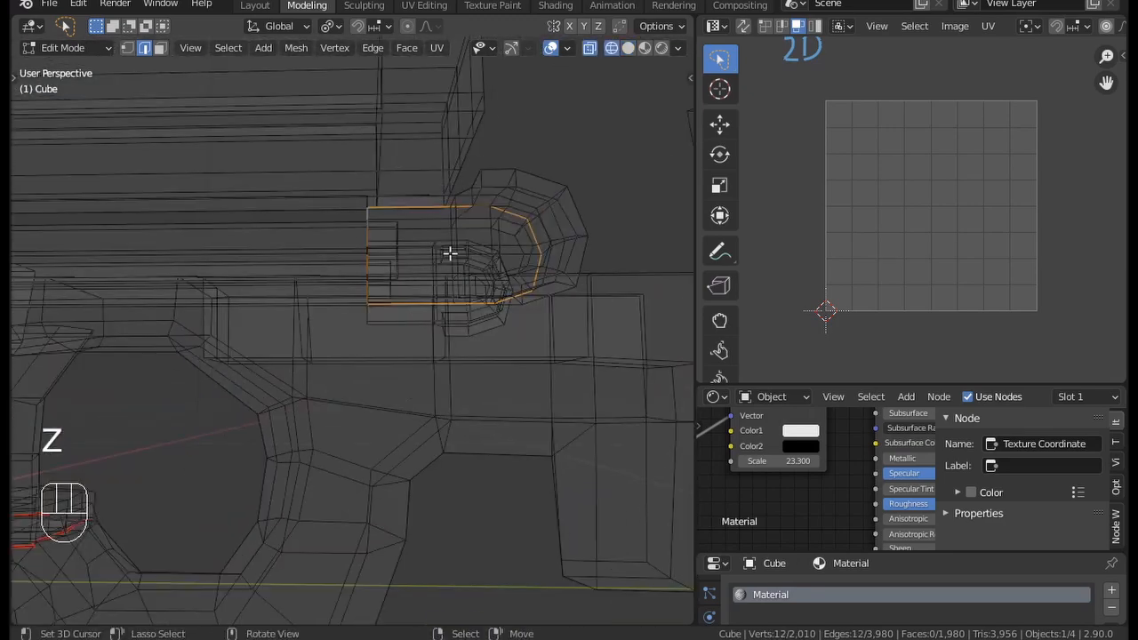
key("shift+z")
mouse_move(450, 254)
middle_mouse_down()
mouse_move(394, 317)
mouse_move(183, 292)
mouse_move(295, 299)
middle_mouse_up()
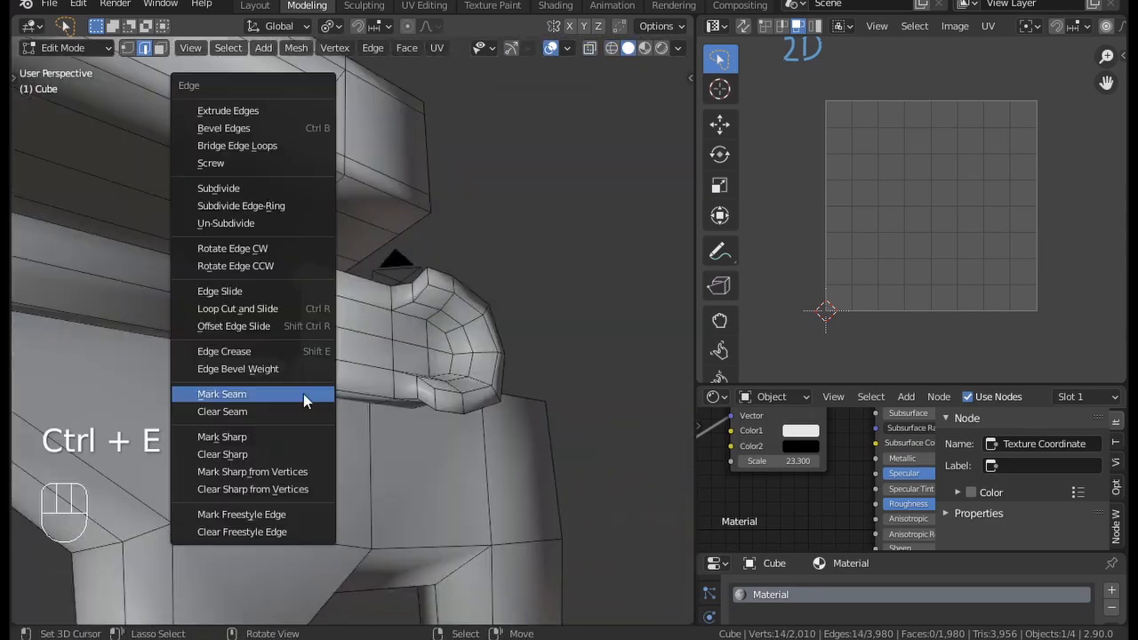
left_click(304, 394)
Step: Mark the matching outline edges on the opposite hook-shaped bracket as seams
middle_click_drag(304, 394, 474, 374)
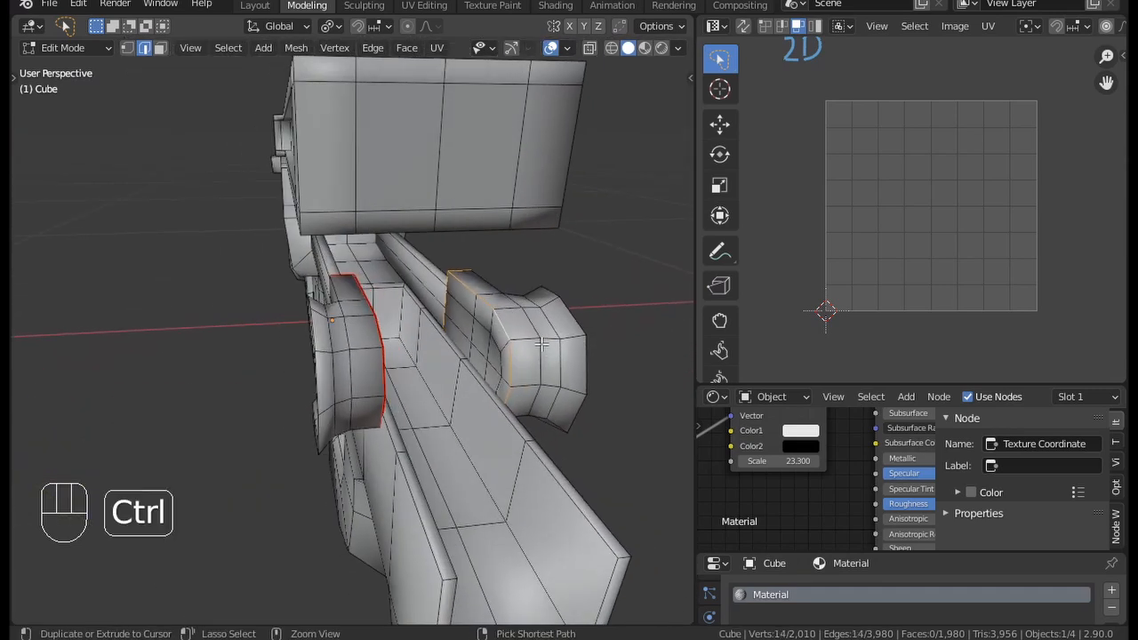
middle_click_drag(542, 344, 211, 413)
middle_click_drag(258, 495, 354, 350)
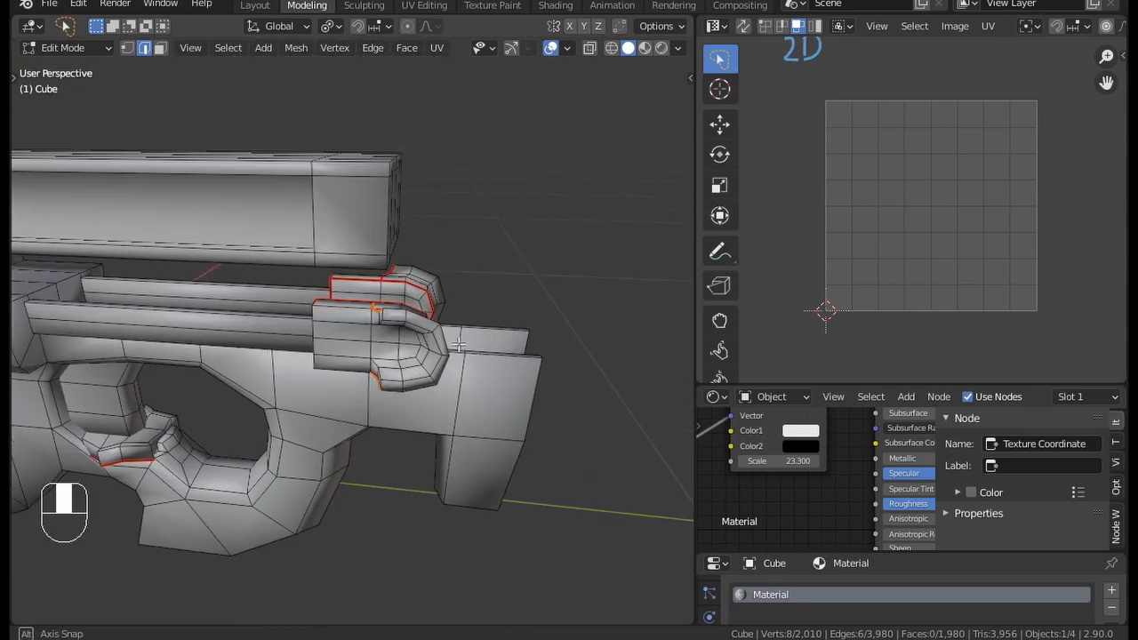
Step: Select the linked geometry of both hook-shaped brackets and hide them
key("l")
middle_click_drag(458, 345, 422, 340)
key("l")
key("h")
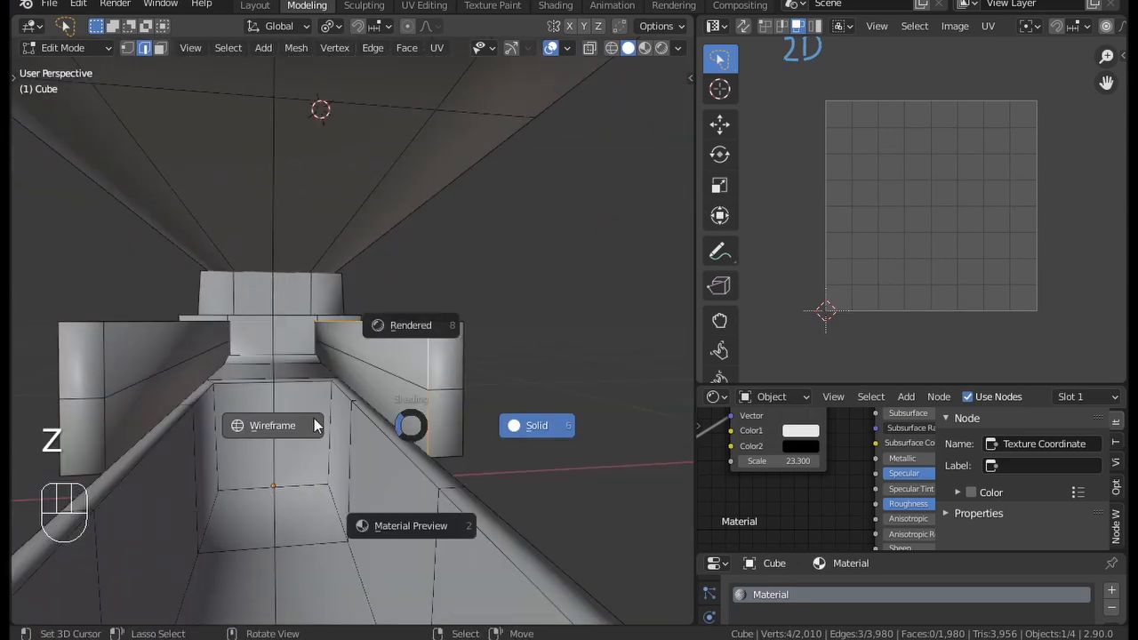
Step: In wireframe shading, select the long edges and end edges of the two side bars and mark them as seams
left_click(314, 425)
middle_click_drag(314, 426, 454, 477)
middle_click_drag(221, 402, 424, 330)
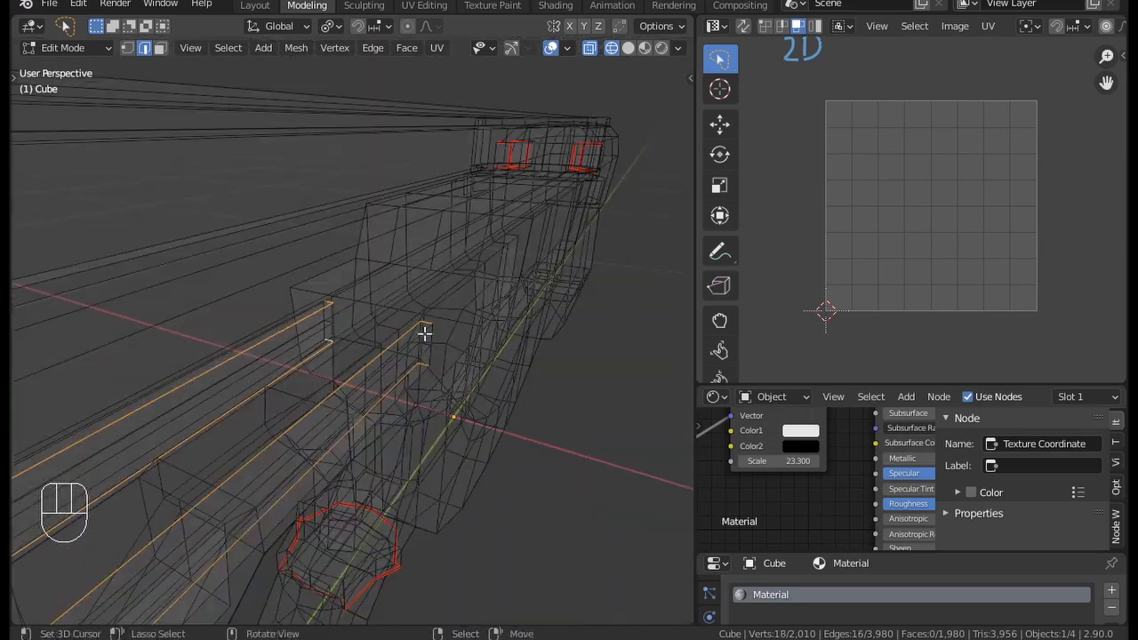
key("ctrl+e")
left_click(437, 323)
Step: Hide both side bars and return the viewport to Solid shading
key("l")
key("l")
key("h")
key("z")
left_click(465, 284)
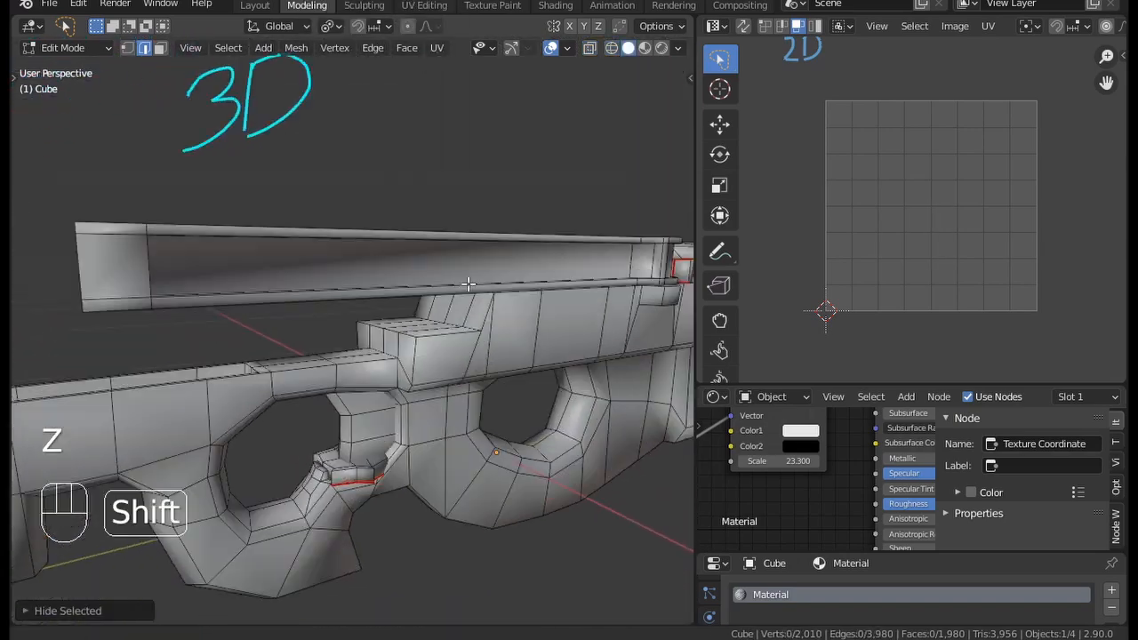
Step: Select border edges of the long box-shaped part on top of the gun and mark them as seams, undoing stray picks
mouse_move(465, 284)
middle_mouse_down()
mouse_move(291, 296)
mouse_move(292, 258)
mouse_move(132, 308)
mouse_move(391, 418)
mouse_move(554, 332)
mouse_move(516, 389)
mouse_move(396, 221)
mouse_move(335, 270)
mouse_move(457, 315)
mouse_move(437, 254)
mouse_move(325, 273)
mouse_move(426, 288)
mouse_move(484, 364)
middle_mouse_up()
right_click(292, 258)
right_click(228, 265, "shift")
key("z")
left_click(351, 419)
right_click(334, 270, "alt+shift")
key("ctrl+z")
key("ctrl+z")
key("z")
key("ctrl+e")
left_click(482, 323)
Step: Unwrap the linked geometry of the long top part and hide it
key("l")
key("u")
left_click(427, 267)
key("h")
Step: In wireframe shading, adjust the seams on the vertical corner edge of the small rear block
scroll(484, 364, "up", 6)
key("z")
left_click(309, 311)
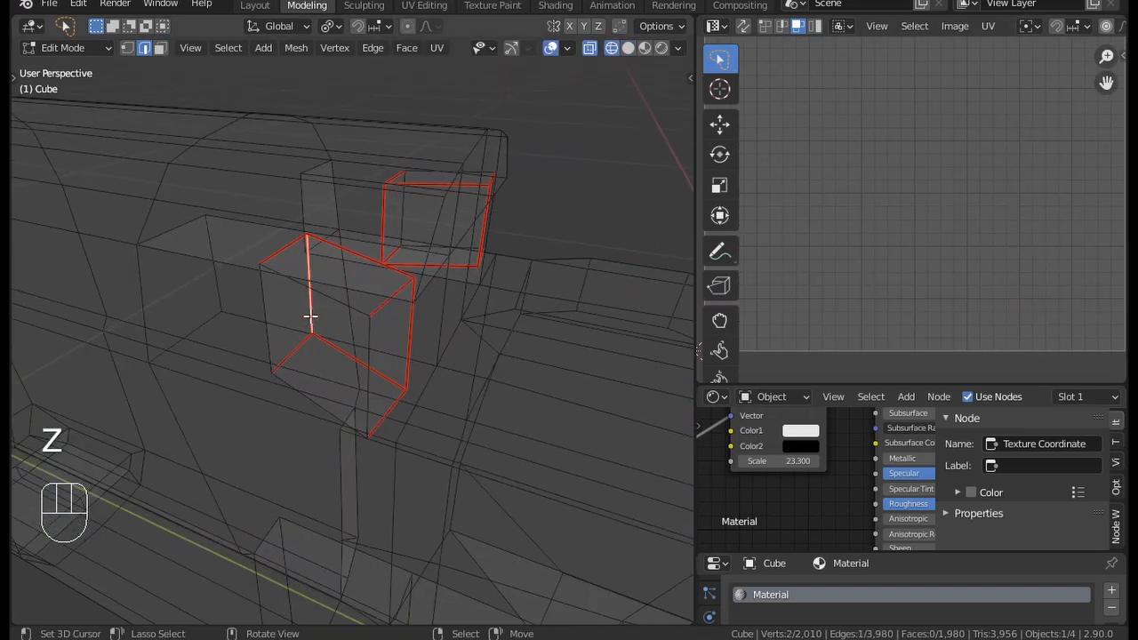
key("ctrl+e")
key("ctrl+e")
left_click(296, 337)
Step: Unwrap the two small rear blocks together, hide them, and return to Solid shading
scroll(371, 287, "down", 3)
key("l")
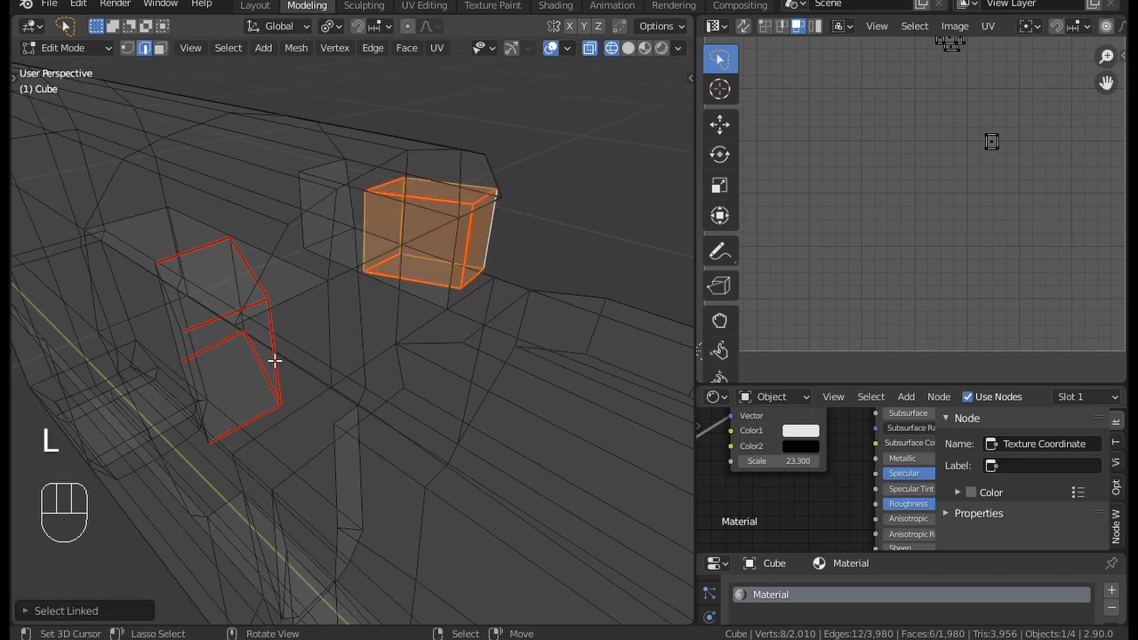
key("l")
key("u")
key("h")
key("z")
Step: Switch to wireframe, select the linked geometry of the trigger in the front grip opening, and unwrap it
scroll(436, 297, "up", 4)
middle_click_drag(436, 297, 391, 370)
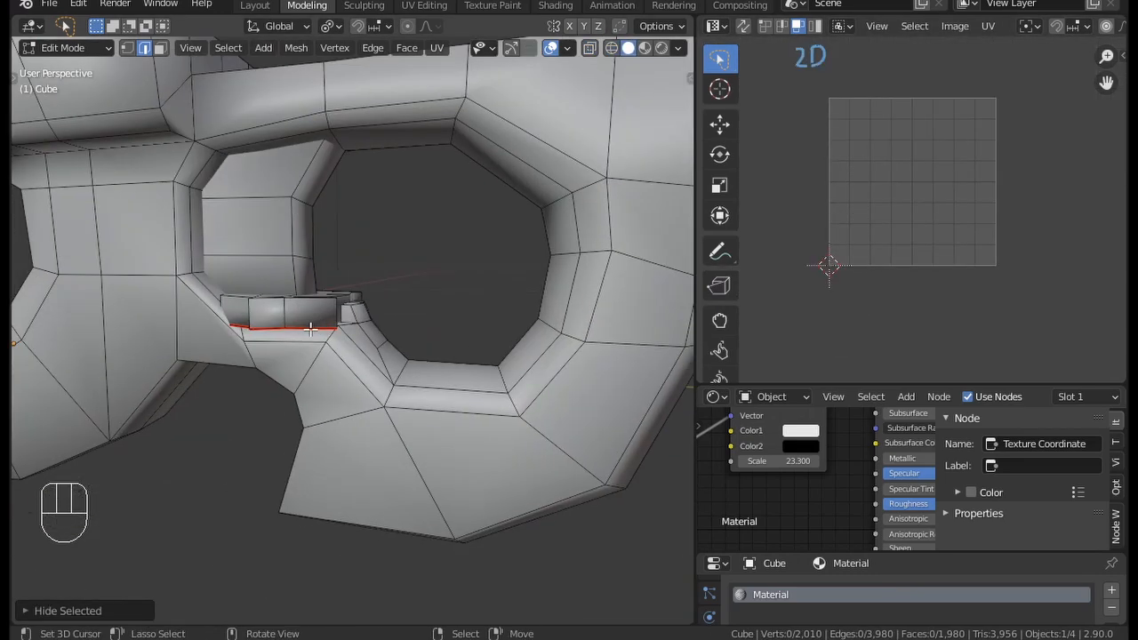
key("z")
scroll(391, 370, "down", 3)
key("l")
key("u")
left_click(432, 342)
Step: Mark the two lower side edges of the trigger as seams and unwrap it again
middle_click_drag(341, 455, 330, 353, "ctrl")
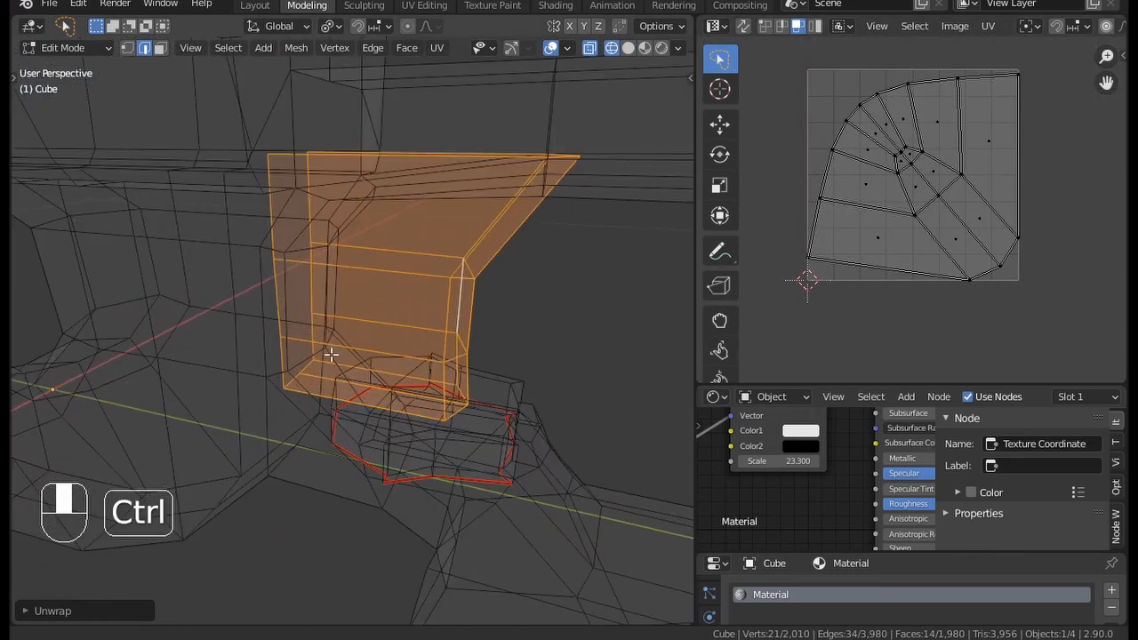
right_click(336, 401)
right_click(343, 365, "shift")
key("ctrl+e")
left_click(344, 366)
right_click(454, 301)
key("l")
key("u")
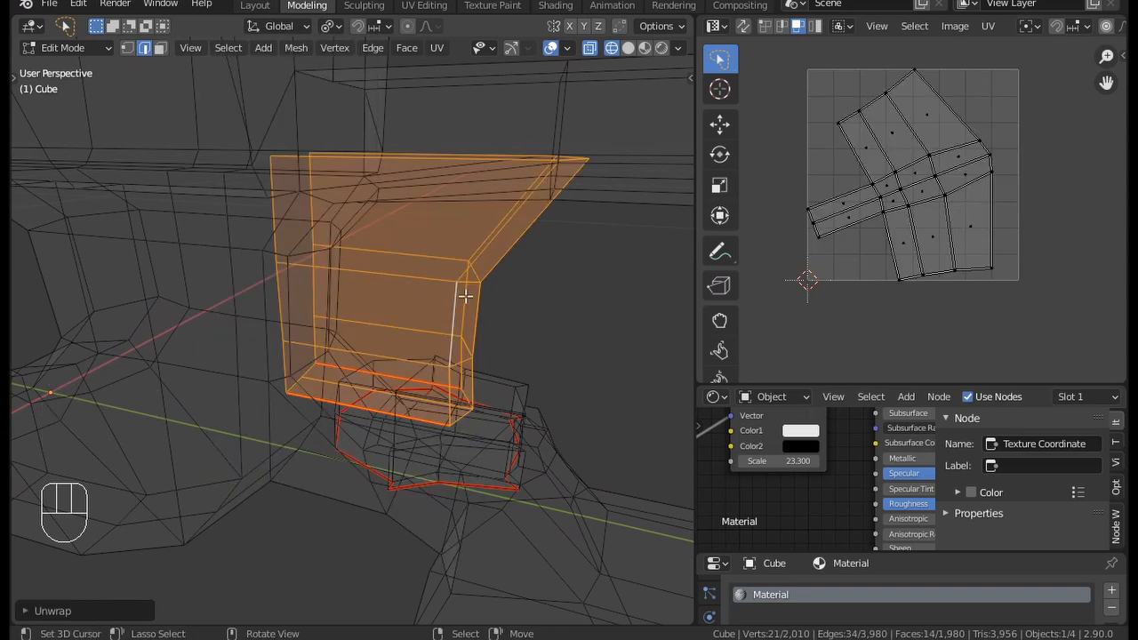
Step: Hide the trigger, unwrap the small seamed part beneath it, and hide that part too
key("h")
key("l")
key("u")
mouse_move(595, 269)
middle_mouse_down()
mouse_move(366, 303)
mouse_move(467, 397)
mouse_move(539, 305)
mouse_move(333, 386)
mouse_move(330, 313)
mouse_move(272, 216)
mouse_move(145, 110)
middle_mouse_up()
key("h")
Step: Return to Solid shading and mark the centre-line edges of the gun body as seams
key("z")
key("ctrl+e")
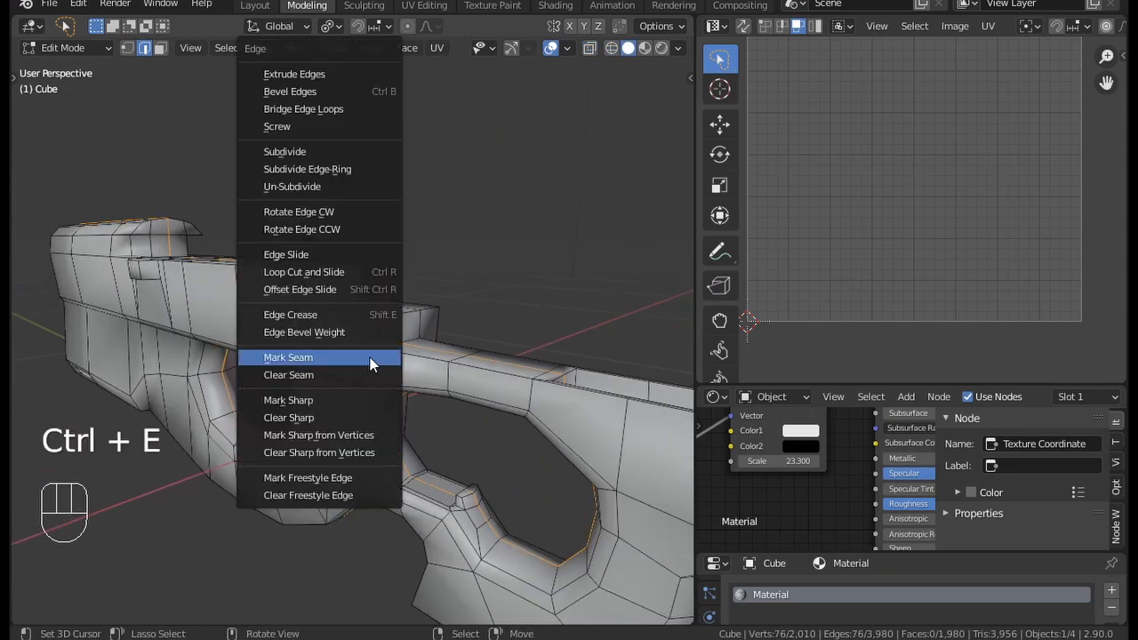
left_click(370, 361)
Step: Select the centre edge path along the floor of the body's front channel and mark it as a seam
middle_click_drag(373, 329, 392, 391)
left_click(391, 418)
left_click(405, 218, "ctrl")
key("ctrl+e")
left_click(371, 335)
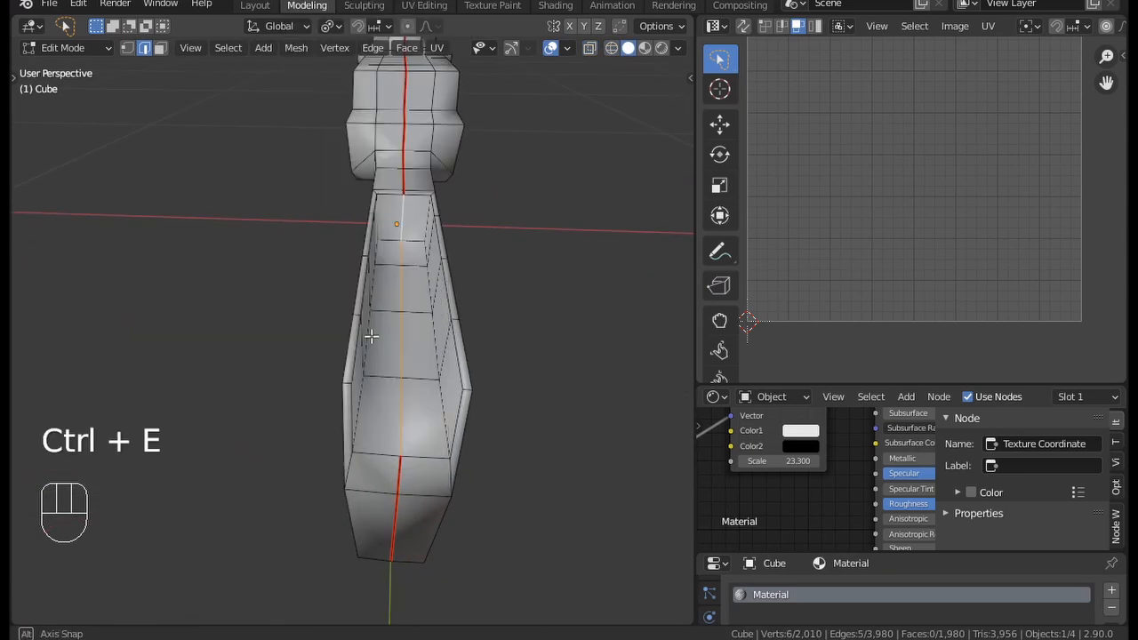
Step: Add the adjoining edge loop at the body's front channel to the selection and mark it as a seam
middle_click_drag(371, 335, 349, 356)
left_click(327, 382, "alt+shift")
key("ctrl+e")
left_click(344, 390)
key("a")
key("a")
key("a")
Step: Mark two more edge loops around the gun body, including its rear lower section, as seams
middle_click_drag(313, 315, 394, 236)
scroll(297, 258, "up", 2)
left_click(307, 241, "alt")
key("ctrl+e")
left_click(394, 320)
middle_click_drag(394, 320, 307, 287)
right_click(308, 287, "alt")
middle_click_drag(500, 326, 187, 429)
right_click(558, 427, "alt+shift")
key("ctrl+e")
left_click(307, 300)
Step: Select the edge loop around the narrow recessed slot in the body's underside and mark it as a seam
scroll(307, 300, "down", 3)
middle_click_drag(307, 300, 356, 213)
scroll(267, 258, "up", 6)
right_click(142, 298, "alt")
right_click(118, 274, "alt+shift")
key("ctrl+z")
right_click(140, 277, "alt+shift")
key("ctrl+e")
scroll(368, 289, "down", 4)
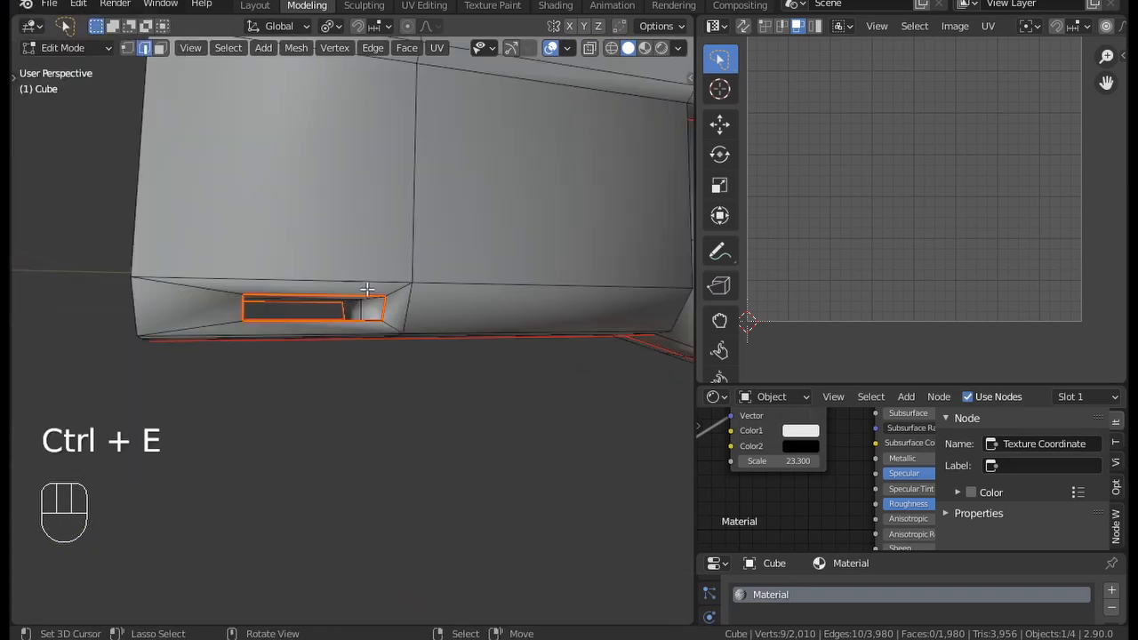
Step: Select the entire visible gun body and unwrap it
key("a")
key("u")
left_click(416, 300)
middle_click_drag(966, 183, 948, 245)
middle_click_drag(569, 293, 205, 294)
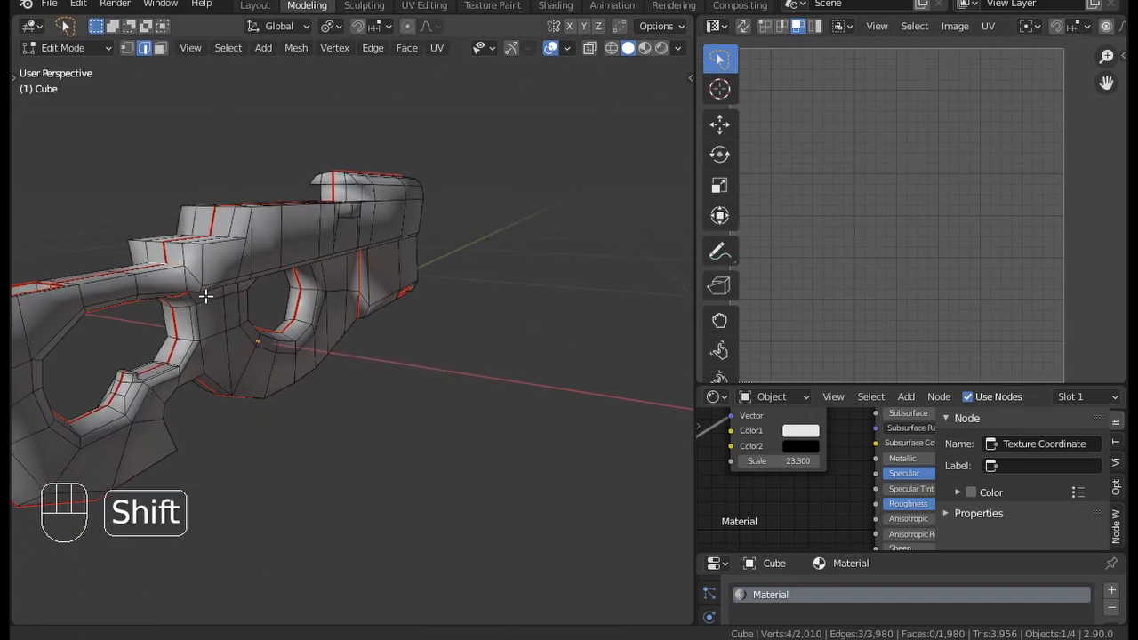
Step: Mark the short edges beside the body's stepped front block as seams and unwrap the whole body again
right_click(134, 267)
key("ctrl+e")
left_click(311, 326)
key("a")
key("u")
middle_click_drag(920, 278, 932, 208)
scroll(931, 208, "down", 2)
middle_click_drag(293, 267, 454, 338)
middle_click_drag(453, 338, 453, 453, "ctrl")
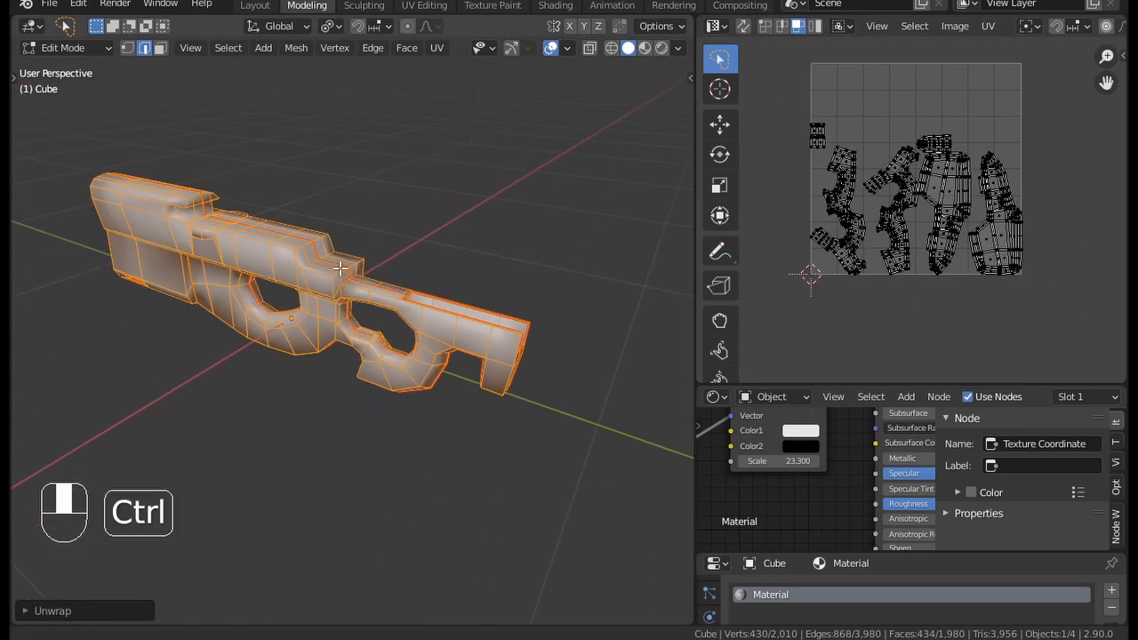
mouse_move(277, 186)
middle_mouse_down()
mouse_move(368, 176)
mouse_move(356, 234)
mouse_move(382, 216)
mouse_move(369, 191)
mouse_move(440, 253)
middle_mouse_up()
Step: Reveal all hidden parts, select the complete gun and unwrap everything together into one UV layout
key("alt+h")
key("a")
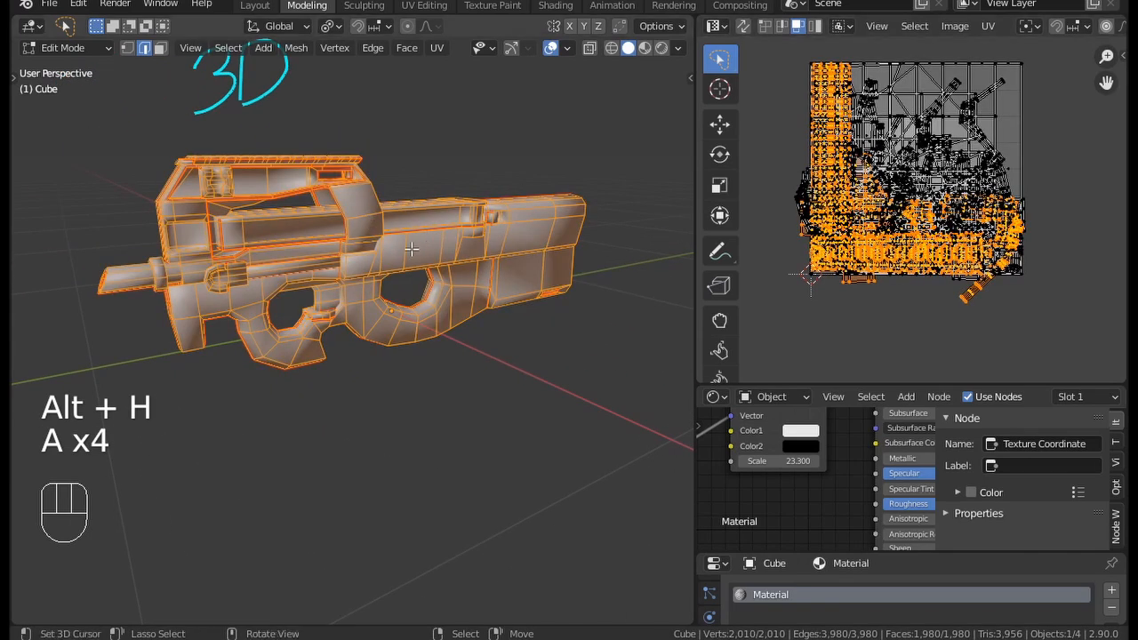
middle_click_drag(339, 249, 343, 260)
scroll(1041, 197, "up", 1)
middle_click_drag(922, 118, 914, 177)
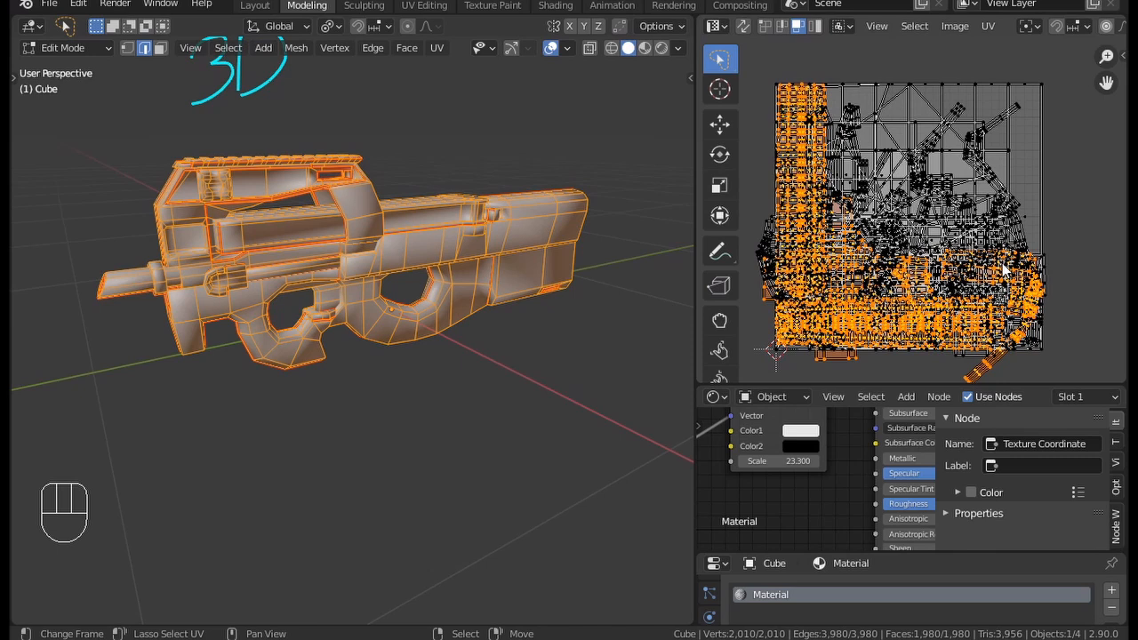
middle_click_drag(398, 245, 414, 246)
middle_click_drag(413, 246, 422, 269, "shift")
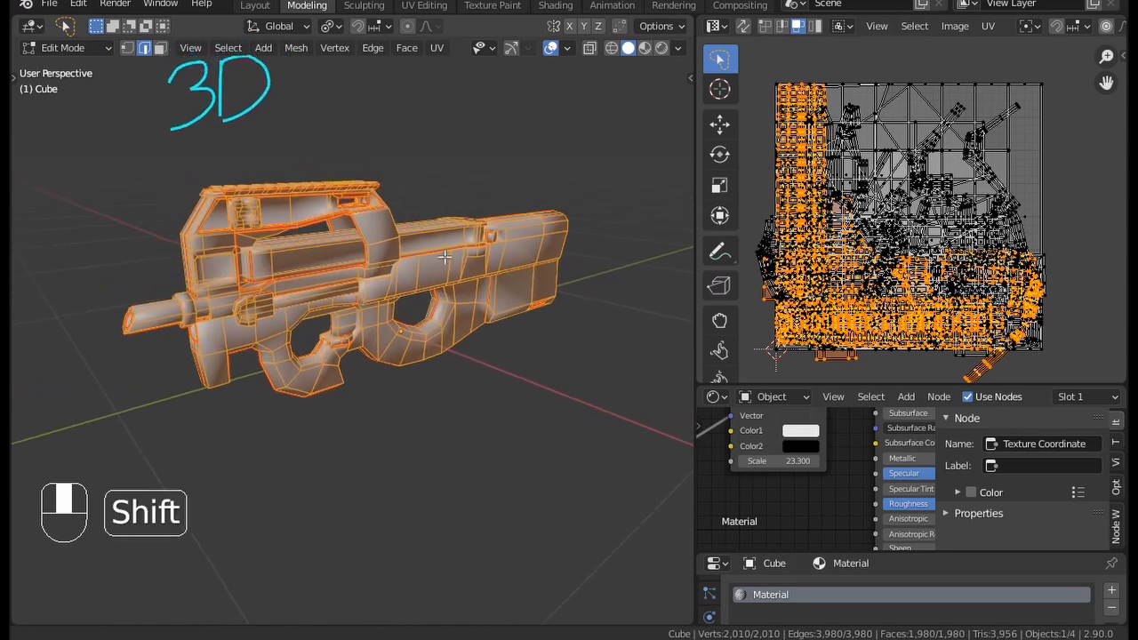
scroll(898, 217, "up", 1)
middle_click_drag(841, 223, 863, 234)
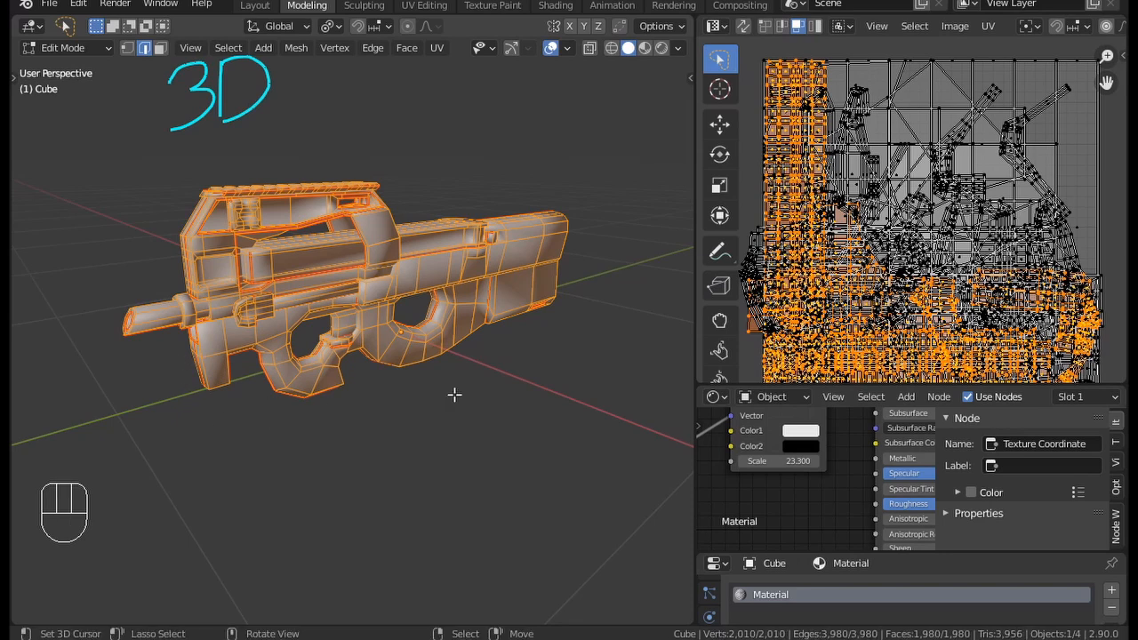
middle_click_drag(480, 238, 355, 236)
key("u")
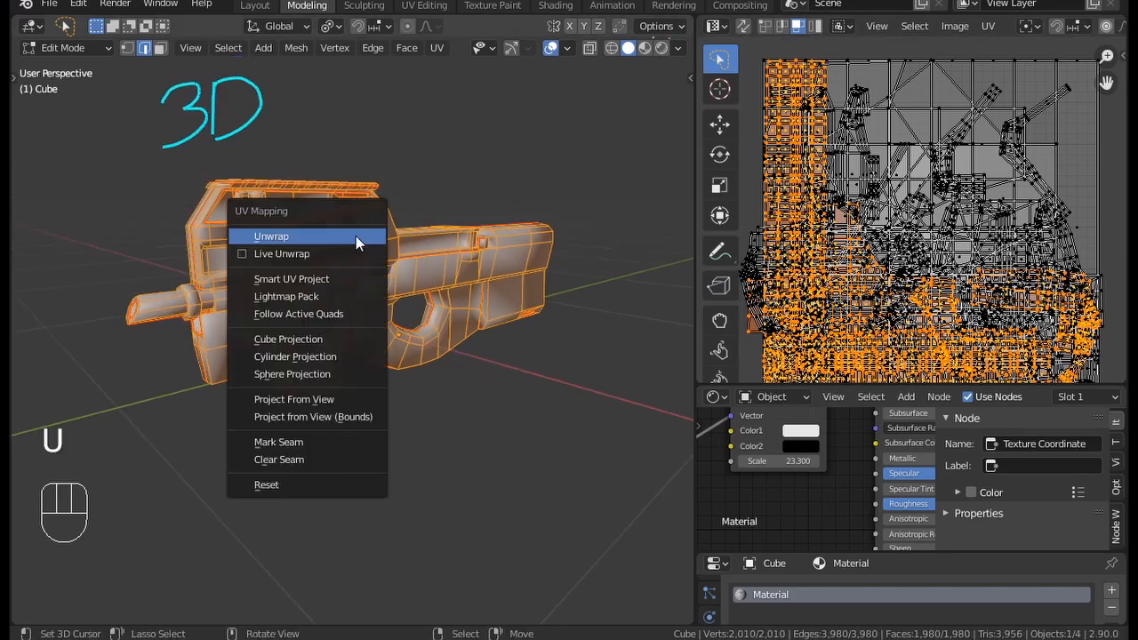
left_click(356, 236)
middle_click_drag(915, 161, 895, 145)
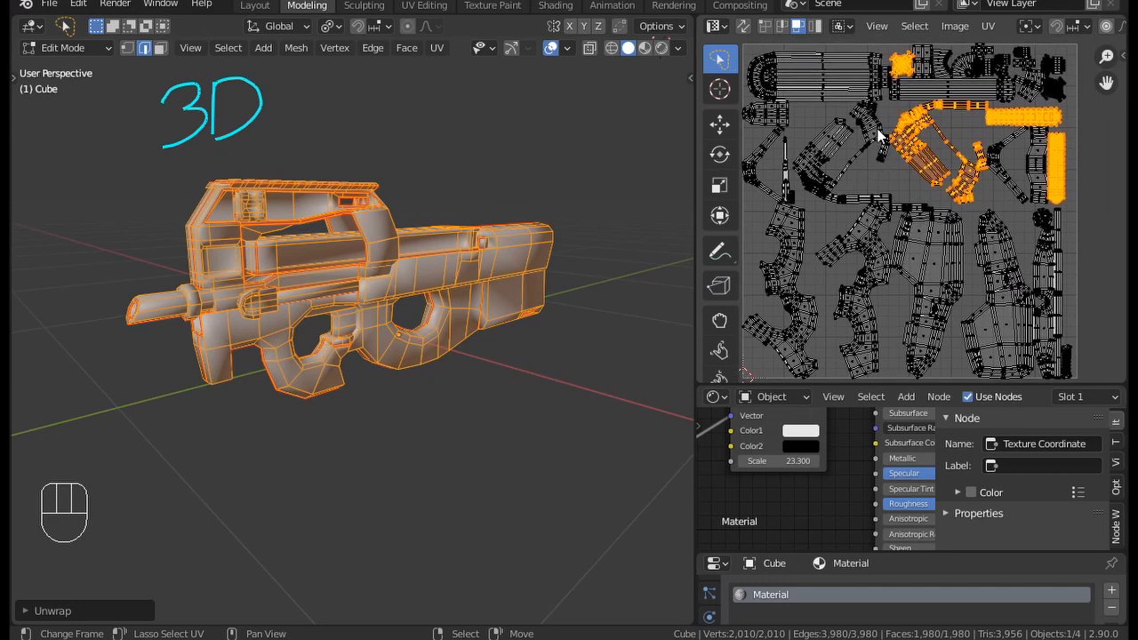
Step: Check the checker pattern on the gun in Material Preview and enlarge the UV editor to full size
left_click(644, 48)
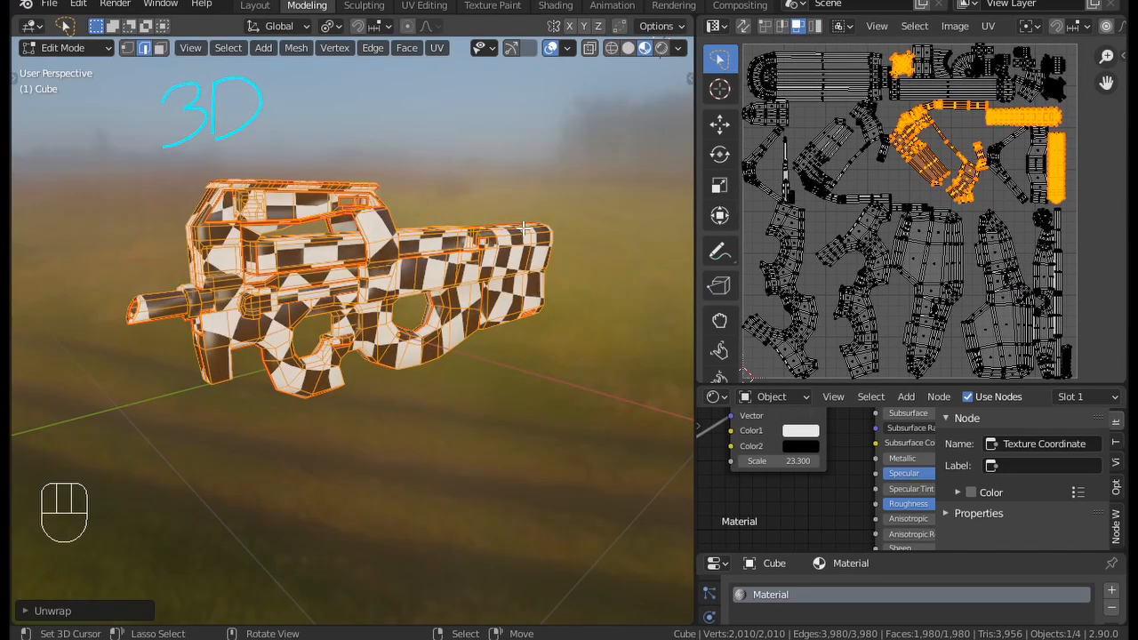
middle_click_drag(524, 229, 466, 254)
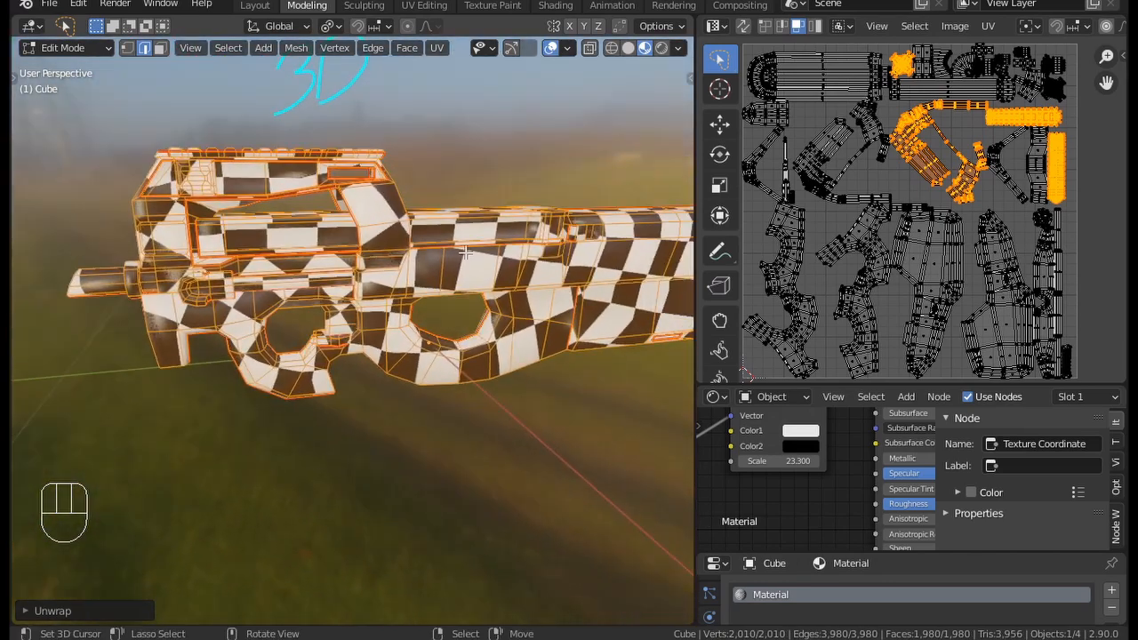
key("ctrl+space")
scroll(551, 223, "up", 4)
scroll(552, 222, "down", 3)
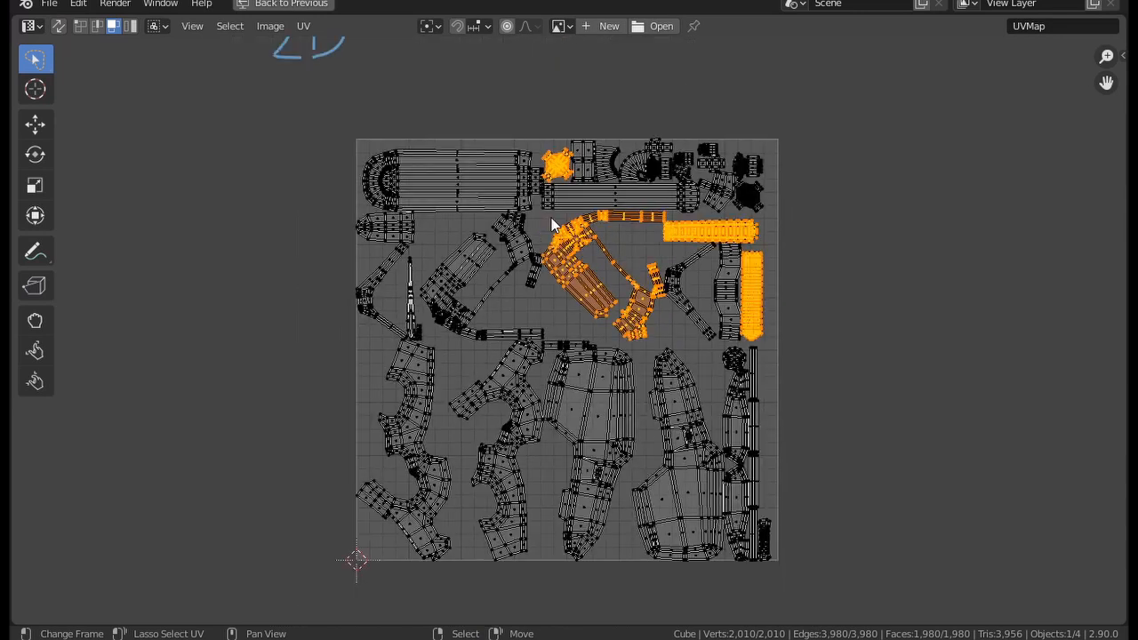
scroll(526, 349, "up", 1)
Step: Select the leftmost large curved UV island and shift it slightly sideways along U
left_click(360, 449)
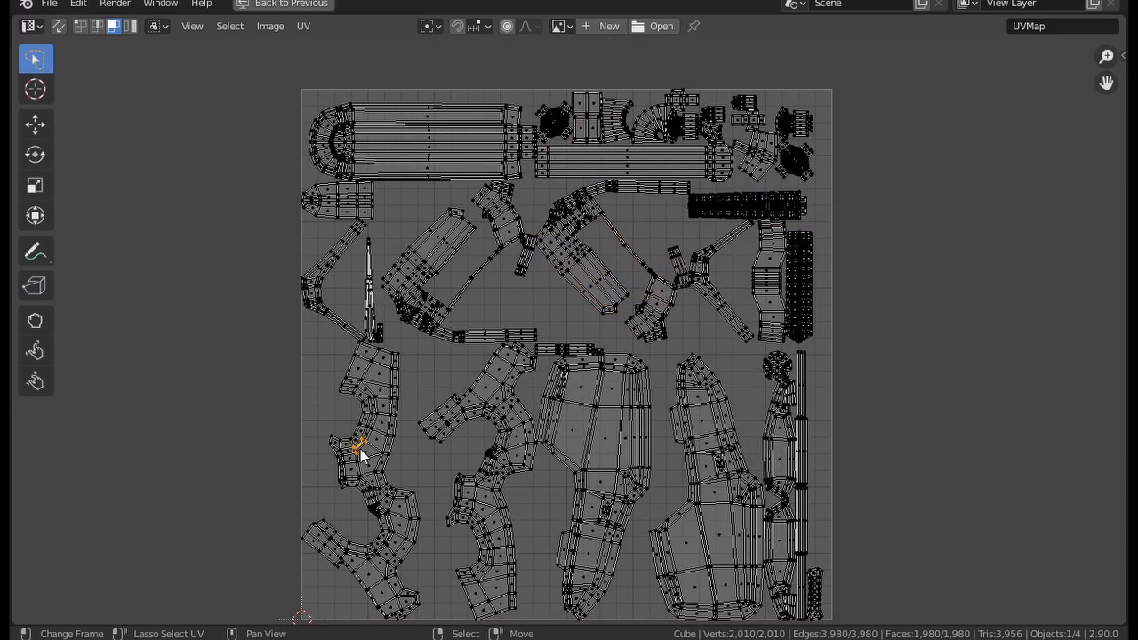
key("l")
middle_click_drag(360, 453, 404, 378)
key("g")
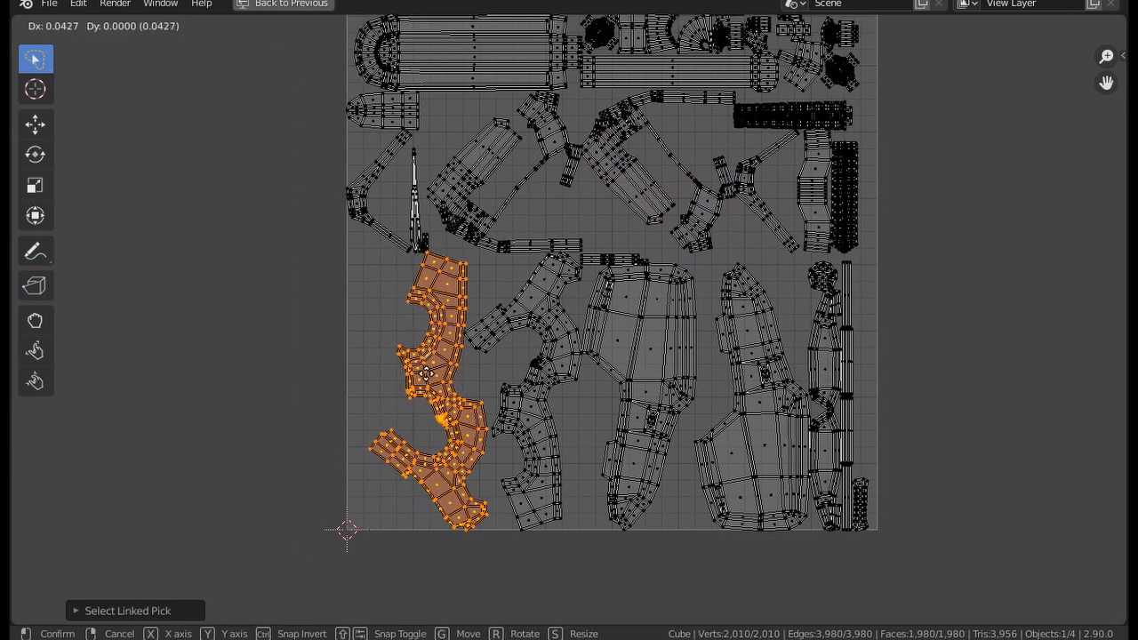
left_click(429, 382)
Step: Select the whole narrow spike-shaped UV island above the large curved one
middle_click_drag(408, 172, 437, 294)
right_click(442, 317)
scroll(342, 332, "up", 3)
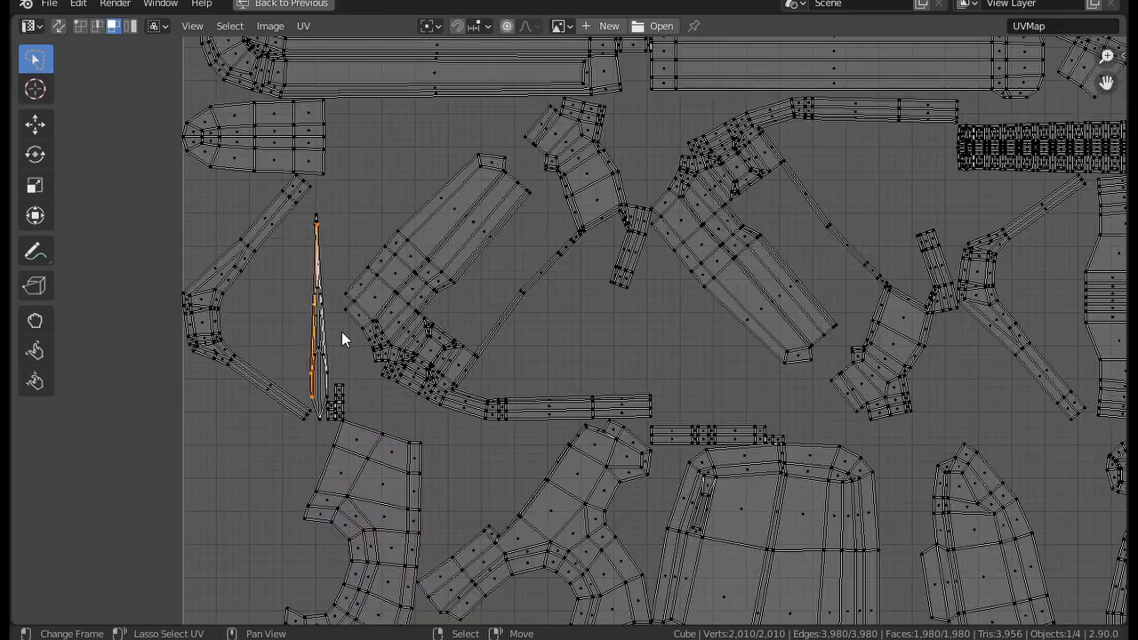
middle_click_drag(341, 331, 526, 335)
scroll(524, 336, "up", 3)
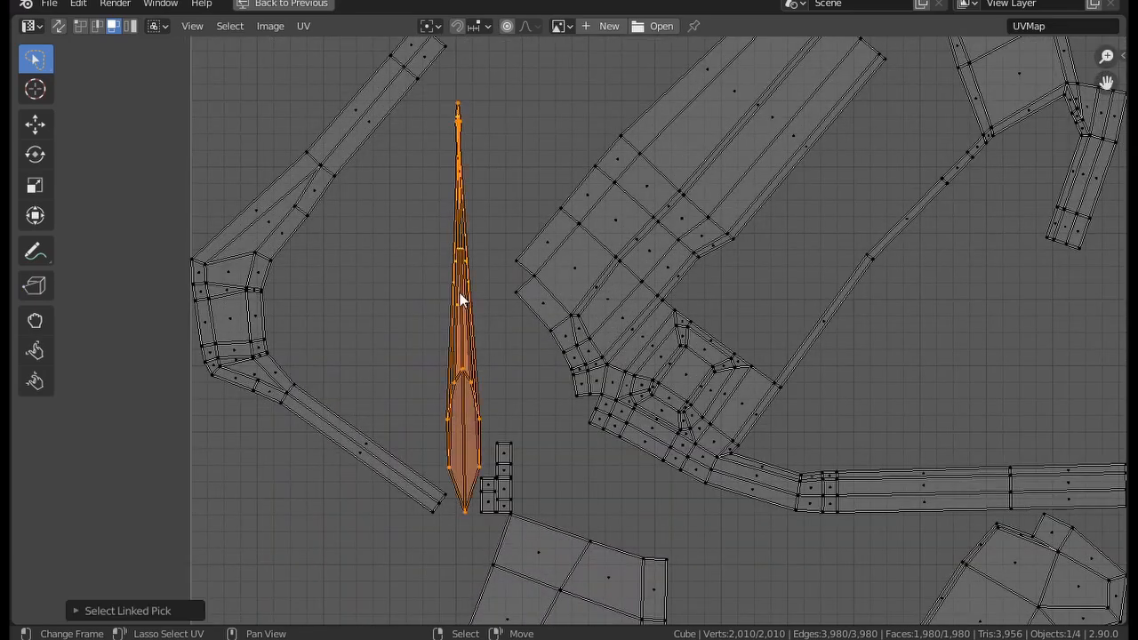
Step: Examine the remaining islands across the UV layout for distortion or stretching
scroll(401, 410, "down", 4)
middle_click_drag(689, 243, 405, 348)
scroll(578, 327, "up", 1)
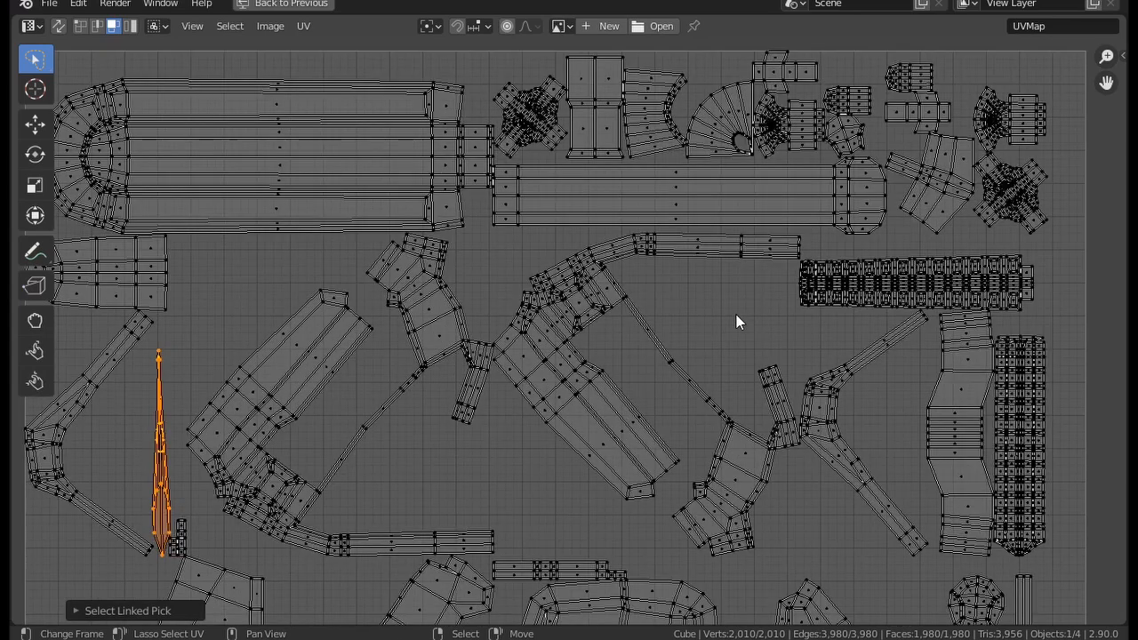
middle_click_drag(786, 269, 508, 358)
scroll(573, 315, "up", 1)
middle_click_drag(780, 249, 645, 335)
scroll(646, 334, "up", 4)
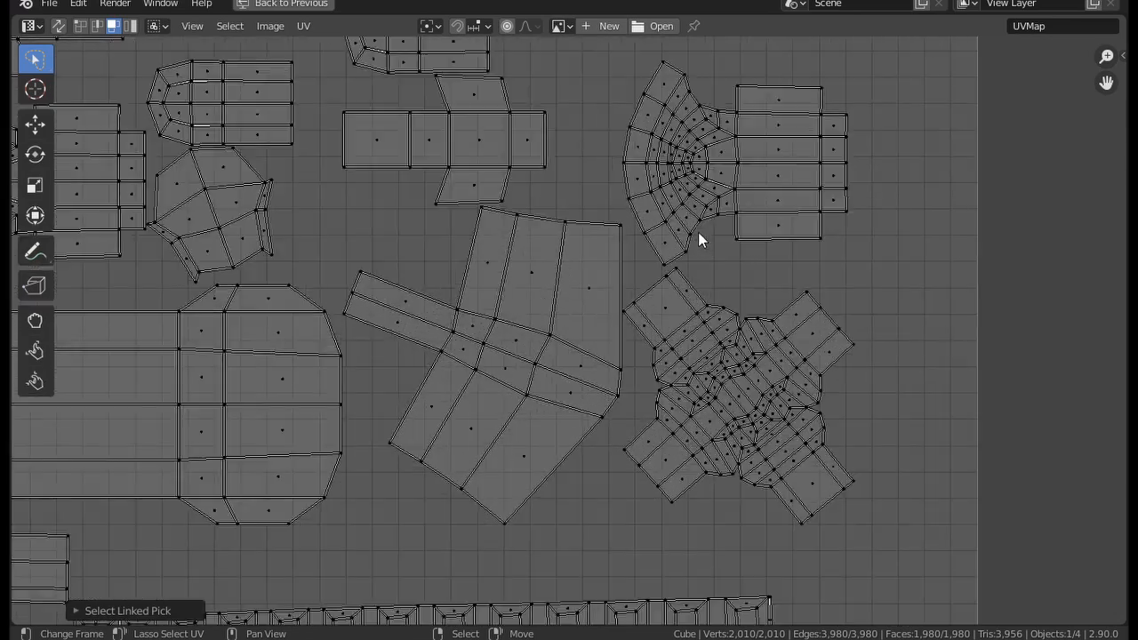
middle_click_drag(673, 129, 533, 241)
scroll(533, 278, "down", 4)
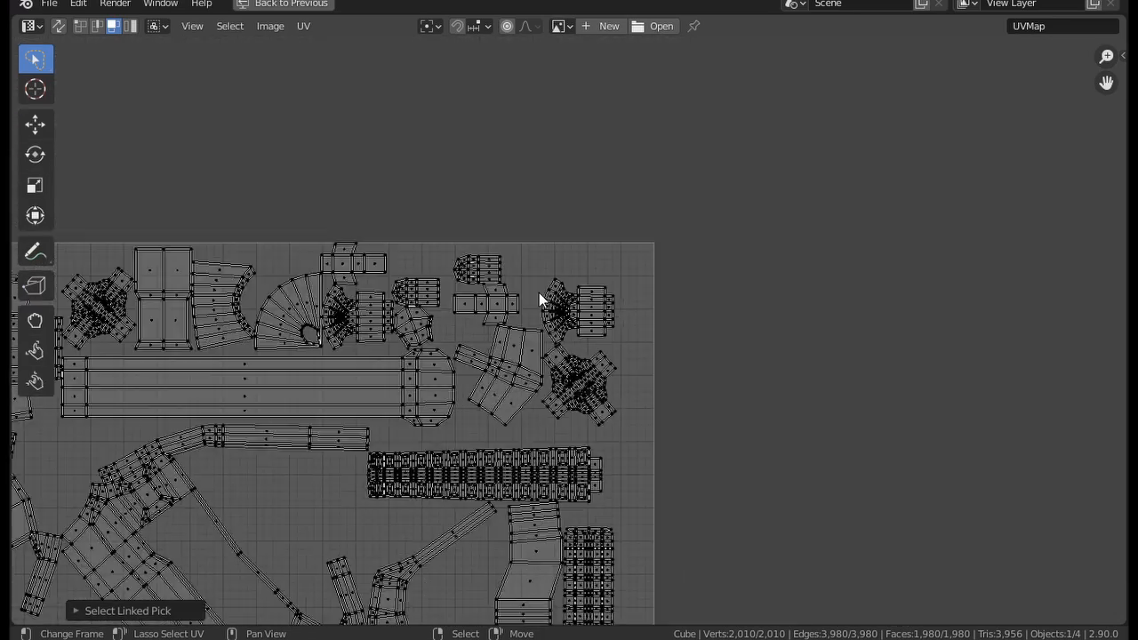
middle_click_drag(585, 483, 591, 322)
middle_click_drag(579, 458, 578, 290)
scroll(578, 290, "up", 2)
middle_click_drag(475, 412, 475, 226)
scroll(542, 335, "up", 2)
scroll(564, 326, "down", 4)
middle_click_drag(330, 333, 795, 324)
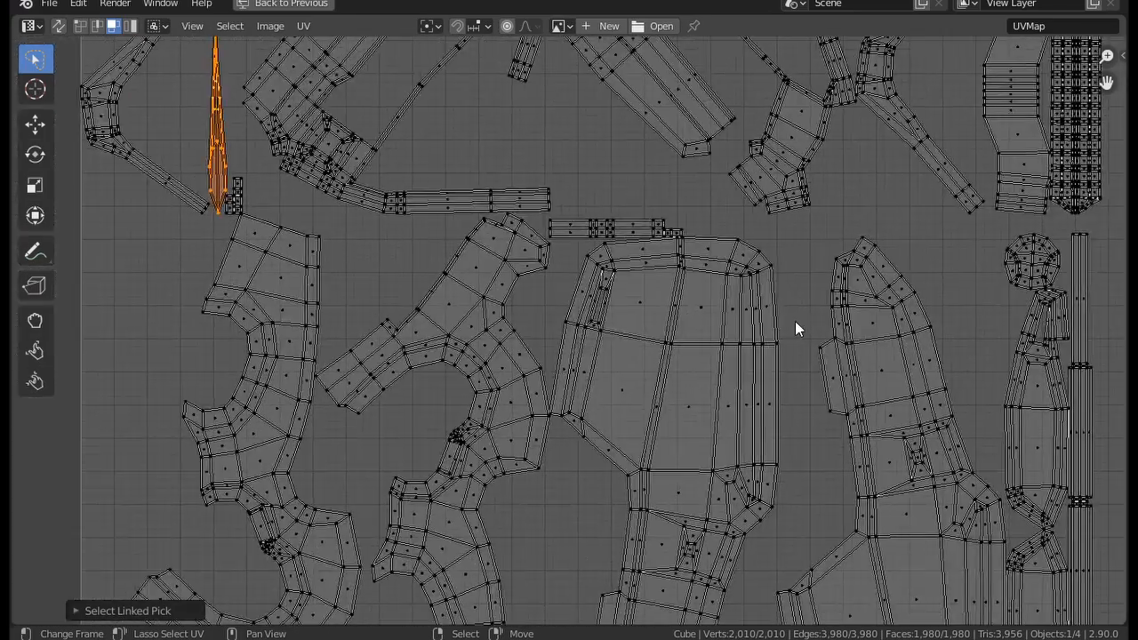
scroll(575, 328, "down", 1)
Step: Inspect the spike-shaped island, restore the split layout with the 3D view, and select the linked island again
middle_click_drag(290, 199, 606, 348)
scroll(606, 349, "up", 2)
scroll(606, 354, "up", 3)
middle_click_drag(640, 272, 581, 350)
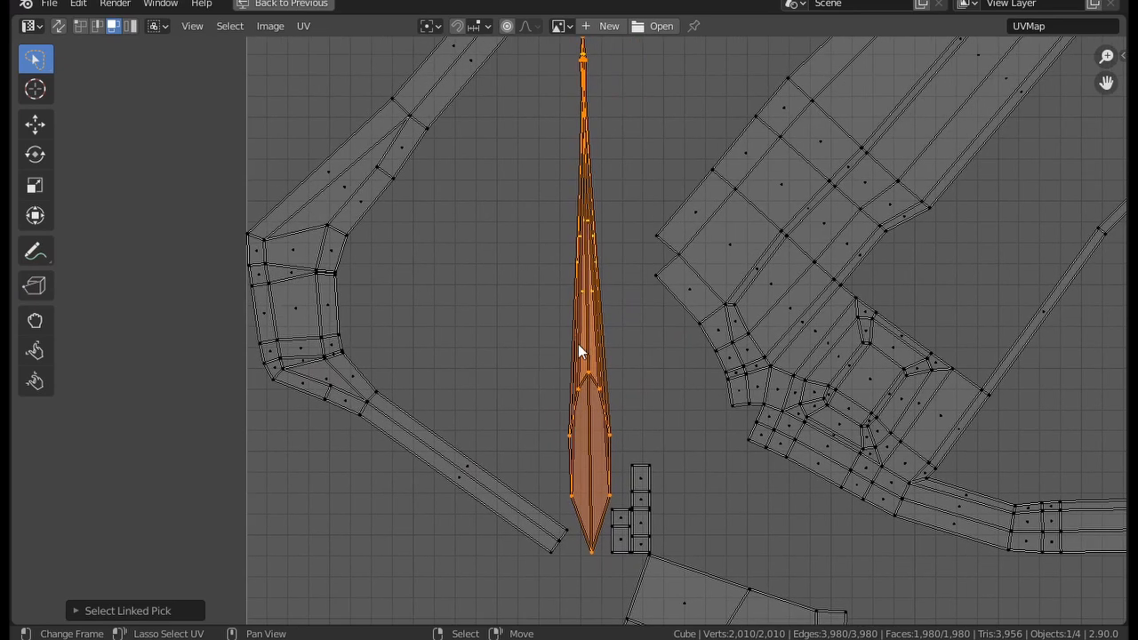
scroll(582, 350, "up", 1)
scroll(586, 400, "down", 1)
scroll(608, 173, "down", 1)
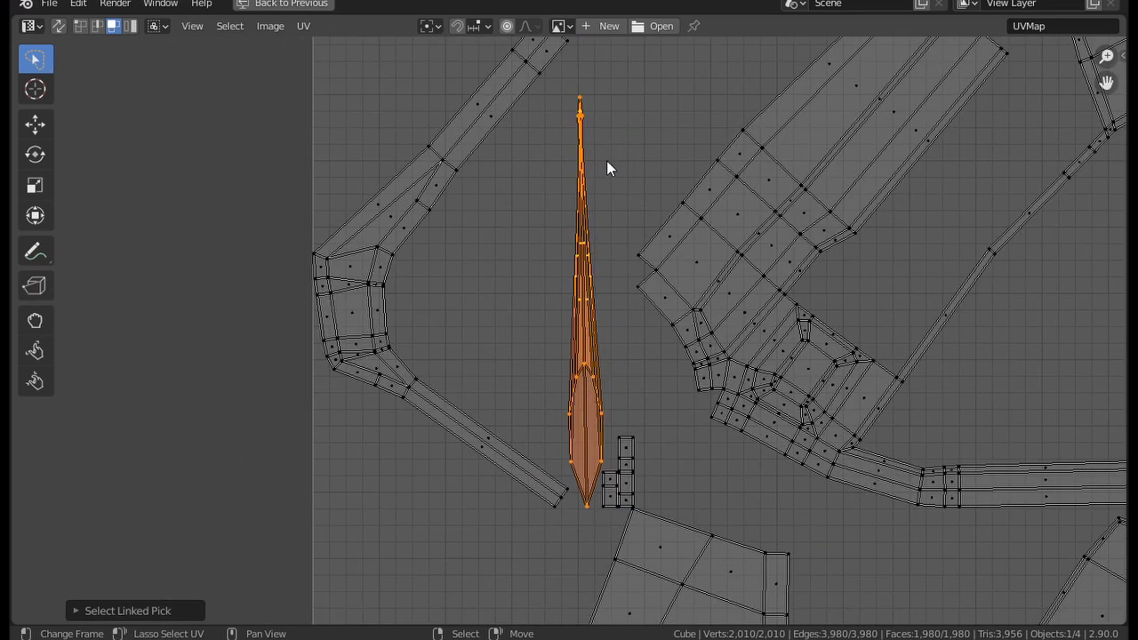
key("ctrl+space")
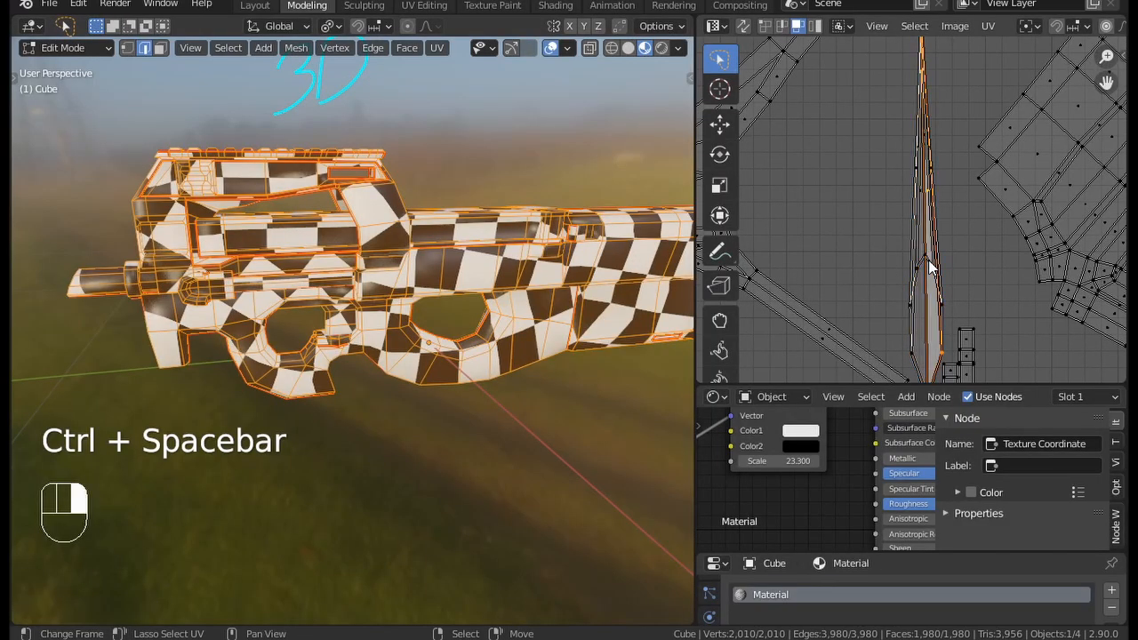
key("l")
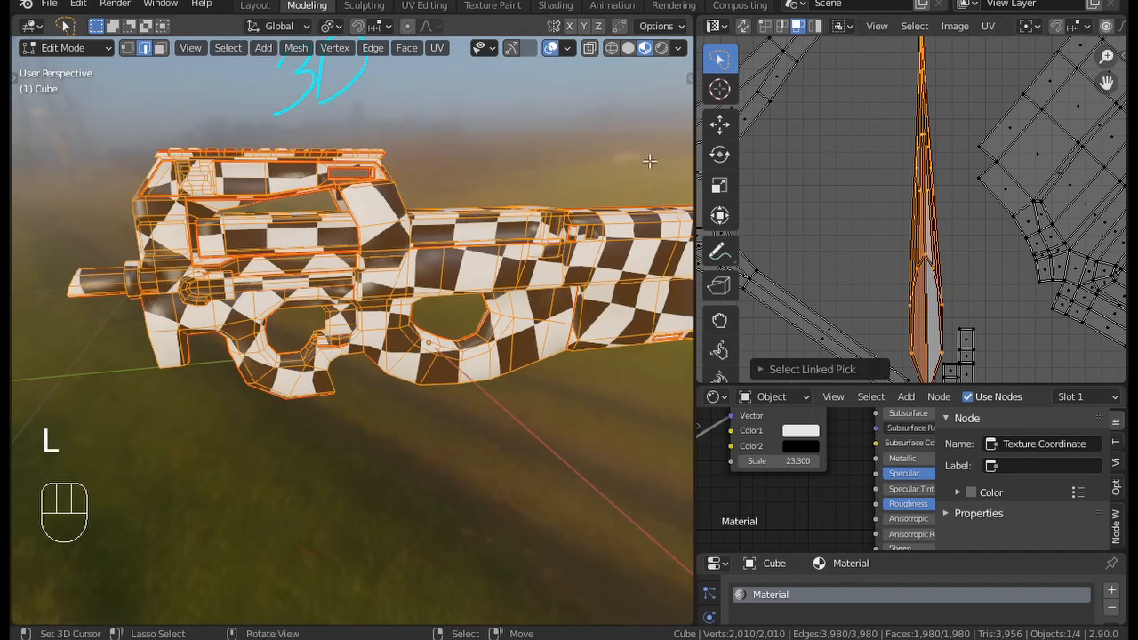
Step: Switch the model to Wireframe shading with face selection and hide the spike-shaped UV island to locate its faces
left_click(629, 48)
middle_click_drag(488, 182, 526, 216)
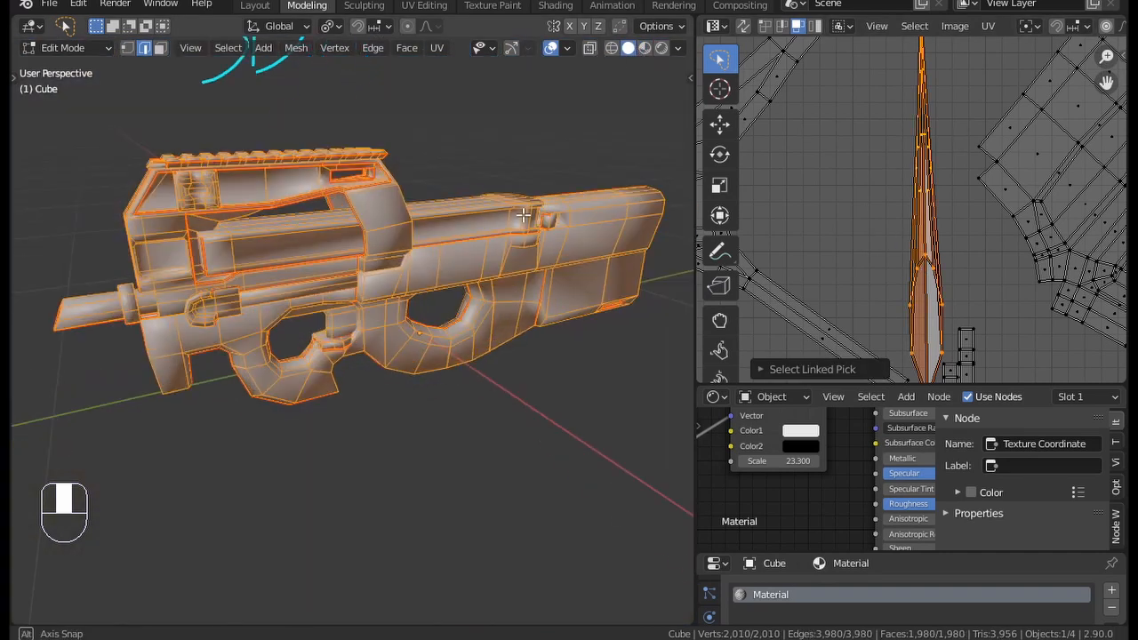
key("z")
left_click(389, 224)
middle_click_drag(388, 336, 331, 341)
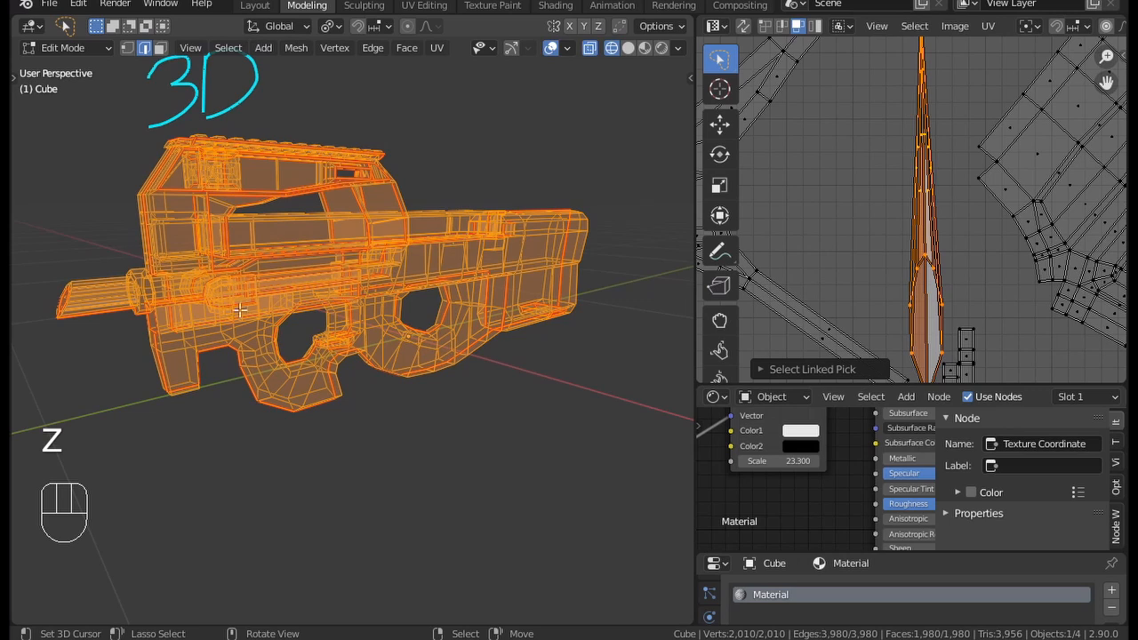
key("3")
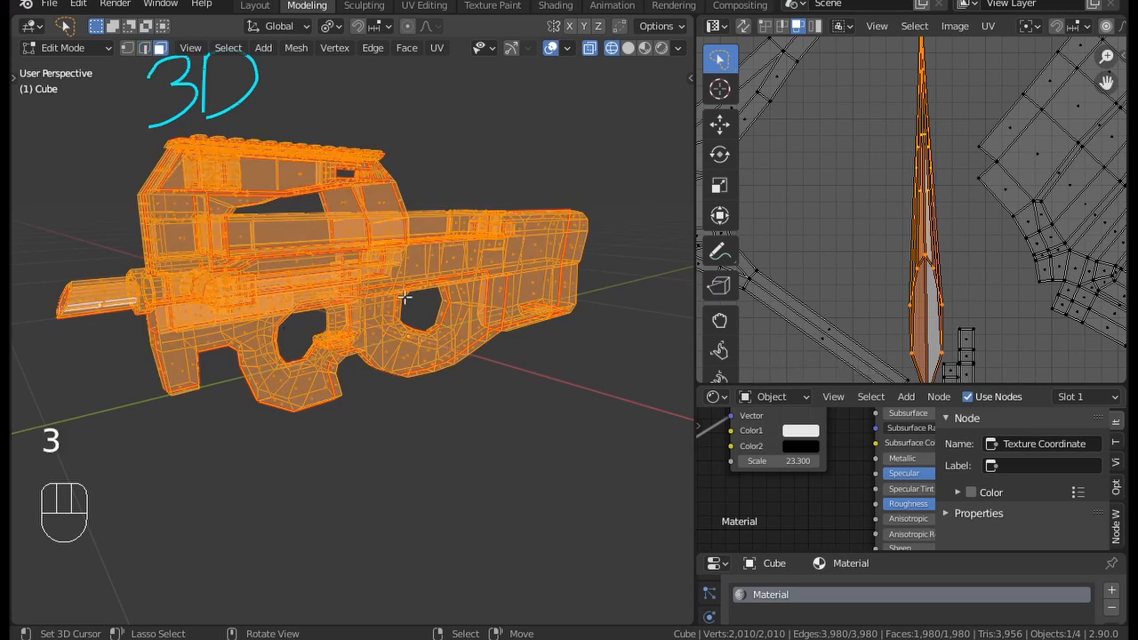
middle_click_drag(405, 297, 415, 313)
middle_click_drag(924, 300, 921, 279)
scroll(921, 279, "down", 1)
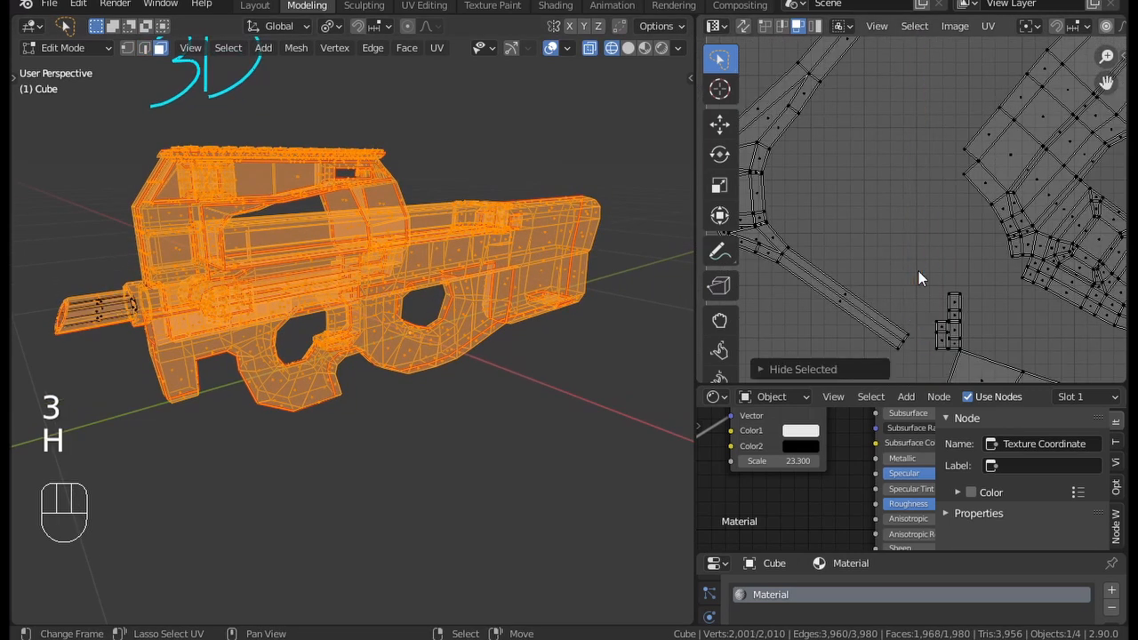
Step: Find the faces of the hidden island at the barrel's muzzle and return to Solid shading
mouse_move(373, 280)
middle_mouse_down()
mouse_move(402, 287)
mouse_move(382, 285)
middle_mouse_up()
middle_click_drag(214, 321, 267, 272, "ctrl")
middle_click_drag(261, 376, 237, 330, "ctrl")
key("z")
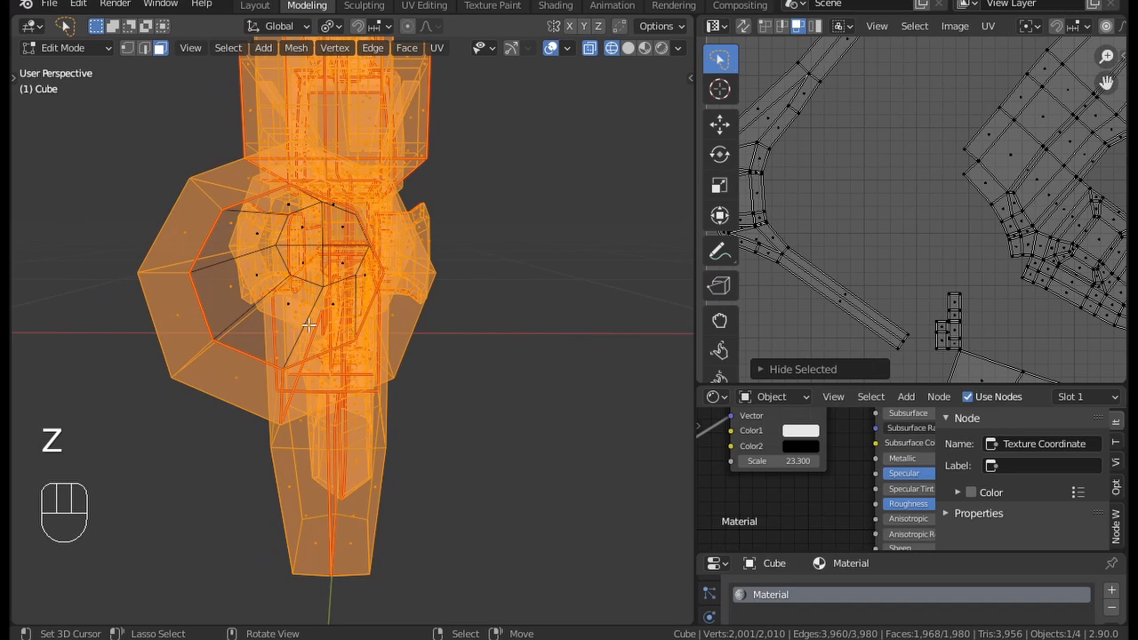
key("z")
left_click(475, 331)
Step: Mark the inner edge ring deep inside the barrel's muzzle as a seam and unwrap the whole gun again
right_click(311, 328)
middle_click_drag(320, 320, 346, 291)
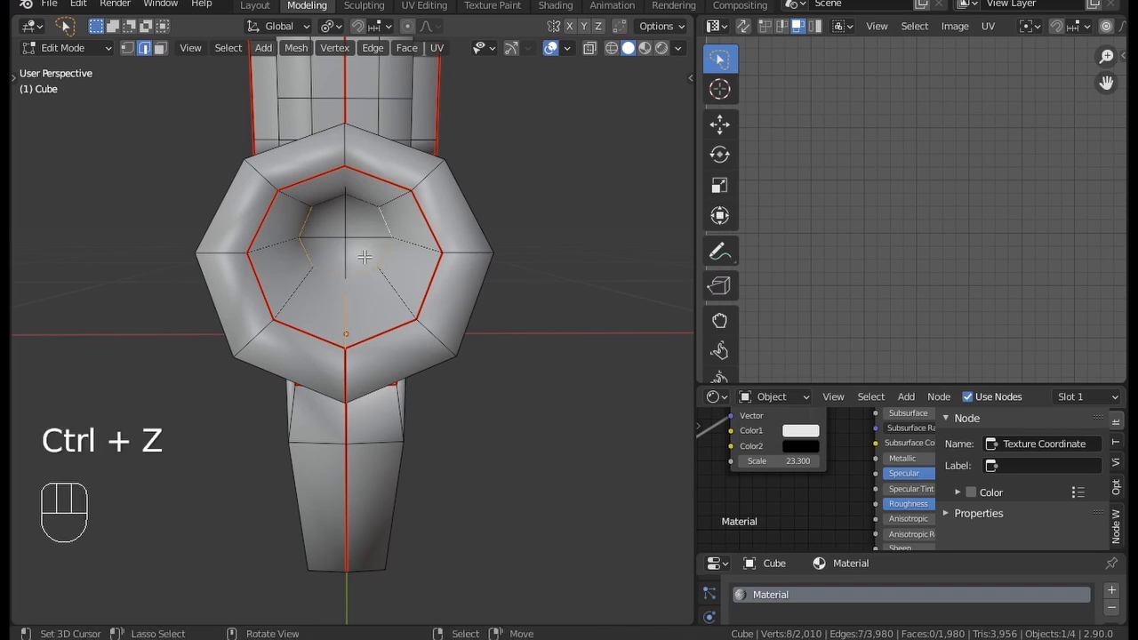
key("ctrl+e")
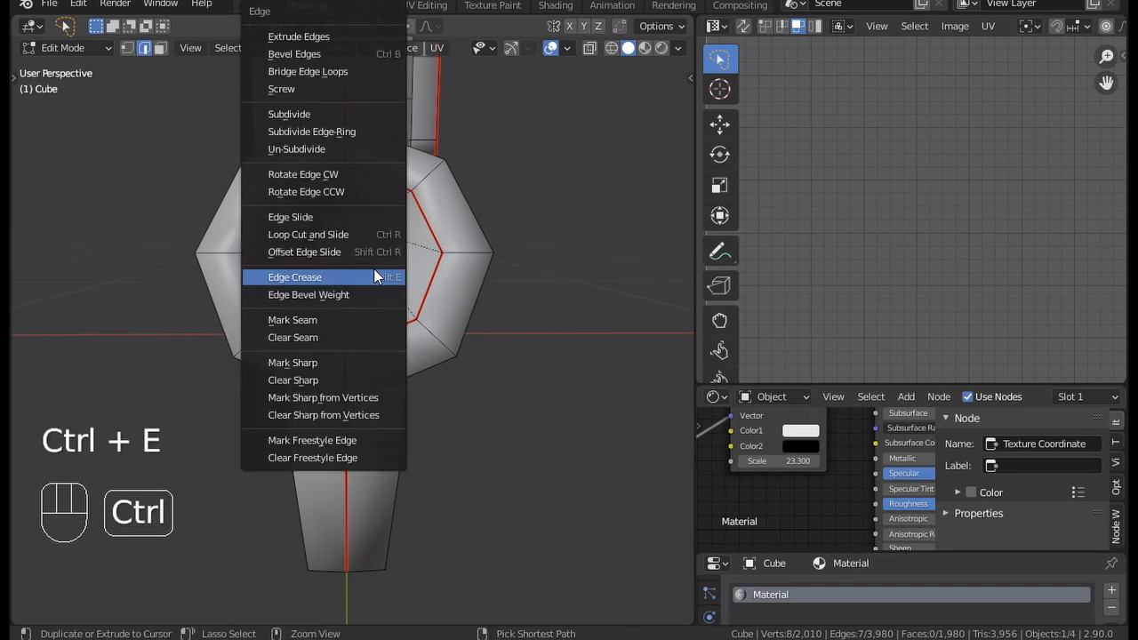
left_click(303, 338)
key("a")
key("u")
left_click(326, 323)
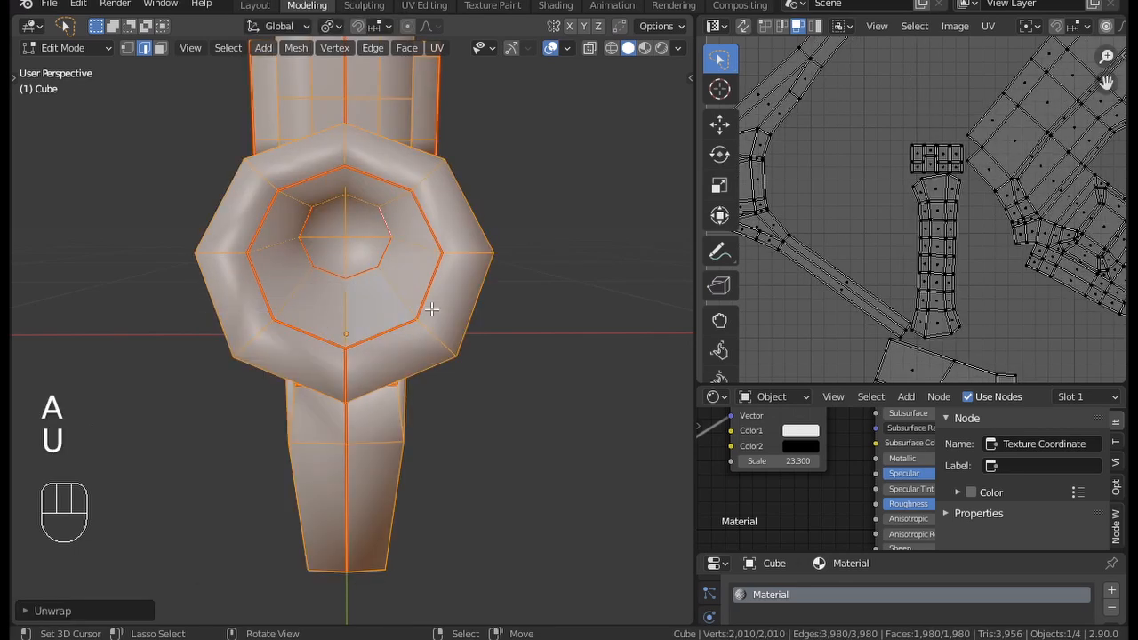
Step: Check the new unwrap on the gun in Material Preview and inspect the UV layout at full size
scroll(948, 212, "up", 2)
scroll(948, 212, "up", 5)
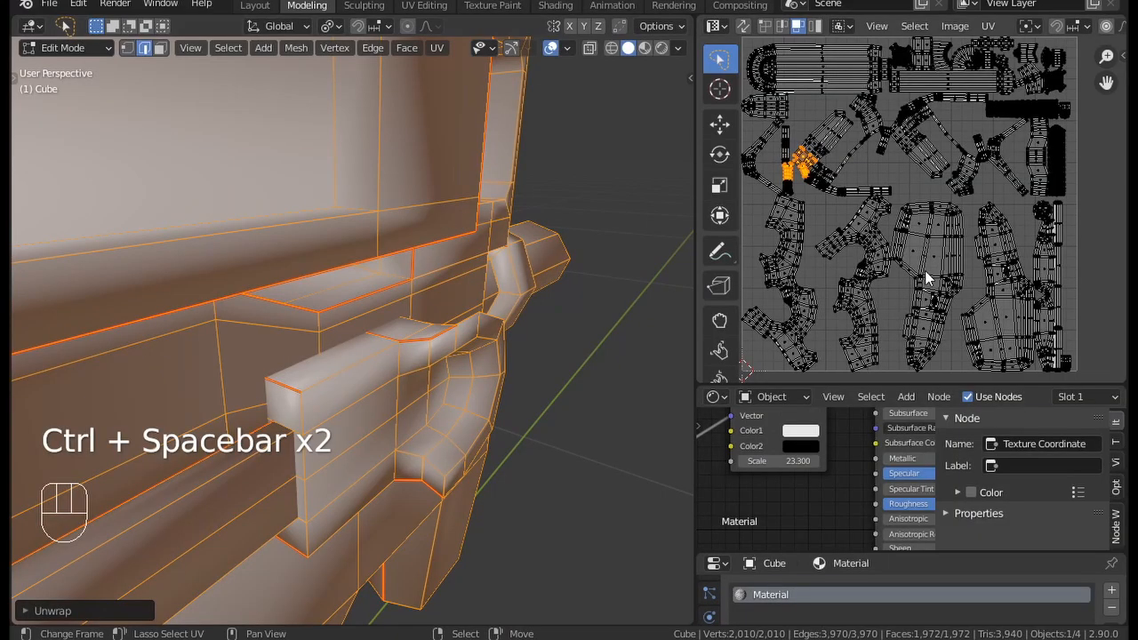
left_click(645, 48)
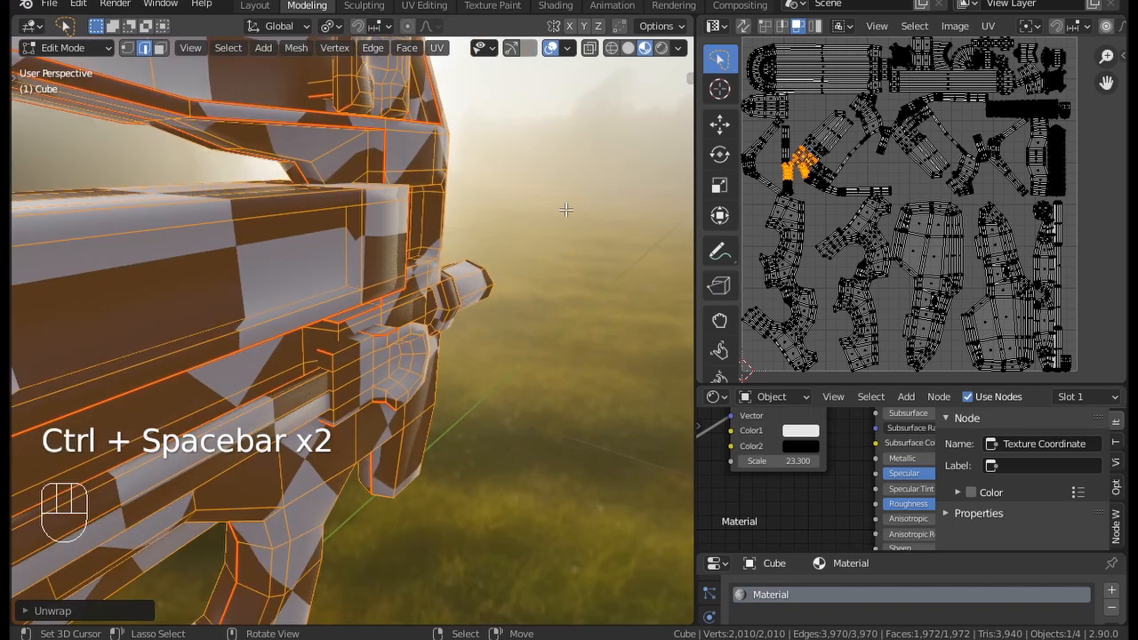
key("ctrl+space")
scroll(546, 305, "up", 3)
scroll(411, 257, "left", 5, "ctrl")
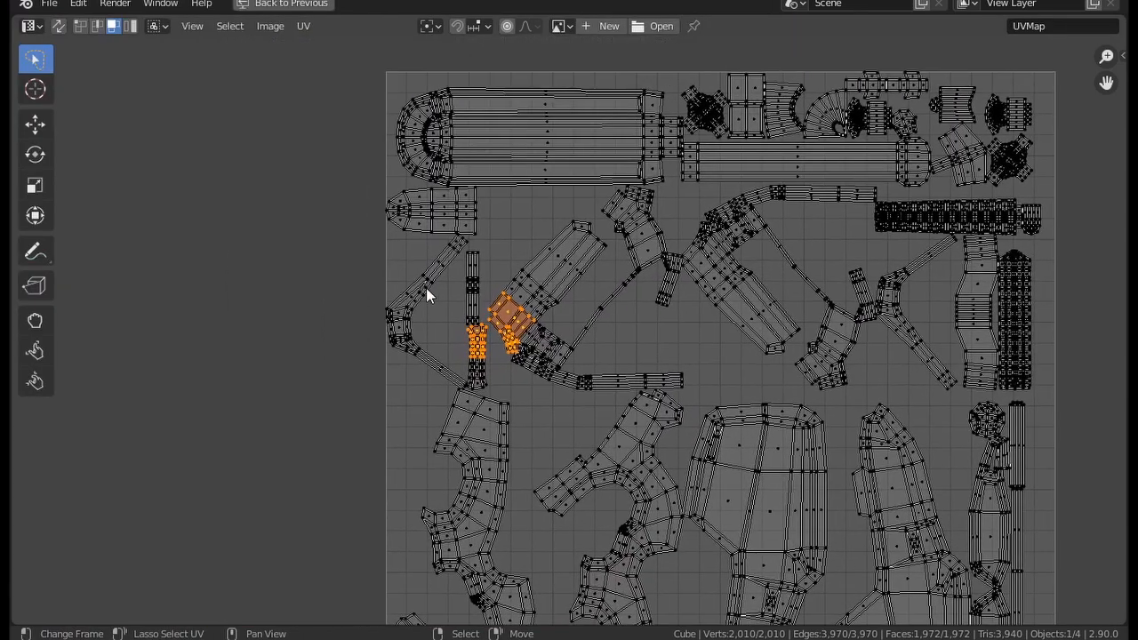
Step: Move the whole leftmost curved grip island slightly inward from the left edge of the UV layout
left_click(426, 287)
scroll(467, 305, "down", 4, "shift")
key("l")
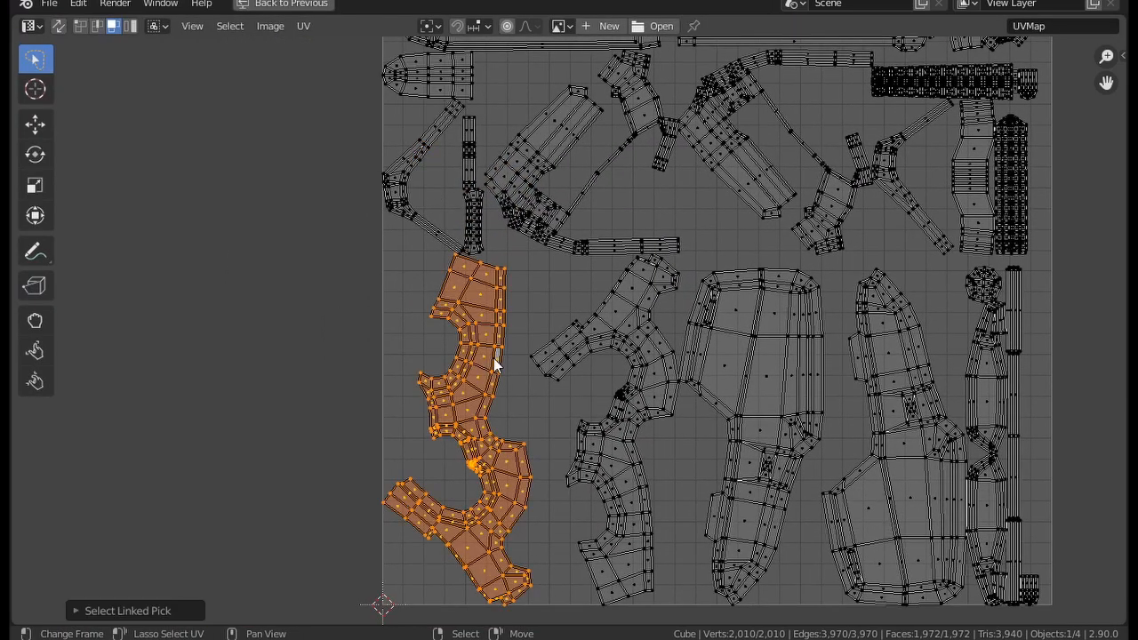
key("g")
left_click(523, 369)
Step: Rotate the first tilted frame island until its wide panel lies horizontal and reposition it above the grip islands
middle_click_drag(661, 278, 597, 379)
left_click(511, 302)
middle_click_drag(511, 303, 495, 351)
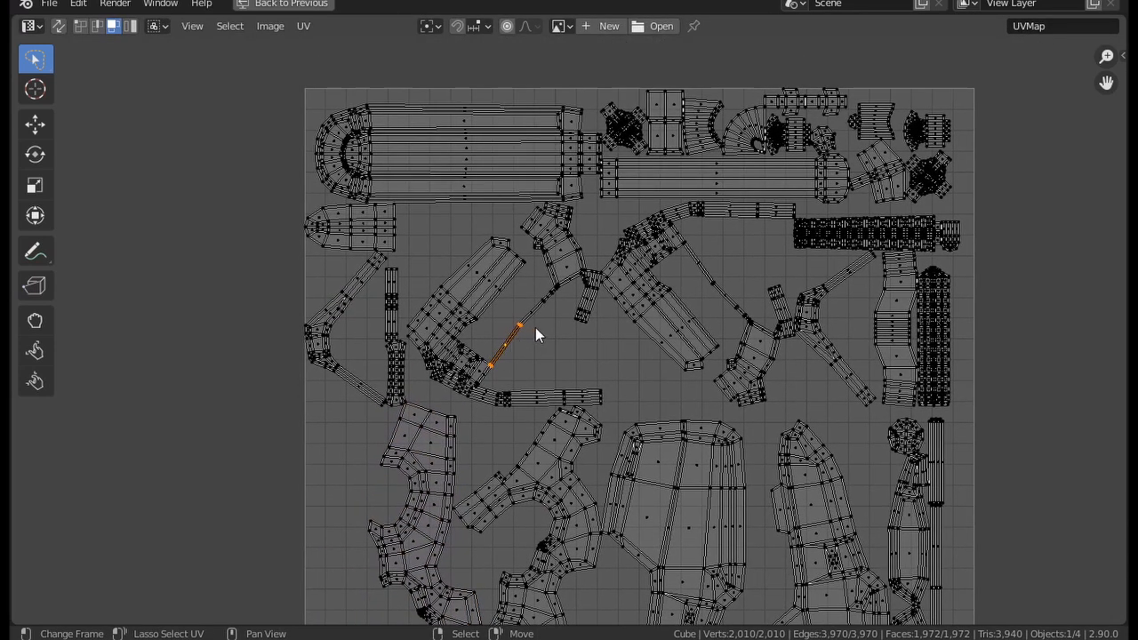
key("l")
key("r")
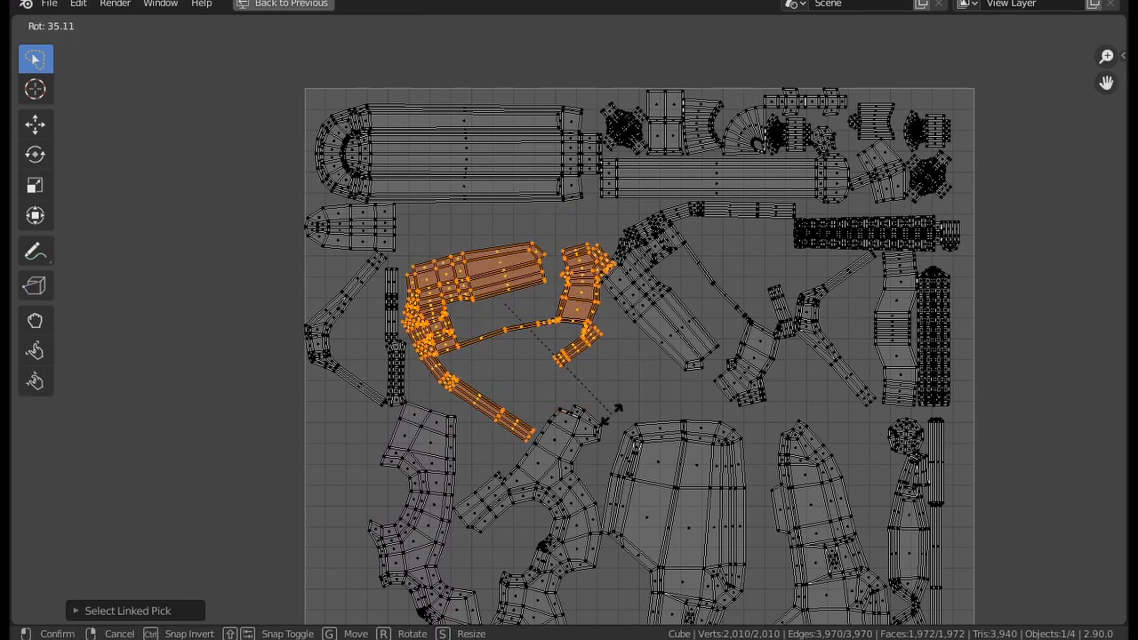
left_click(609, 435)
key("g")
left_click(598, 471)
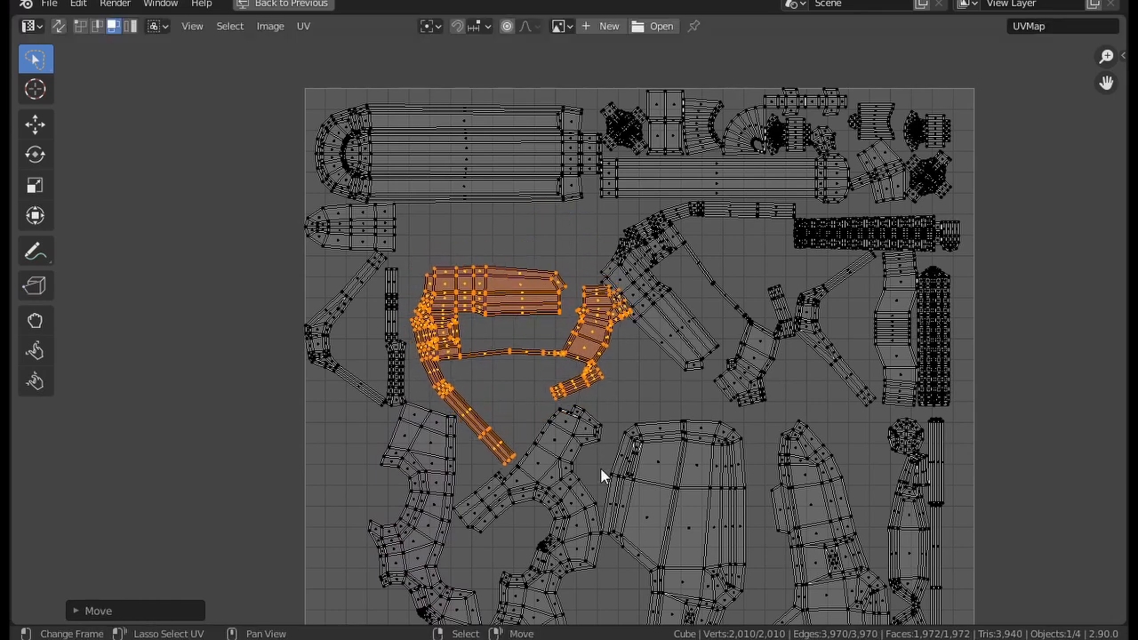
Step: Rotate the matching second frame island until its wide panel lies horizontal and place it beside the first one
scroll(608, 456, "up", 4)
left_click(599, 336)
key("l")
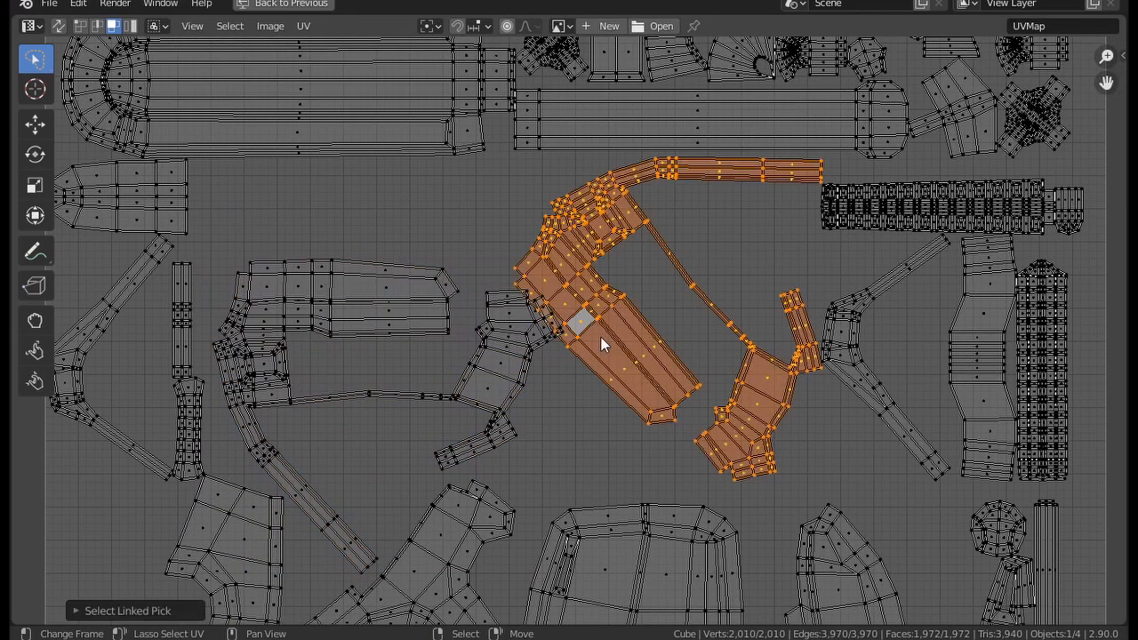
middle_click_drag(601, 337, 590, 299)
key("g")
left_click(640, 373)
key("r")
left_click(811, 258)
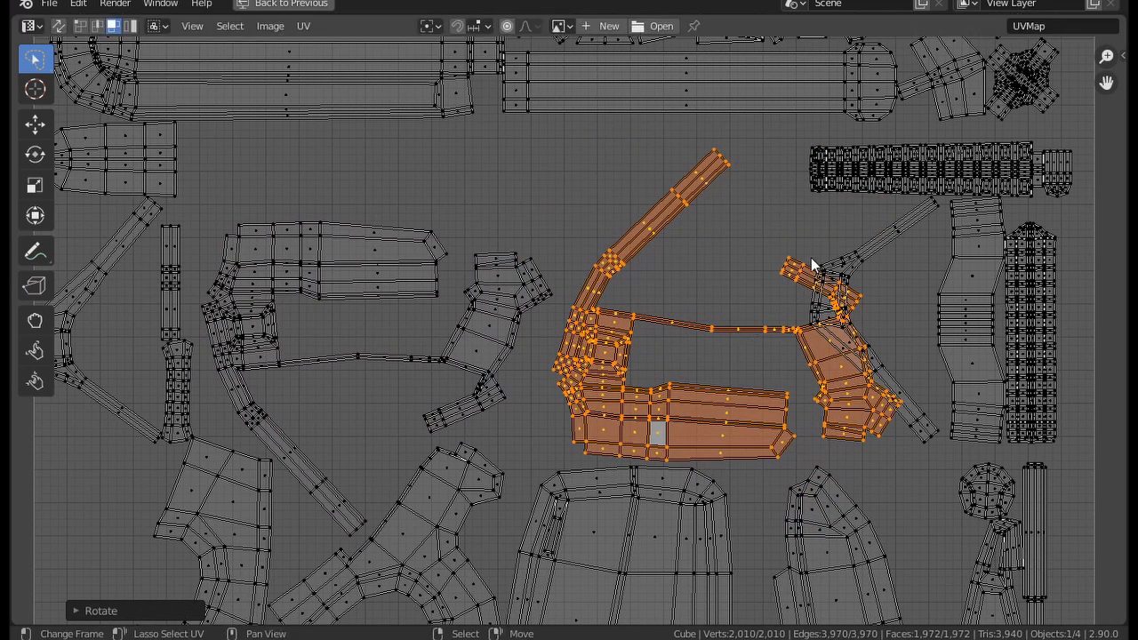
key("g")
left_click(687, 274)
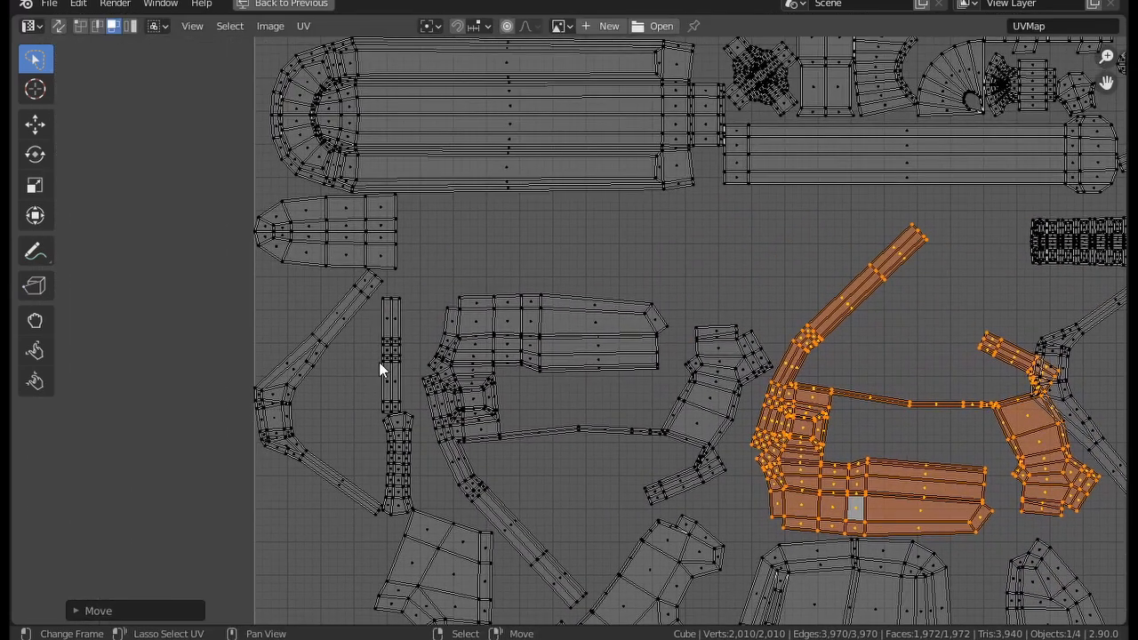
Step: Move the two thin vertical strip islands together into the gap between the two curved grip islands
left_click(388, 359)
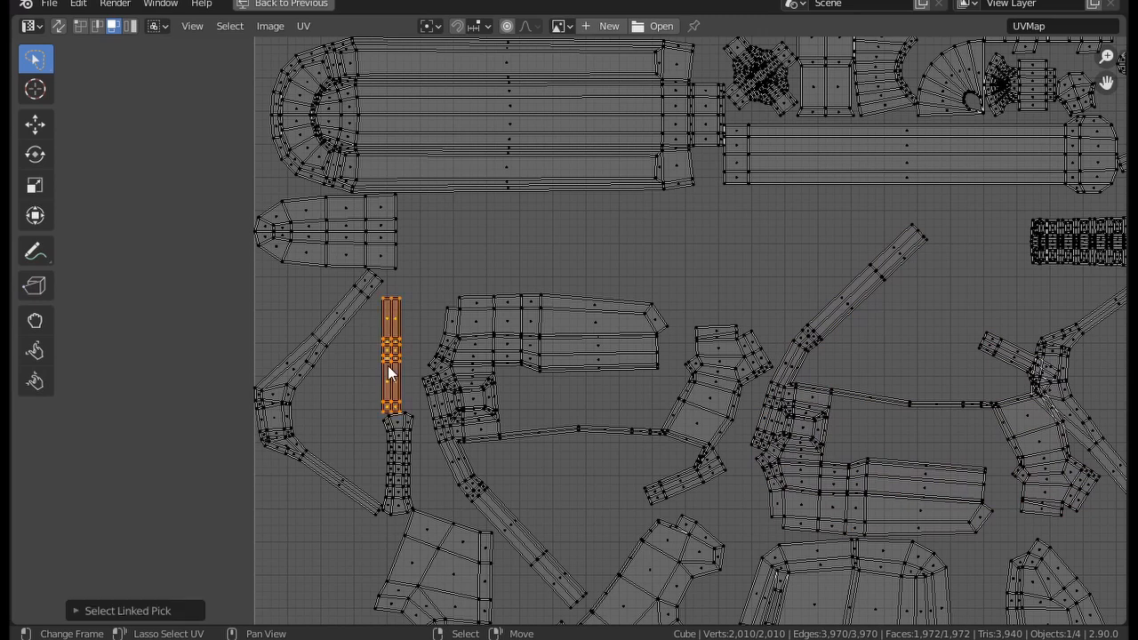
key("l")
middle_click_drag(391, 417, 398, 233)
key("g")
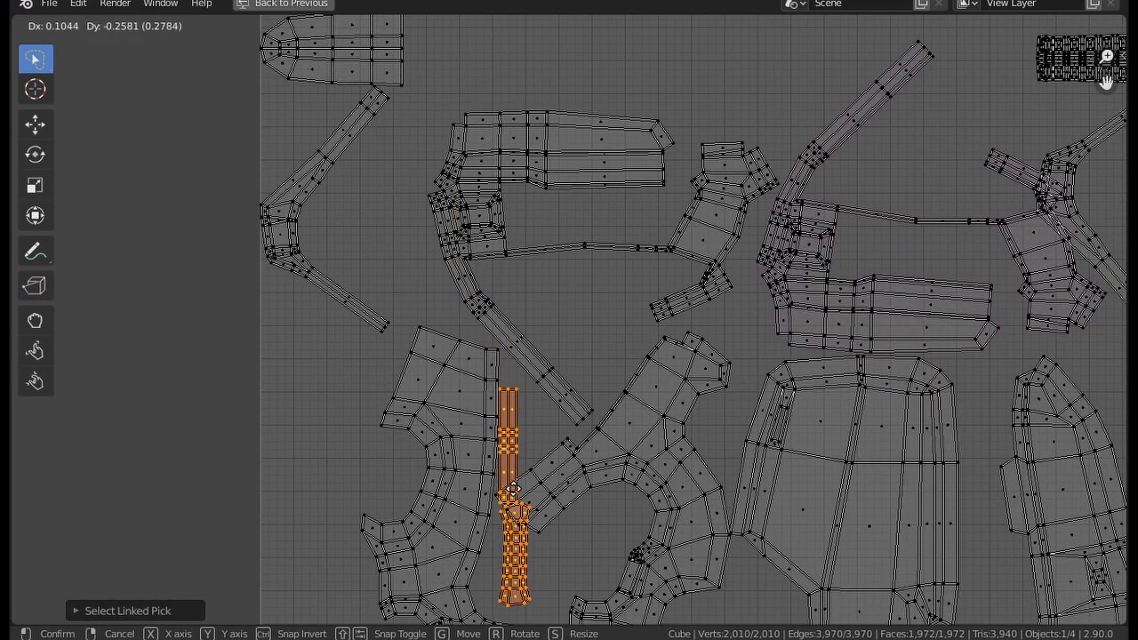
left_click(513, 489)
key("g")
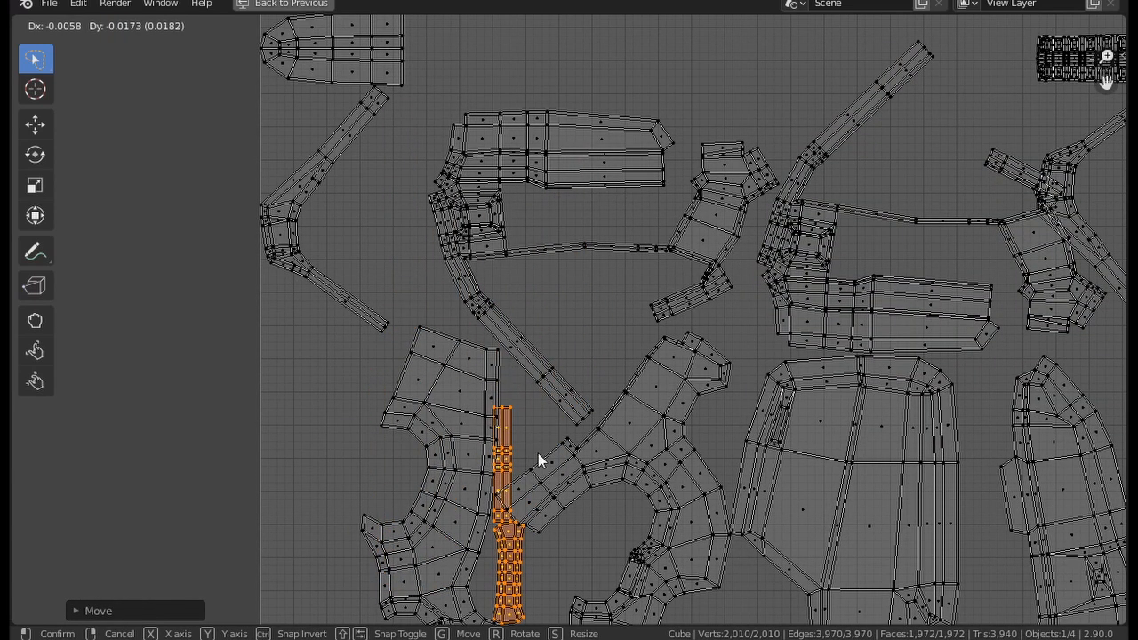
middle_click_drag(538, 453, 514, 277)
left_click(550, 418)
key("g")
middle_click_drag(549, 418, 500, 286)
left_click(533, 270)
Step: Move the longer, narrower strip island separately to fit it above the shorter strip between the grip islands
left_click(501, 261)
key("l")
key("g")
left_click(503, 252)
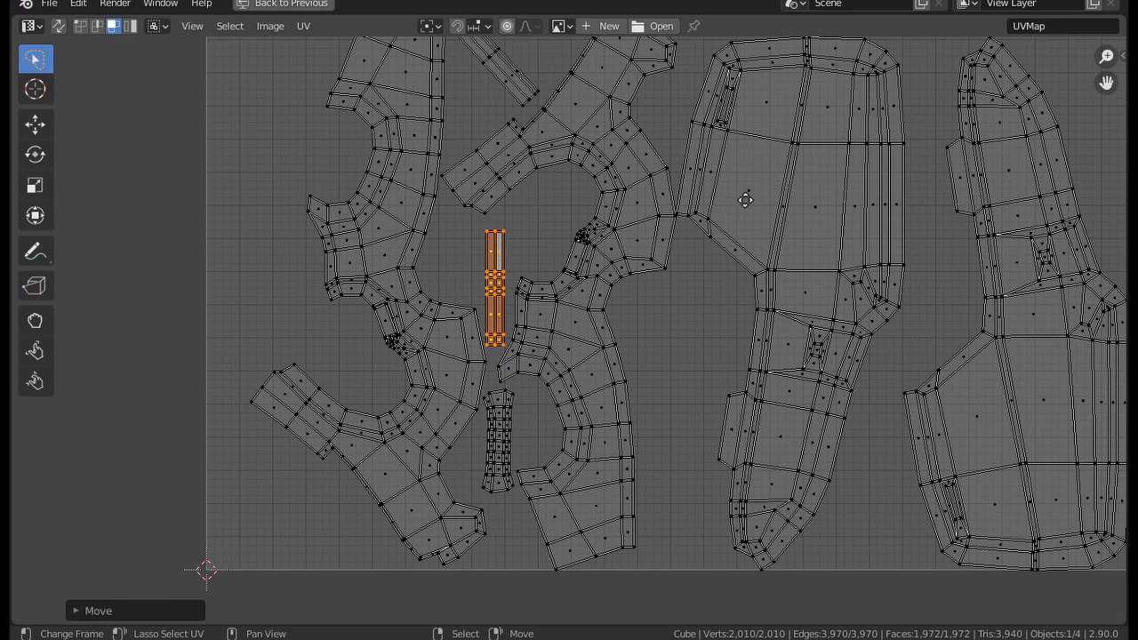
Step: Rotate the first large body island slightly to straighten it and adjust its position below the second frame island
scroll(499, 331, "down", 2)
key("l")
middle_click_drag(512, 330, 526, 341)
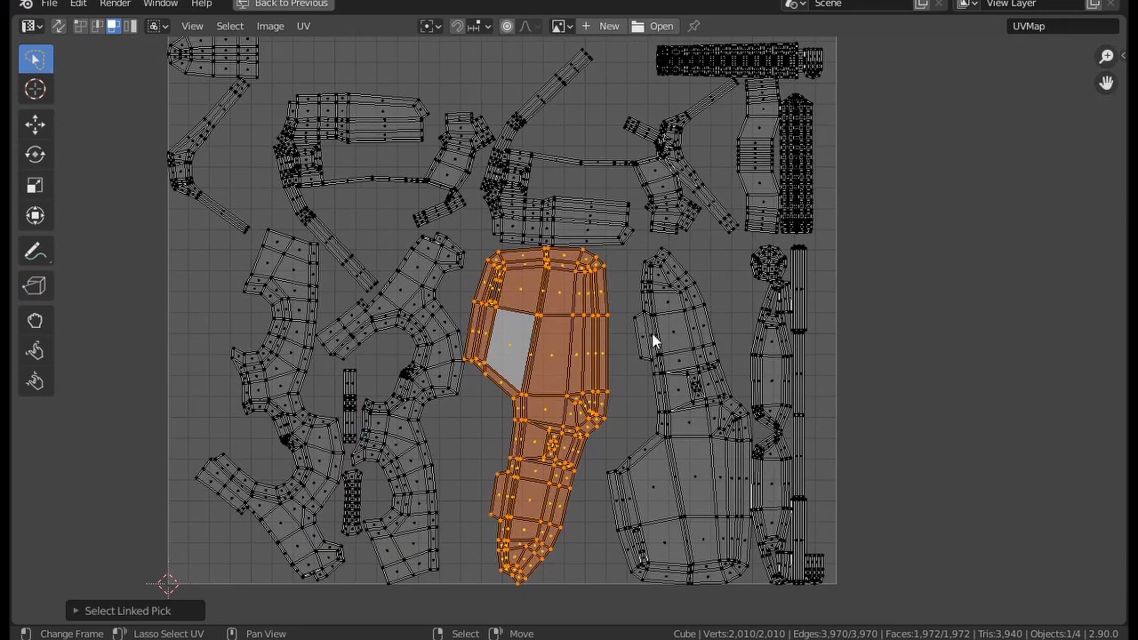
key("r")
left_click(659, 311)
key("g")
left_click(665, 306)
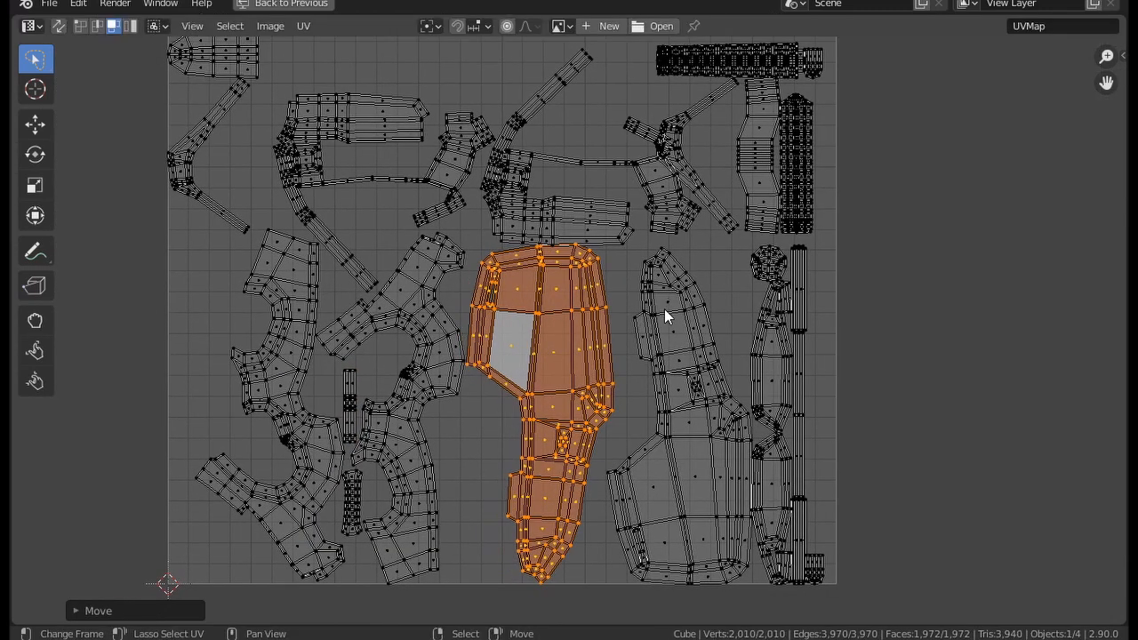
Step: Straighten the second, inverted large body island with a slight rotation and move it closer to the first one
left_click(623, 385)
middle_click_drag(664, 309, 628, 330)
key("l")
key("r")
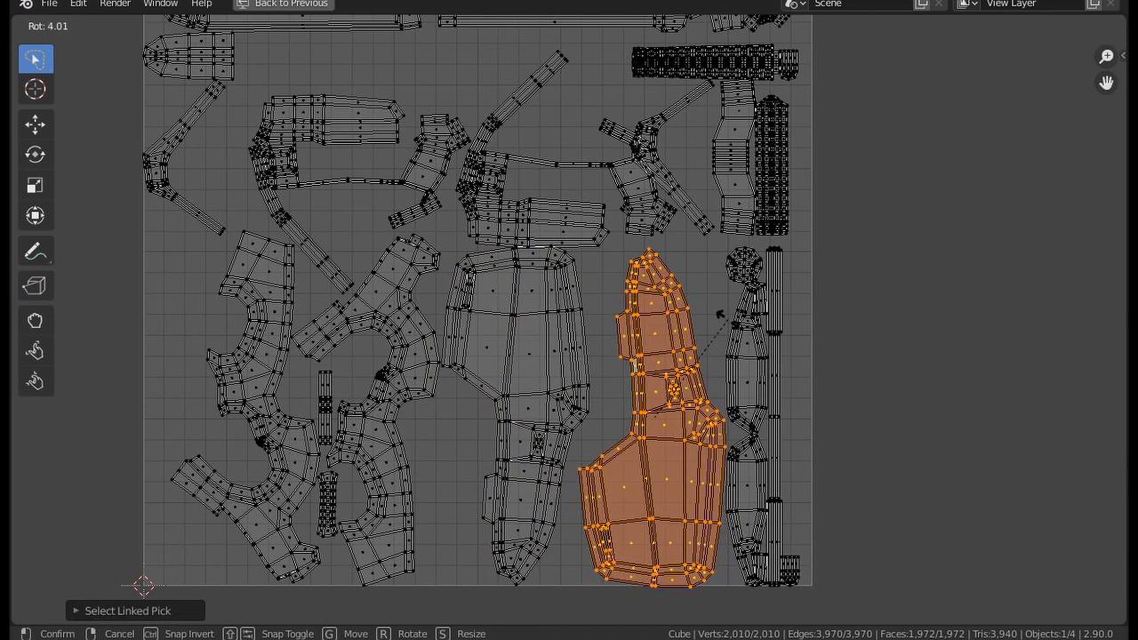
left_click(722, 331)
key("g")
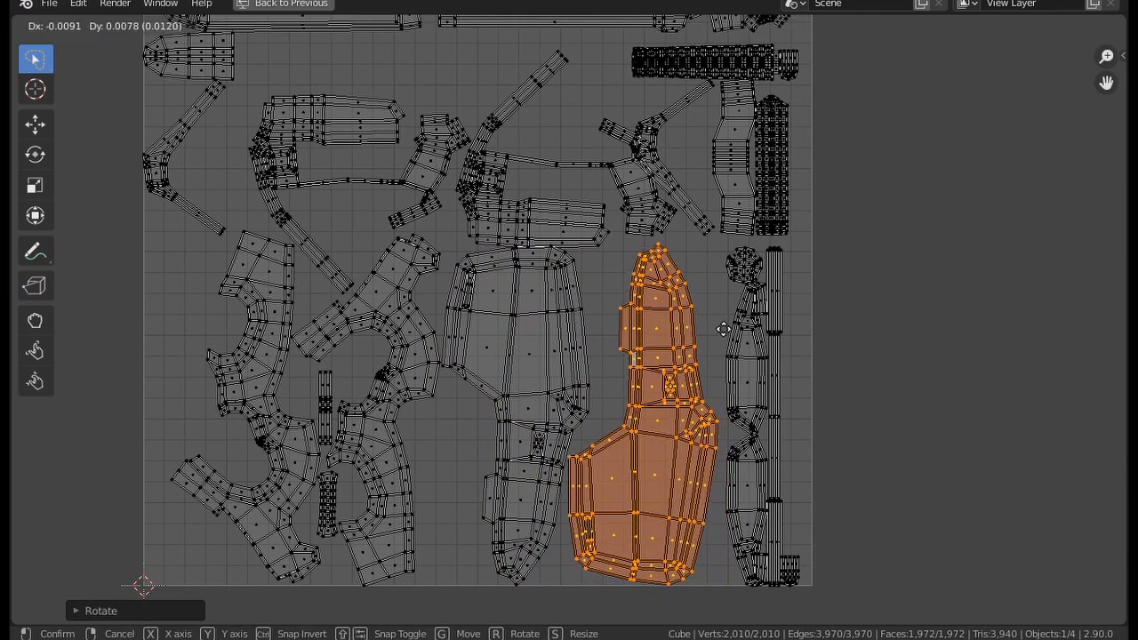
left_click(722, 328)
Step: Move the V-shaped island at the layout's left edge down beside the curved grip island
middle_click_drag(522, 176, 612, 335)
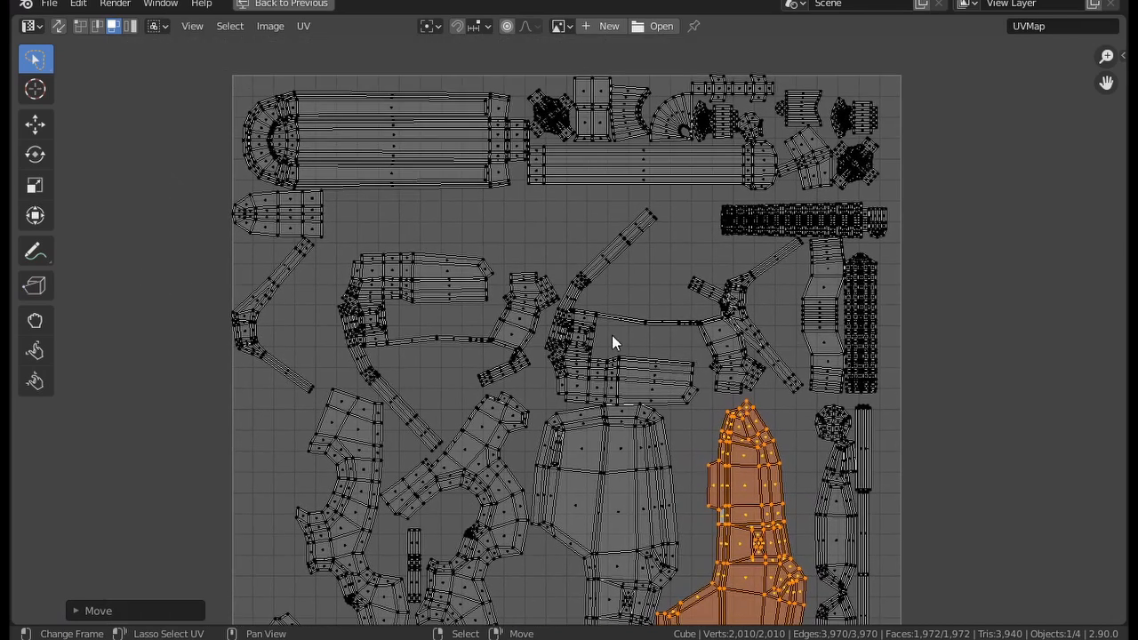
left_click(610, 260)
middle_click_drag(595, 185, 607, 241)
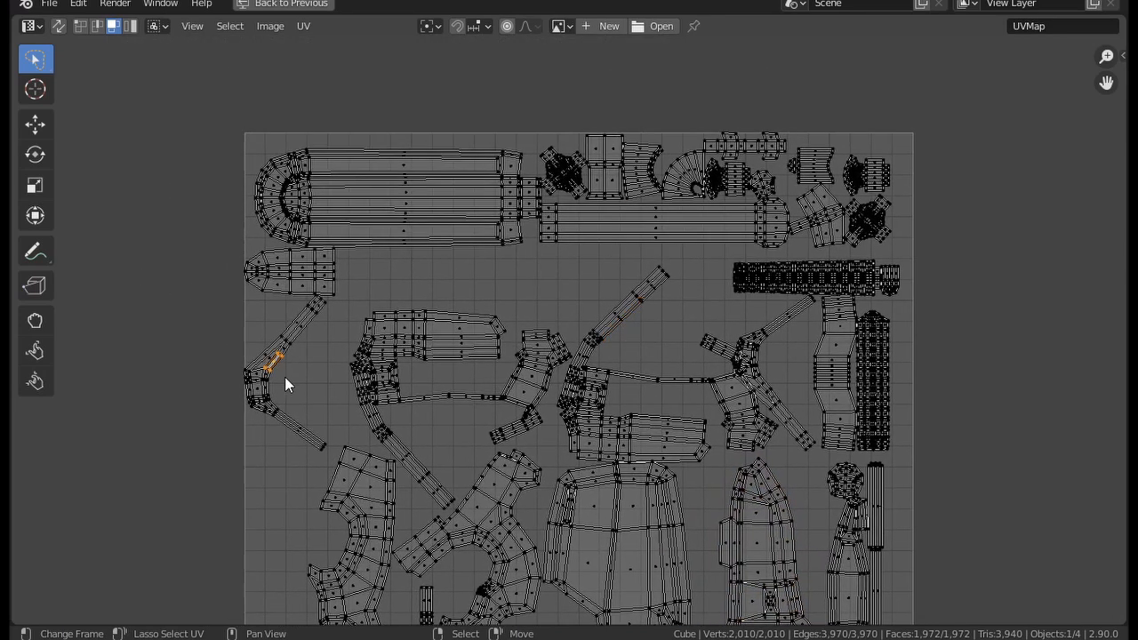
key("l")
middle_click_drag(278, 376, 342, 282)
key("g")
left_click(363, 387)
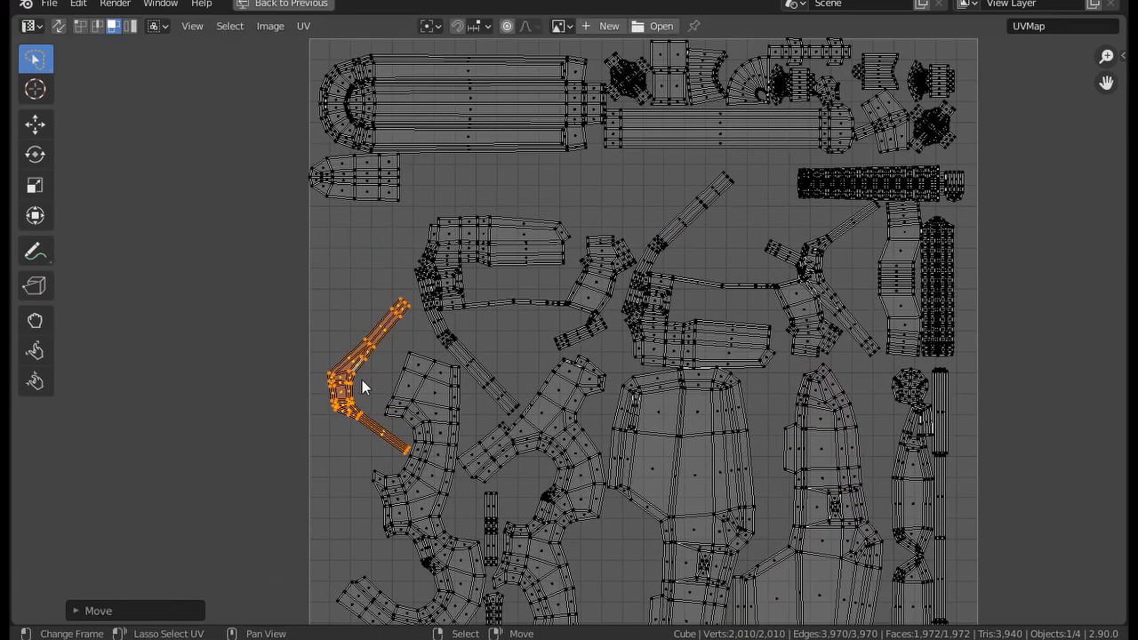
Step: Rotate the V-shaped island clockwise and nudge it to fit around the curved grip island
key("r")
left_click(459, 368)
key("g")
left_click(463, 372)
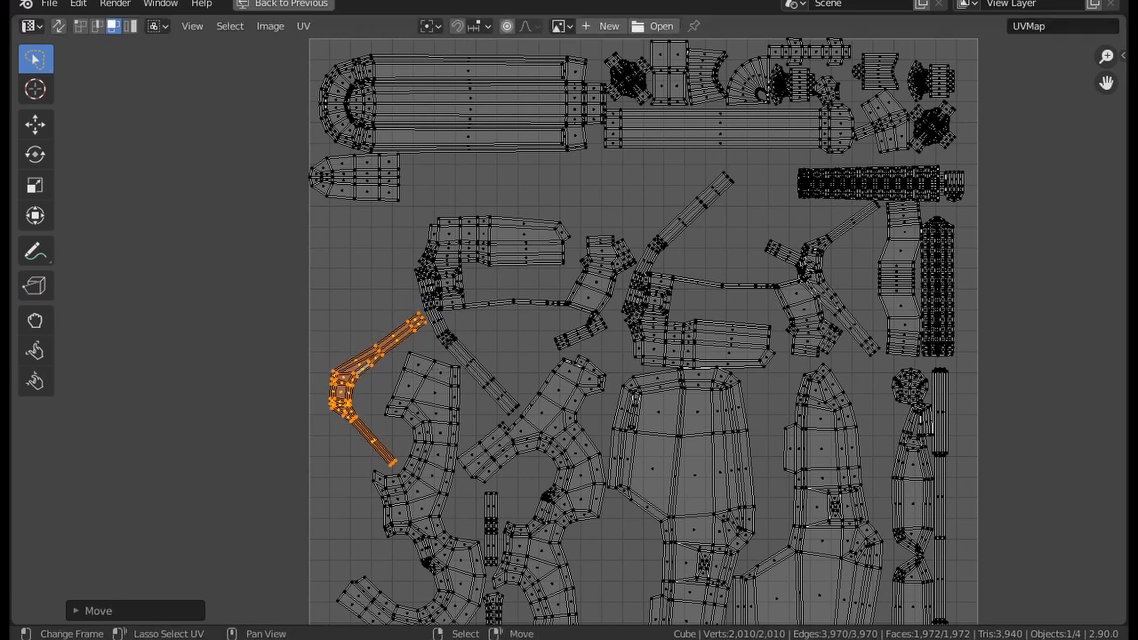
key("r")
left_click(533, 340)
key("g")
left_click(537, 343)
key("r")
left_click(541, 352)
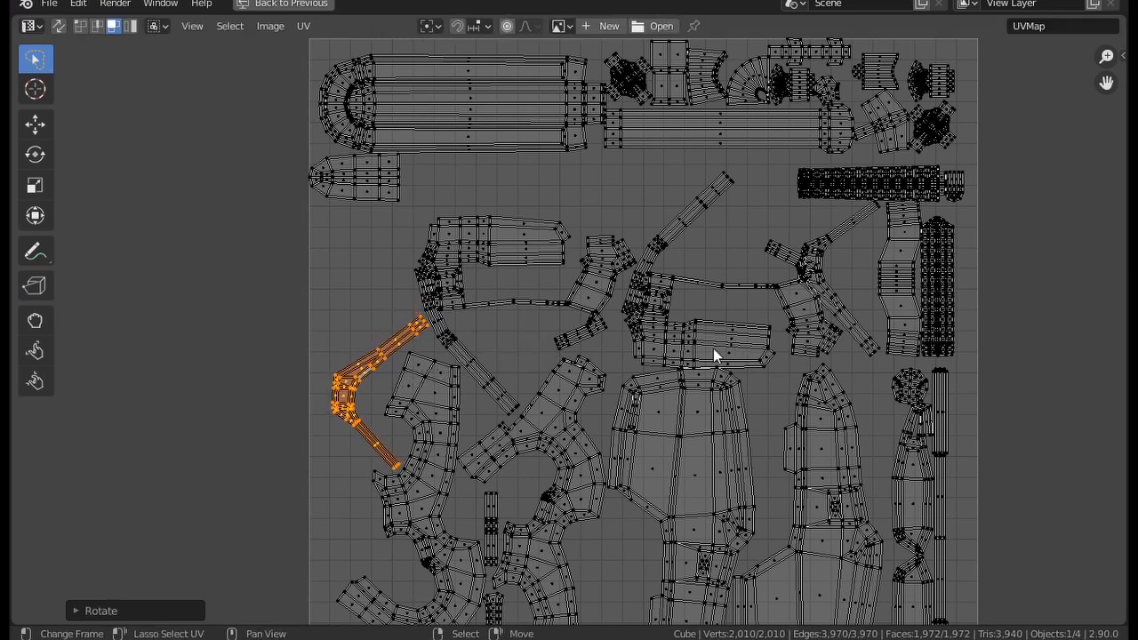
Step: Move the dense star-shaped island from the layout's top row into the gap below the first frame island
middle_click_drag(705, 271, 637, 338)
right_click(566, 130)
key("l")
middle_click_drag(564, 137, 590, 96)
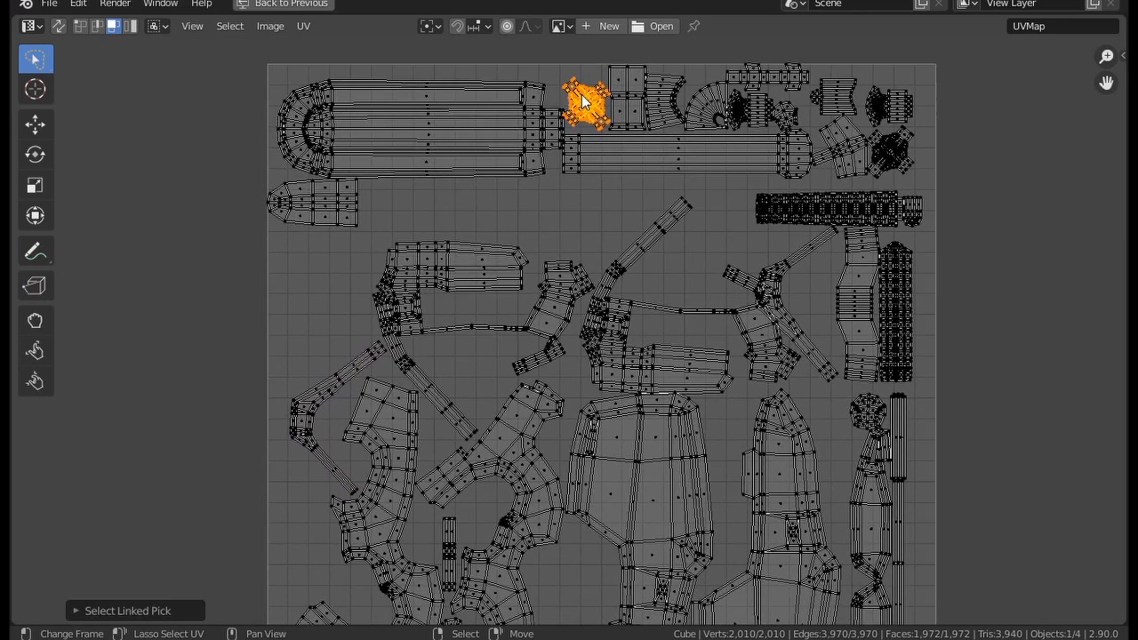
key("g")
left_click(482, 514)
middle_click_drag(482, 514, 417, 283)
key("g")
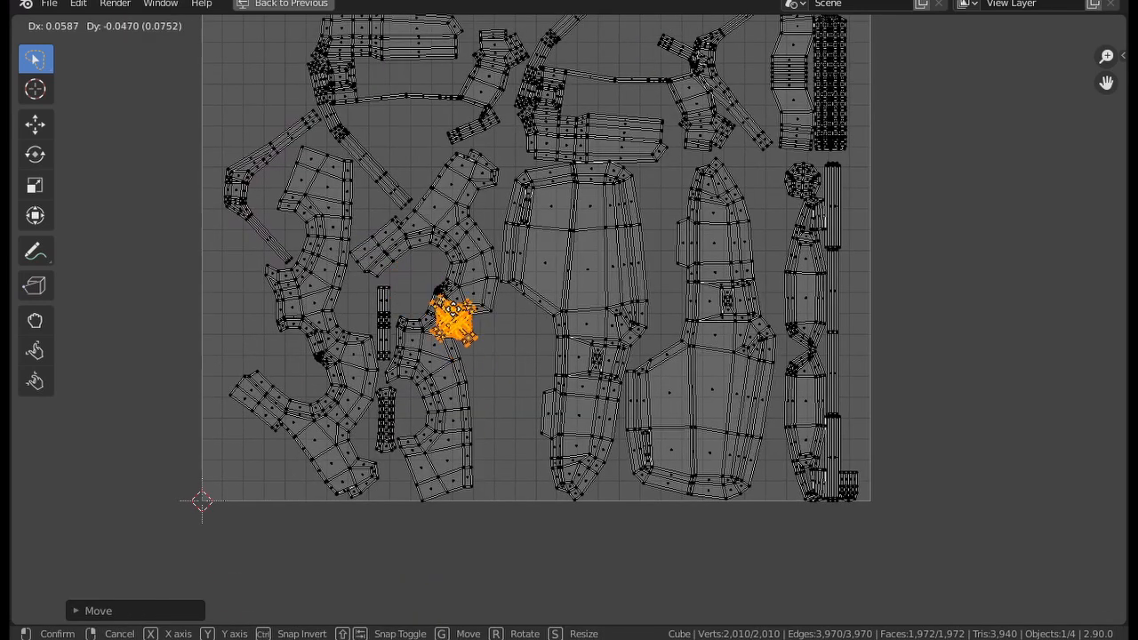
left_click(422, 154)
middle_click_drag(422, 154, 459, 402)
key("g")
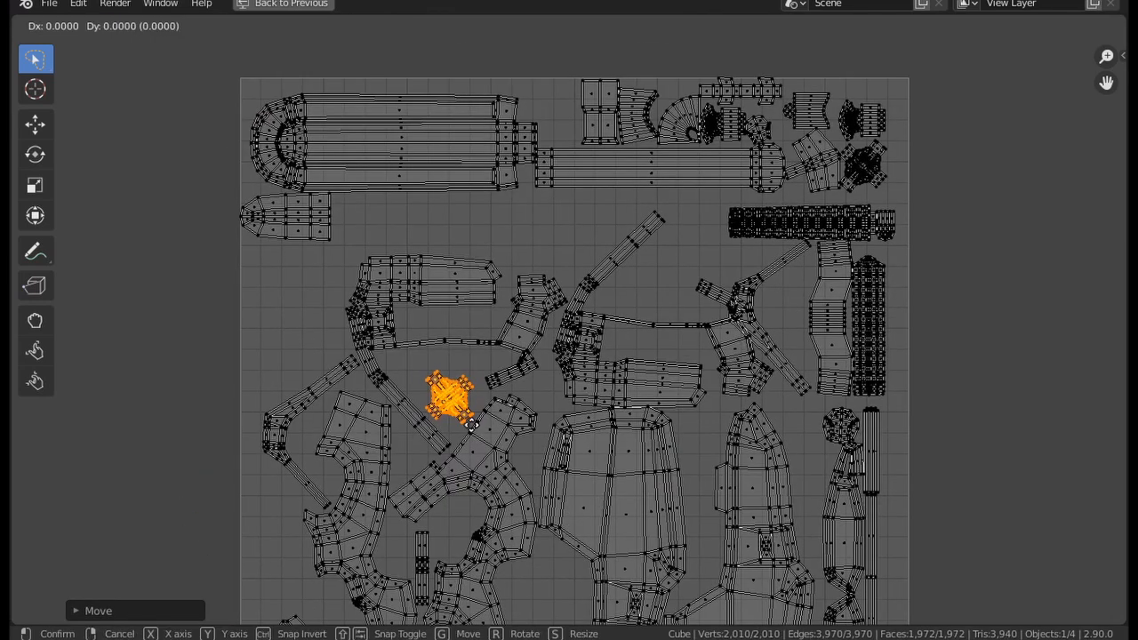
right_click(322, 199)
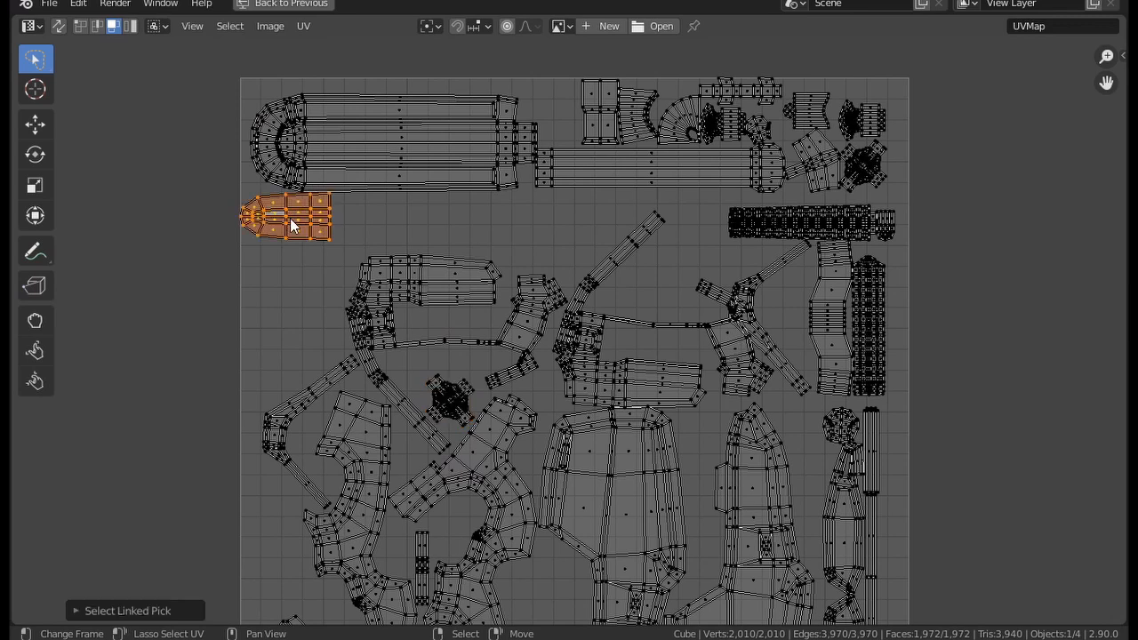
Step: Move the bullet-shaped island into the gap between the second grip island and the first large body island
key("g")
left_click(434, 381)
middle_click_drag(434, 381, 411, 275)
key("g")
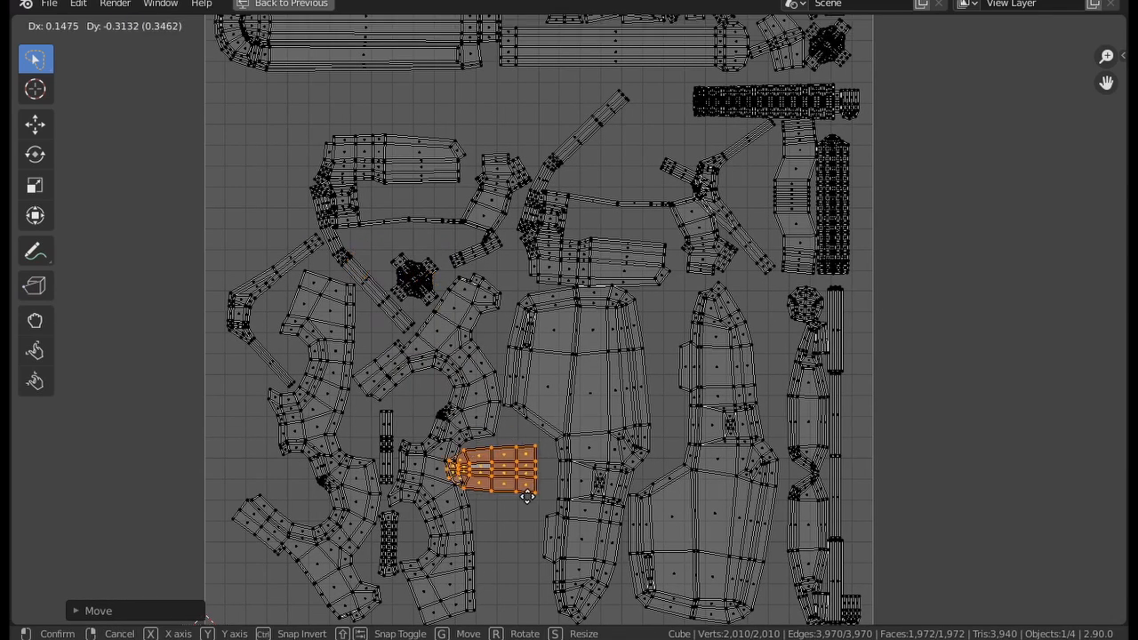
left_click(546, 496)
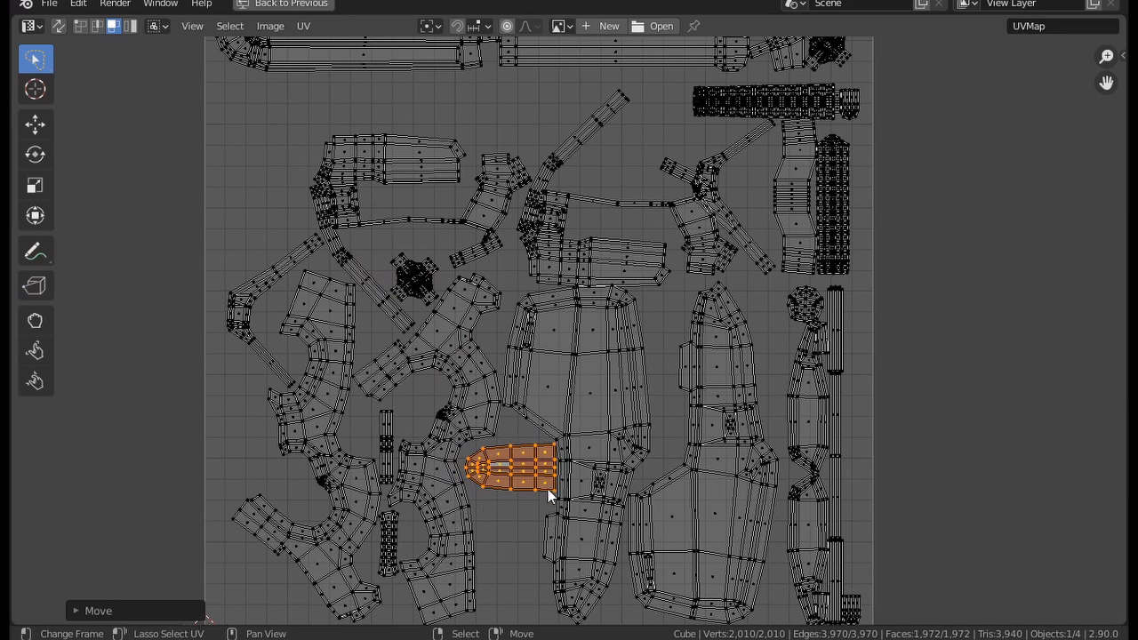
key("g")
left_click(544, 484)
Step: Move the fan-shaped island from the layout's top row down to the gap between the two large body islands
middle_click_drag(594, 80, 556, 302)
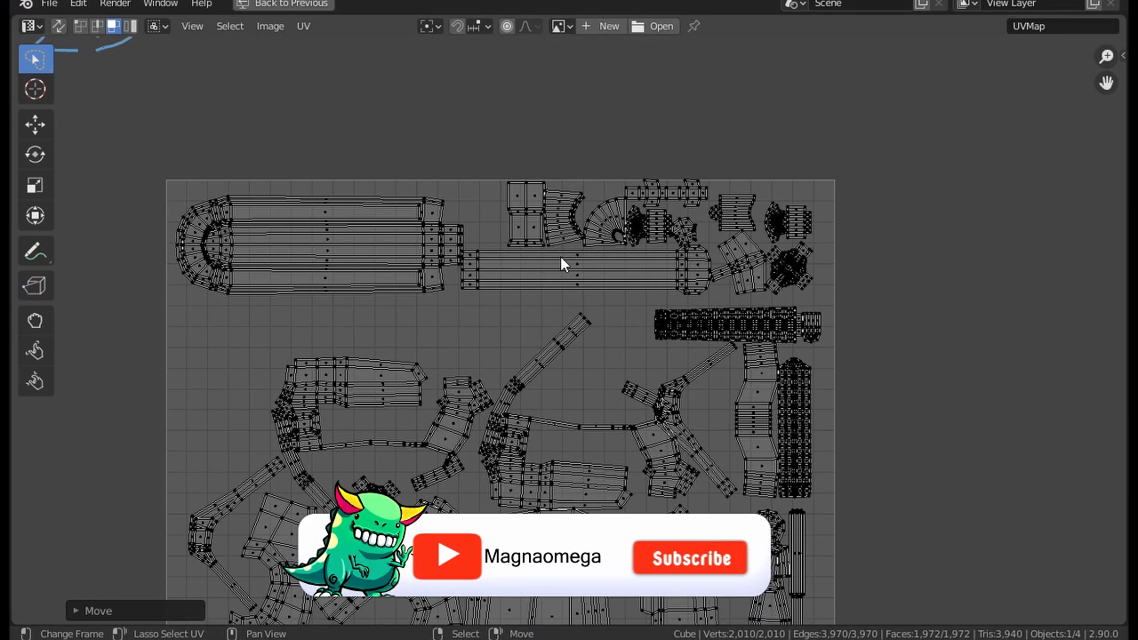
key("l")
middle_click_drag(610, 233, 608, 107)
key("g")
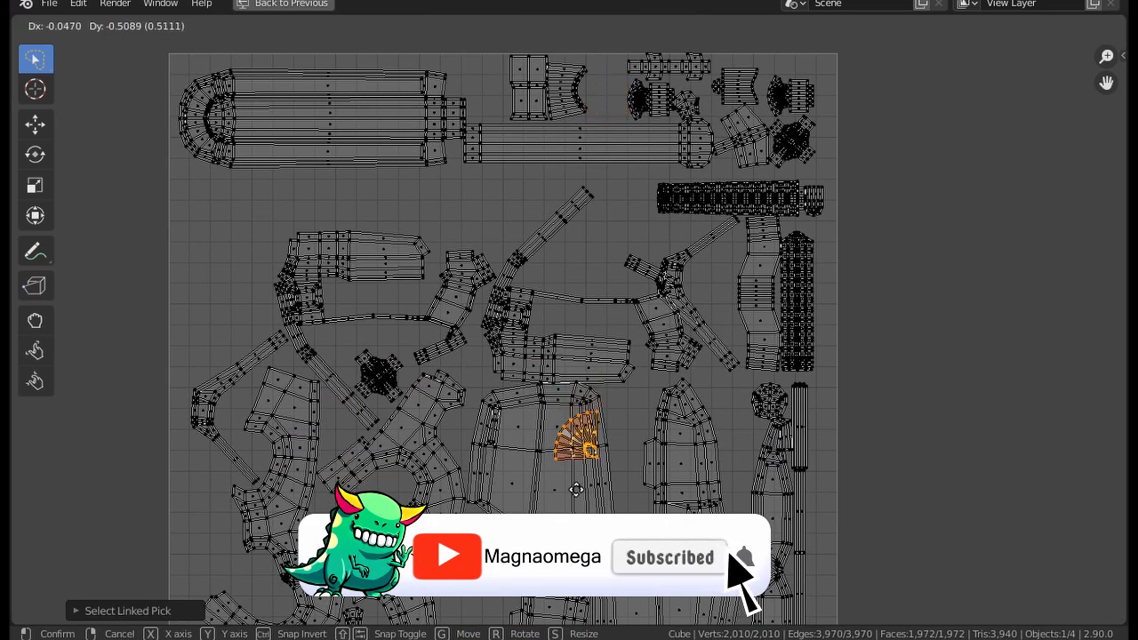
left_click(679, 390)
Step: Examine the fan-shaped island's pinched inner corner up close and reselect the whole island
scroll(680, 390, "up", 6)
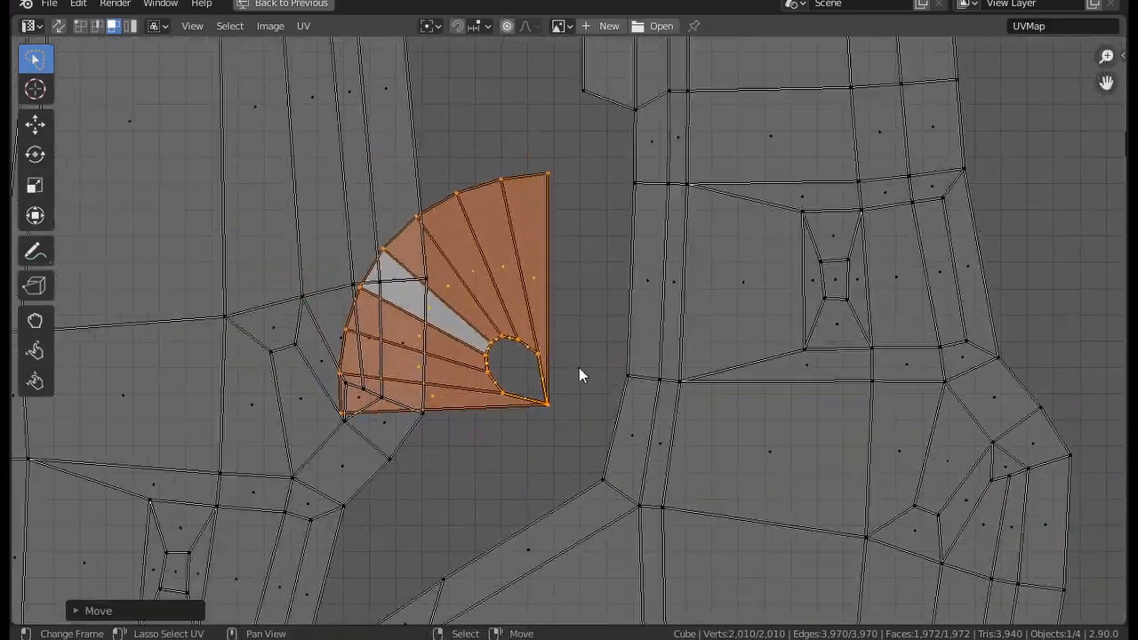
scroll(579, 373, "up", 2)
left_click(532, 443)
left_click(532, 443)
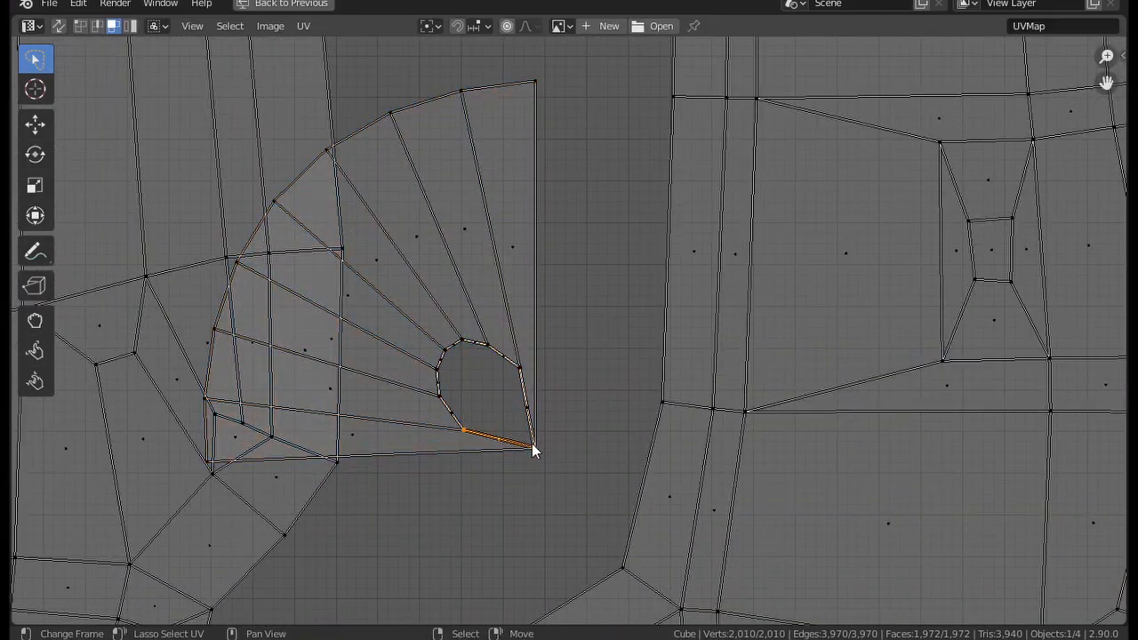
key("l")
Step: Restore the split workspace, switch the model to Wireframe shading and hide the fan-shaped island to locate its faces
scroll(532, 444, "down", 8)
key("ctrl+space")
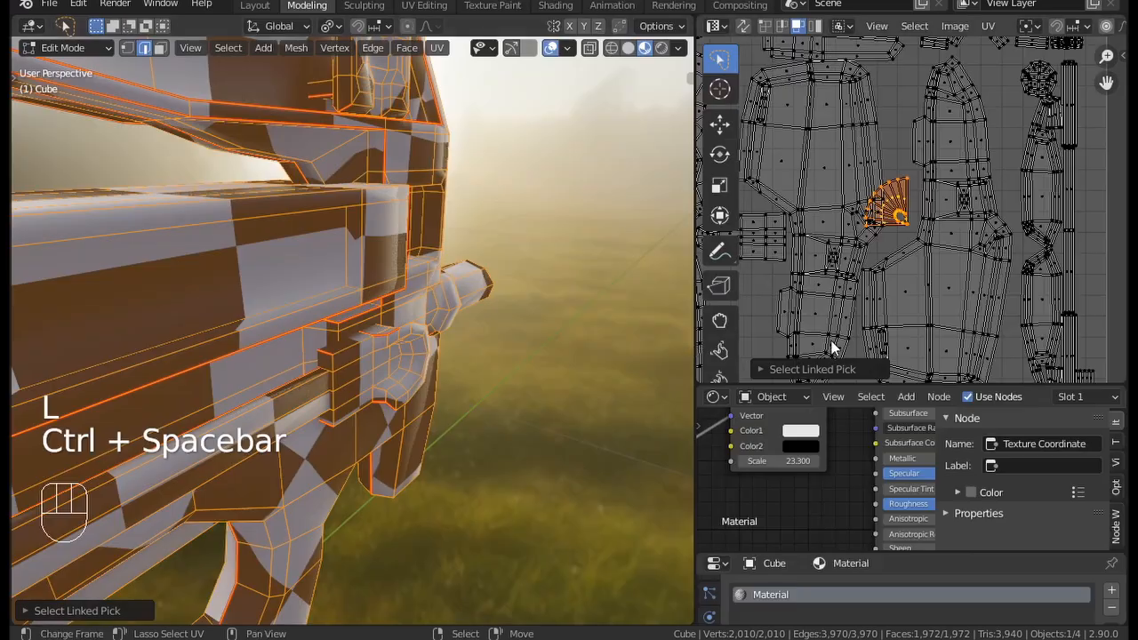
scroll(906, 221, "up", 1)
scroll(407, 287, "down", 4)
key("z")
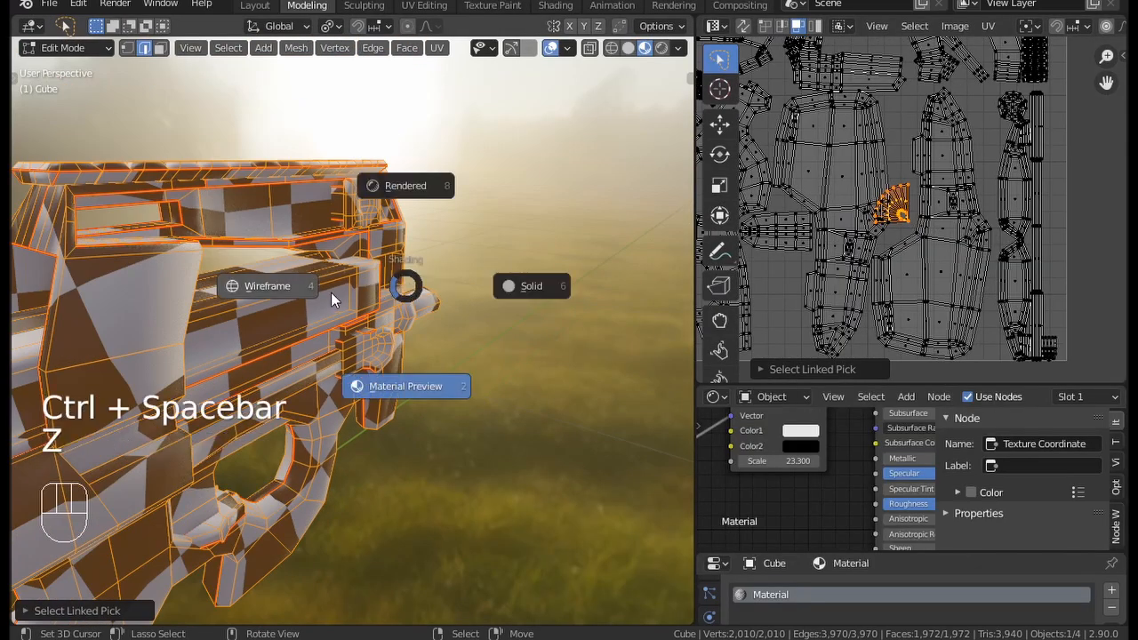
left_click(319, 288)
scroll(317, 287, "down", 2)
scroll(913, 217, "up", 2)
key("h")
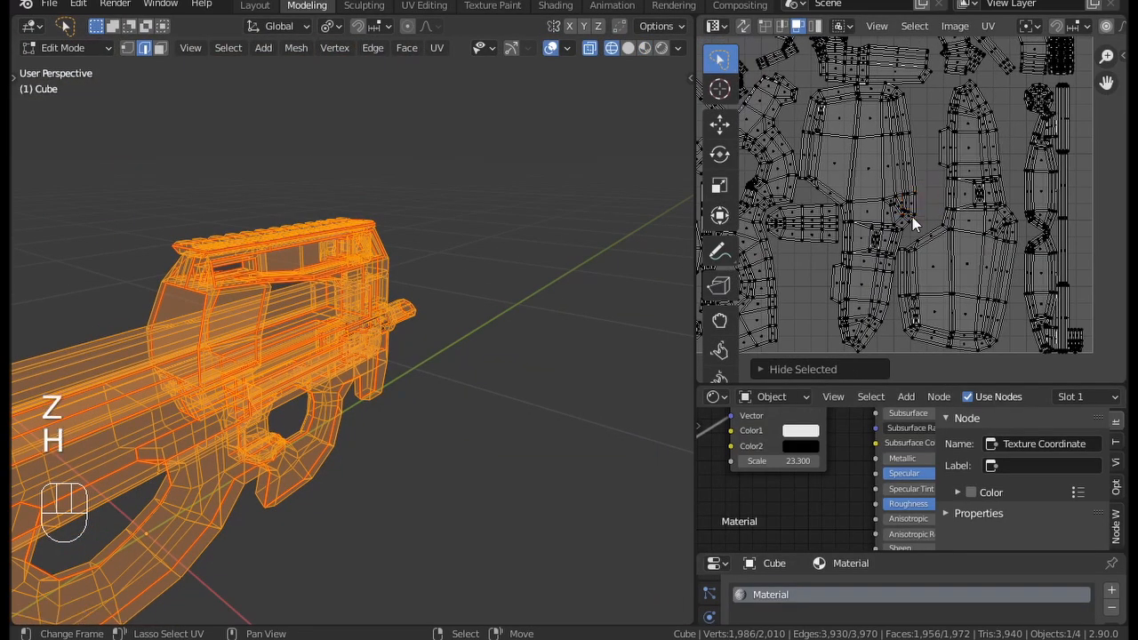
Step: Examine where the hidden fan-island faces belong behind the barrel collar, and undo hiding them
middle_click_drag(391, 285, 448, 285)
scroll(388, 320, "up", 3)
scroll(344, 312, "up", 5)
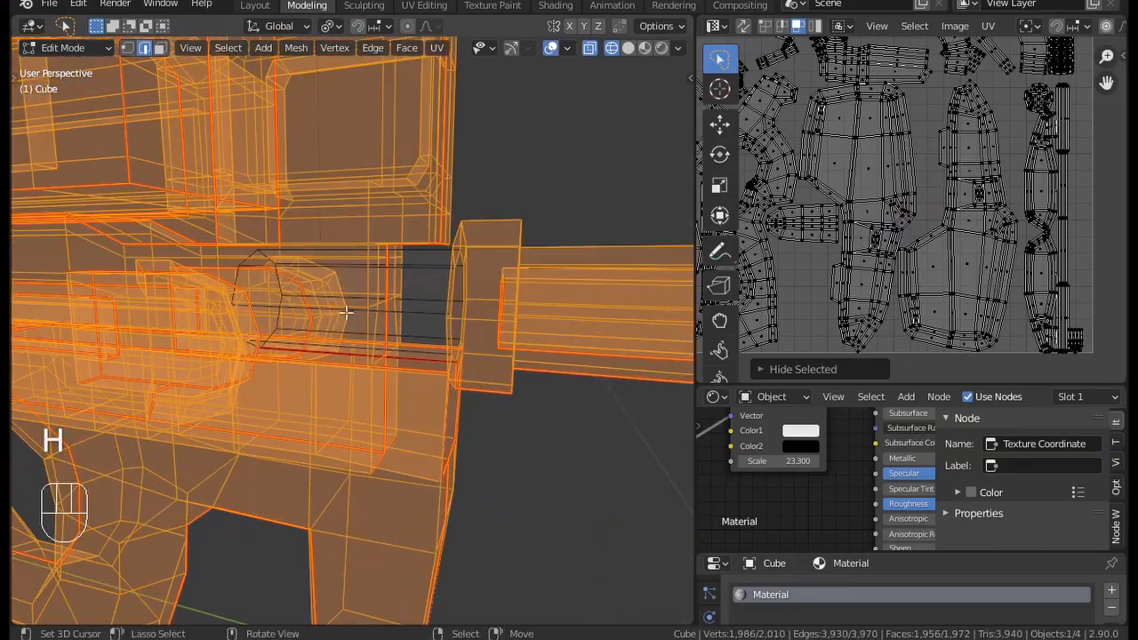
middle_click_drag(258, 356, 394, 330)
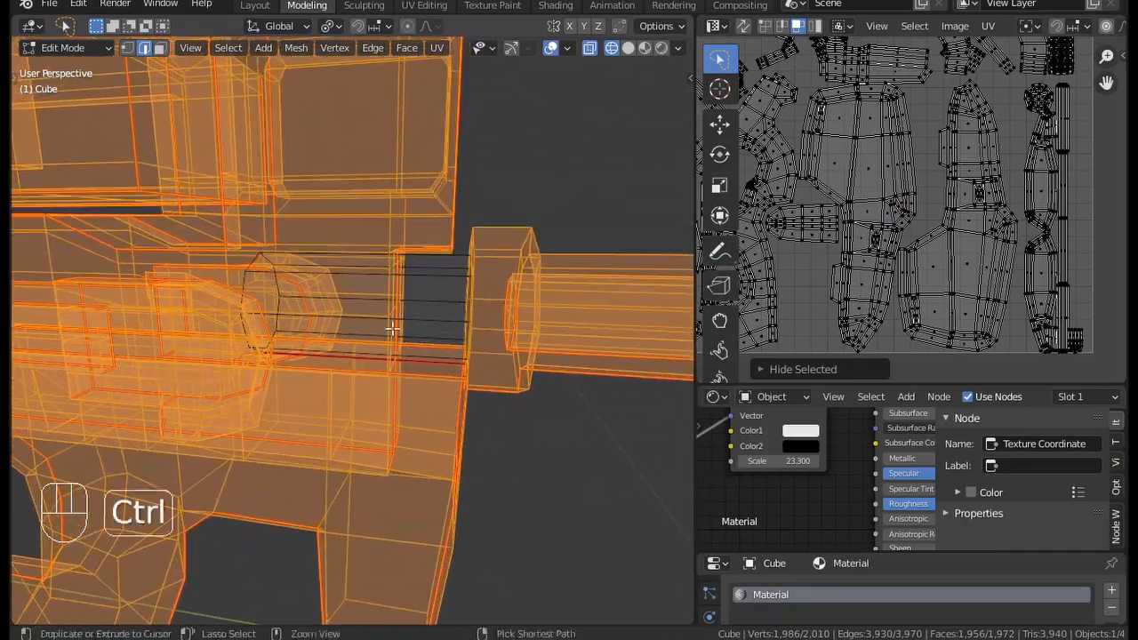
key("ctrl+z")
Step: Switch the model to Solid shading and isolate the short tube behind the barrel collar by hiding everything else
left_click(436, 347)
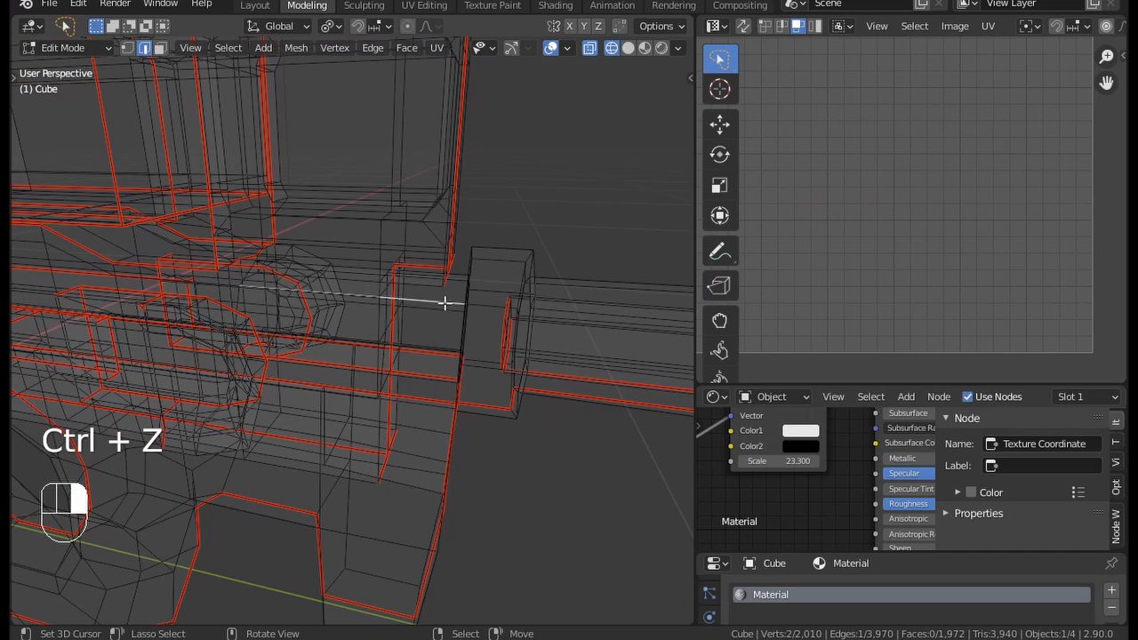
key("z")
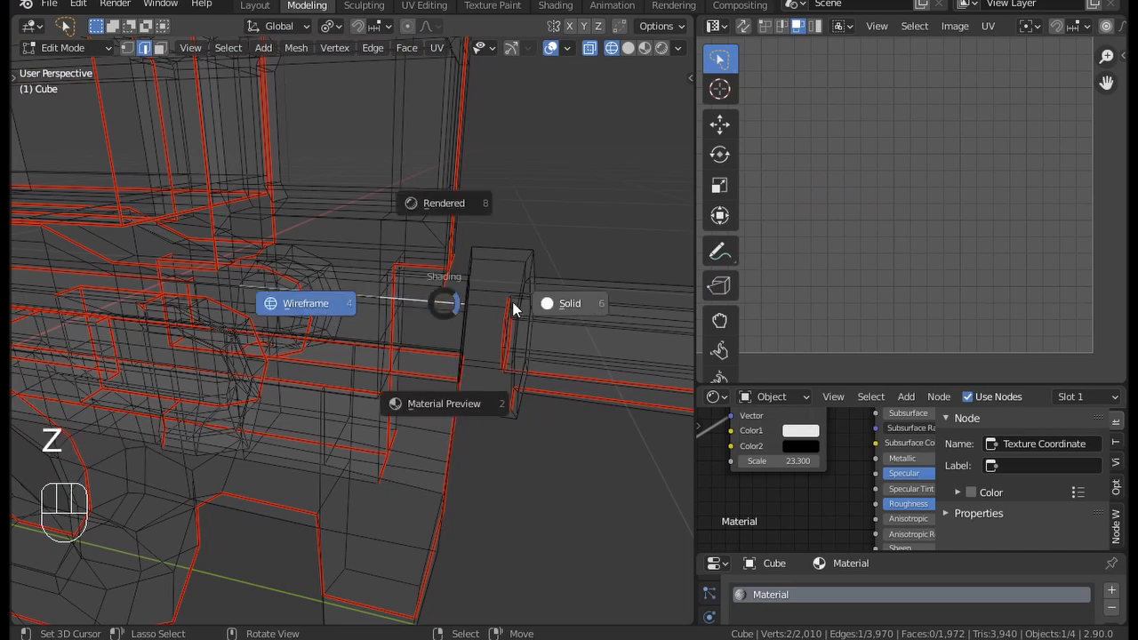
left_click(513, 305)
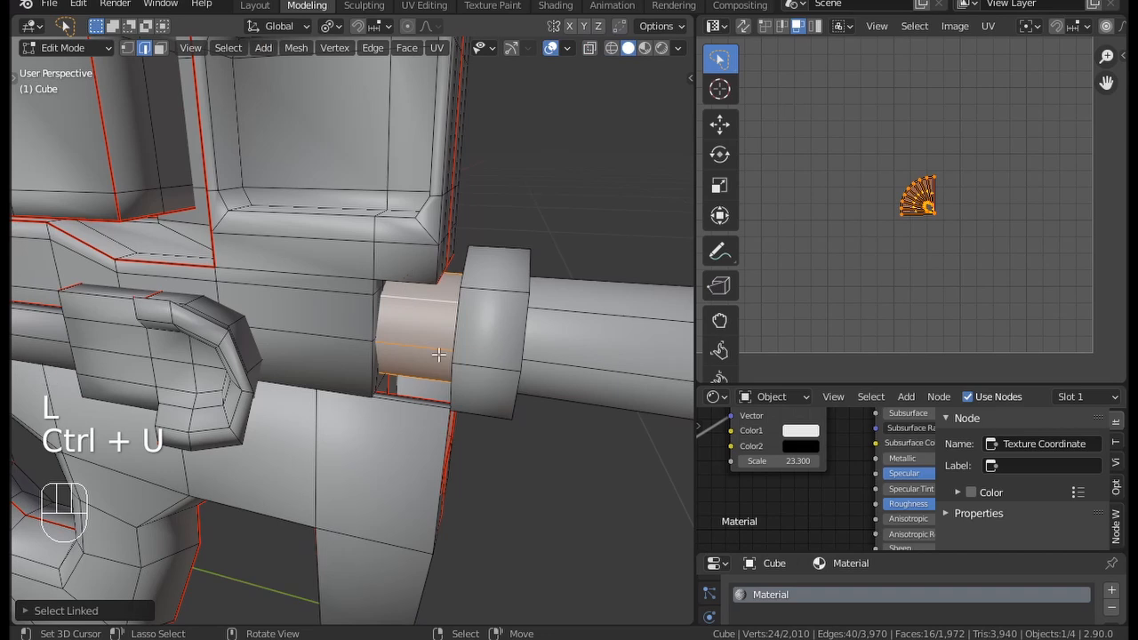
key("ctrl+i")
key("h")
Step: Select the whole isolated tube and examine the inner edge and corner of its fan-shaped UV island up close
middle_click_drag(438, 354, 503, 345)
scroll(475, 355, "up", 4)
right_click(467, 350)
middle_click_drag(503, 345, 408, 394, "shift")
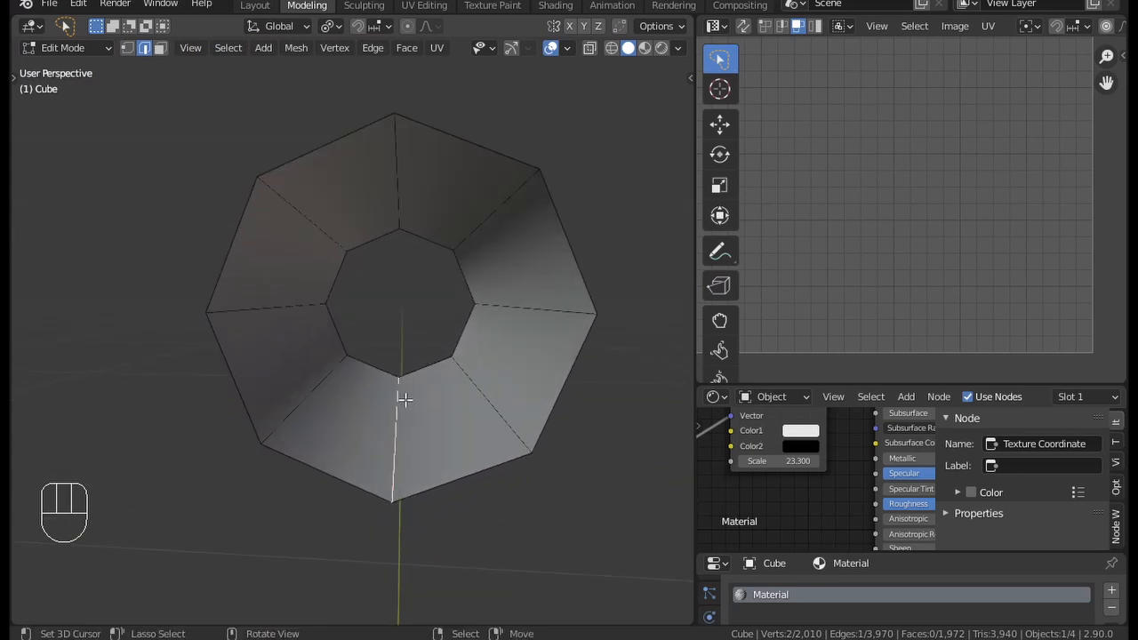
key("l")
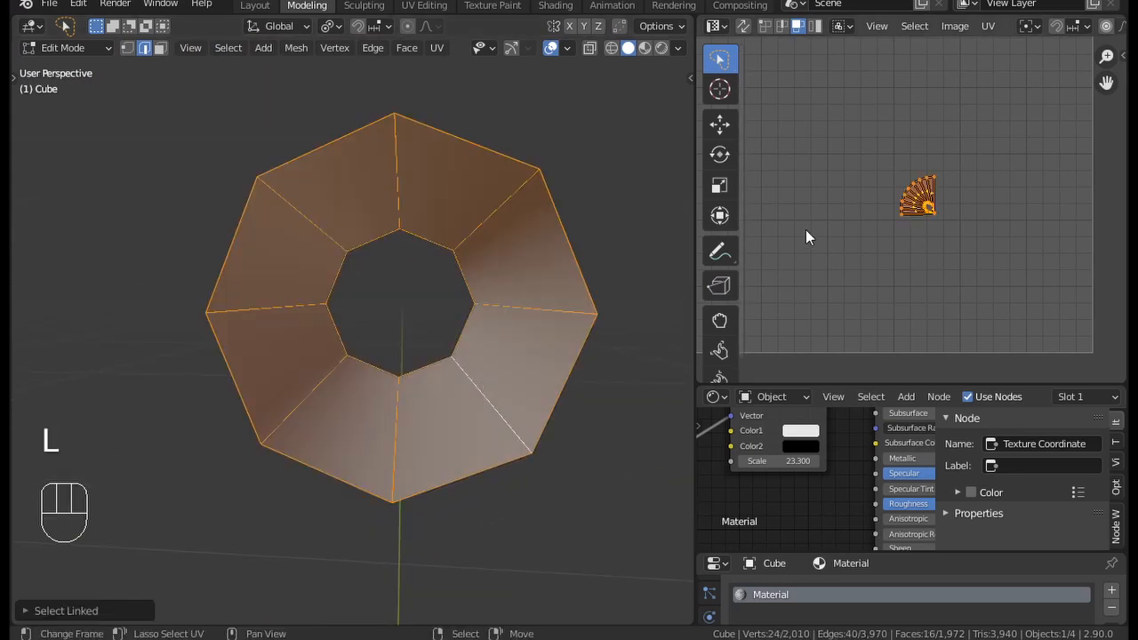
scroll(992, 227, "up", 10)
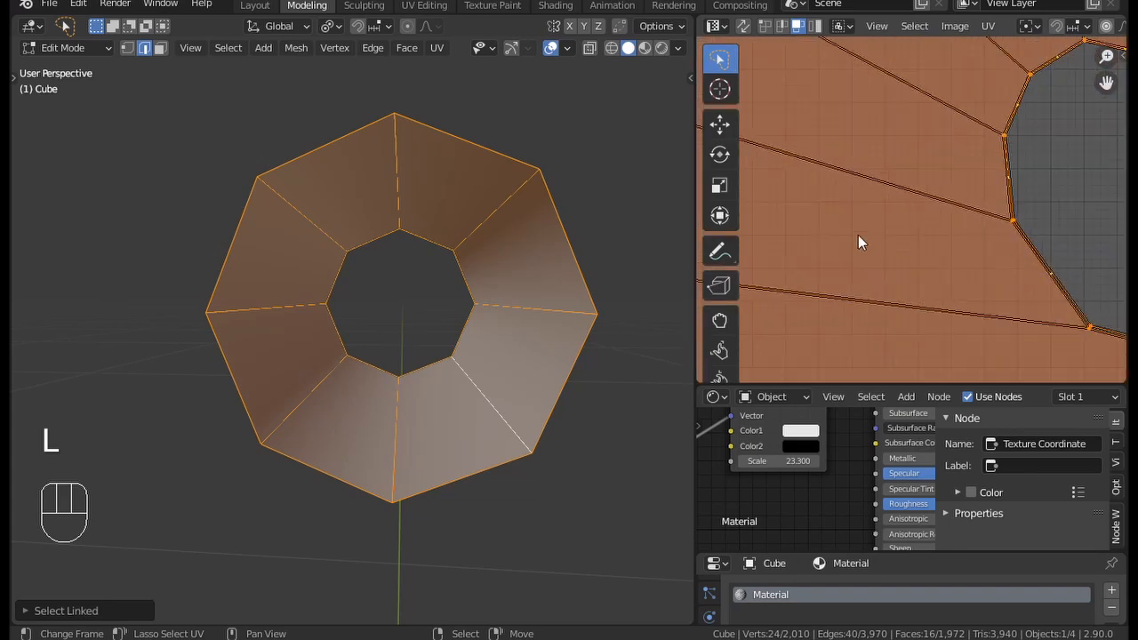
middle_click_drag(1031, 263, 722, 194)
scroll(985, 327, "up", 5)
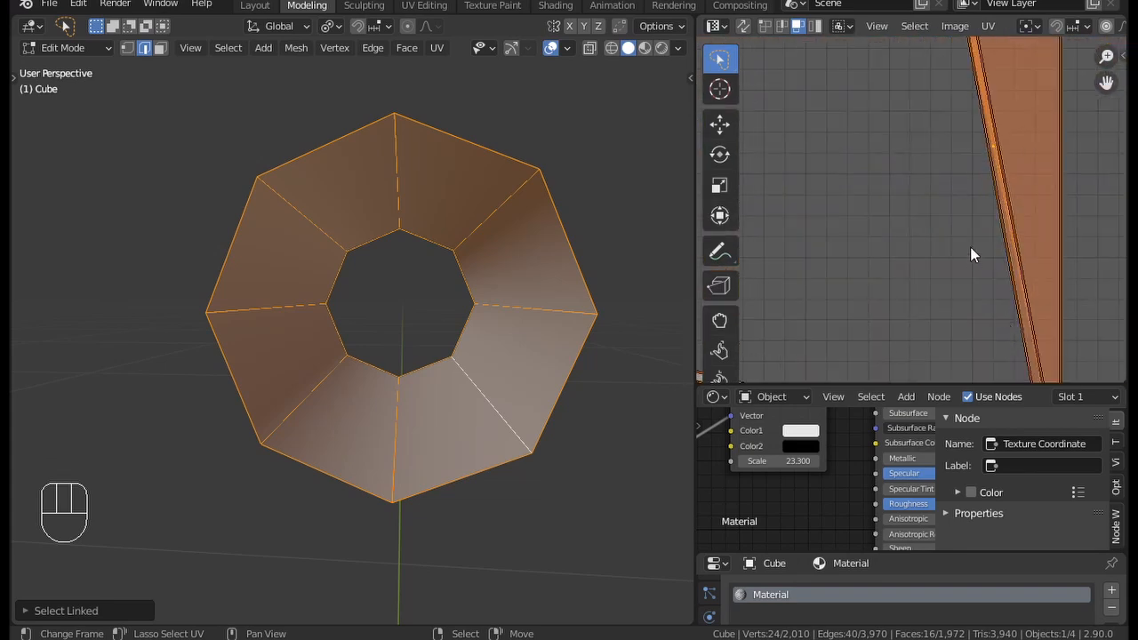
Step: Try to mark the two aligned lengthwise edges along the tube's underside as a seam
middle_click_drag(378, 290, 374, 320)
left_click(377, 356)
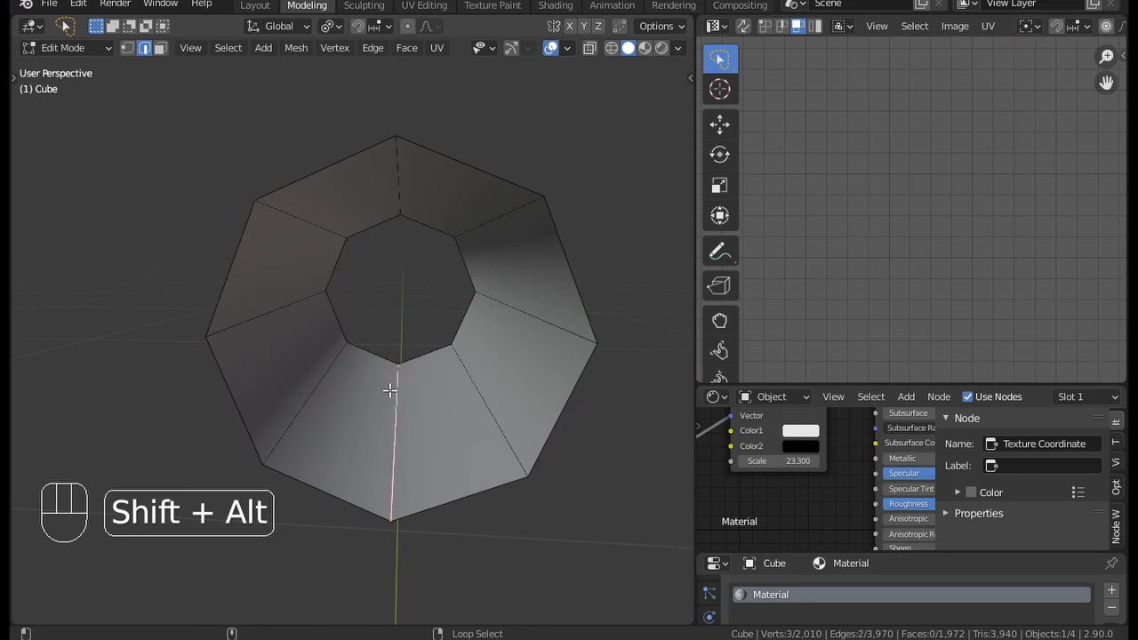
key("ctrl+e")
left_click(373, 400)
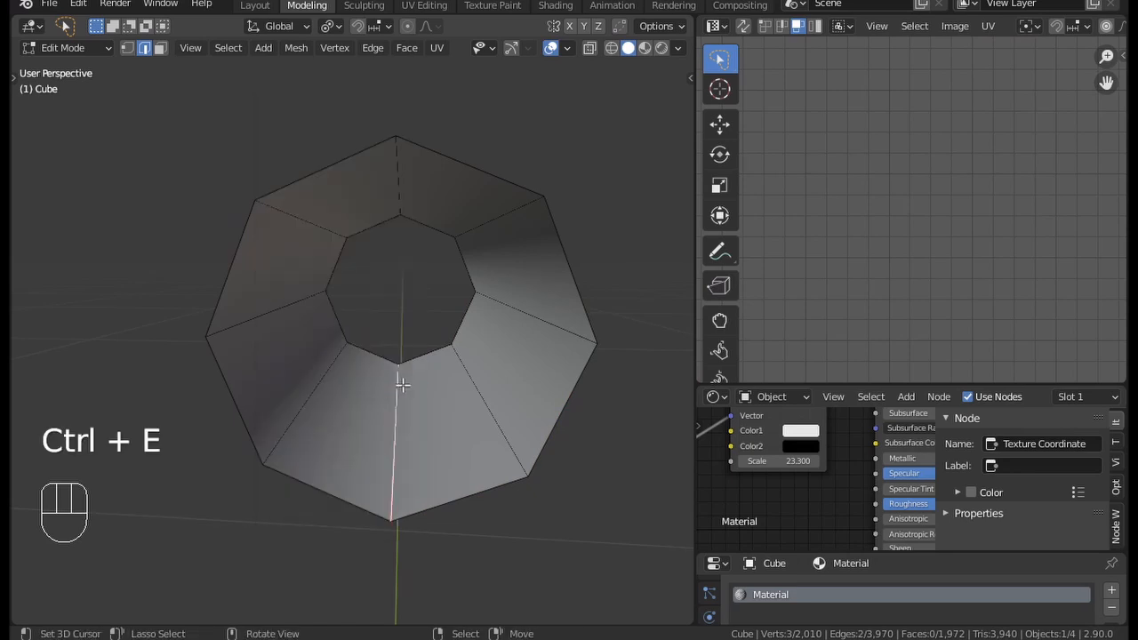
Step: Reveal the hidden geometry, reselect the complete tube in vertex mode and isolate it again
scroll(402, 381, "down", 2)
key("alt+h")
left_click(383, 433)
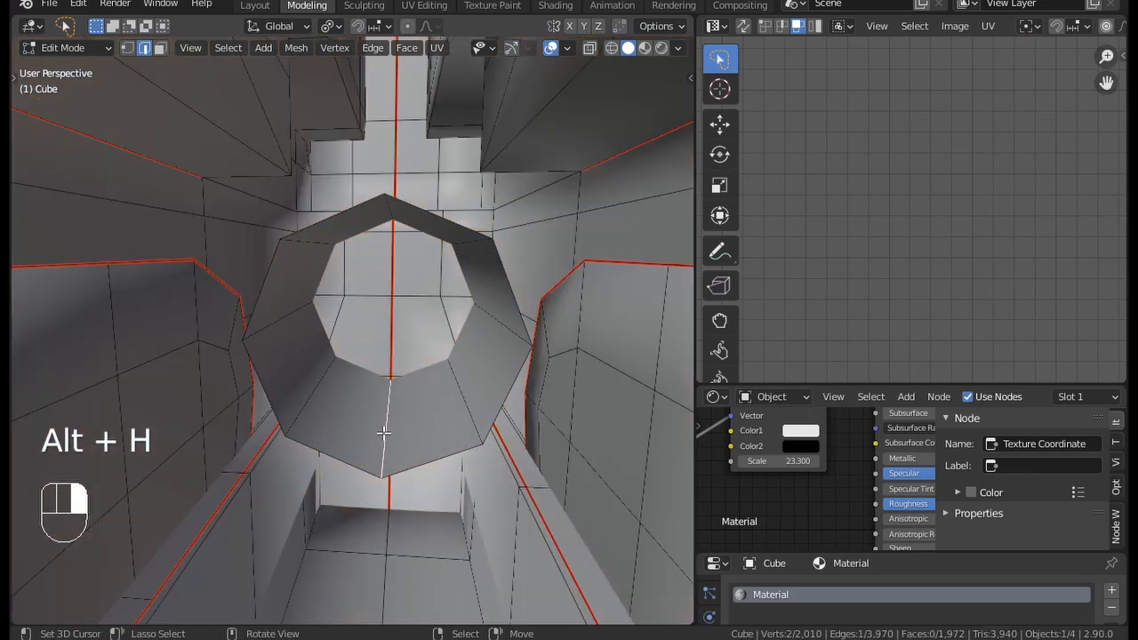
key("1")
left_click(384, 465)
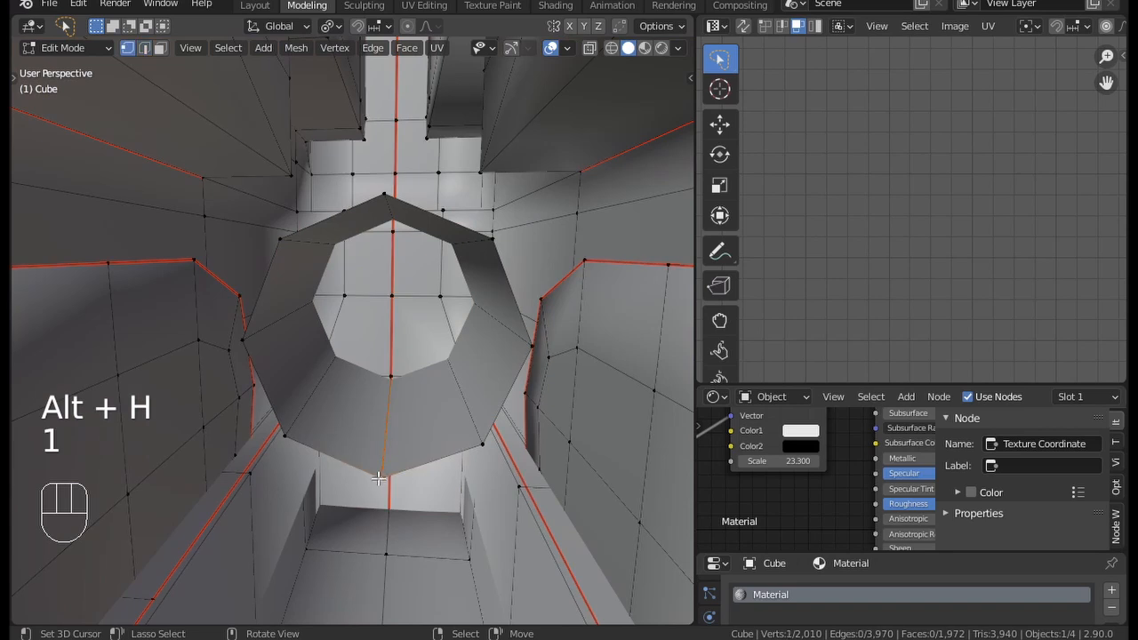
key("l")
scroll(614, 309, "down", 5)
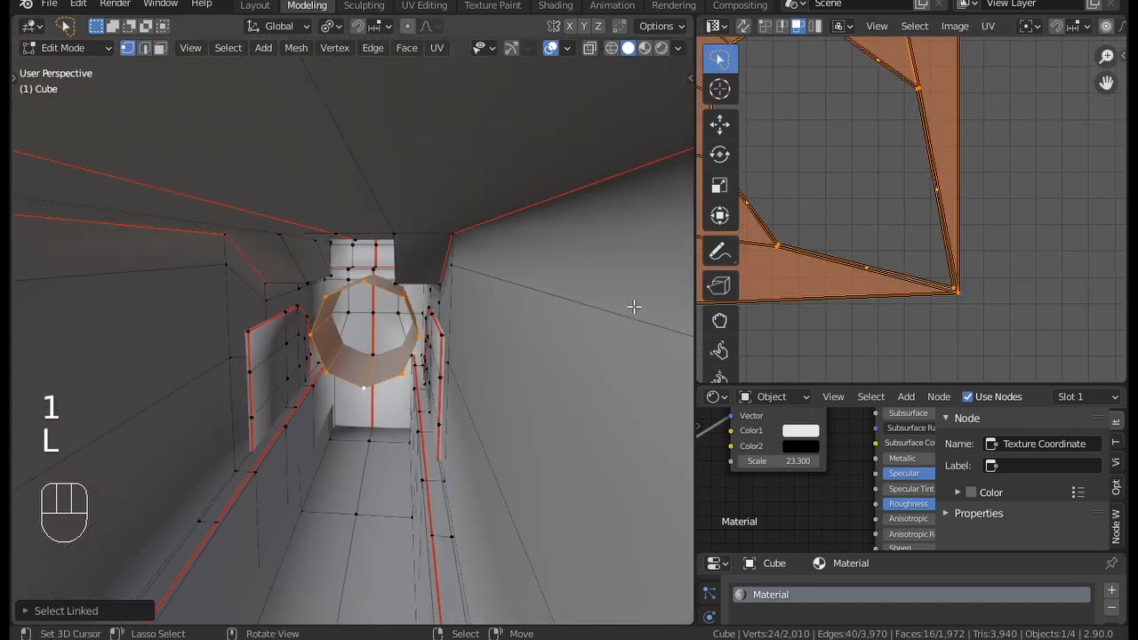
key("ctrl+i")
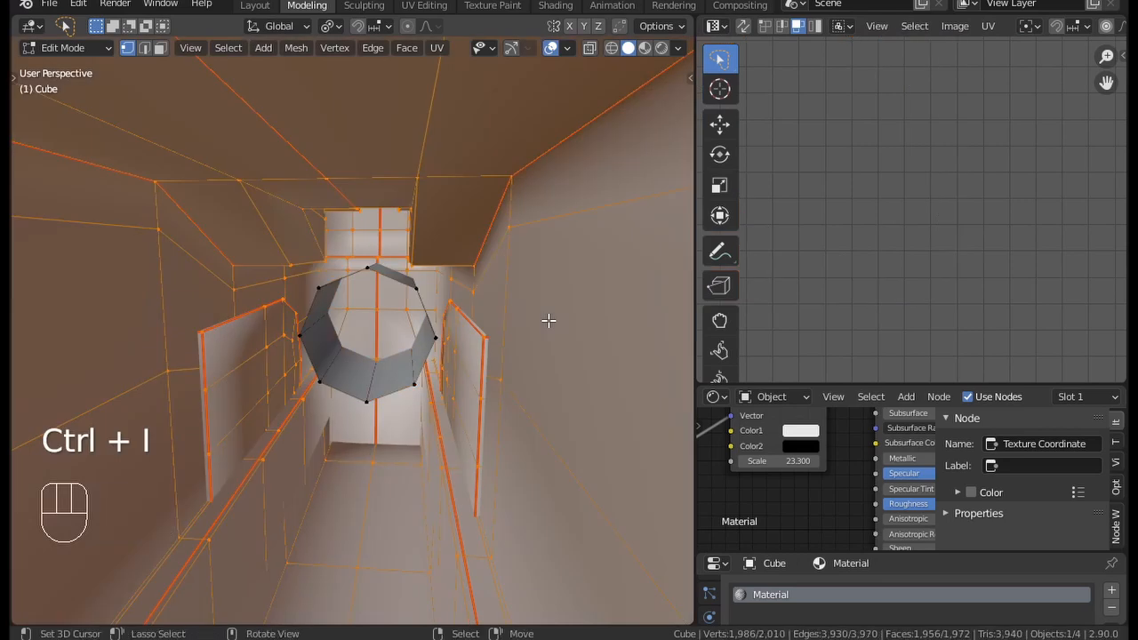
key("h")
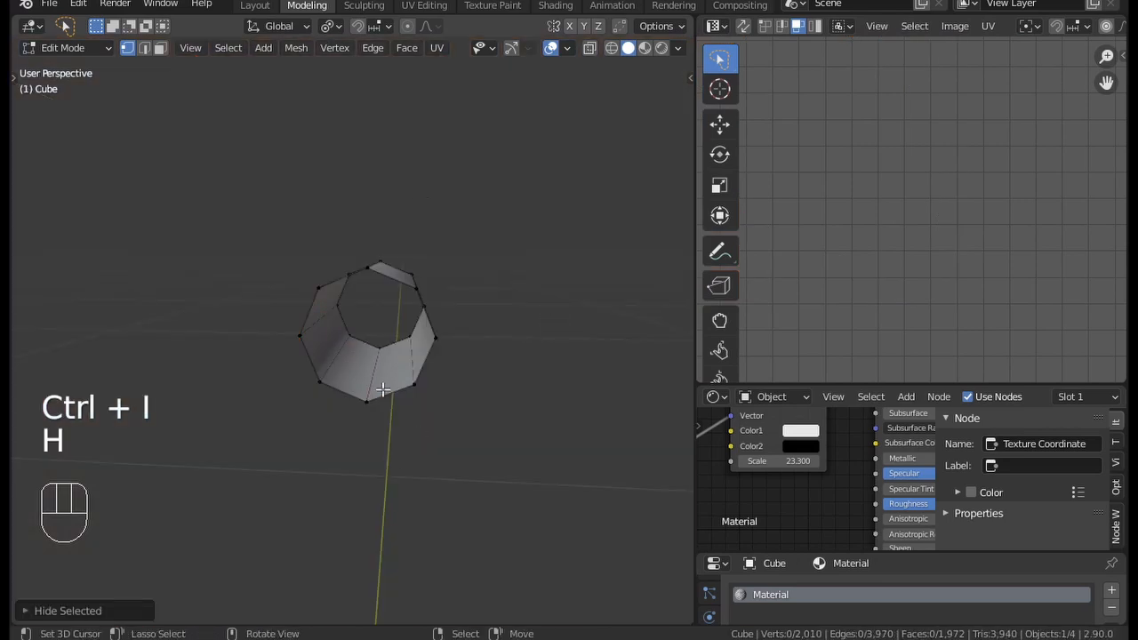
Step: Mark a seam along the two aligned lengthwise tube edges and unwrap the whole tube again
key("ctrl+e")
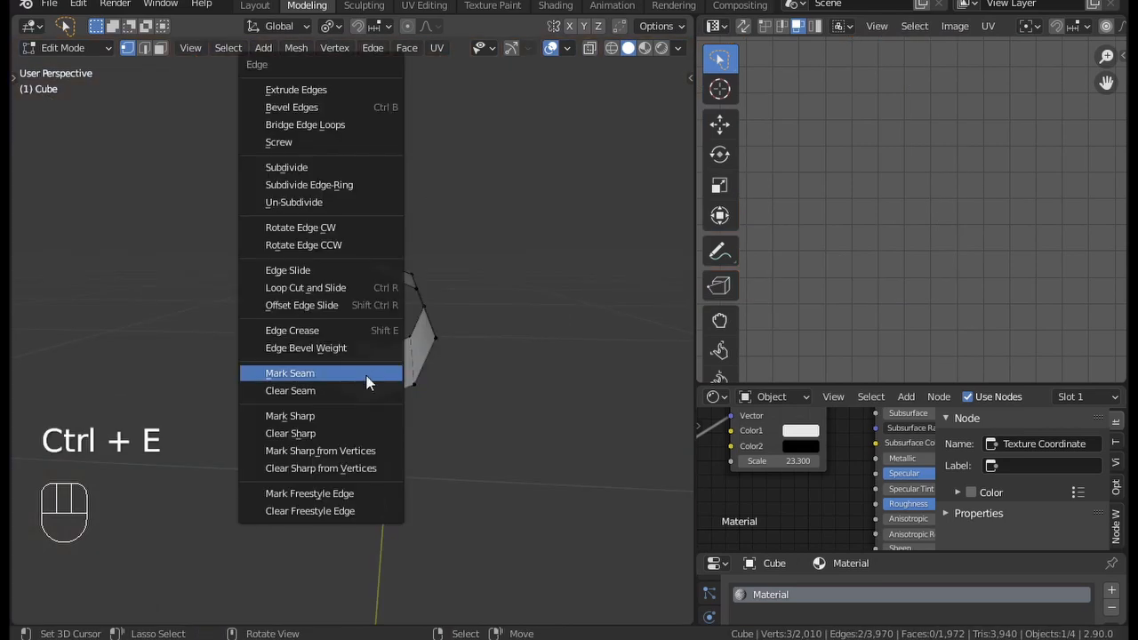
left_click(368, 374)
key("a")
key("u")
left_click(371, 374)
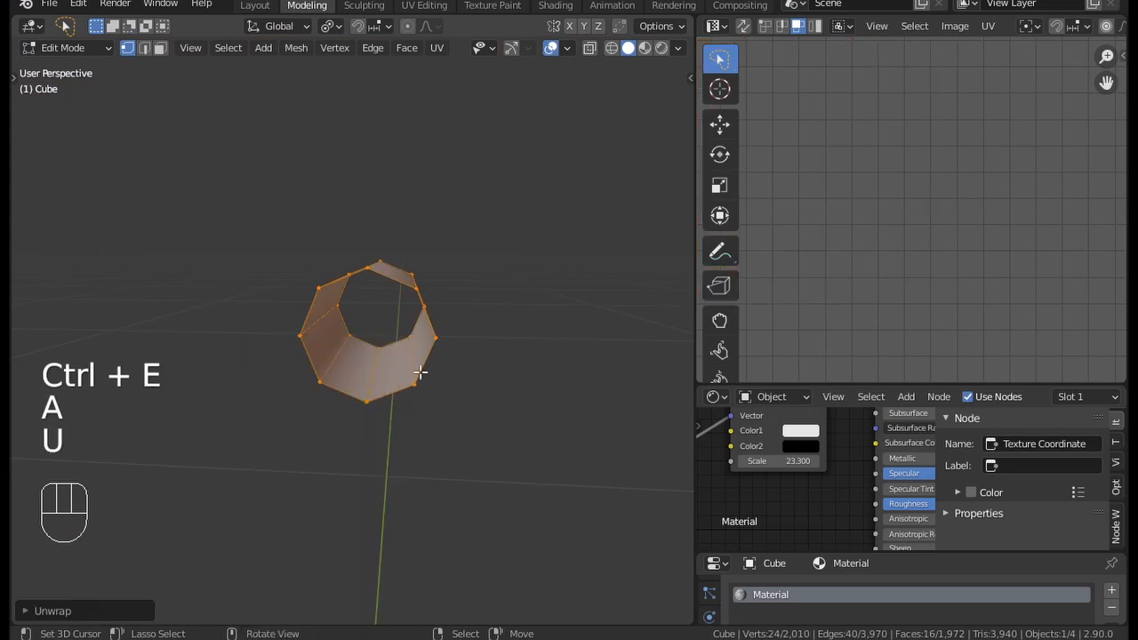
scroll(813, 247, "down", 5)
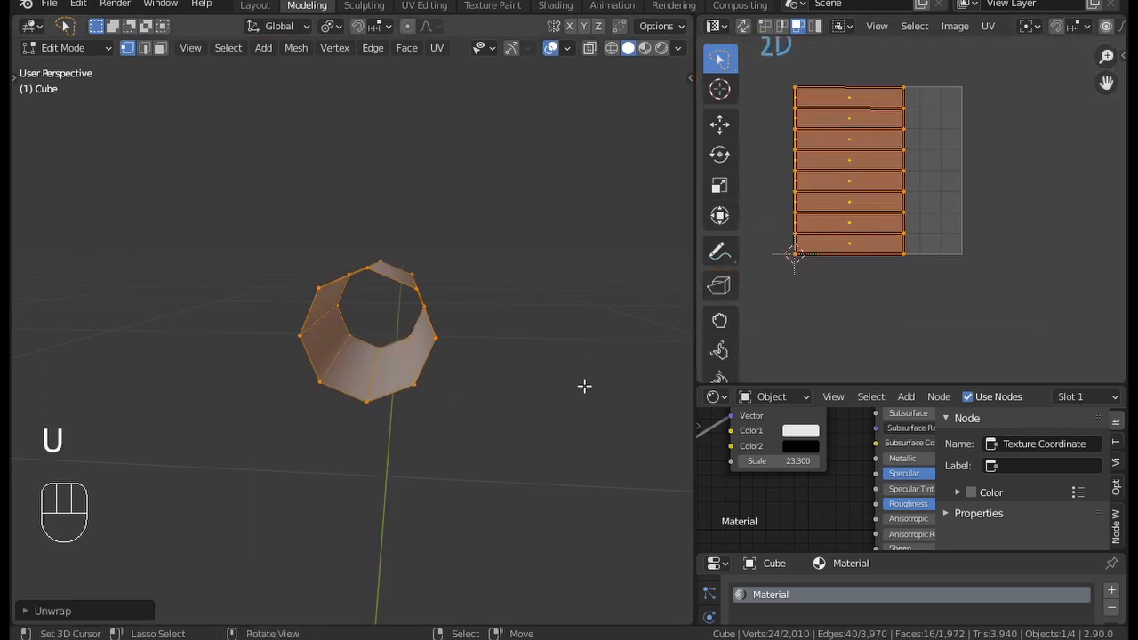
Step: Reveal the rest of the gun and scale the newly unwrapped, oversized tube island down in the UV layout
middle_click_drag(584, 386, 654, 313)
key("alt+h")
scroll(818, 258, "up", 3)
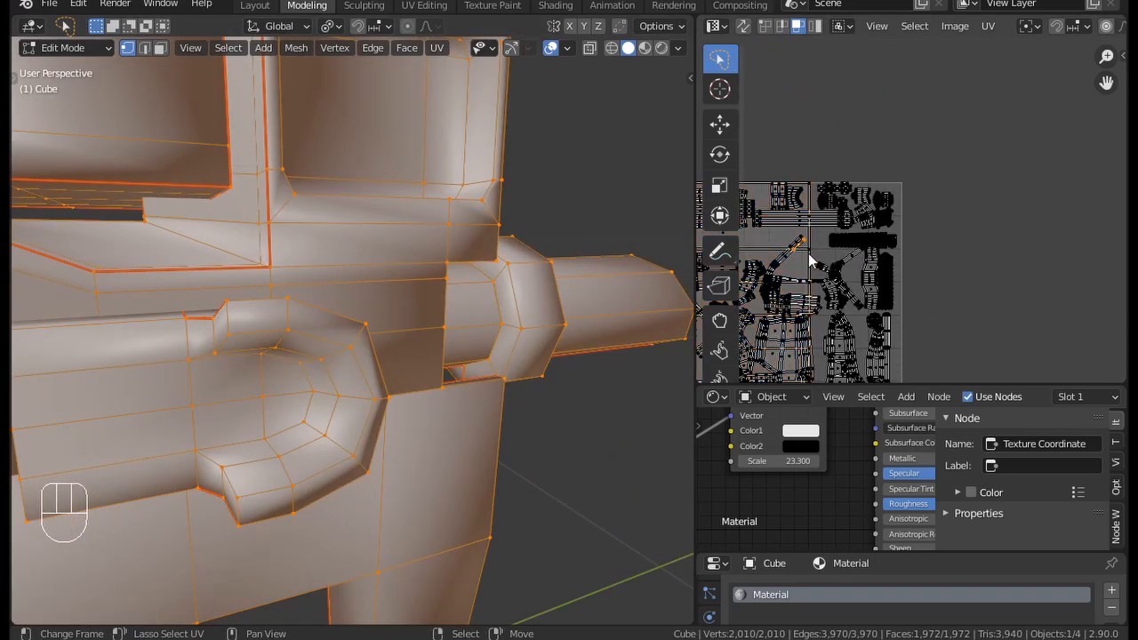
scroll(811, 259, "up", 4)
middle_click_drag(868, 276, 899, 322)
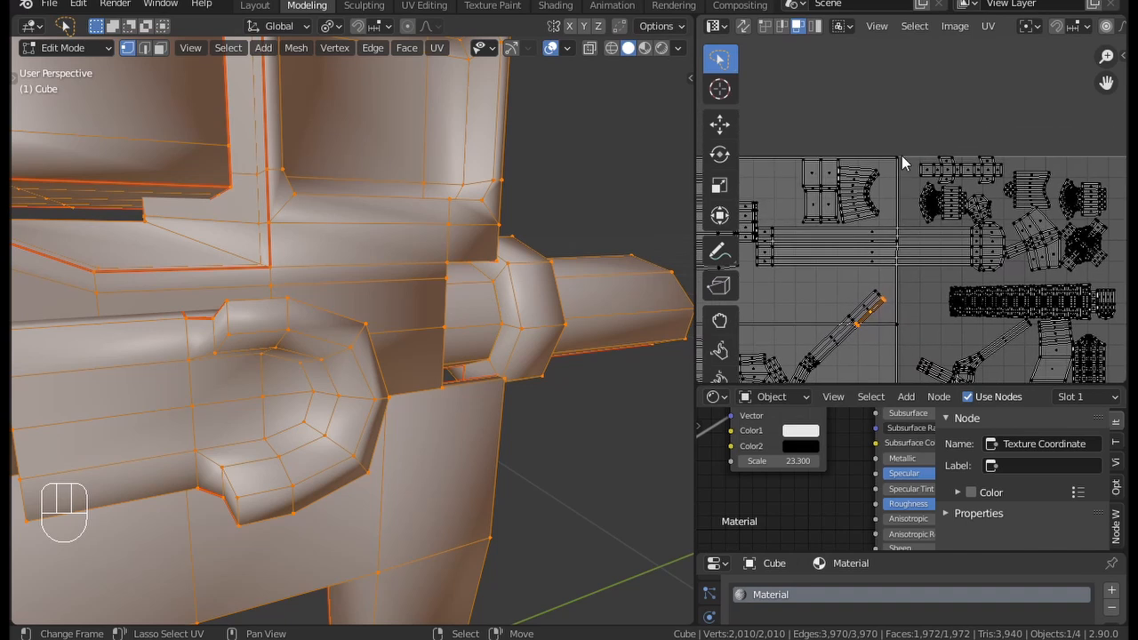
middle_click_drag(900, 156, 896, 171)
key("1")
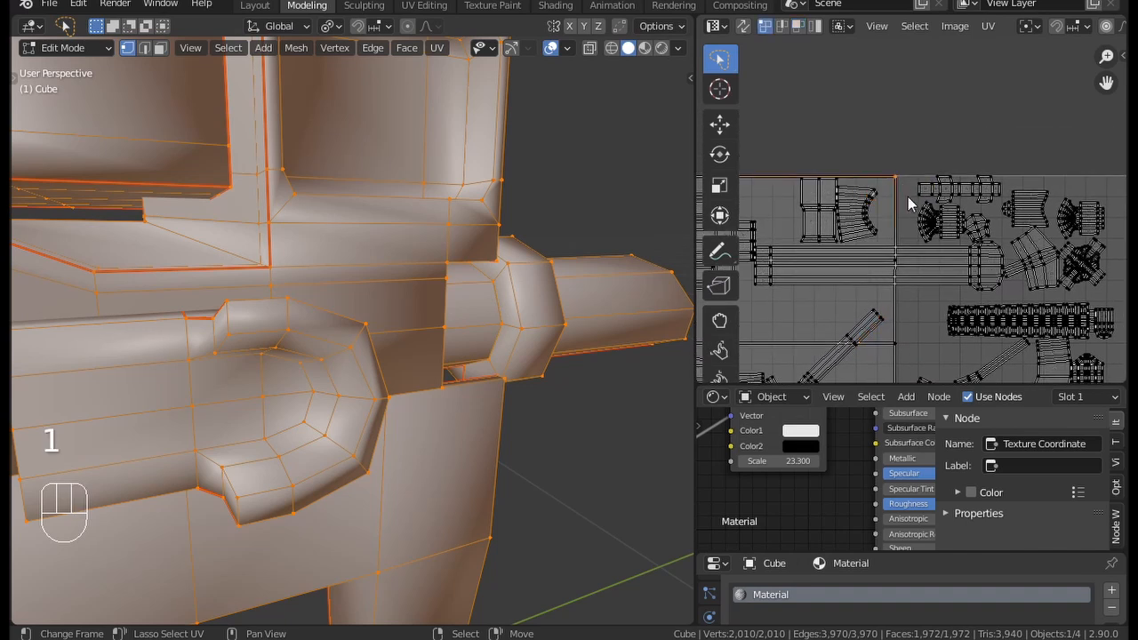
key("l")
key("s")
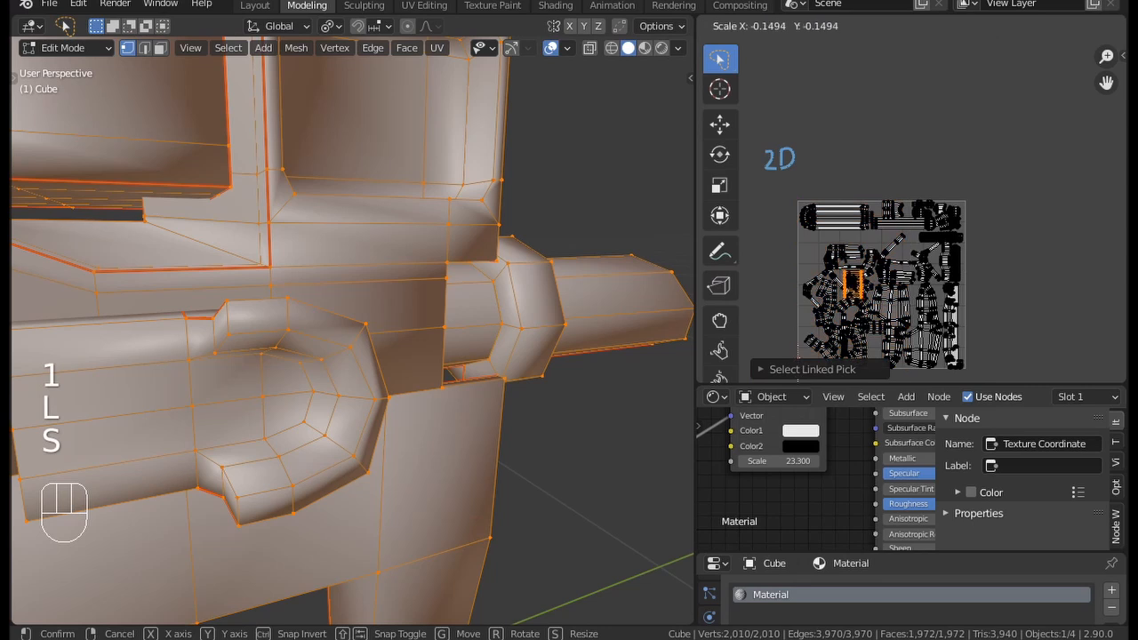
left_click(934, 293)
Step: Maximize the UV editor, shrink the tube island further and place it beside the second grip island, inside its curve
key("ctrl+space")
middle_click_drag(476, 442, 518, 328)
scroll(515, 328, "up", 4)
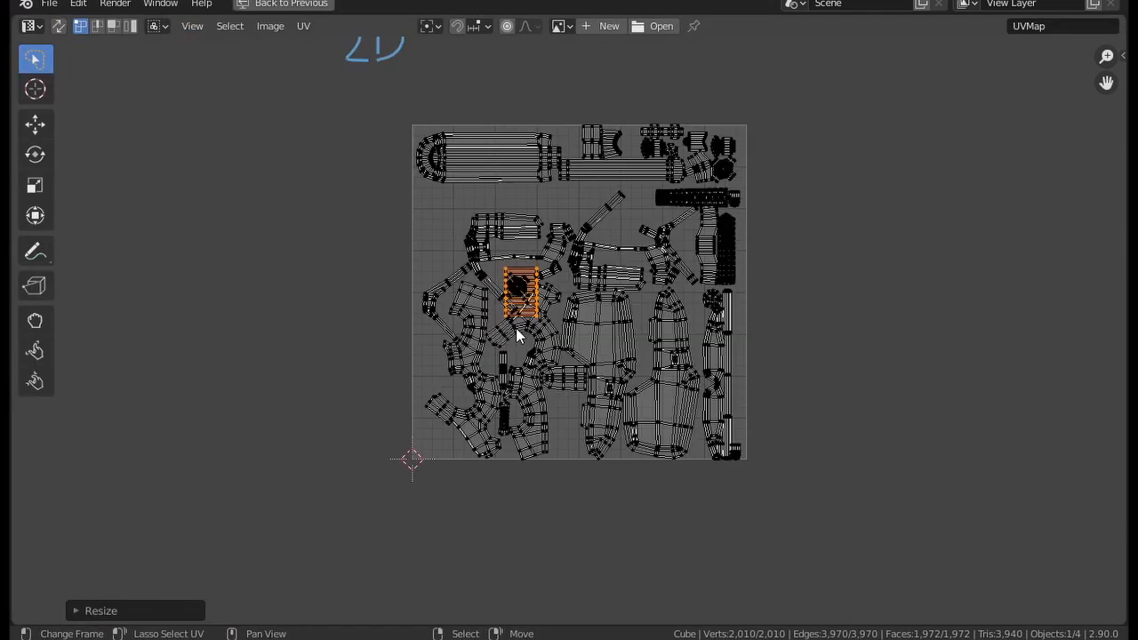
key("g")
left_click(561, 289)
key("s")
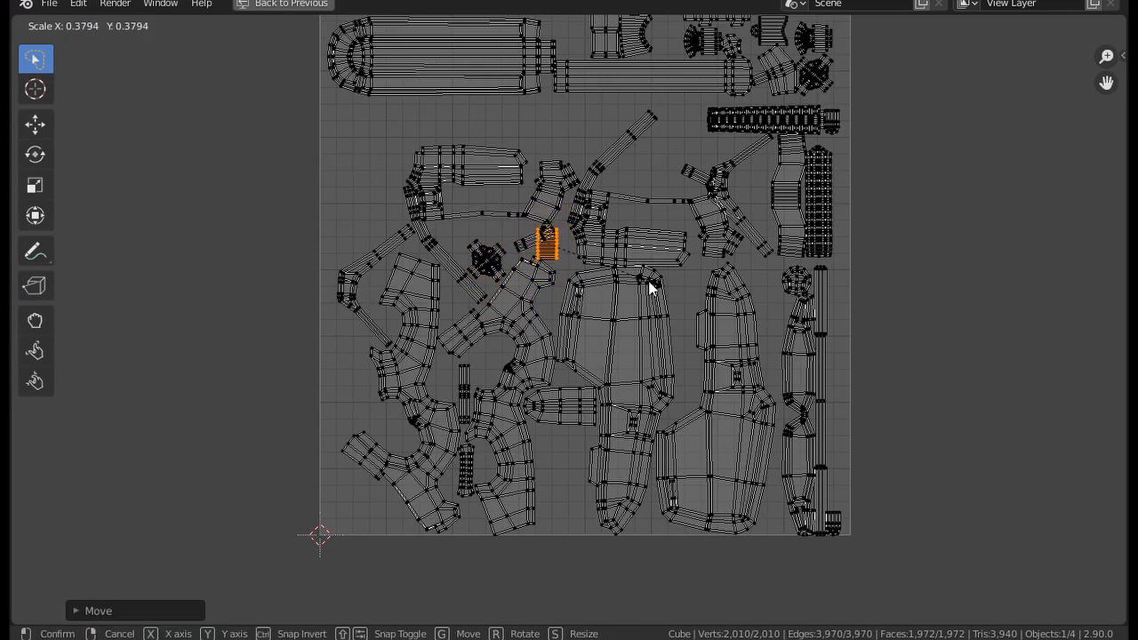
left_click(649, 286)
middle_click_drag(649, 287, 686, 313)
key("g")
left_click(539, 394)
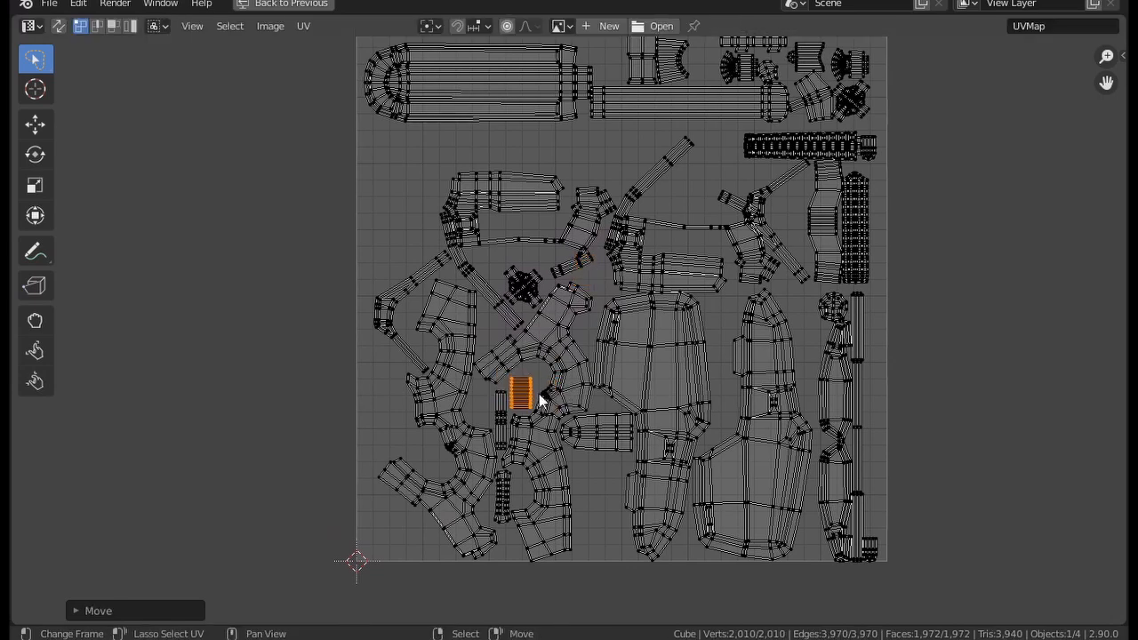
Step: Turn the long ribbed rail island upright and move it down between the two large body islands
scroll(572, 336, "up", 1)
middle_click_drag(702, 114, 665, 244)
middle_click_drag(421, 225, 482, 151)
middle_click_drag(704, 174, 651, 168)
right_click(658, 199)
middle_click_drag(763, 167, 681, 139)
key("l")
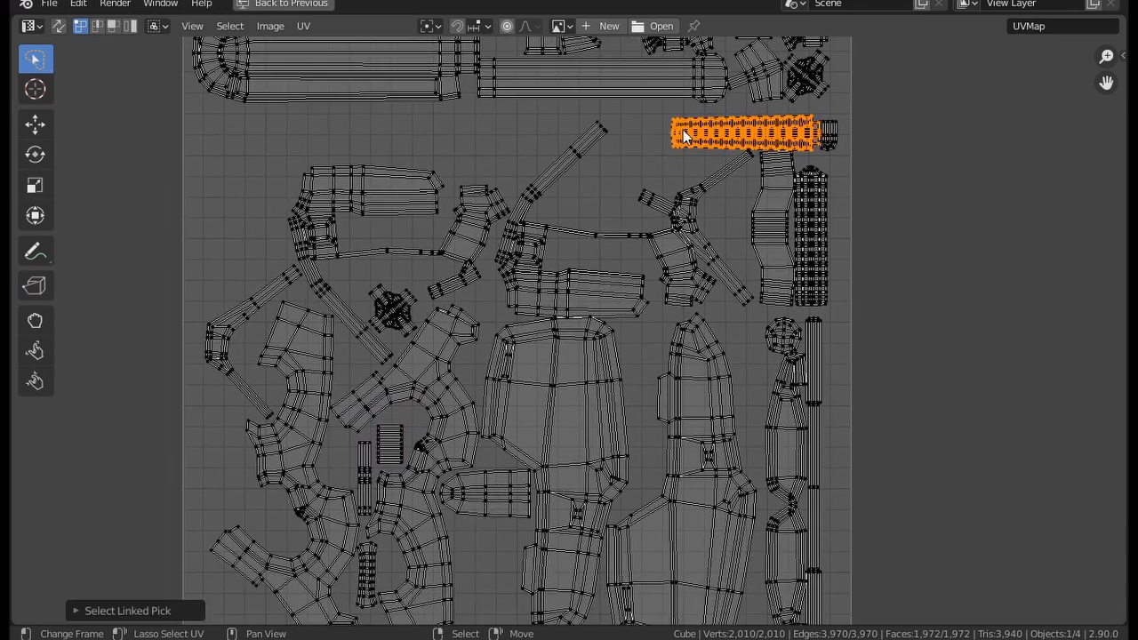
key("g")
left_click(516, 436)
middle_click_drag(533, 400, 552, 322)
key("g")
left_click(711, 223)
key("r")
left_click(606, 418)
middle_click_drag(606, 418, 561, 437)
scroll(561, 436, "up", 2)
key("g")
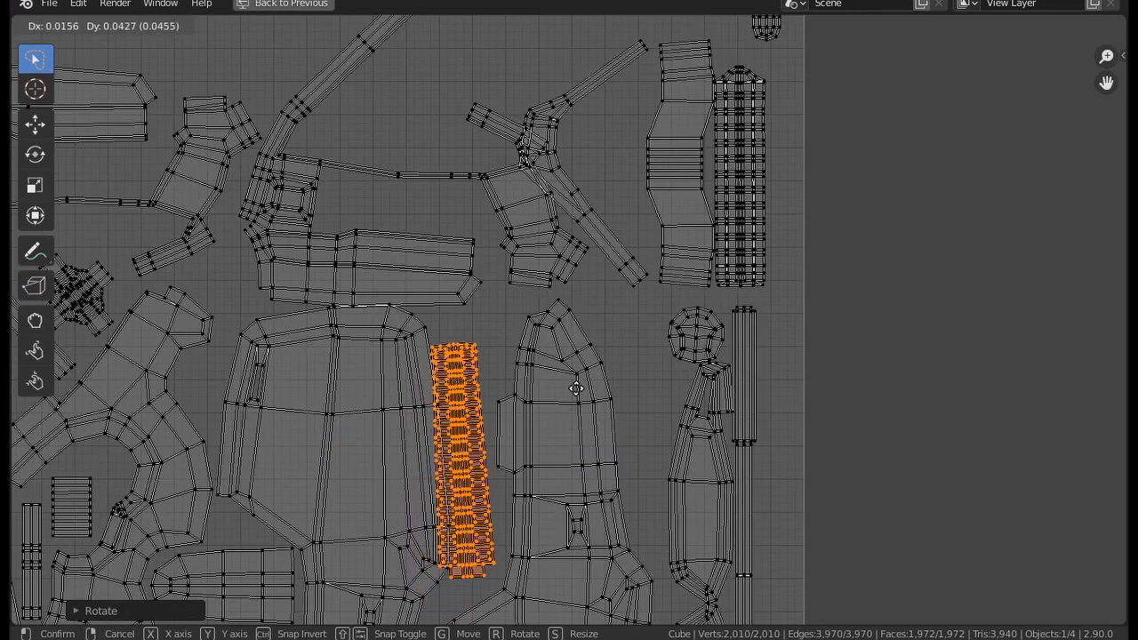
left_click(585, 376)
Step: Move the ribbed rail island between the second large body island and the round-headed island, rotating it to fit the gap
middle_click_drag(590, 375, 606, 349)
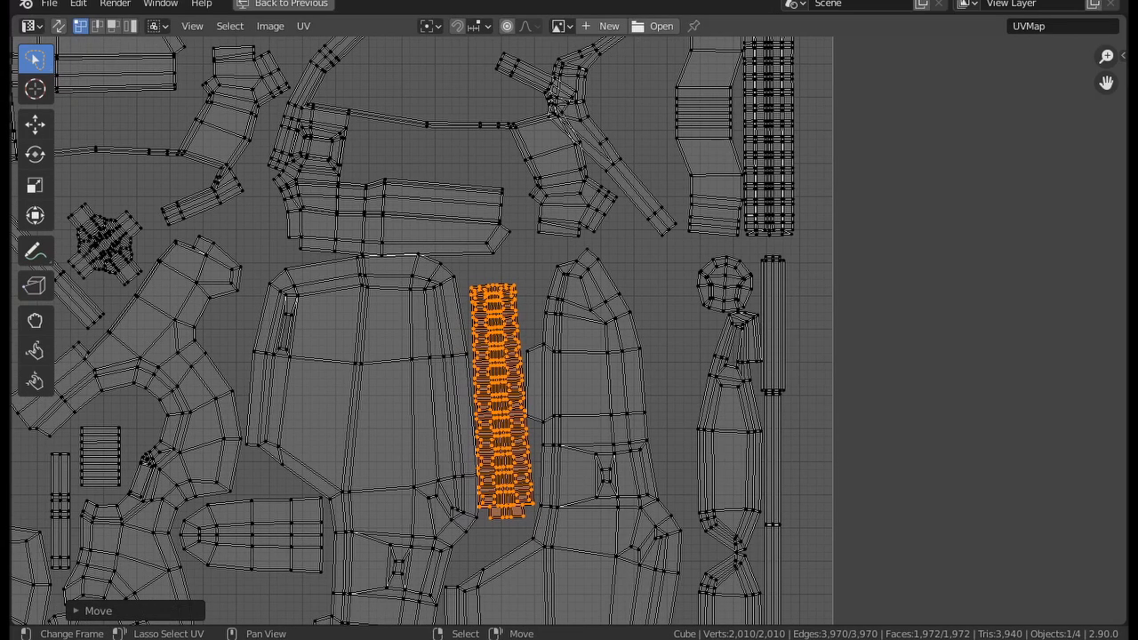
scroll(676, 348, "up", 1)
key("g")
left_click(694, 347)
key("r")
left_click(699, 305)
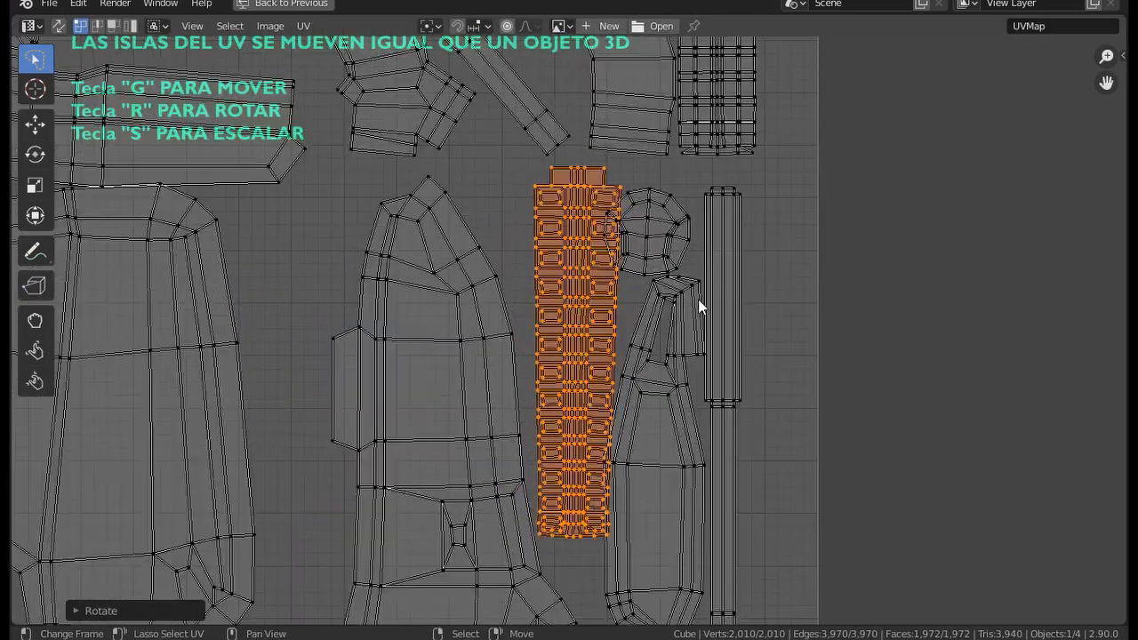
key("r")
left_click(708, 271)
key("g")
left_click(702, 271)
scroll(618, 344, "up", 2)
middle_click_drag(618, 345, 632, 282)
key("alt+a")
scroll(632, 282, "down", 7)
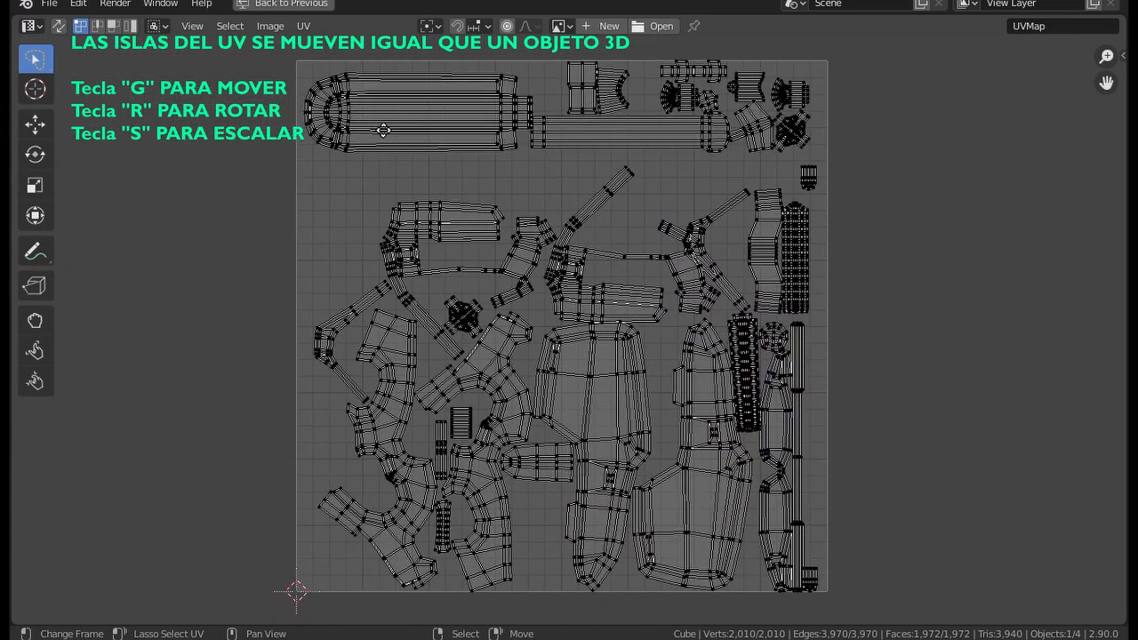
Step: Lower the large rounded island and the long barrel strip beside it, opening space along the layout's upper edge
middle_click_drag(384, 130, 365, 155)
key("l")
key("g")
left_click(432, 275)
key("ctrl+z")
middle_click_drag(694, 173, 648, 247)
key("l")
key("g")
left_click(651, 265)
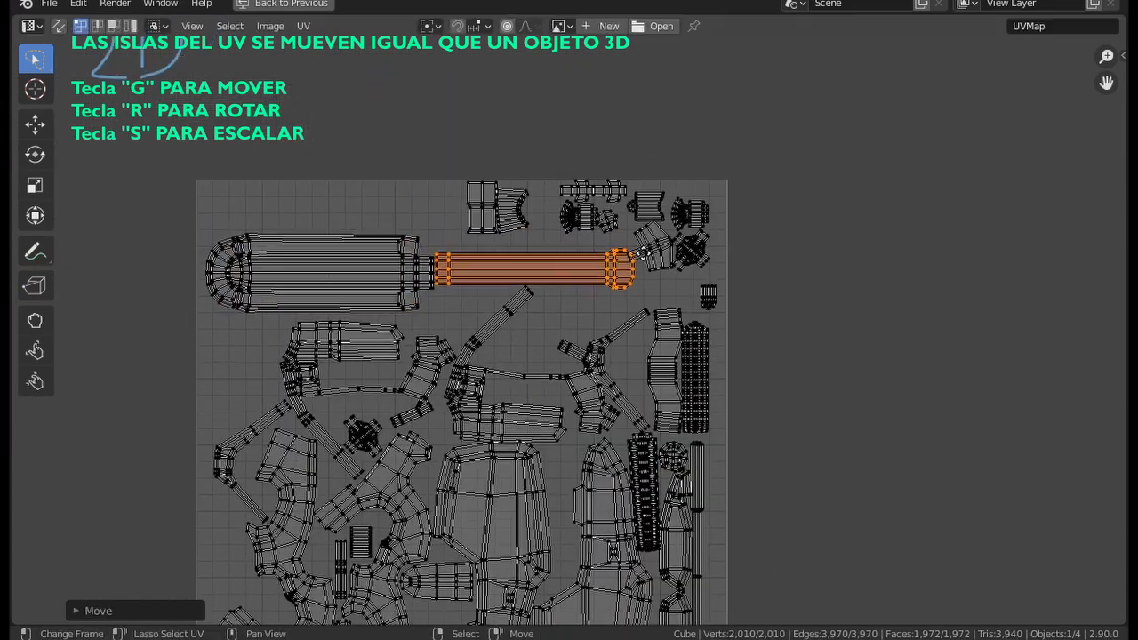
Step: Move the small flared island into the space beside the diagonal arm of the second frame island and rotate it
scroll(648, 249, "up", 2)
key("l")
key("g")
left_click(506, 338)
key("r")
left_click(511, 342)
Step: Move the dense X-shaped island from the upper corner into the gap between the two large body islands
key("alt+a")
key("g")
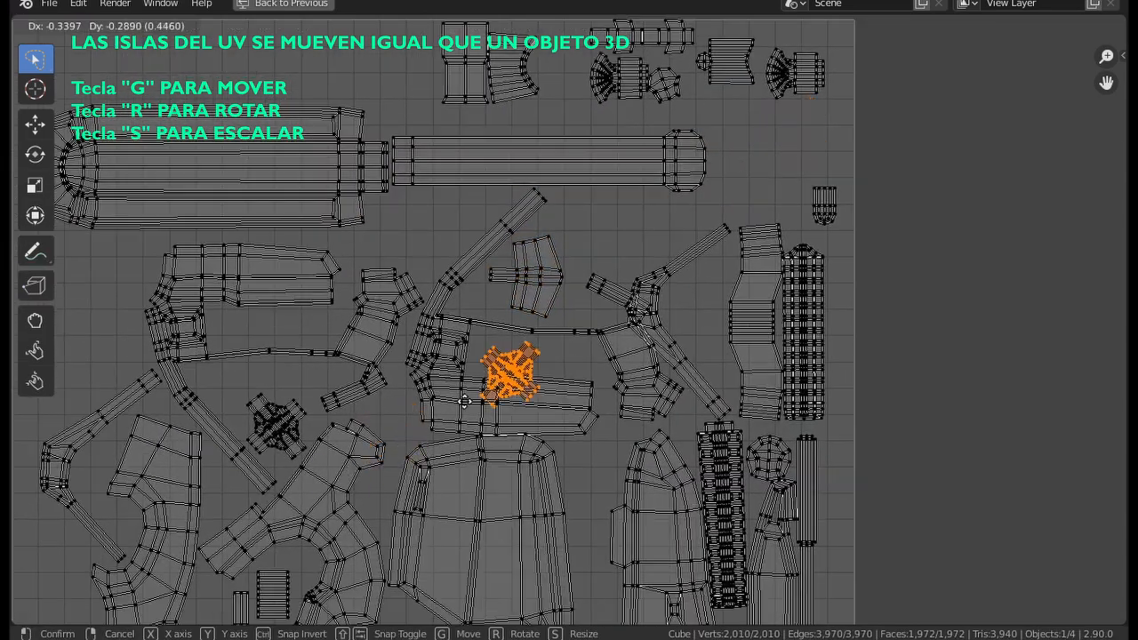
left_click(624, 444)
middle_click_drag(625, 444, 558, 430)
Step: Place the small round-ended island directly below the X-shaped island, between the two large body islands
left_click(774, 164)
key("l")
key("g")
left_click(487, 469)
left_click(493, 151)
scroll(498, 146, "down", 1)
Step: Move the narrow segmented strip from the layout's upper edge to just below the bullet-shaped island
key("l")
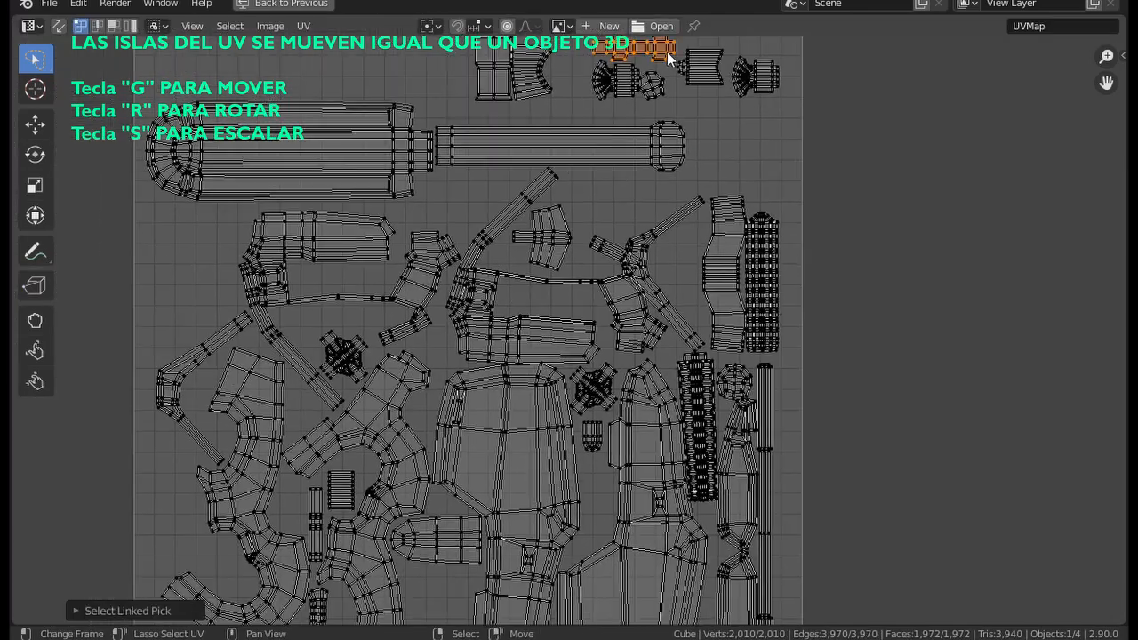
key("g")
left_click(469, 593)
scroll(472, 578, "up", 3)
Step: Move a fan-shaped island into the gap between the two large body islands, below the small round-ended island, and rotate it upright
scroll(500, 399, "down", 4)
key("l")
key("g")
left_click(574, 447)
key("r")
key("g")
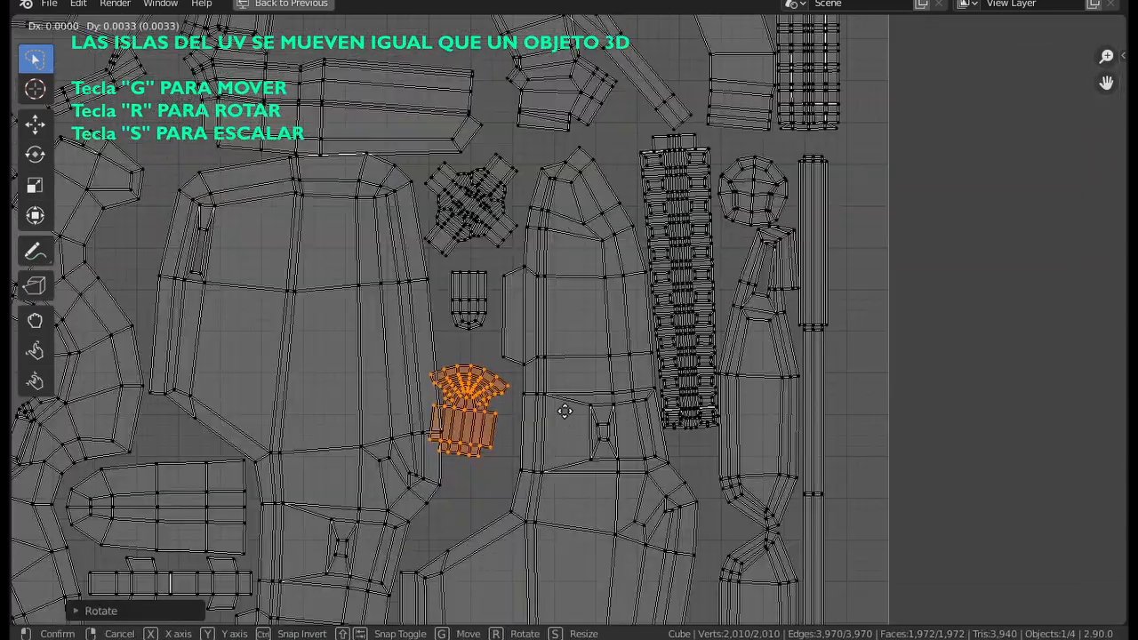
left_click(579, 399)
Step: Place the other fan-shaped island between the first frame island's diagonal arm and the nearby X-shaped island, fine-tuning the spacing
key("l")
key("g")
left_click(313, 267)
scroll(371, 254, "up", 2)
scroll(460, 372, "up", 3)
key("g")
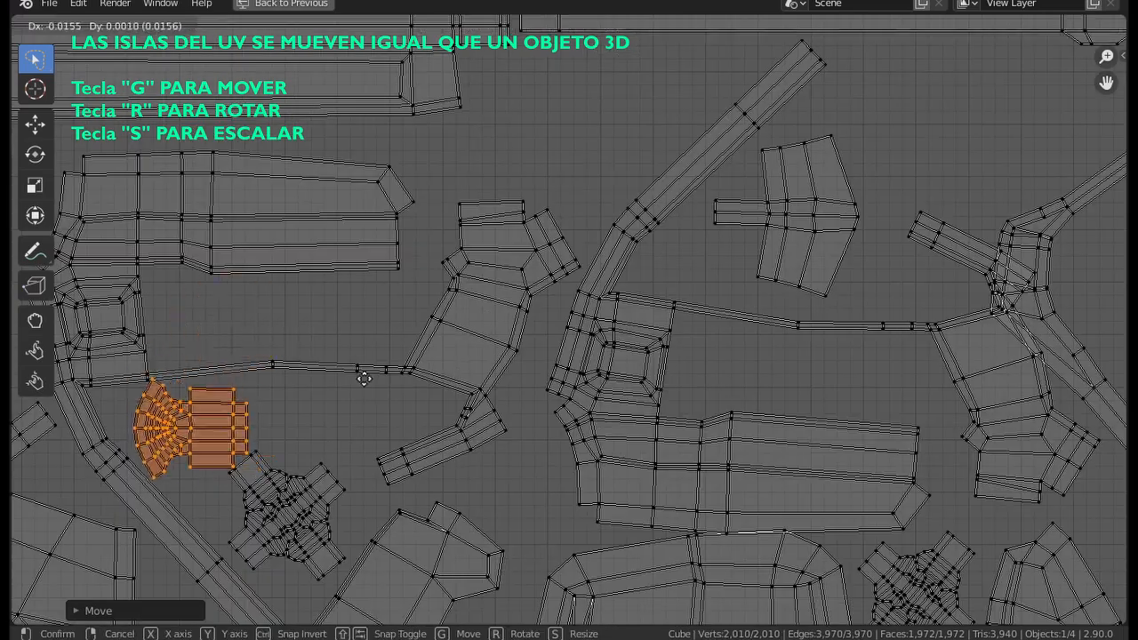
left_click(370, 374)
key("l")
key("g")
left_click(432, 423)
Step: Move the remaining small islands from the layout's upper edge into free gaps, placing the ribbed concave one beside the first curved grip island
scroll(436, 498, "down", 3)
scroll(373, 454, "up", 3)
key("l")
scroll(418, 449, "down", 6)
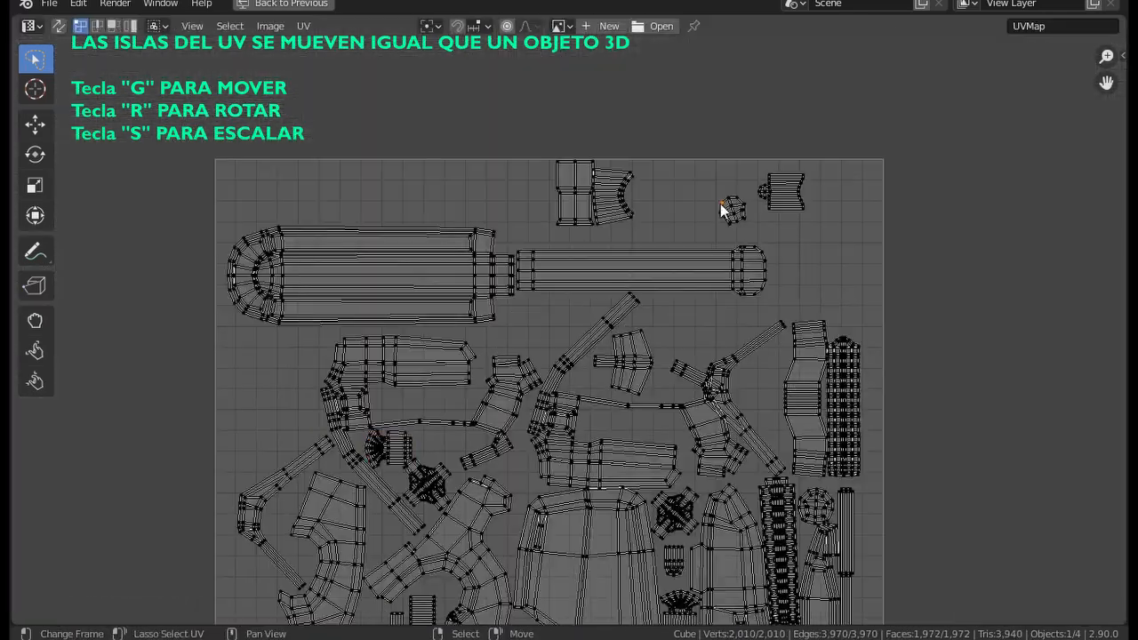
key("l")
key("g")
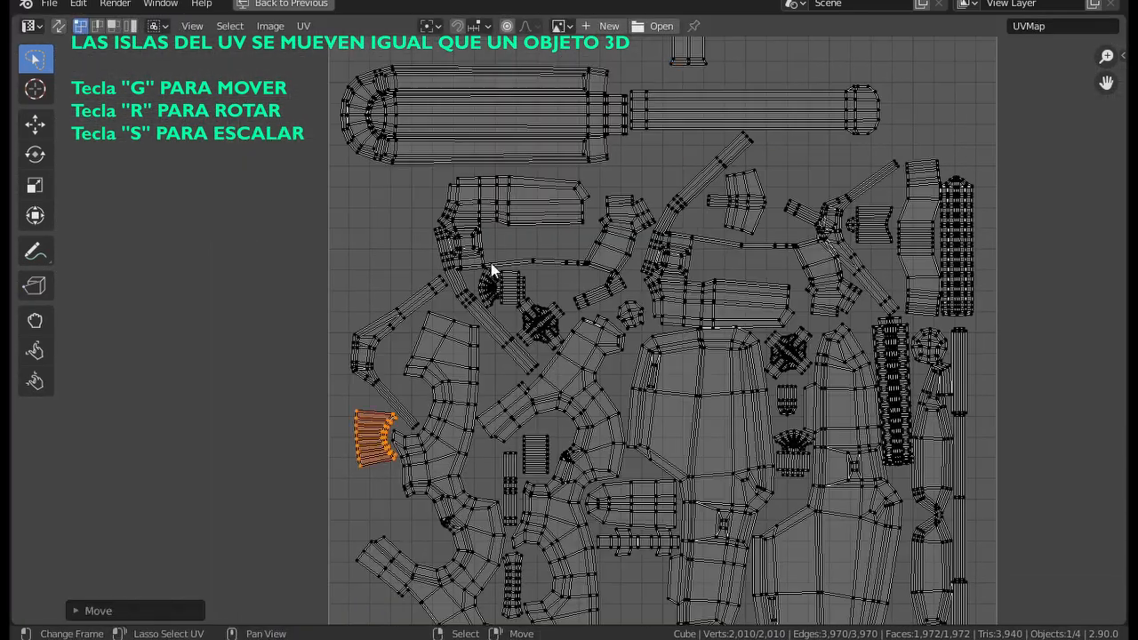
left_click(367, 516)
Step: Scale up the whole UV layout and reposition it over the UV square
scroll(727, 393, "down", 4)
key("a")
key("g")
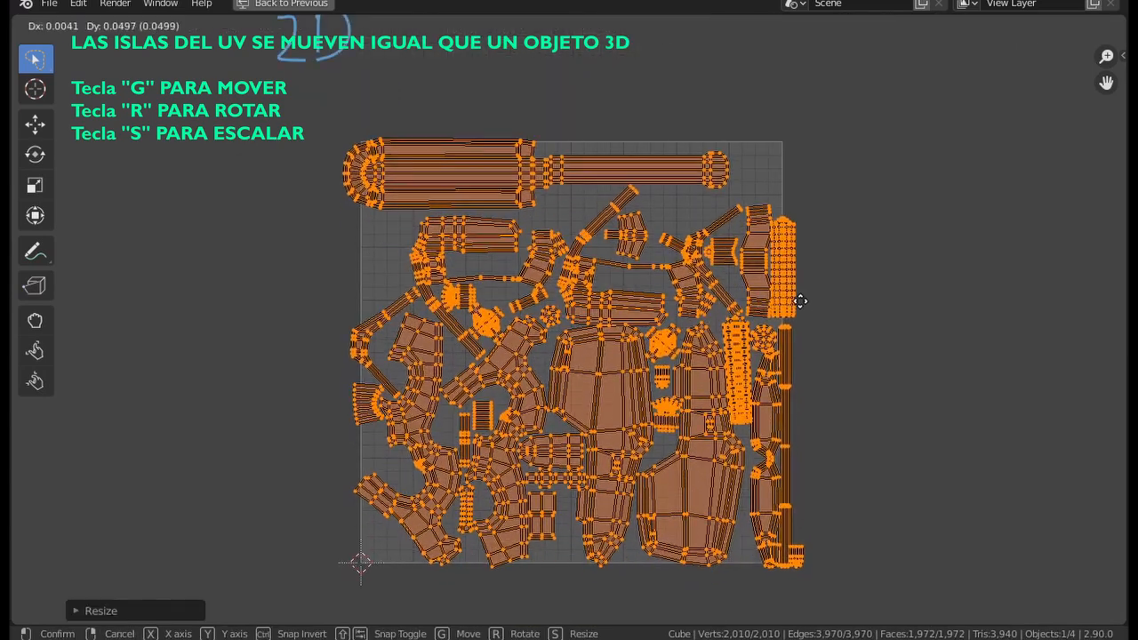
left_click(921, 316)
key("s")
left_click(920, 316)
key("g")
left_click(922, 322)
Step: Reposition the long barrel island along the upper edge of the UV square
scroll(561, 166, "up", 2)
key("l")
key("g")
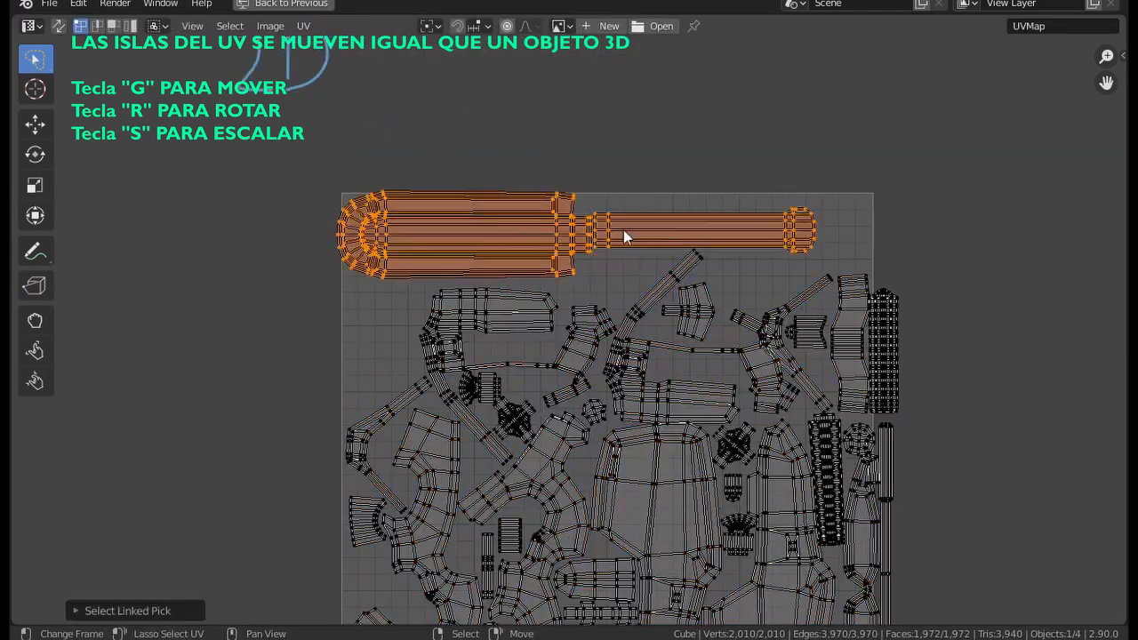
left_click(627, 232)
Step: Move the dense rectangular island to the layout's left edge, lay one narrow strip horizontally above the barrel tube, and start rotating the other
middle_click_drag(903, 341, 546, 234)
key("l")
key("g")
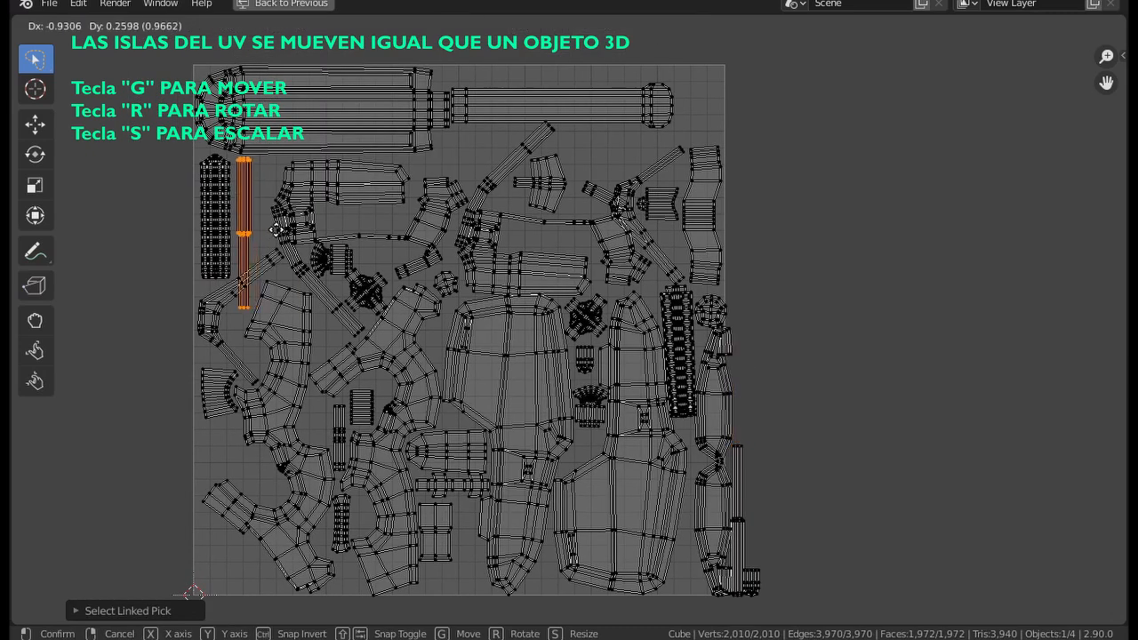
middle_click_drag(625, 135, 621, 179)
key("r")
left_click(656, 78)
key("g")
left_click(590, 29)
middle_click_drag(735, 508, 694, 442)
right_click(690, 385)
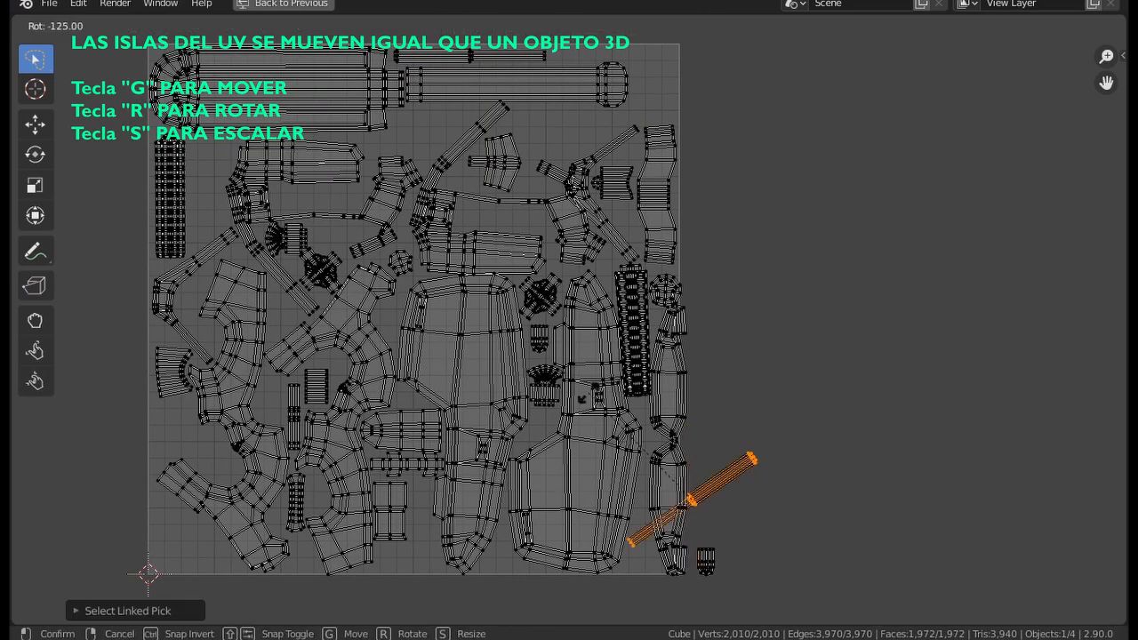
Step: Nudge the first curved grip island and the two narrow segmented strips to tighten the spacing around the grip islands
middle_click_drag(209, 402, 510, 393)
scroll(468, 427, "up", 2)
key("l")
key("g")
left_click(430, 385)
key("l")
key("g")
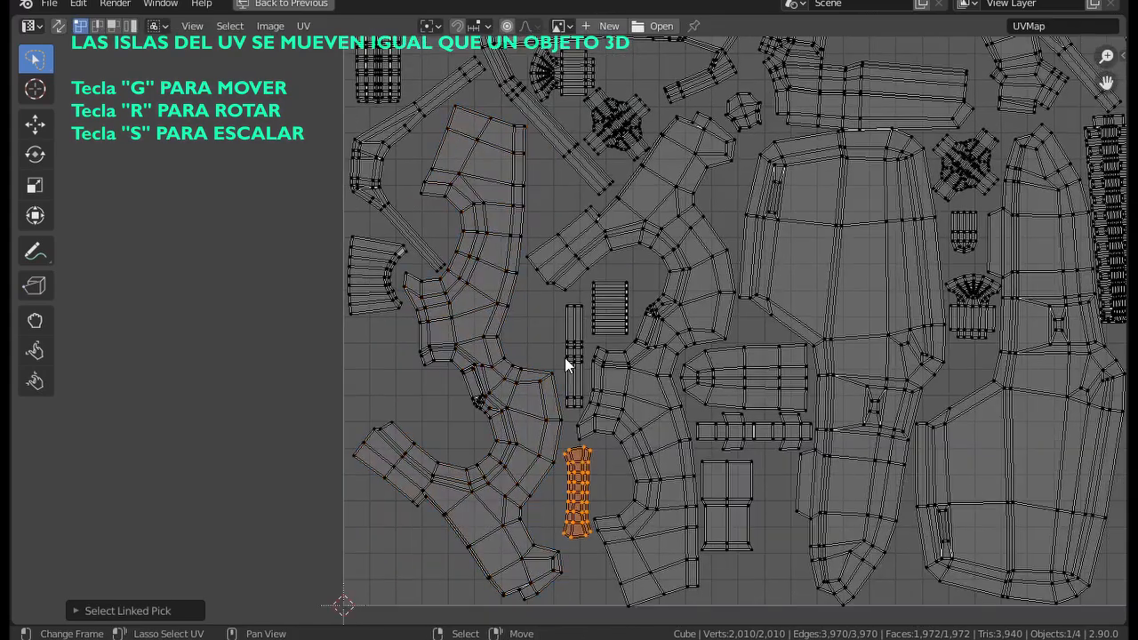
key("g")
left_click(605, 374)
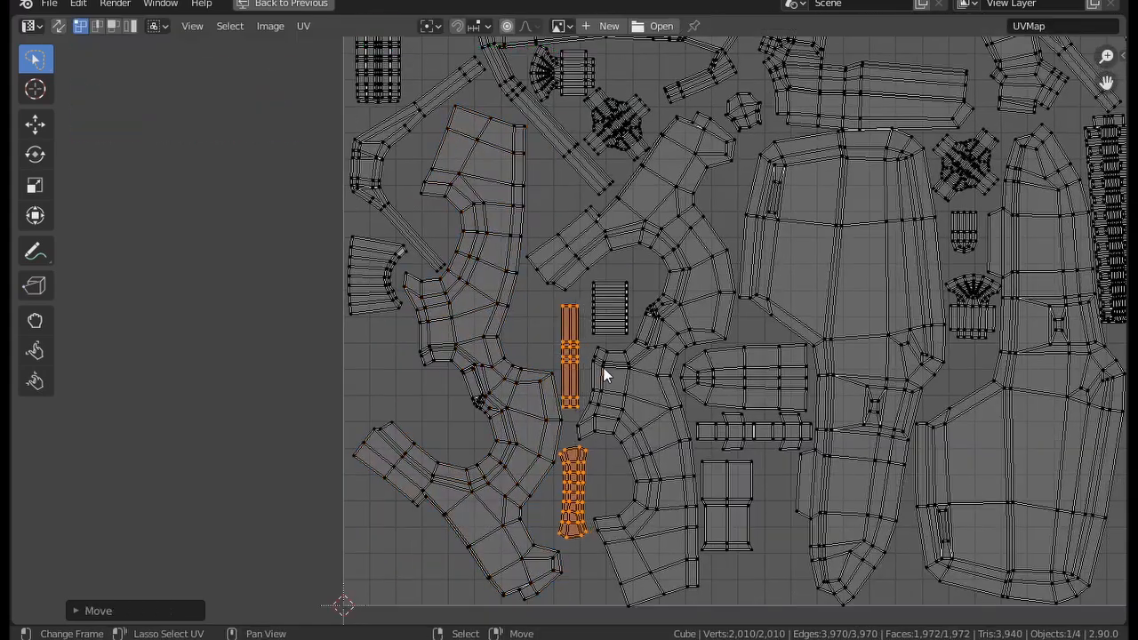
left_click(599, 363)
key("l")
key("g")
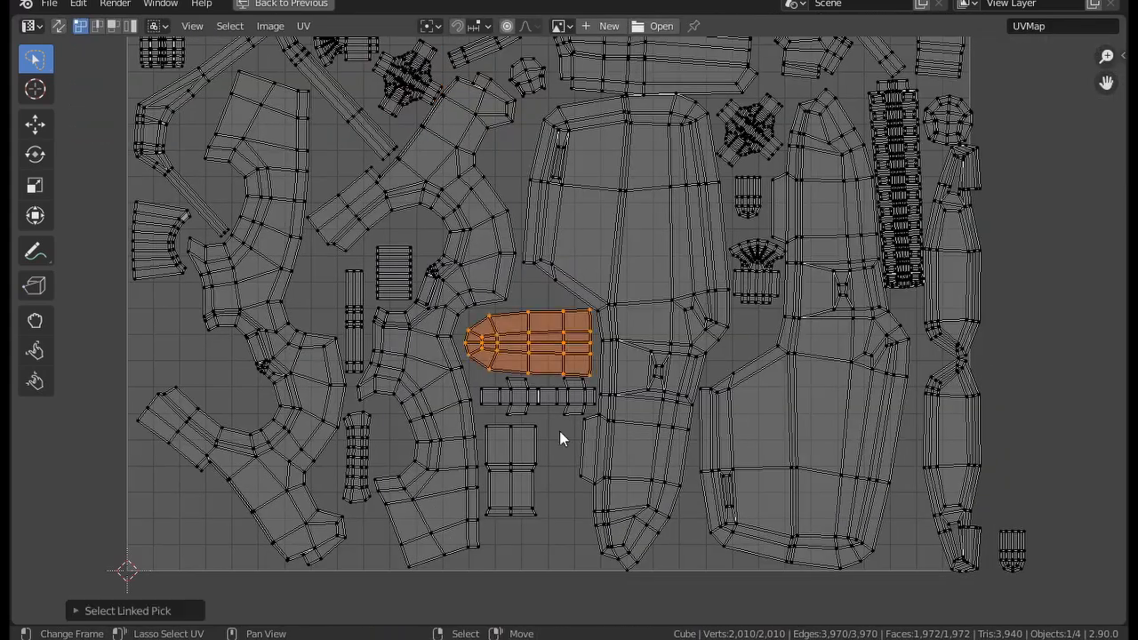
Step: Shift the bullet-shaped island with its neighbouring strip and grid islands, plus the large body islands, closer to the grip islands
key("l")
key("l")
key("l")
key("g")
left_click(599, 440)
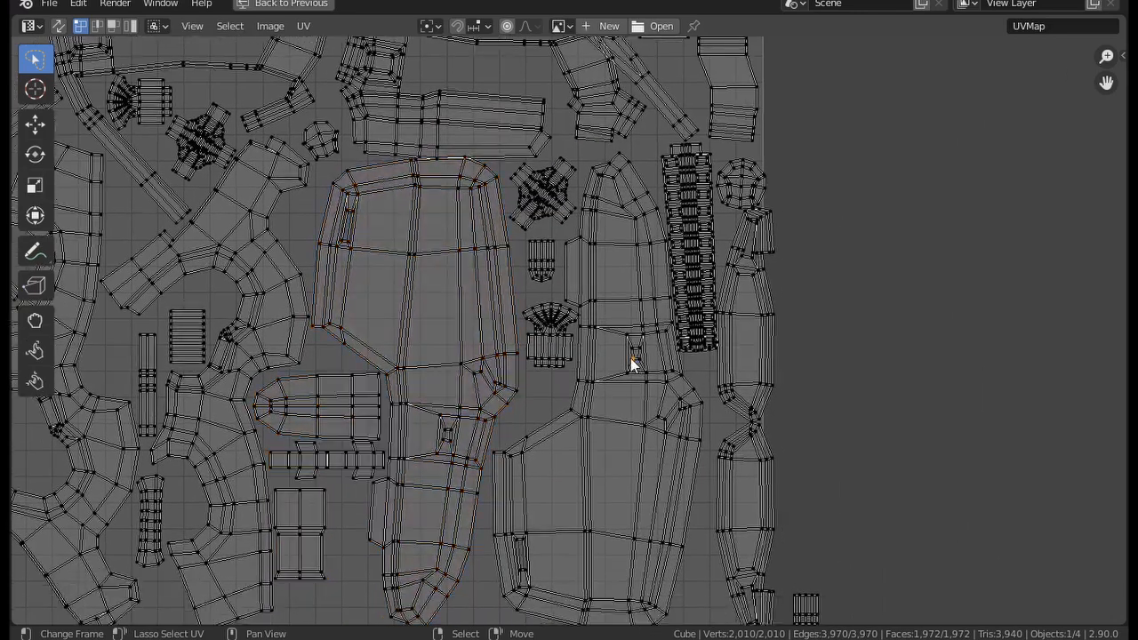
key("l")
key("g")
left_click(591, 338)
Step: Move the round island away from the side islands and the small round-ended island between the lower ends of the large body islands
key("l")
key("l")
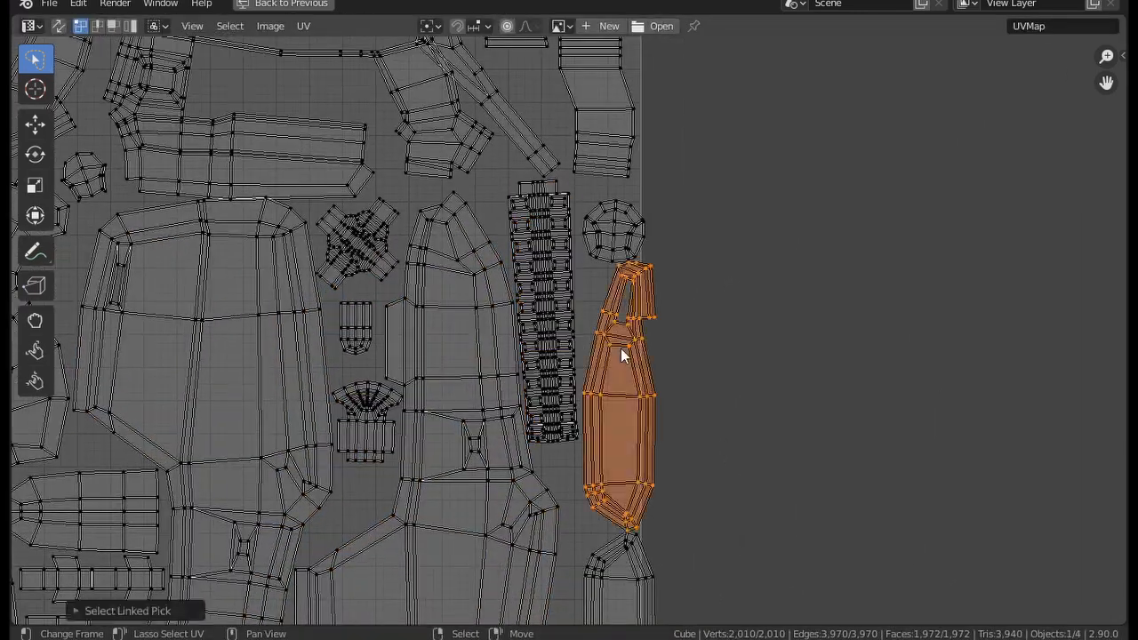
key("l")
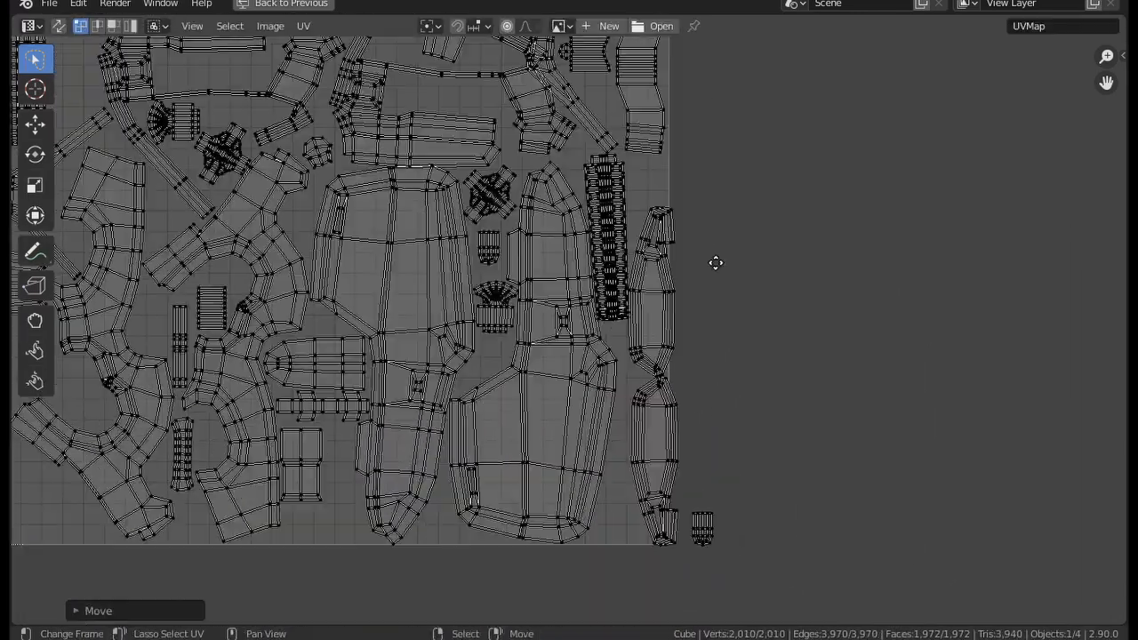
key("l")
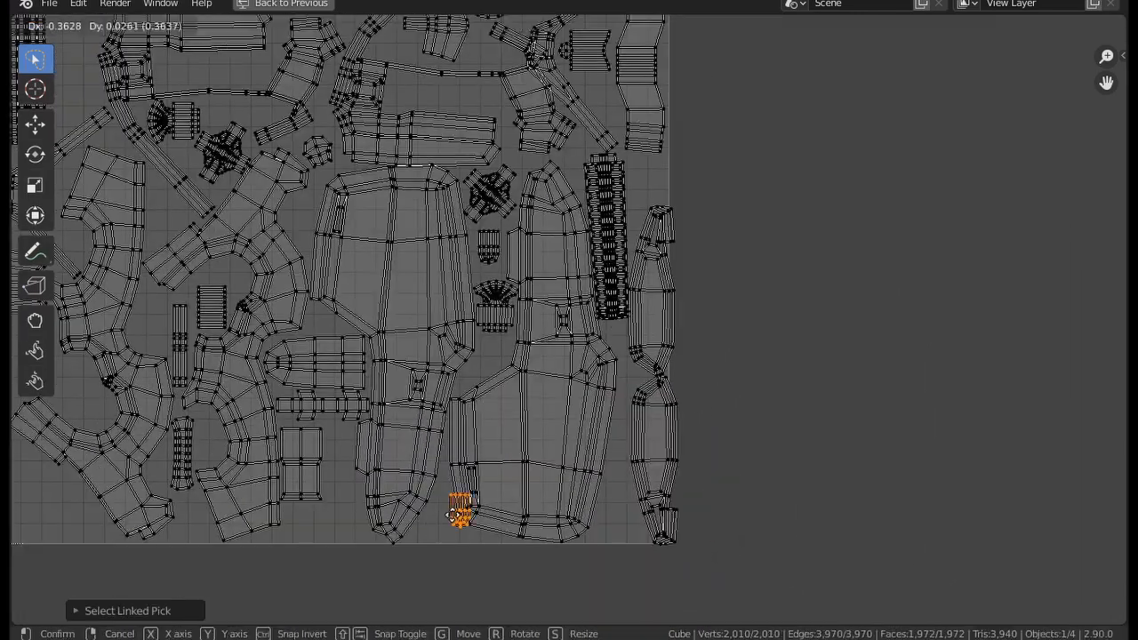
Step: Reposition the lower pointed side island, and rotate the upper one upside down into the gap between the two large body islands
key("l")
key("r")
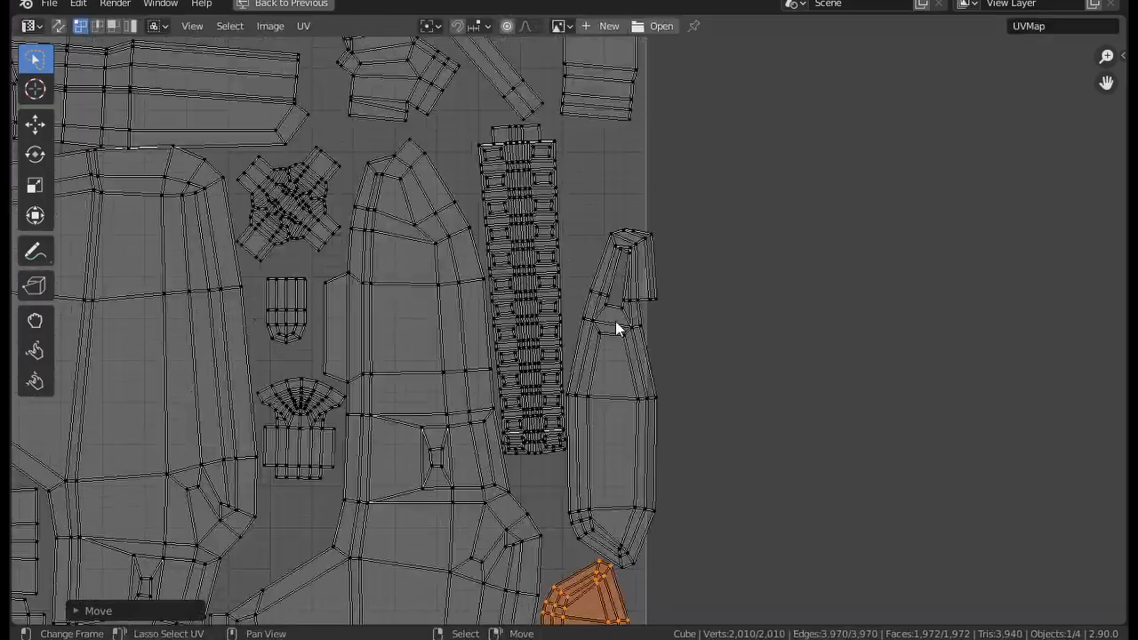
key("l")
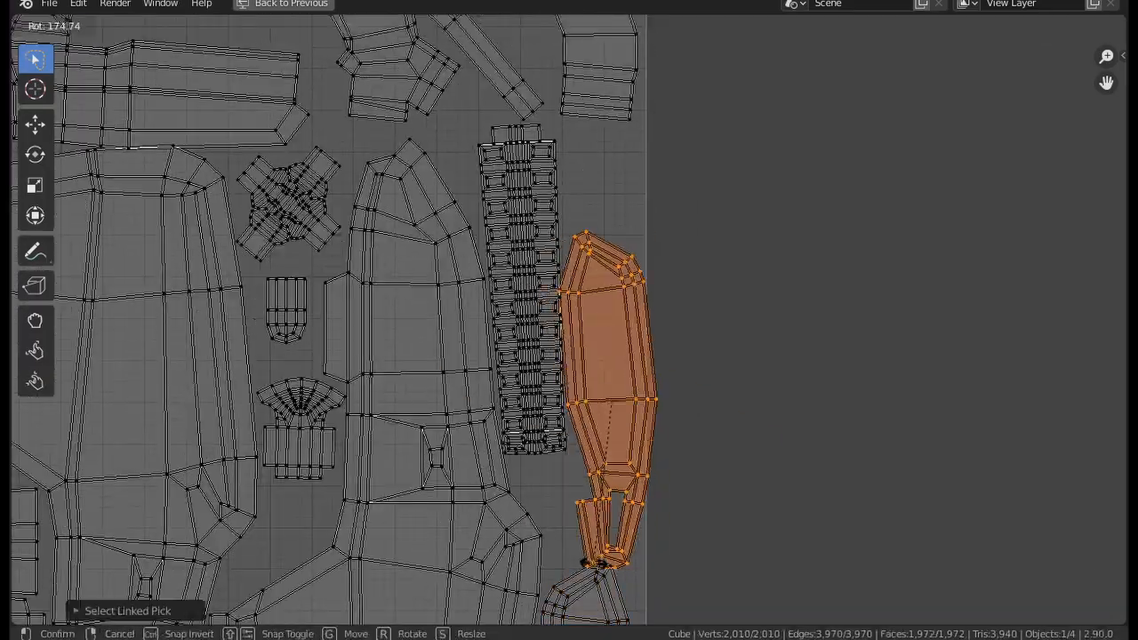
key("r")
key("g")
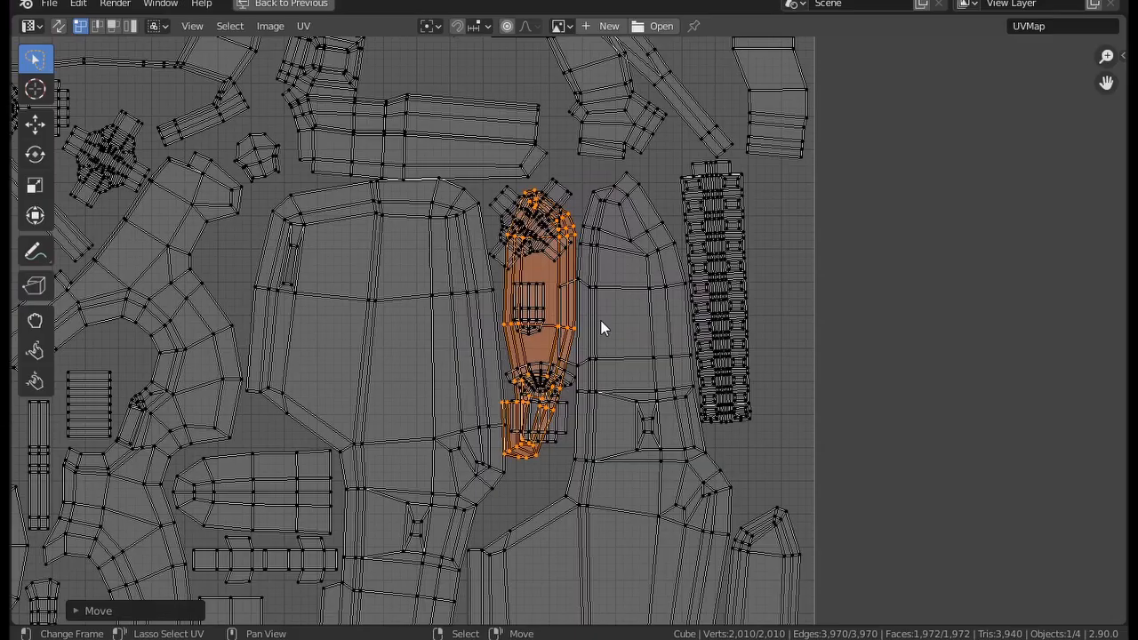
key("g")
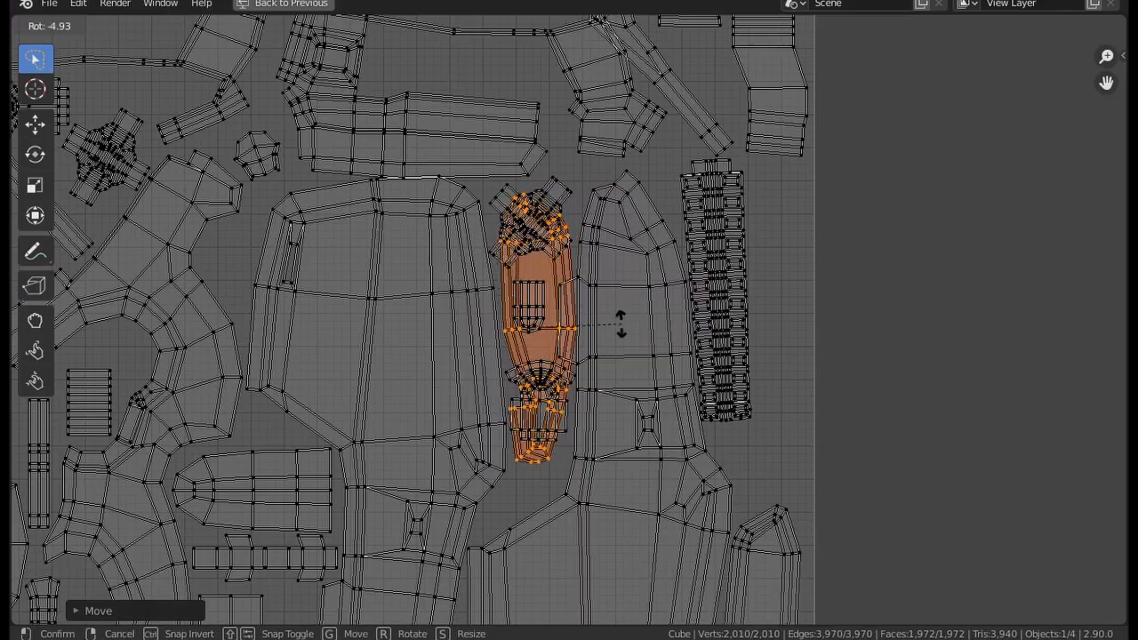
left_click(604, 374)
Step: Move the long ribbed island toward the layout's right edge and adjust the second large body island to make room for its neighbours
key("l")
key("g")
left_click(765, 312)
key("l")
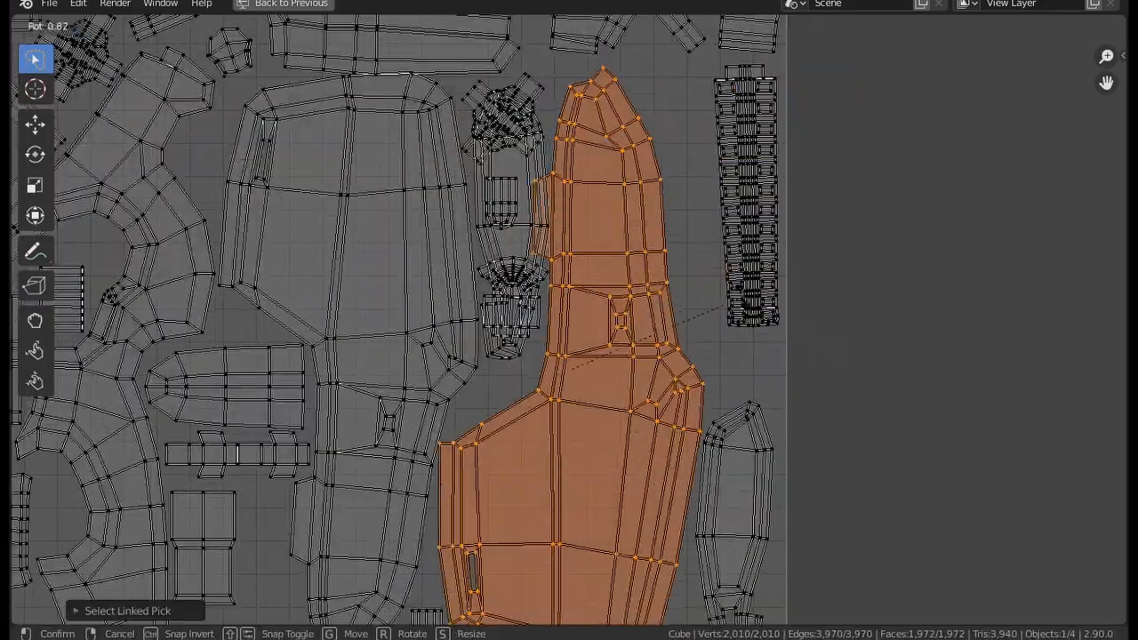
key("l")
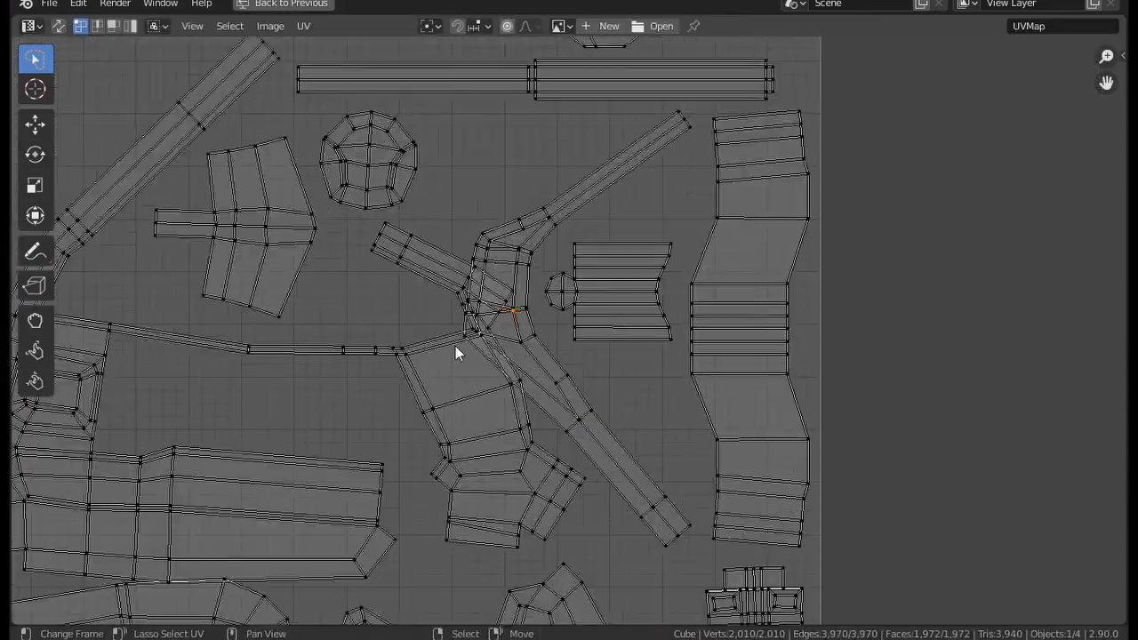
Step: Rotate the bent two-armed island so it wraps around the second frame island's end without overlapping it
key("l")
key("r")
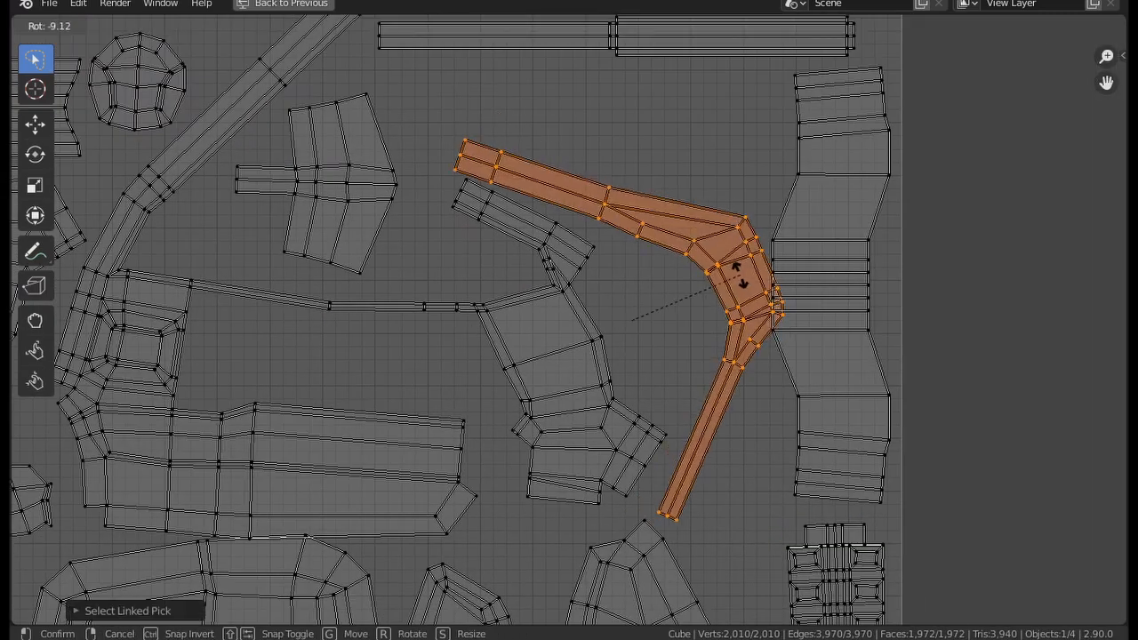
left_click(836, 259)
key("Home")
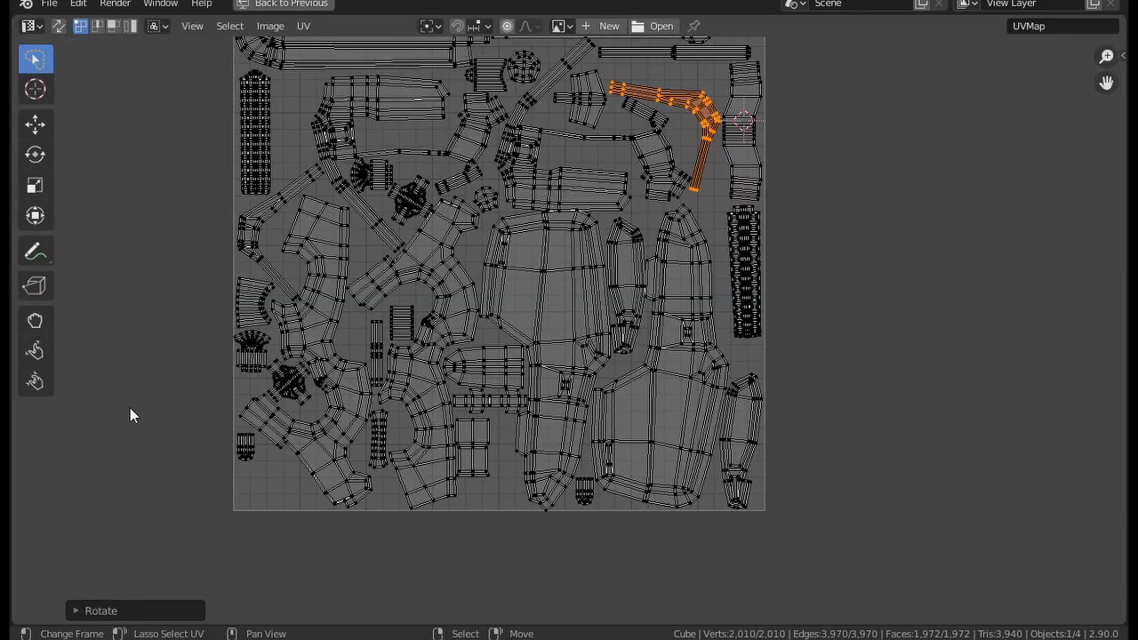
middle_click_drag(403, 267, 400, 323)
mouse_move(401, 201)
middle_mouse_down()
mouse_move(401, 243)
mouse_move(413, 224)
middle_mouse_up()
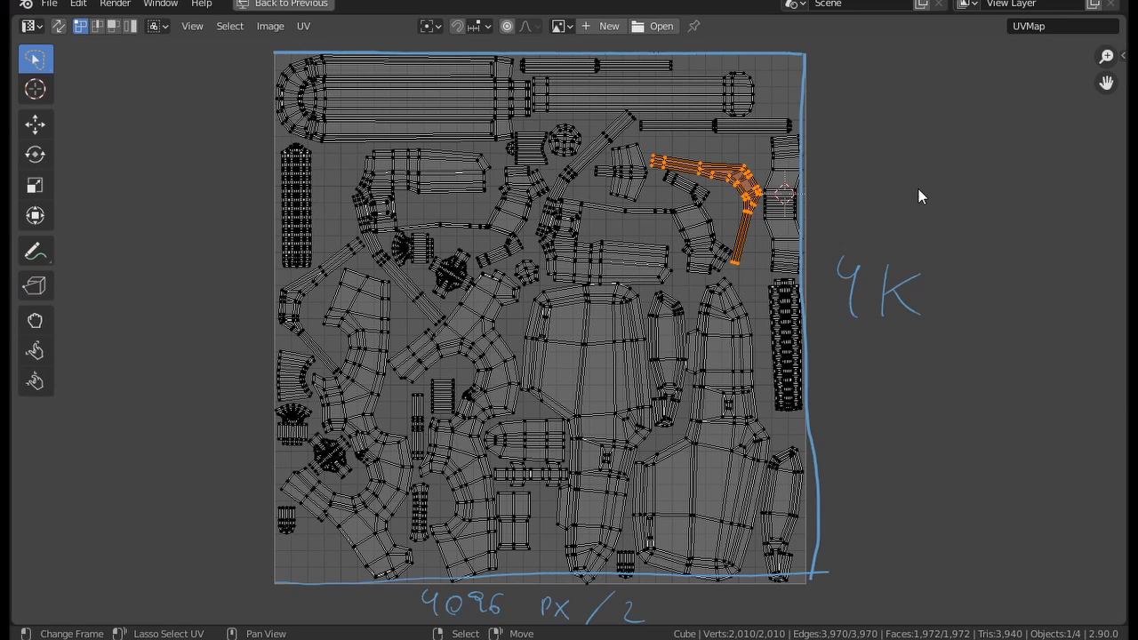
Step: Restore the full workspace, show the gun in material preview in Object Mode, and set the checker texture scale to 79.8
key("ctrl+space")
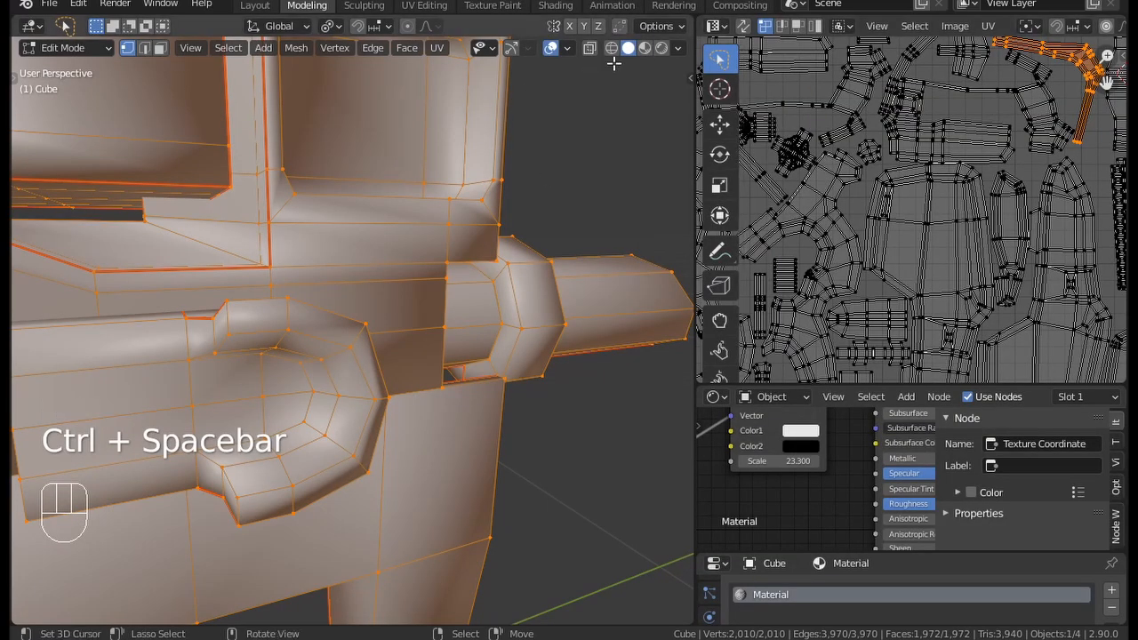
left_click(645, 48)
scroll(524, 157, "down", 7)
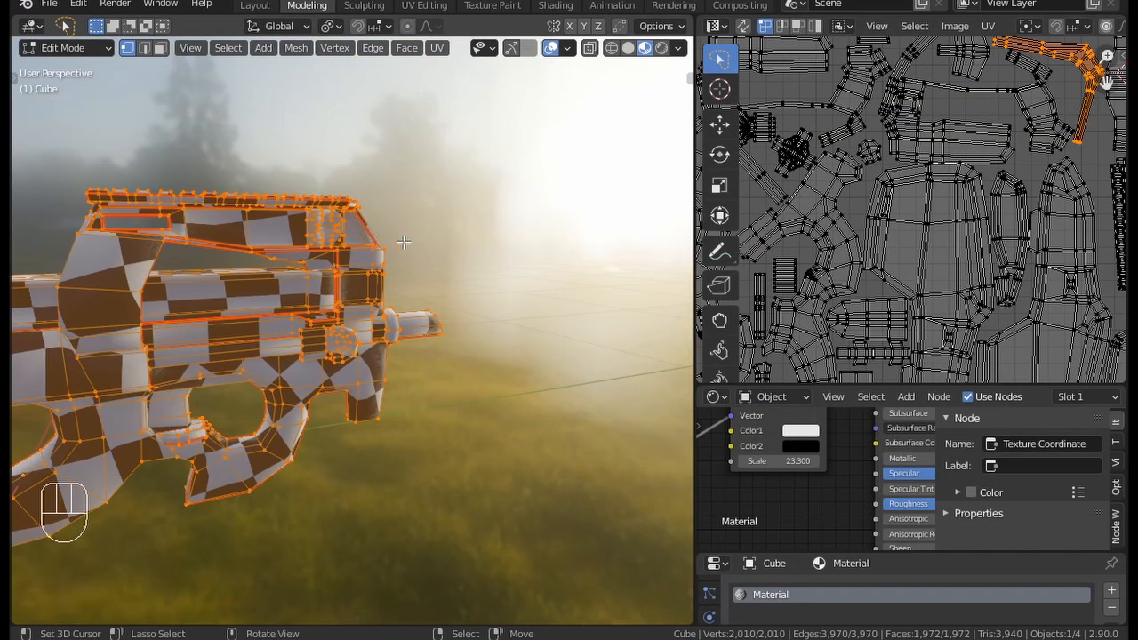
middle_click_drag(404, 242, 469, 287)
key("Tab")
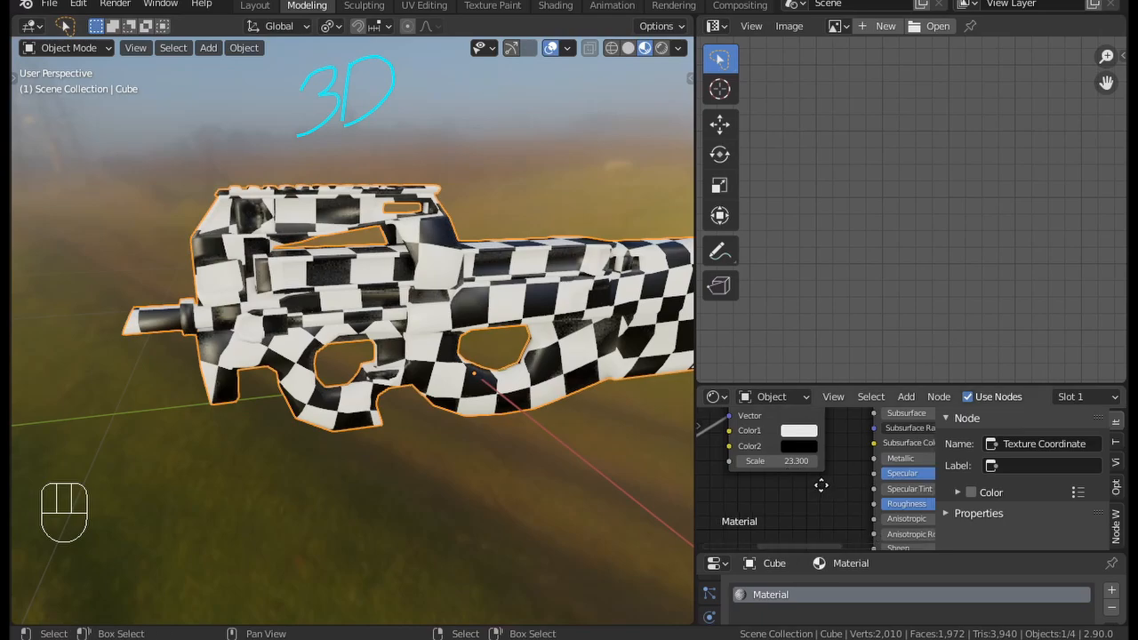
left_click_drag(796, 461, 1014, 461)
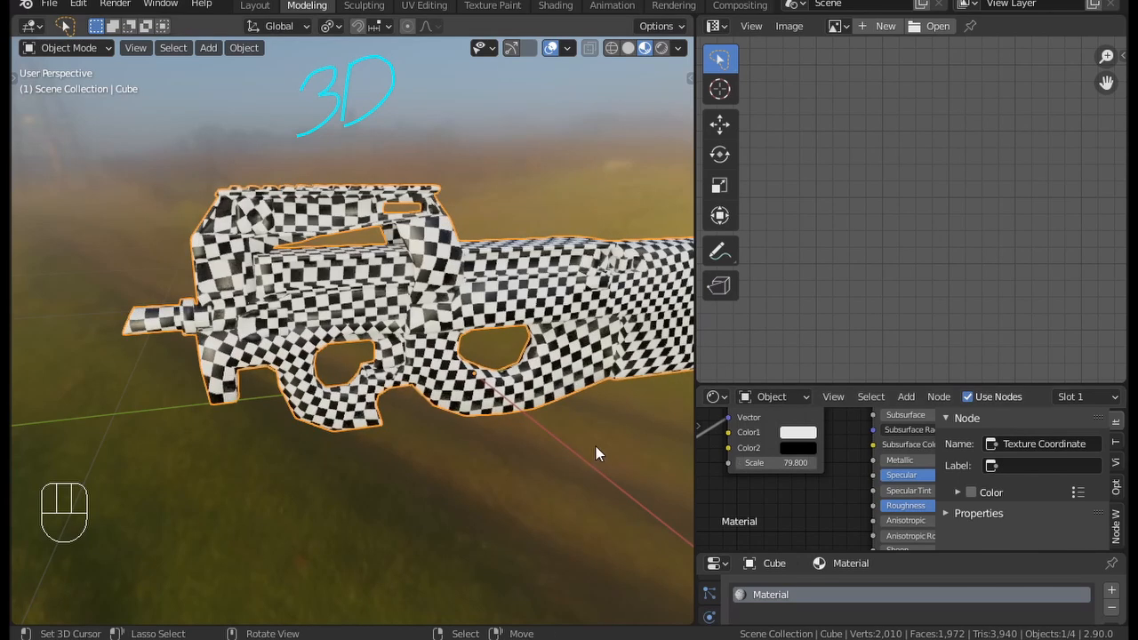
Step: Examine the checker pattern across the gun's stock, grips, body and barrel for stretching and uneven square sizes
middle_click_drag(596, 447, 556, 422)
middle_click_drag(614, 382, 452, 386, "shift")
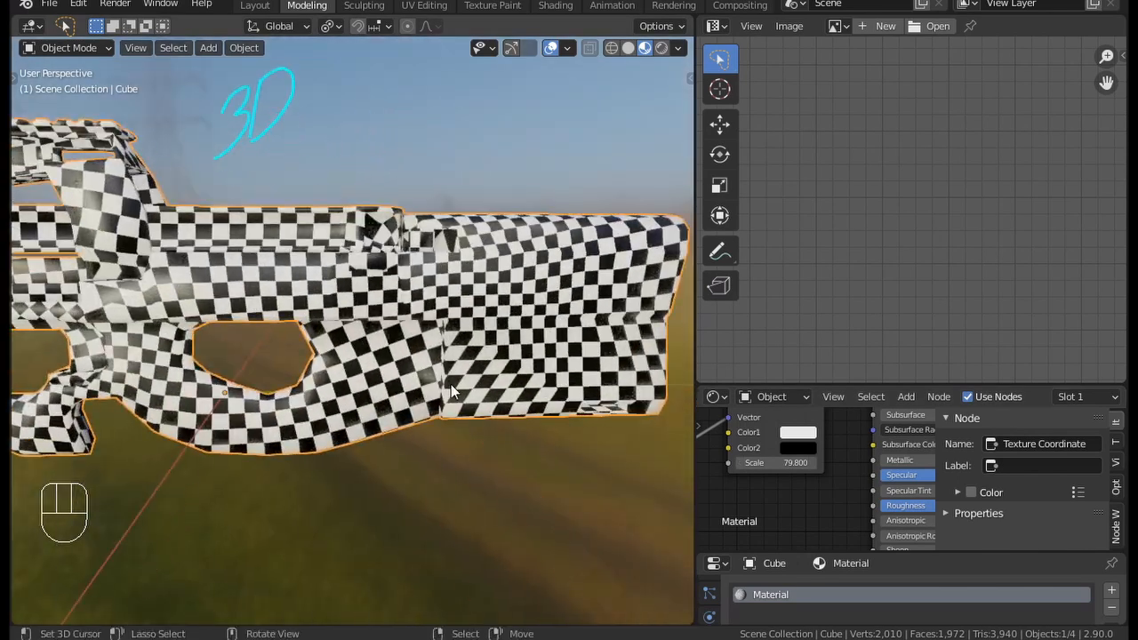
scroll(452, 392, "up", 4)
middle_click_drag(326, 316, 331, 301)
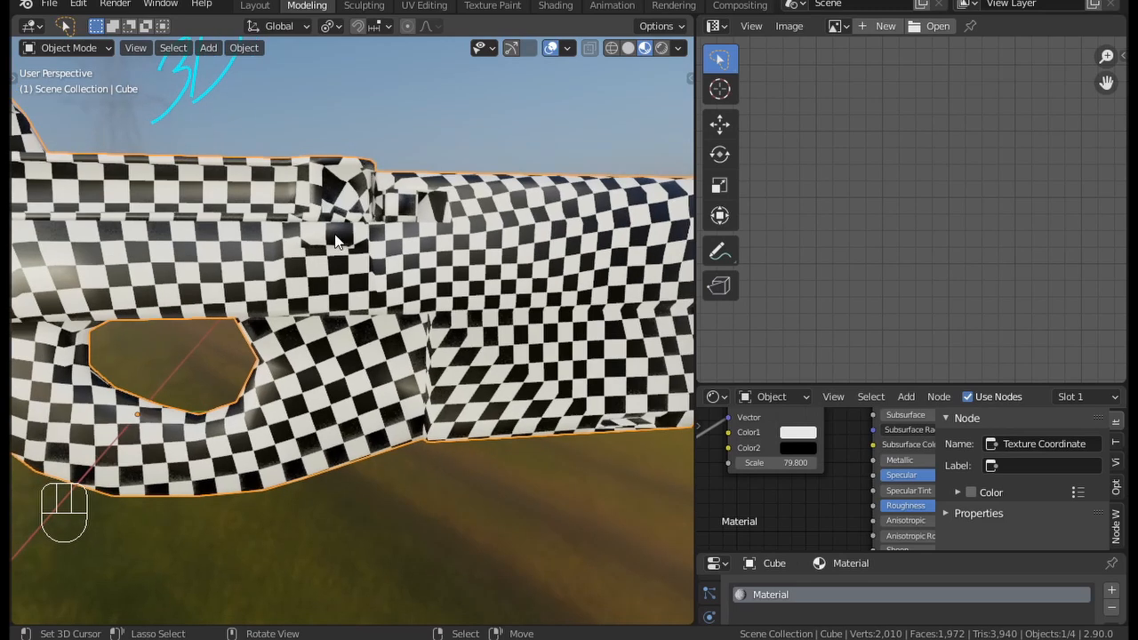
middle_click_drag(338, 236, 350, 274)
middle_click_drag(351, 274, 300, 220, "shift")
scroll(373, 260, "up", 2)
mouse_move(314, 343)
middle_mouse_down()
mouse_move(436, 229)
mouse_move(358, 270)
mouse_move(481, 328)
mouse_move(427, 261)
mouse_move(499, 291)
mouse_move(333, 335)
middle_mouse_up()
scroll(338, 320, "up", 4)
scroll(336, 320, "down", 9)
middle_click_drag(334, 335, 482, 316, "shift")
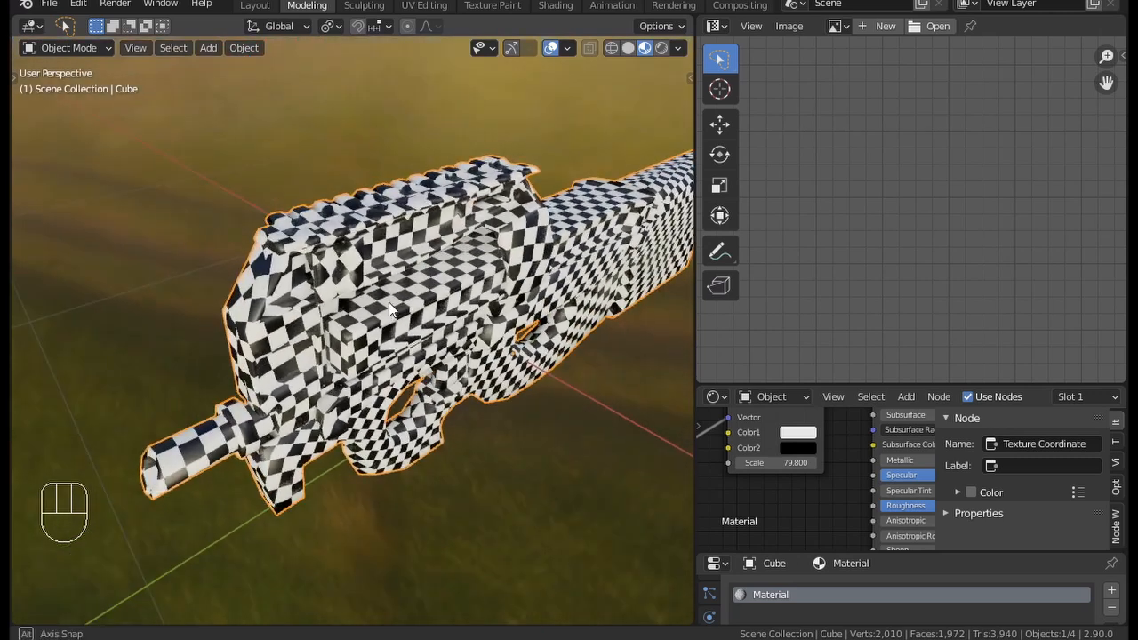
mouse_move(191, 245)
middle_mouse_down()
mouse_move(333, 256)
mouse_move(281, 348)
mouse_move(334, 219)
mouse_move(322, 274)
mouse_move(338, 233)
mouse_move(338, 281)
middle_mouse_up()
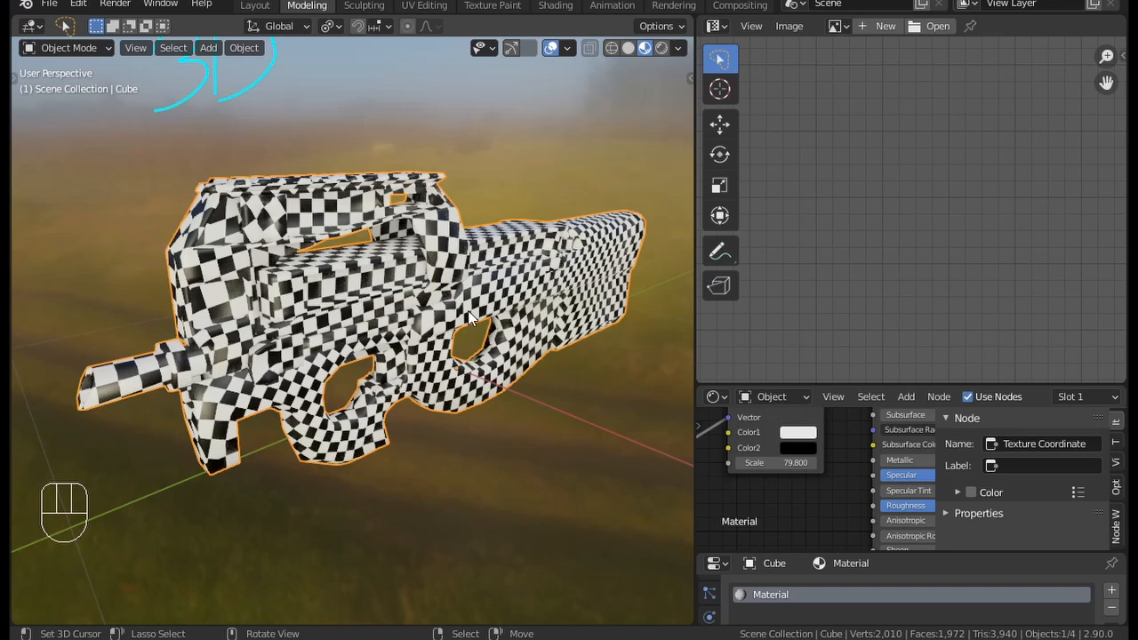
Step: Return the gun to Edit Mode and show the UV editor's sidebar beside the layout
key("Tab")
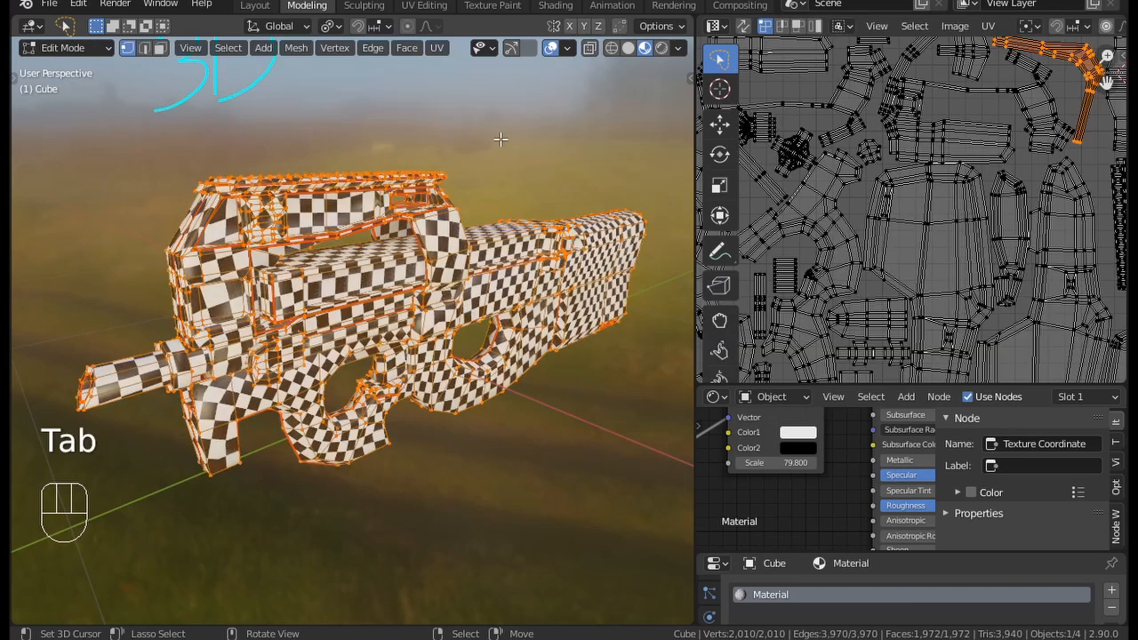
key("n")
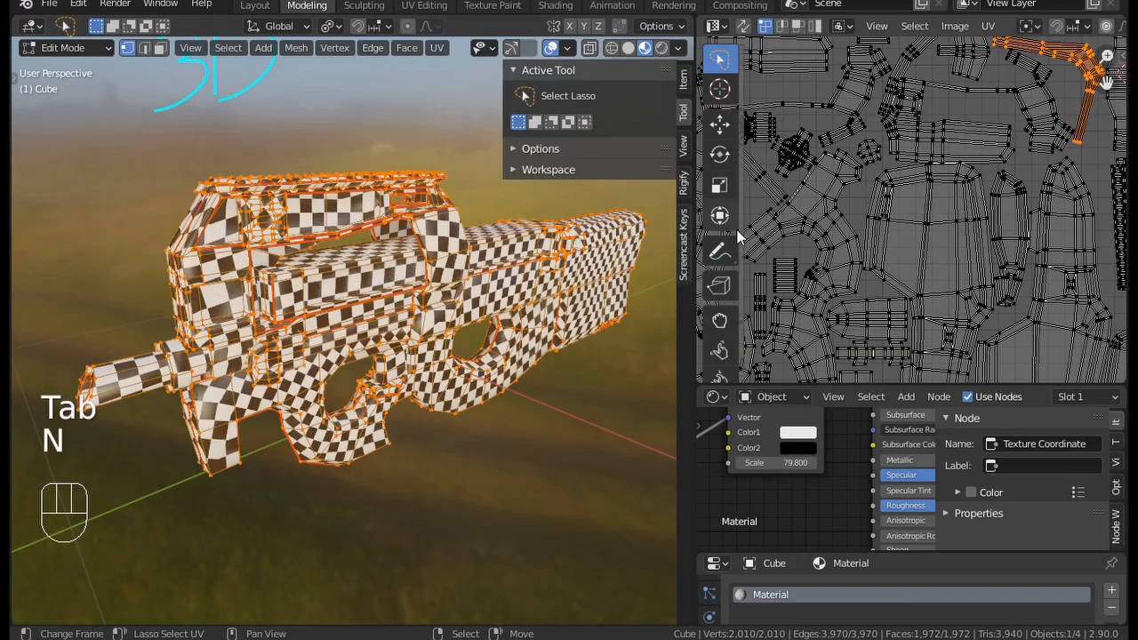
key("n")
key("t")
key("t")
key("n")
scroll(786, 226, "down", 3)
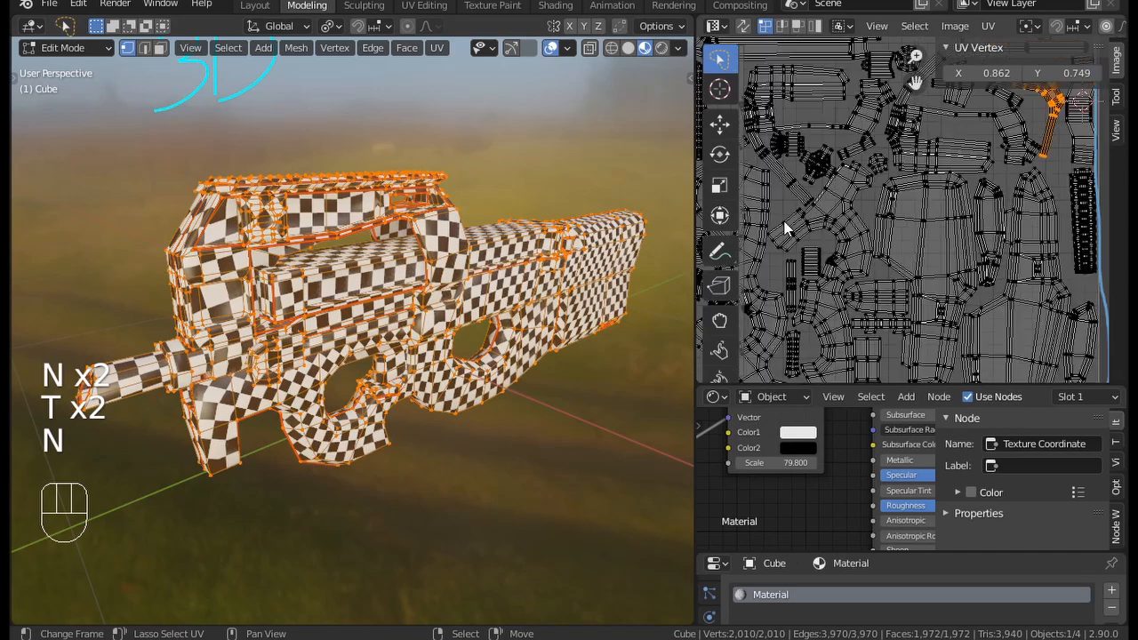
Step: Hide the UV editor's sidebar and toolbar so the whole packed layout can be seen
key("n")
key("t")
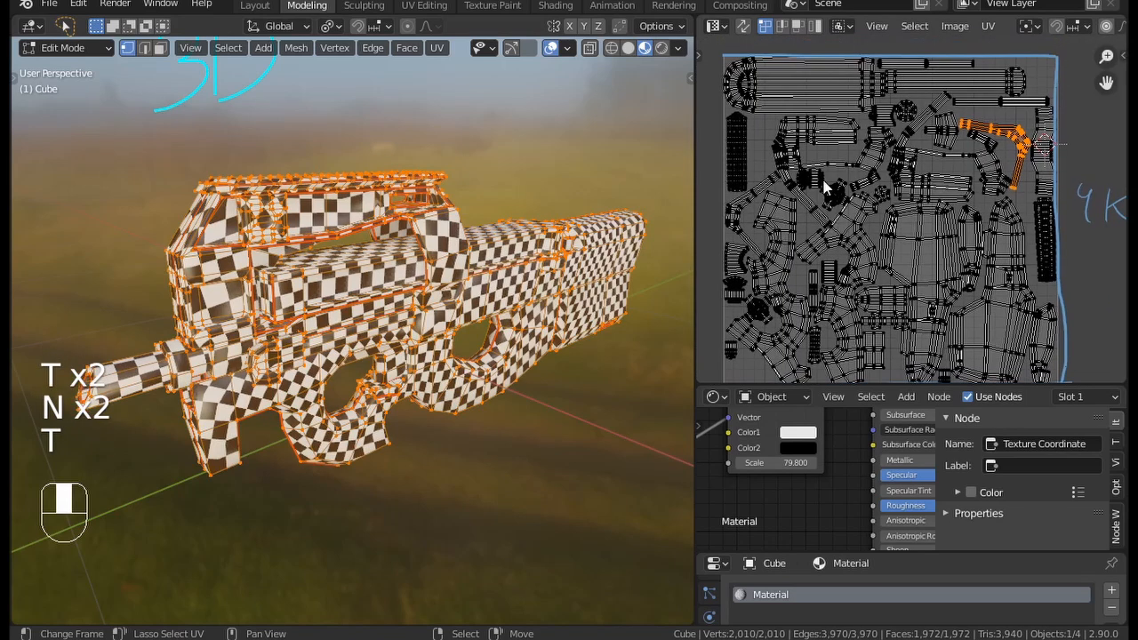
scroll(826, 186, "up", 2)
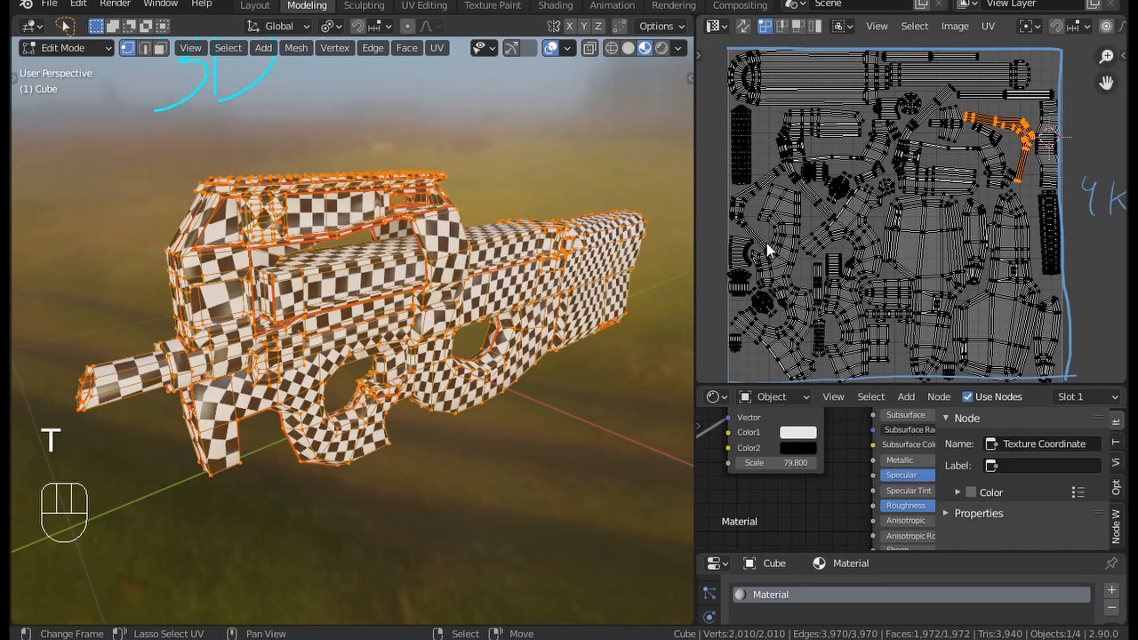
scroll(774, 471, "down", 5)
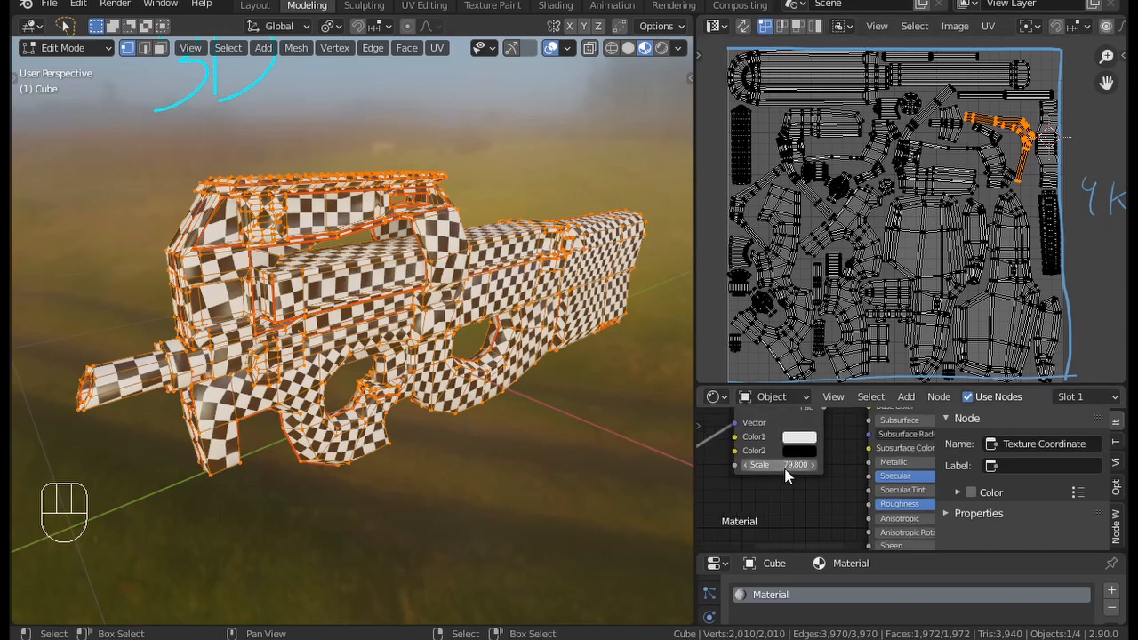
Step: Enlarge the shader editor at the UV editor's expense and frame the texture coordinate, checker texture and shader nodes
middle_click_drag(766, 484, 782, 483)
left_click_drag(707, 450, 736, 432)
left_click_drag(771, 385, 768, 283)
scroll(809, 456, "up", 1)
middle_click_drag(809, 458, 797, 428)
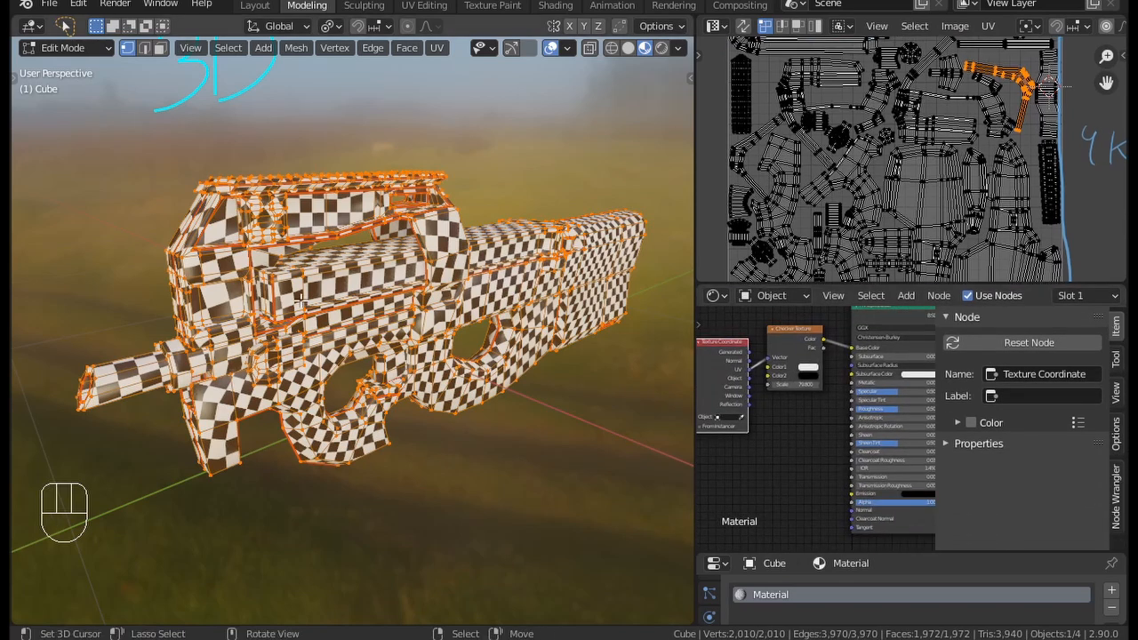
Step: Outline one checker square on the gun's body, between the two grip openings, with a freehand annotation
middle_click_drag(293, 333, 268, 280)
scroll(357, 257, "up", 1)
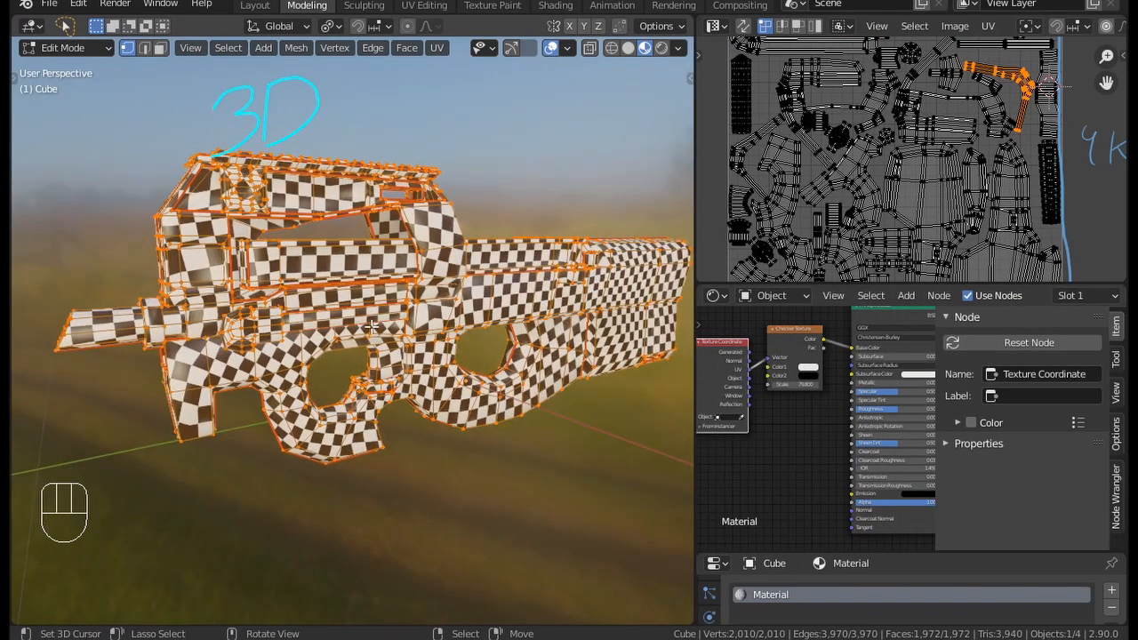
scroll(378, 325, "up", 3)
middle_click_drag(389, 323, 373, 336)
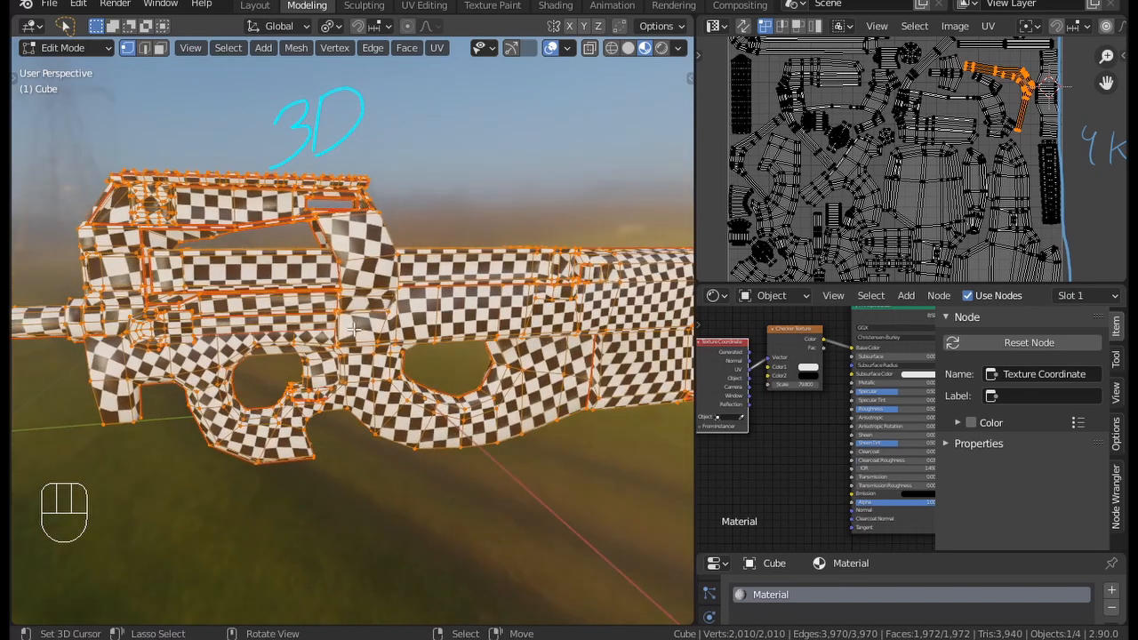
middle_click_drag(261, 289, 305, 280)
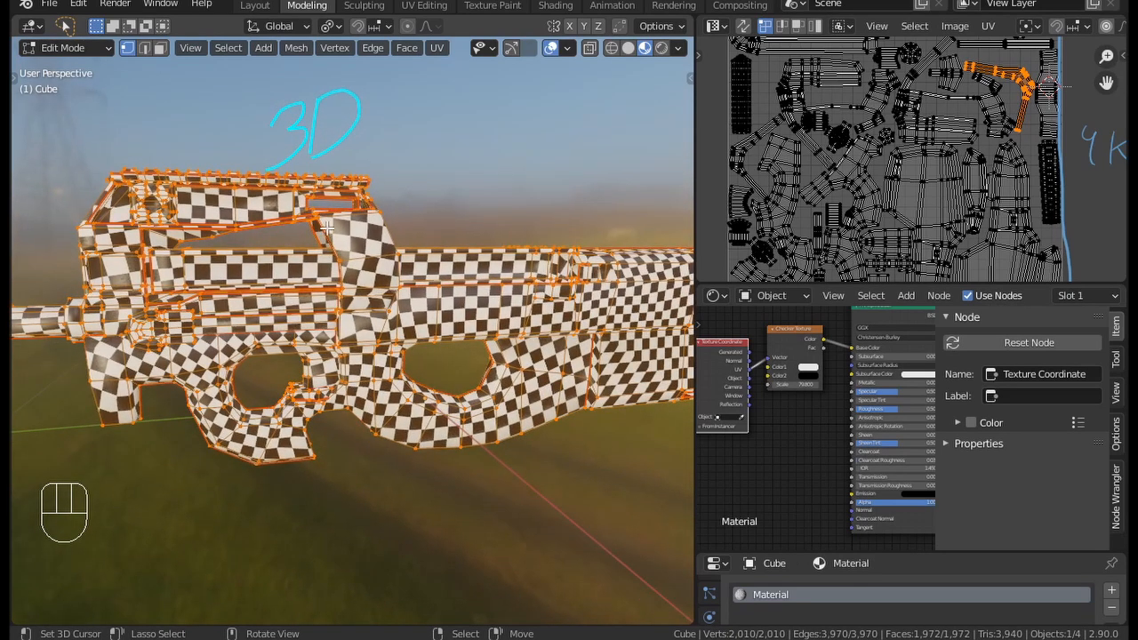
scroll(424, 306, "up", 5)
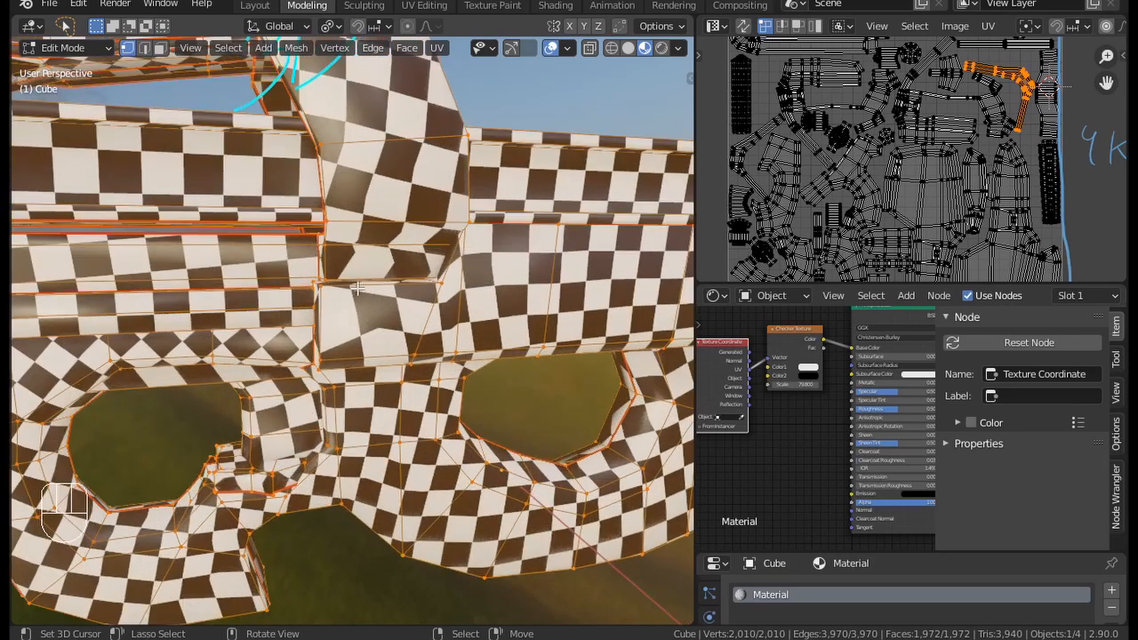
key("d")
mouse_move(354, 292)
left_mouse_down()
mouse_move(374, 333)
mouse_move(404, 325)
mouse_move(407, 289)
mouse_move(356, 293)
left_mouse_up()
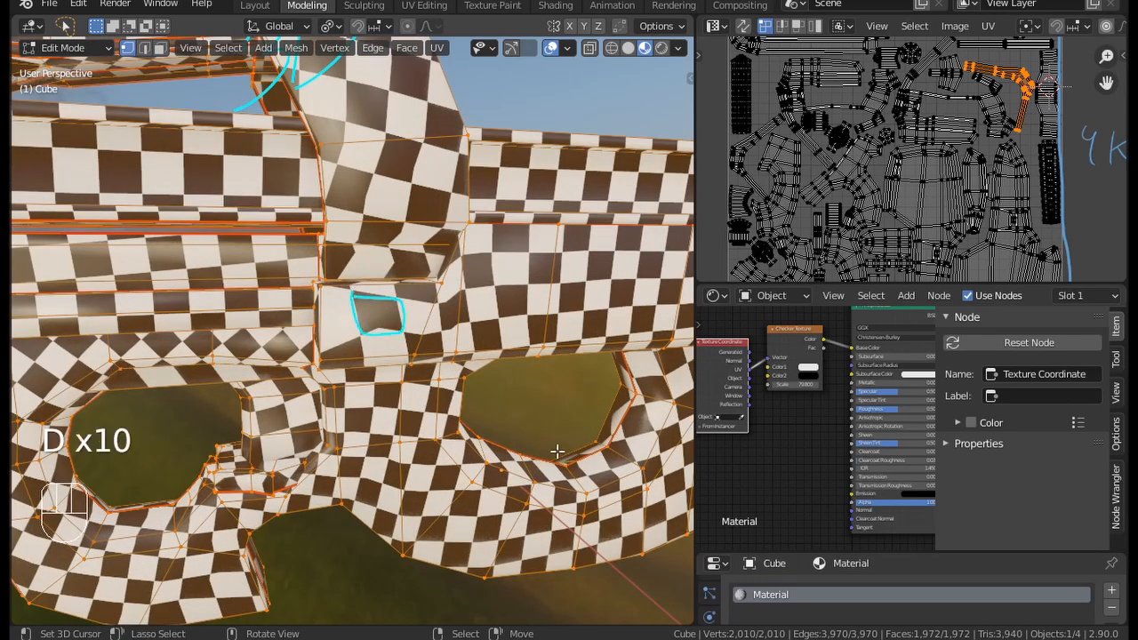
Step: Erase the annotation outline around the checker square, keeping the 3D note above the gun
scroll(487, 331, "down", 5)
middle_click_drag(336, 343, 376, 345)
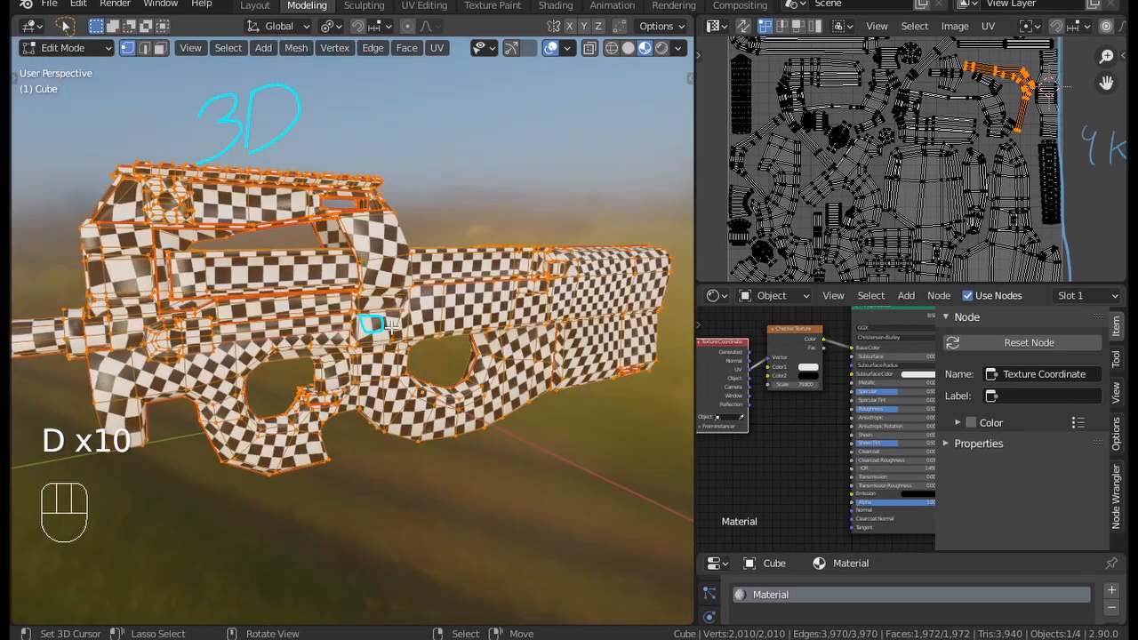
key("d")
mouse_move(390, 325)
right_mouse_down()
mouse_move(388, 303)
mouse_move(385, 322)
right_mouse_up()
key("d")
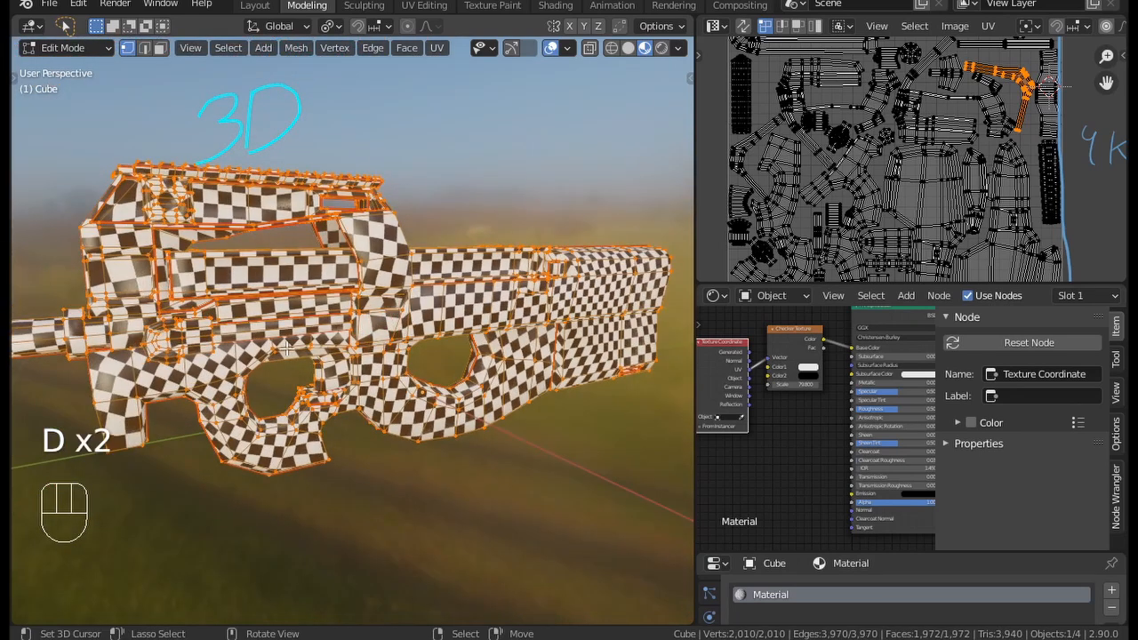
middle_click_drag(288, 349, 339, 354)
middle_click_drag(340, 354, 361, 358)
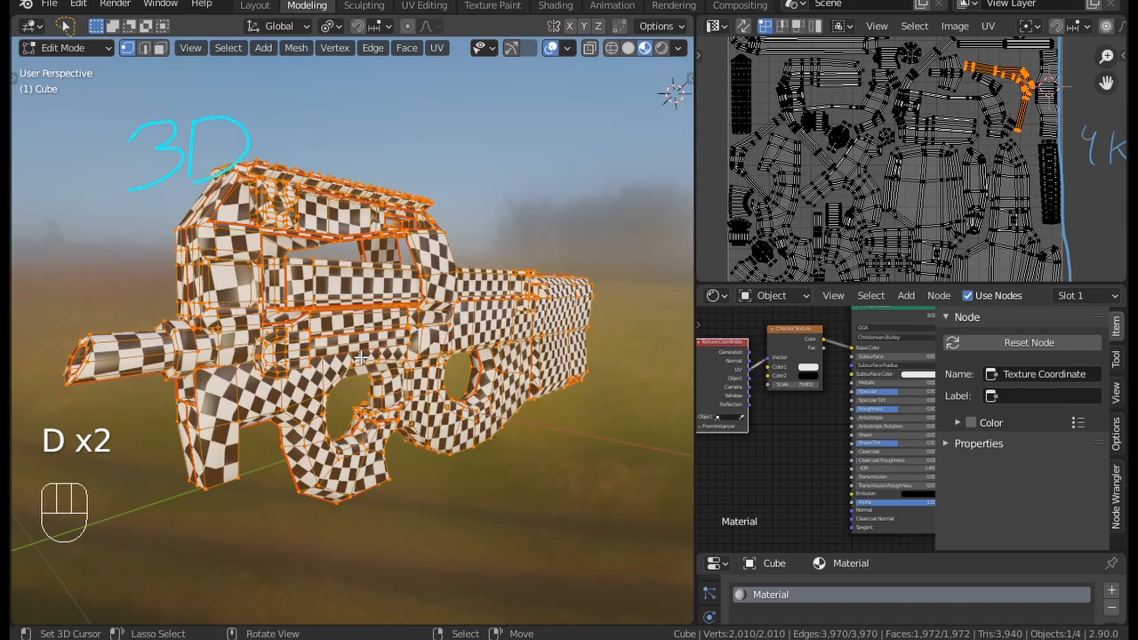